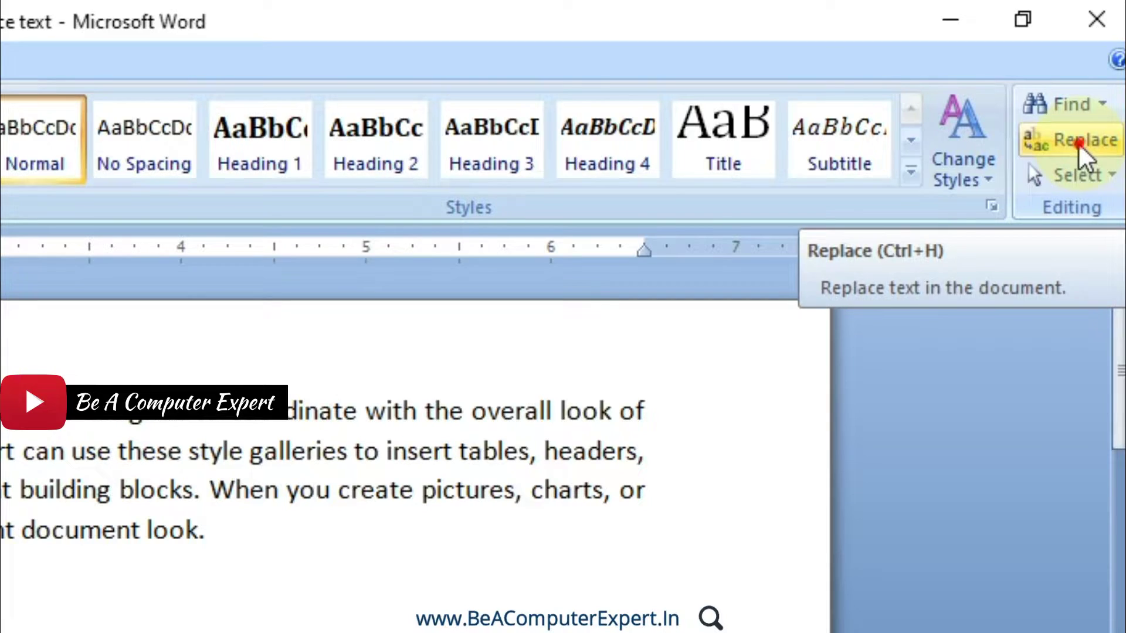
Open the Find and Replace dialog for replacing text and move it clear of the document text.
{"action": "left_click", "coordinate": [1078, 142]}
{"action": "left_click", "coordinate": [1084, 155]}
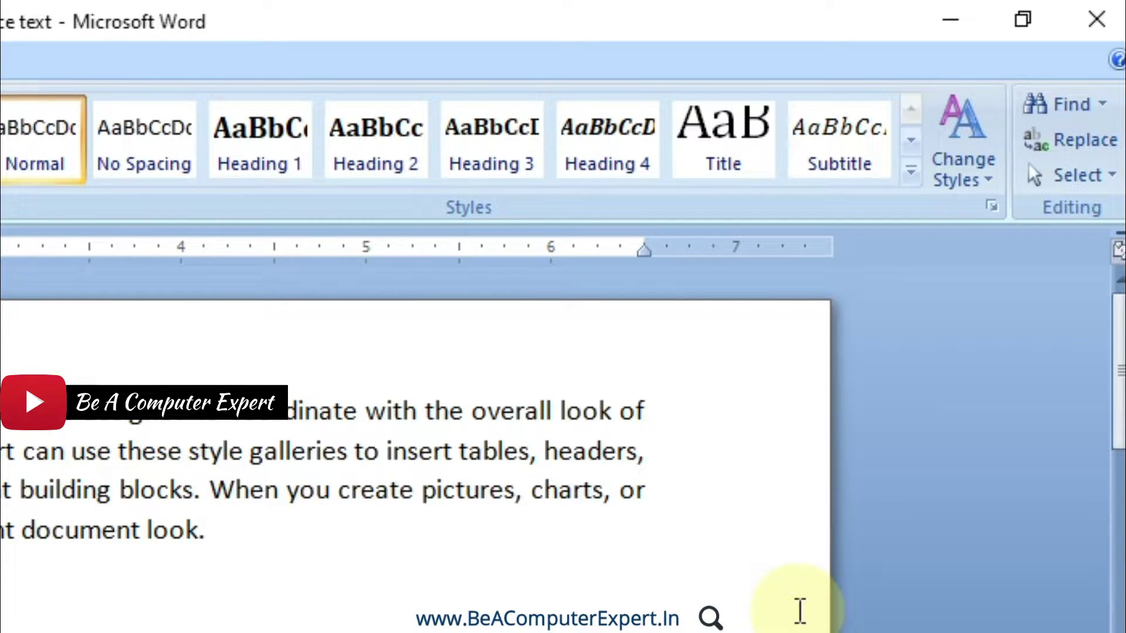
{"action": "key", "text": "ctrl+h"}
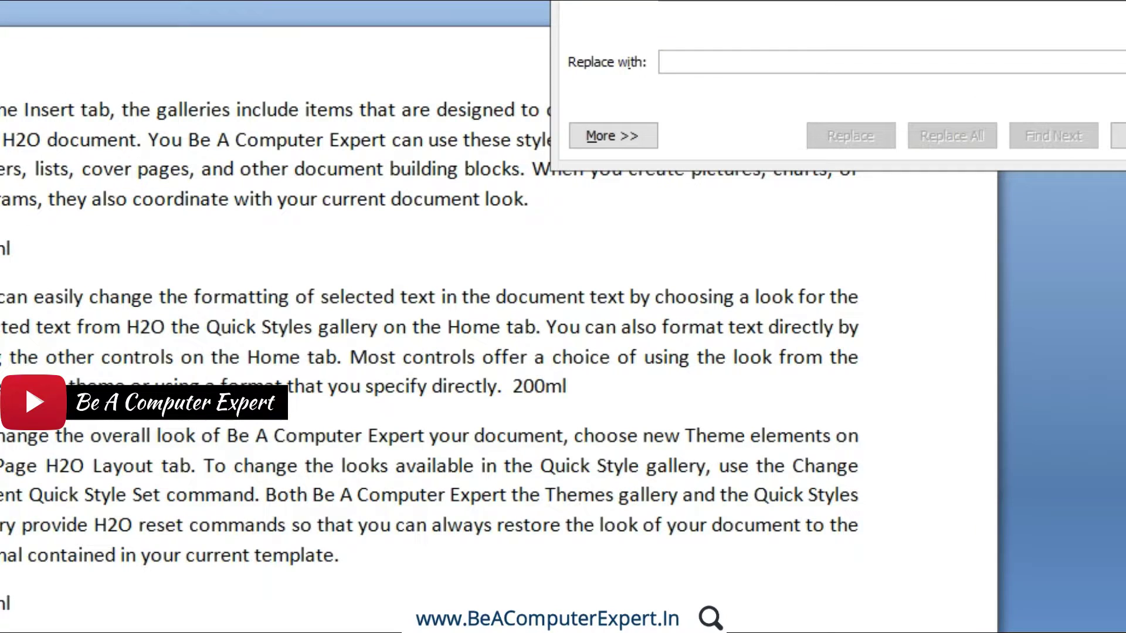
{"action": "left_click_drag", "start_coordinate": [588, 155], "coordinate": [429, 316]}
Compare the Find and Replace settings in the dialog, including the expanded search options and the search and replacement fields.
{"action": "left_click", "coordinate": [480, 76]}
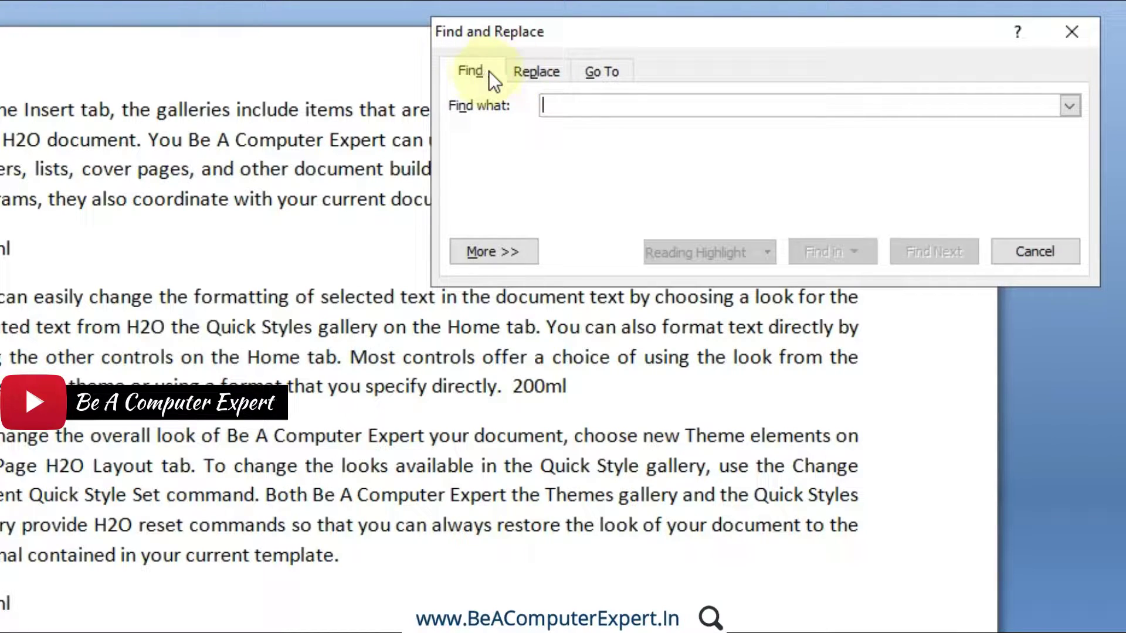
{"action": "left_click", "coordinate": [519, 72]}
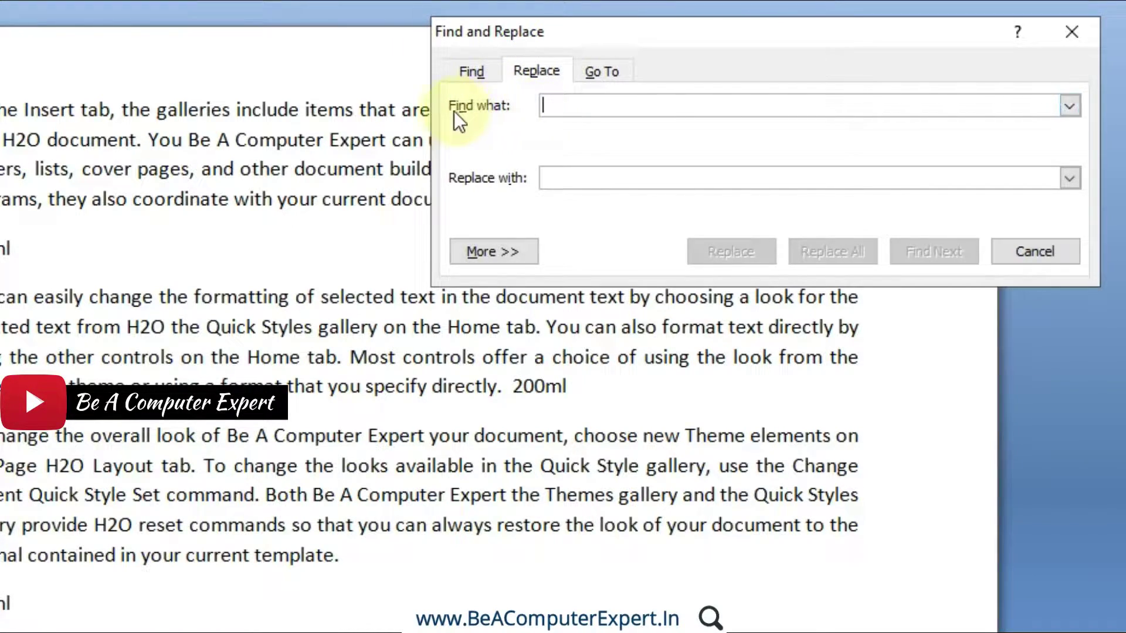
{"action": "left_click", "coordinate": [476, 76]}
{"action": "left_click", "coordinate": [533, 74]}
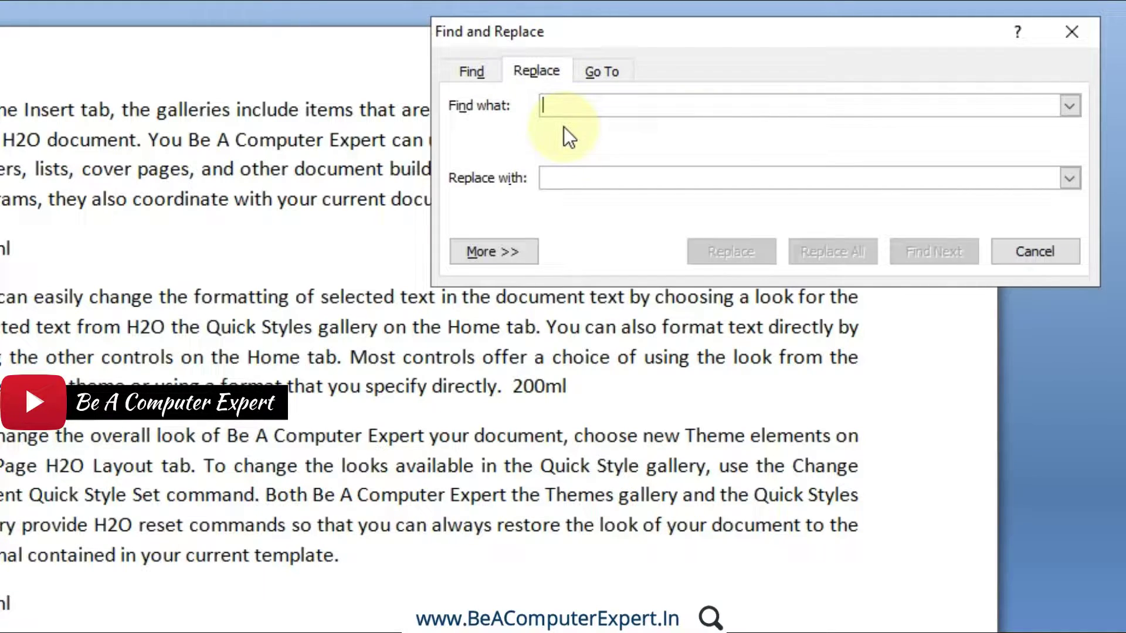
{"action": "left_click", "coordinate": [492, 67]}
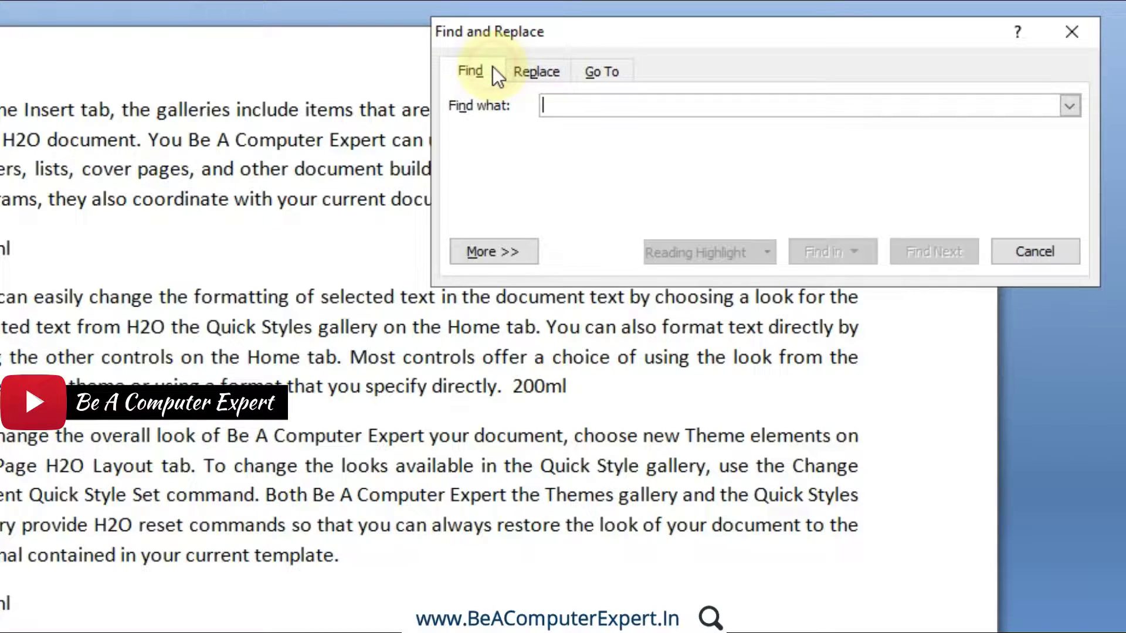
{"action": "left_click", "coordinate": [498, 254]}
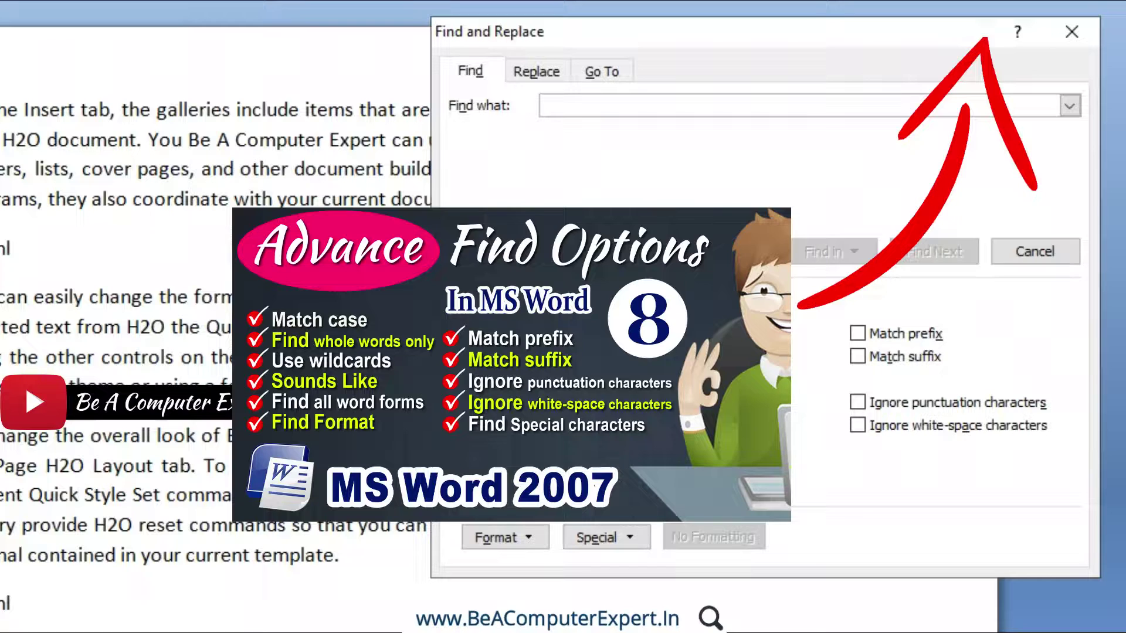
{"action": "left_click", "coordinate": [546, 74]}
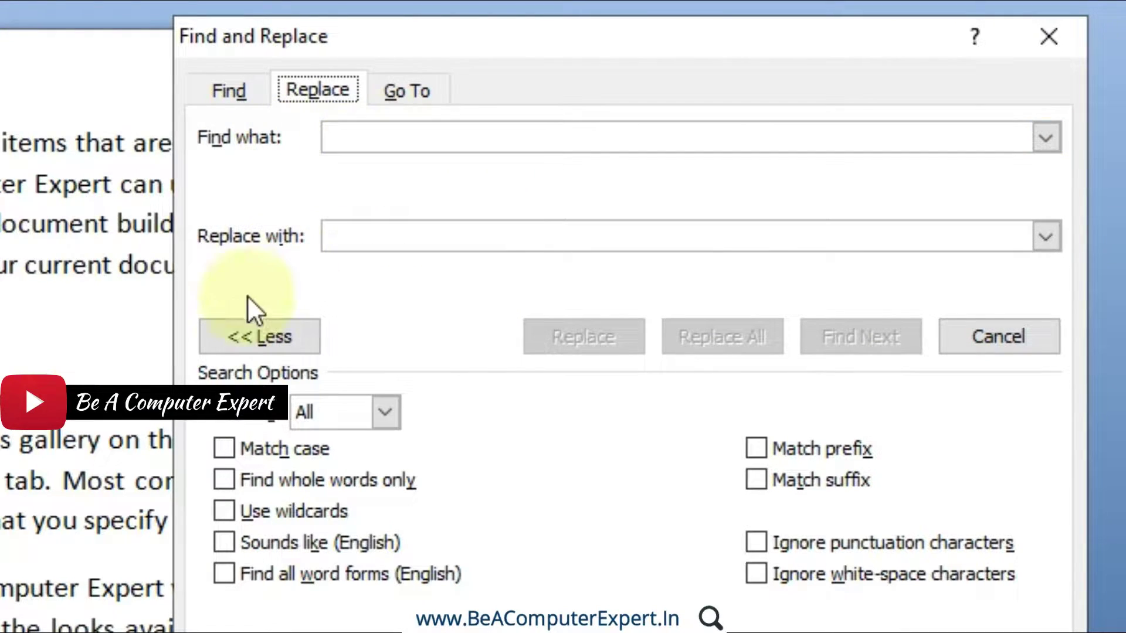
{"action": "left_click", "coordinate": [375, 130]}
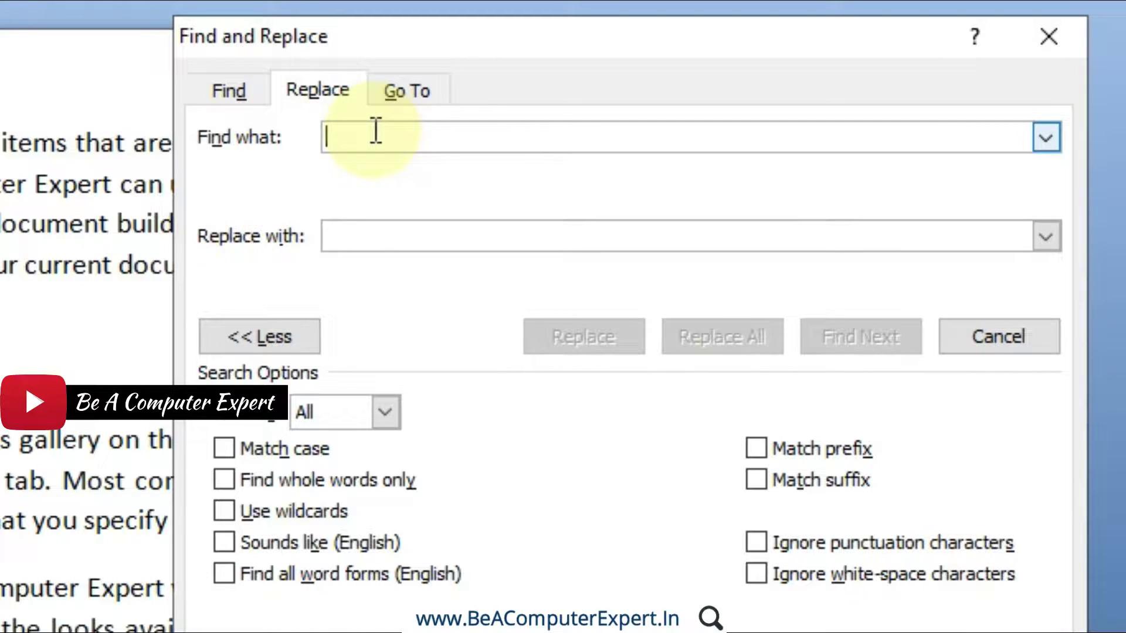
{"action": "left_click", "coordinate": [359, 238]}
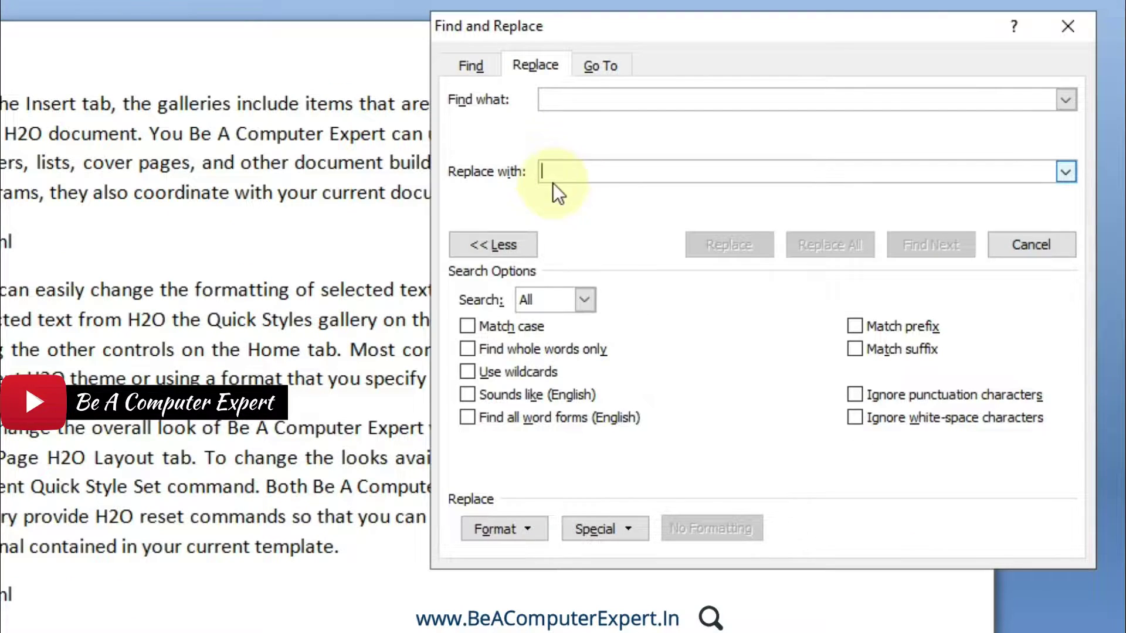
Examine the extended replace options, including the available format and special character choices, and collapse them.
{"action": "left_click", "coordinate": [506, 243]}
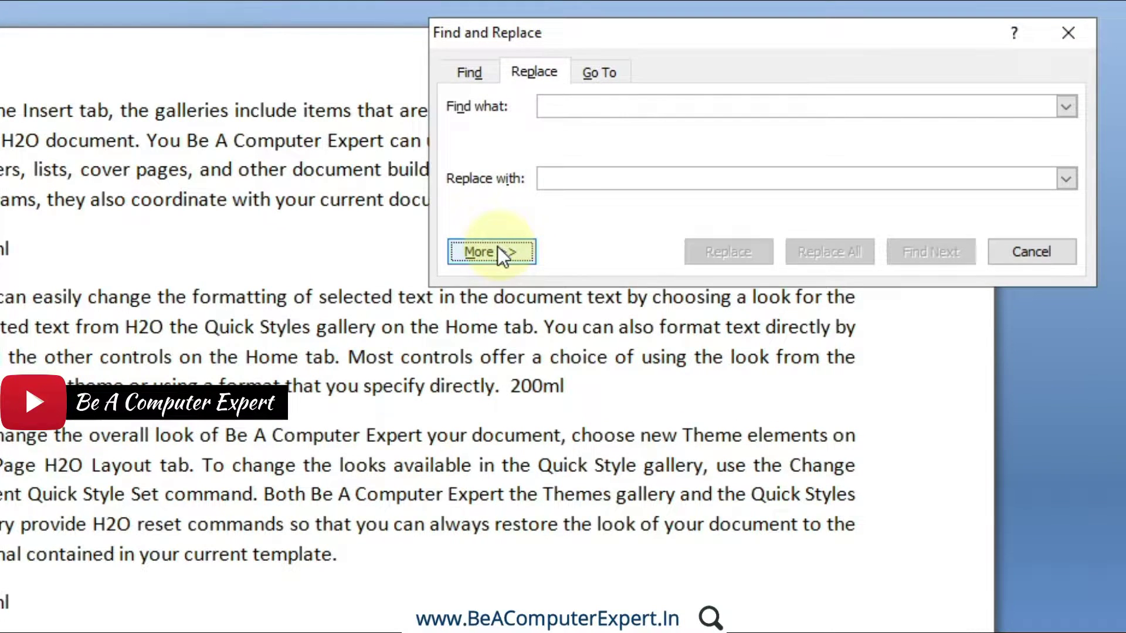
{"action": "left_click", "coordinate": [498, 251]}
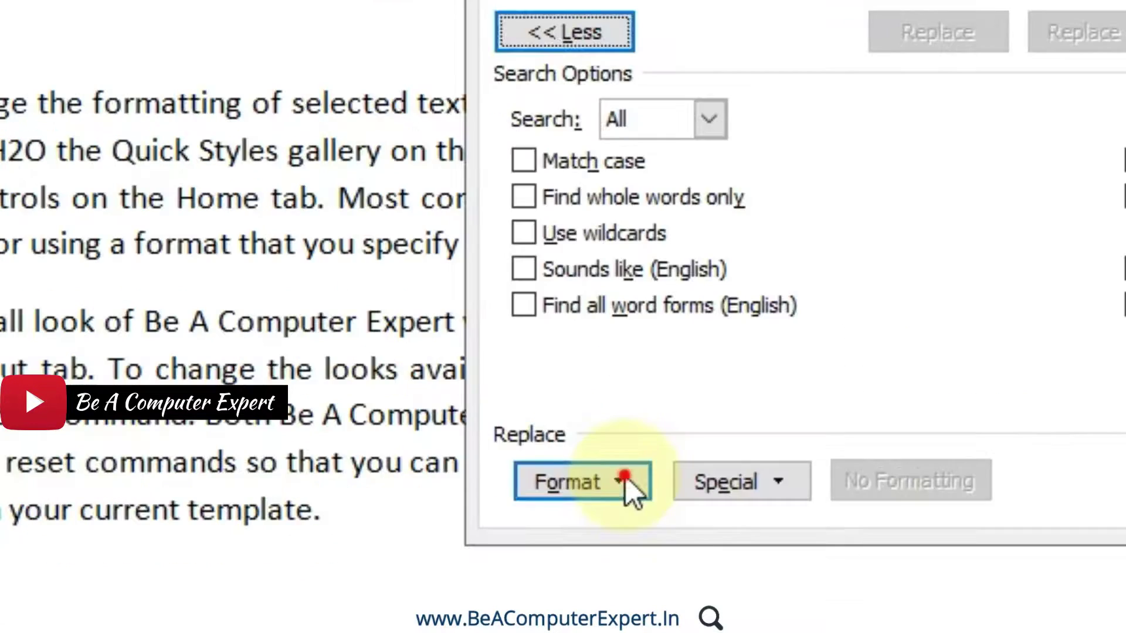
{"action": "left_click", "coordinate": [527, 535]}
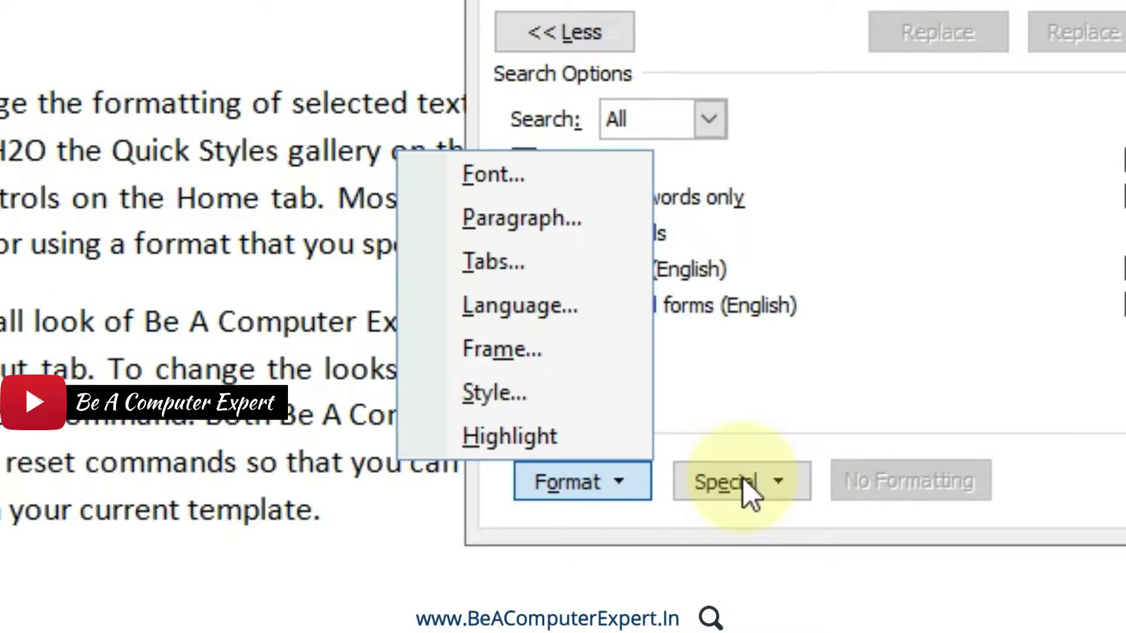
{"action": "left_click", "coordinate": [743, 477]}
{"action": "left_click", "coordinate": [633, 480]}
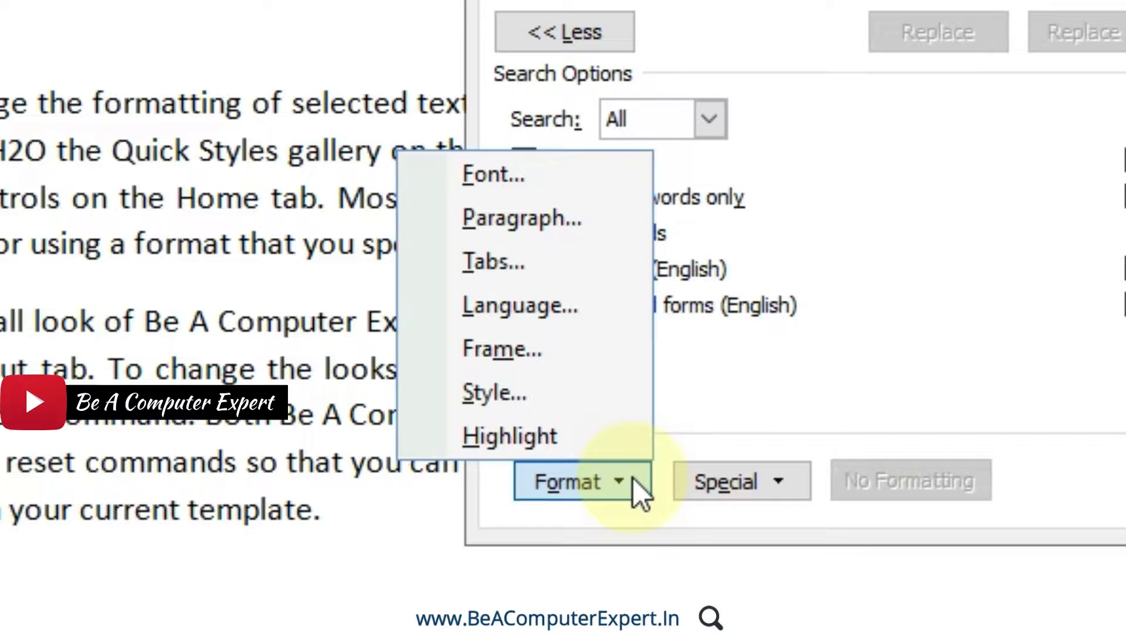
{"action": "left_click", "coordinate": [766, 490]}
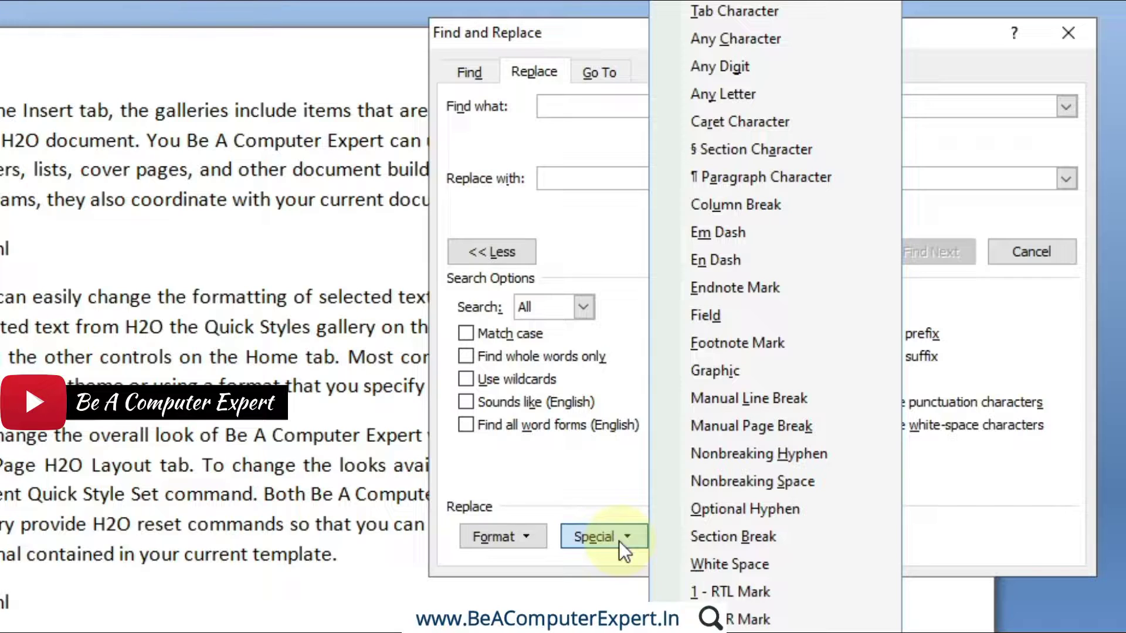
{"action": "left_click", "coordinate": [597, 487]}
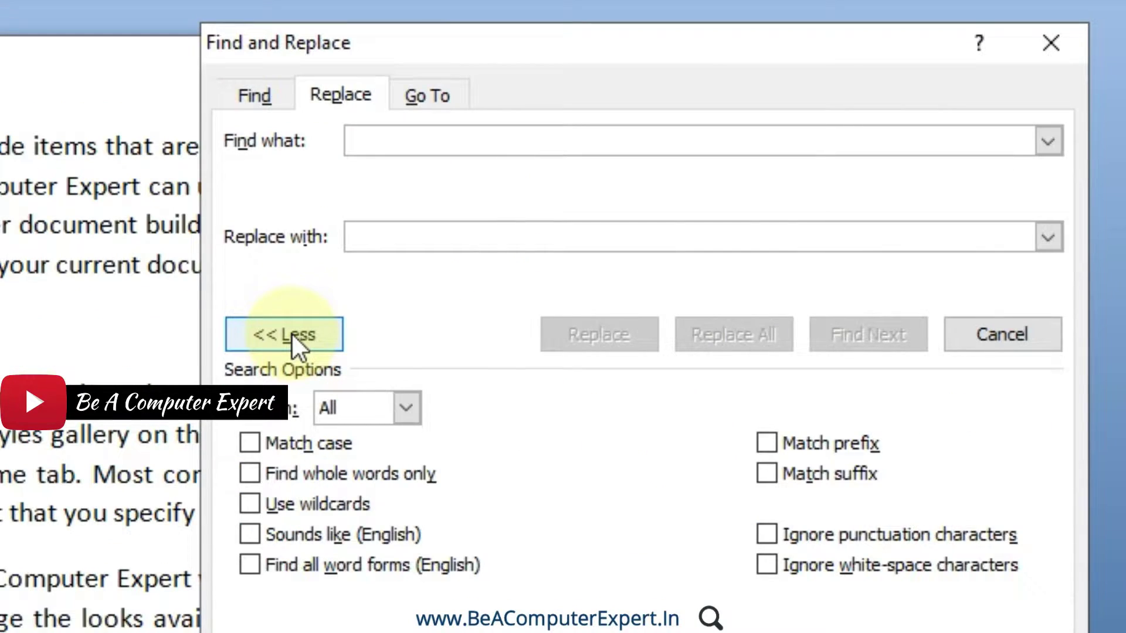
{"action": "left_click", "coordinate": [291, 333]}
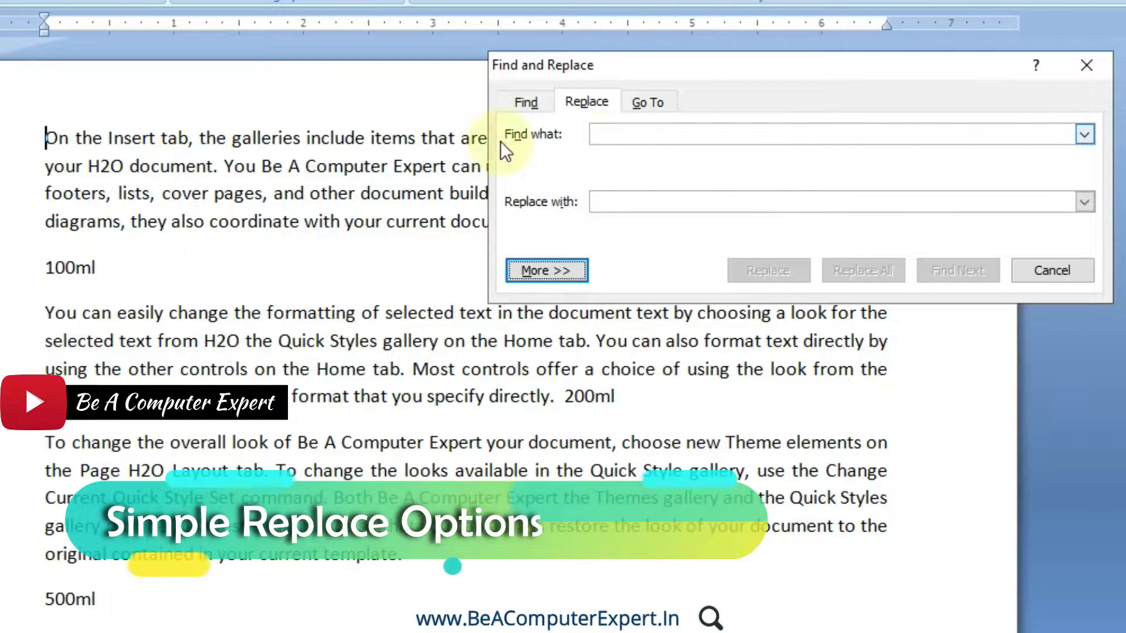
Set up a replacement of the word "the", as found in the first paragraph, with "that".
{"action": "left_click", "coordinate": [225, 134]}
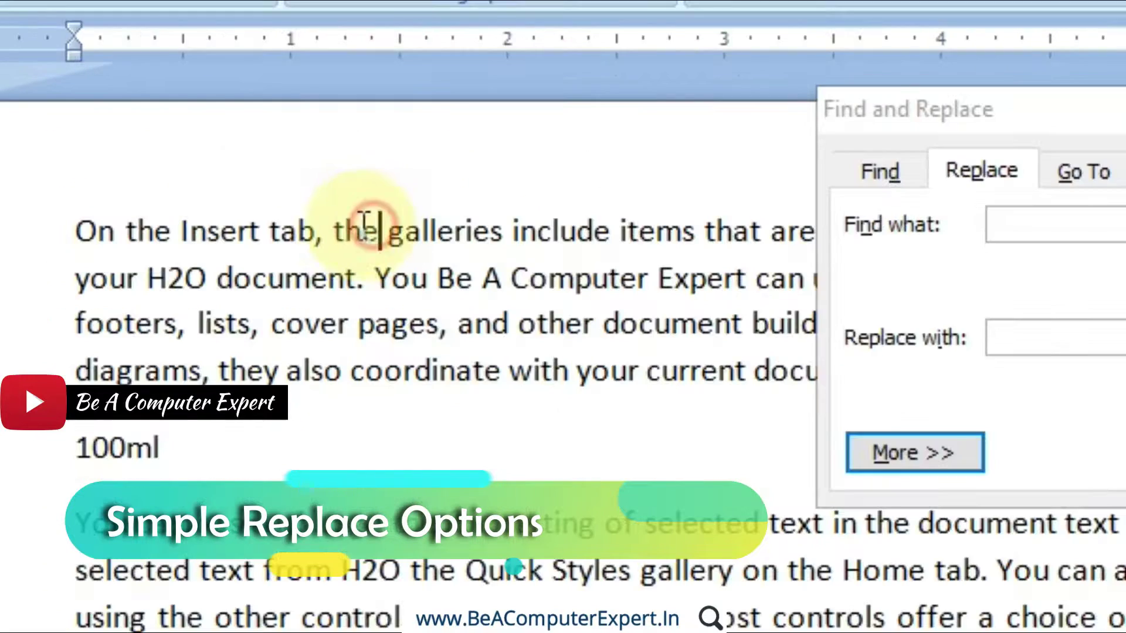
{"action": "left_click_drag", "start_coordinate": [225, 134], "coordinate": [201, 134]}
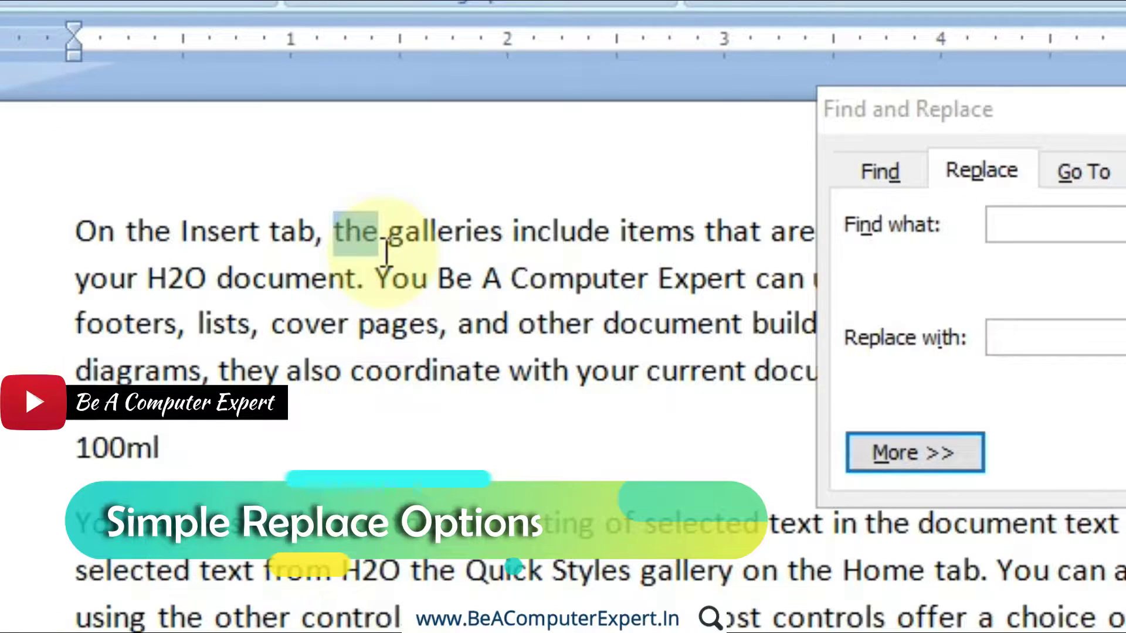
{"action": "left_click", "coordinate": [1026, 223]}
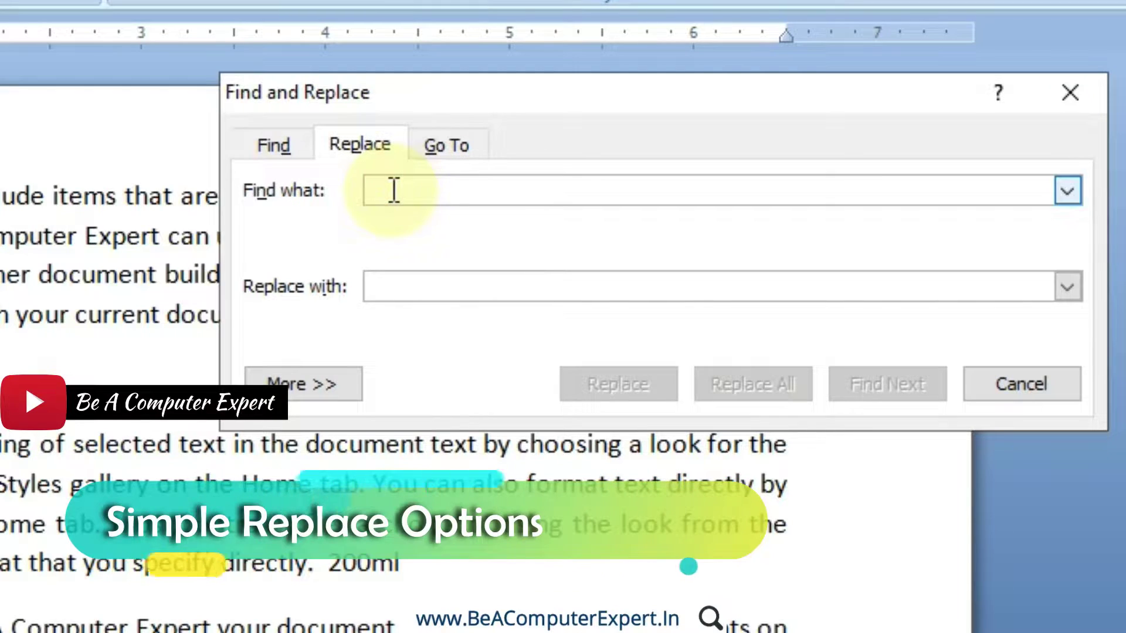
{"action": "type", "text": "the"}
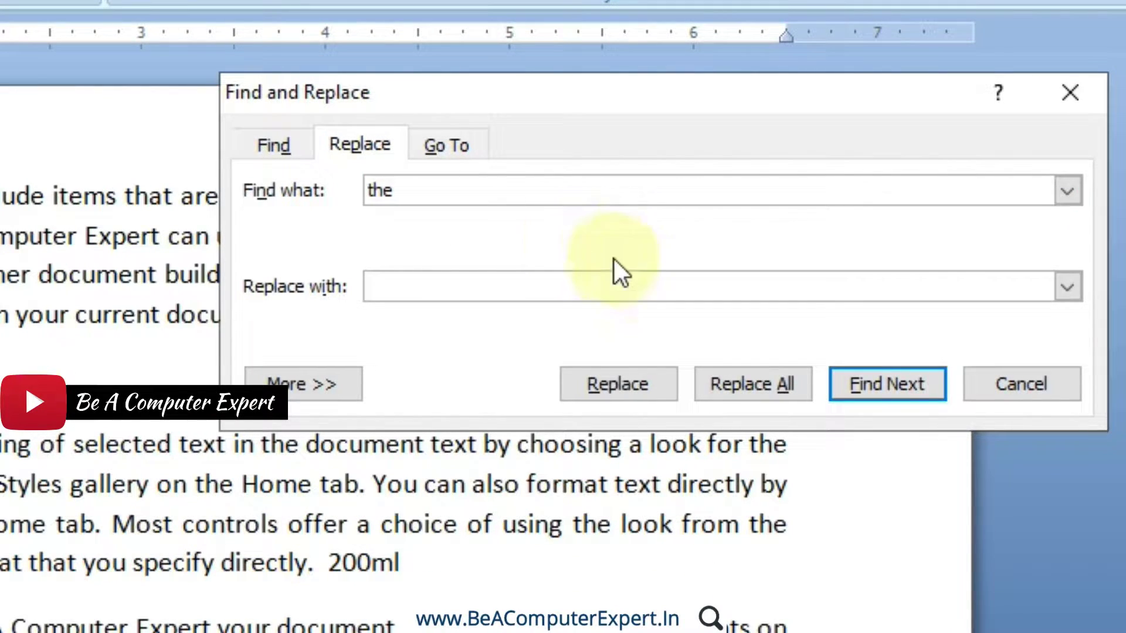
{"action": "left_click", "coordinate": [509, 292]}
{"action": "type", "text": "that"}
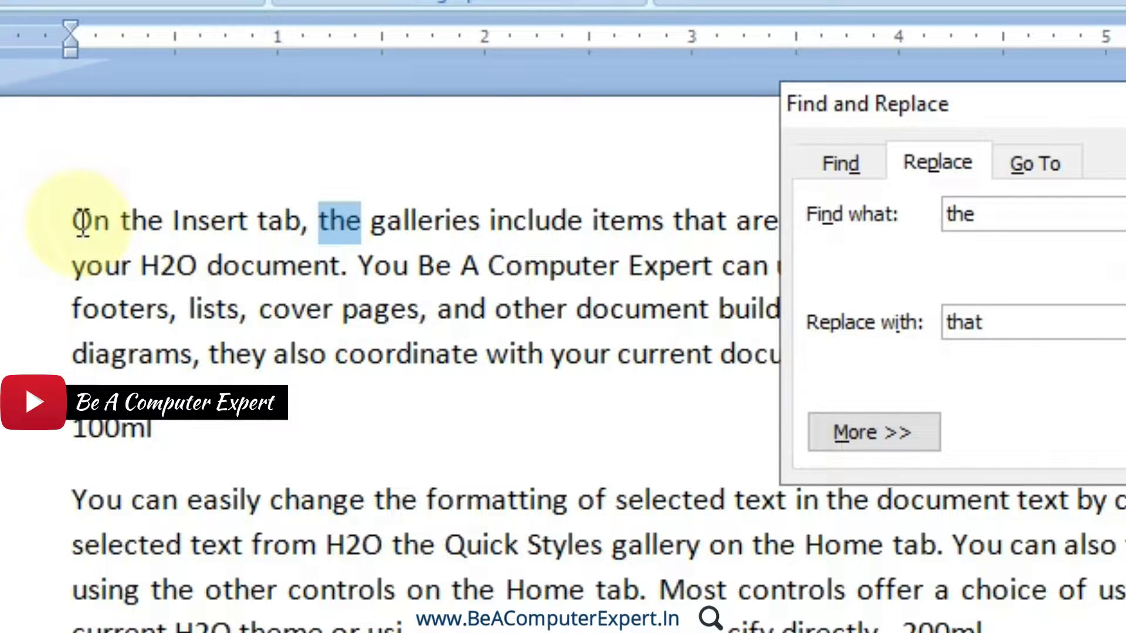
From the start of the document, replace the first two occurrences of "the" with "that" one by one and skip the third.
{"action": "left_click", "coordinate": [81, 220]}
{"action": "left_click", "coordinate": [81, 220]}
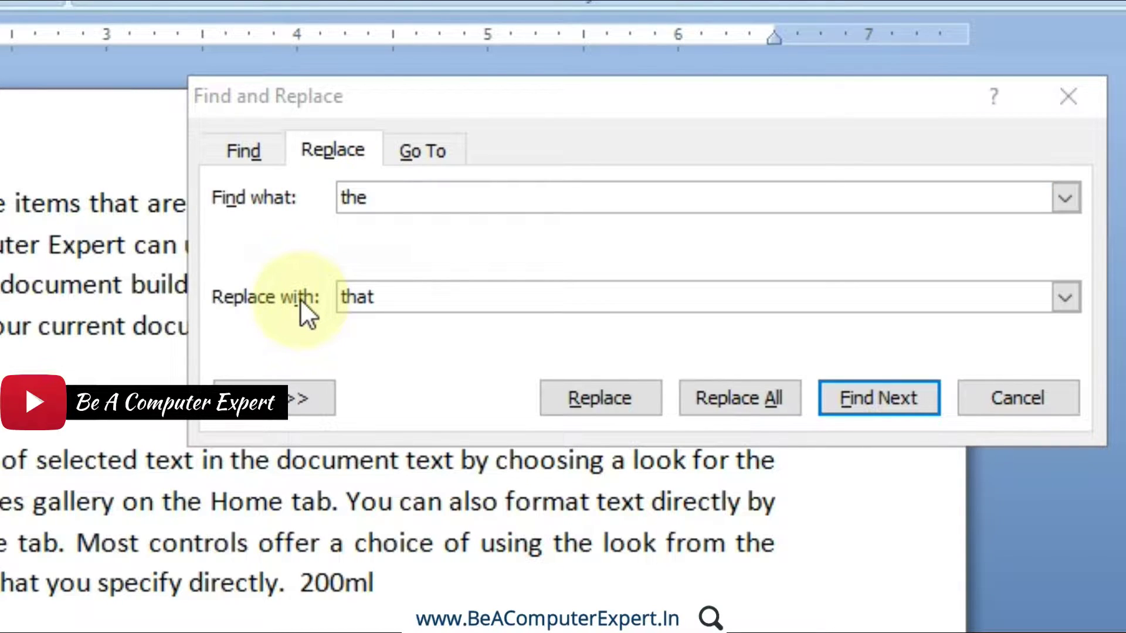
{"action": "left_click", "coordinate": [878, 395]}
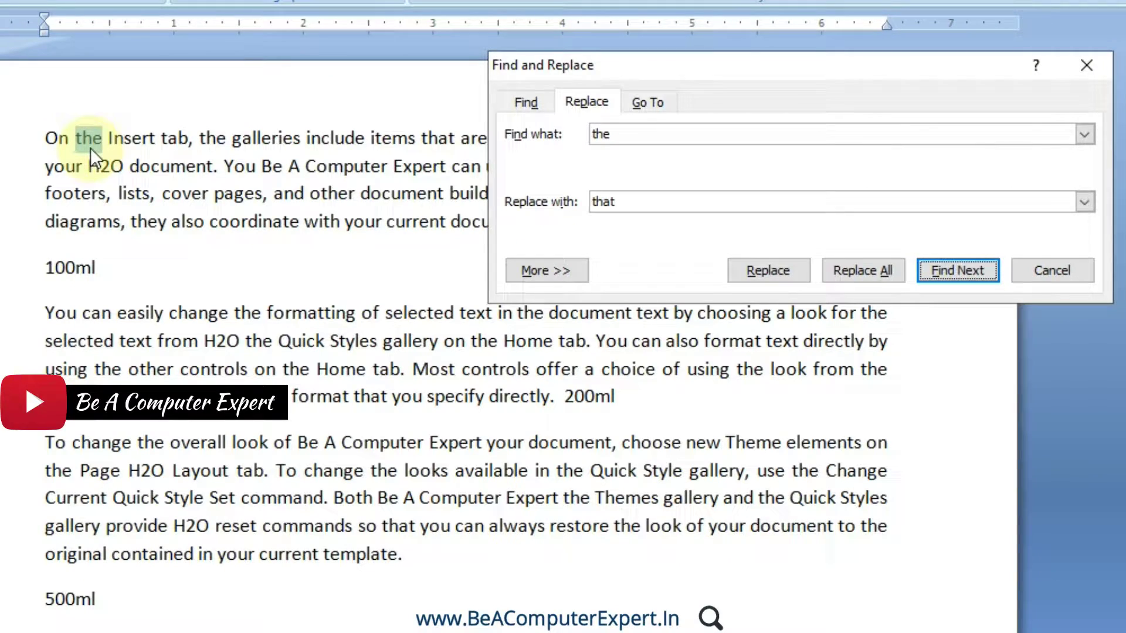
{"action": "left_click", "coordinate": [779, 274]}
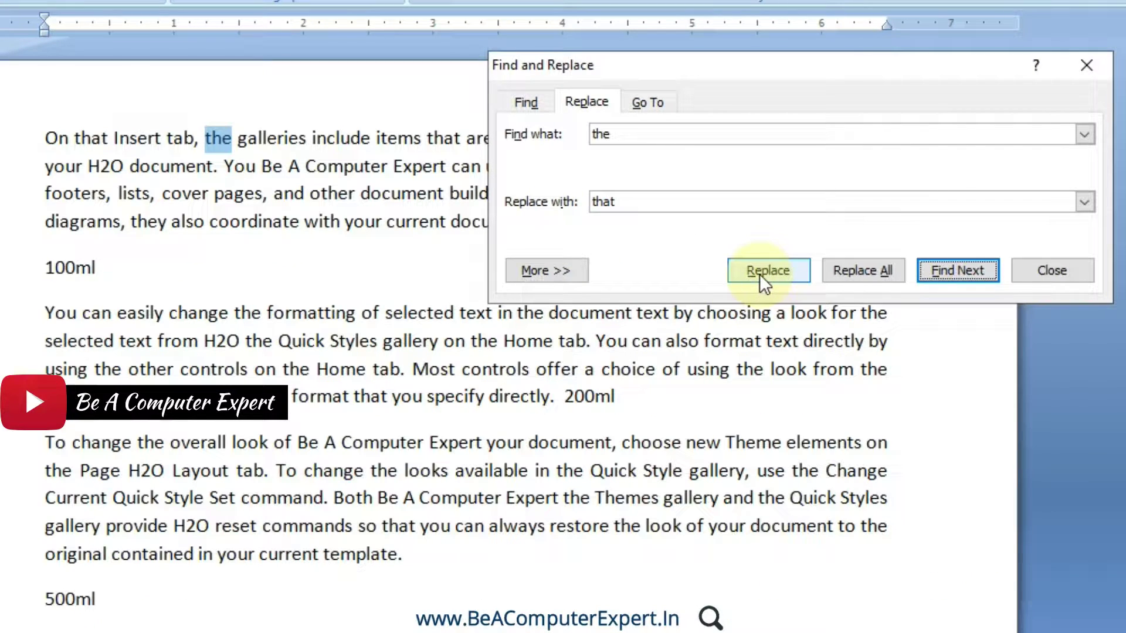
{"action": "left_click", "coordinate": [758, 273]}
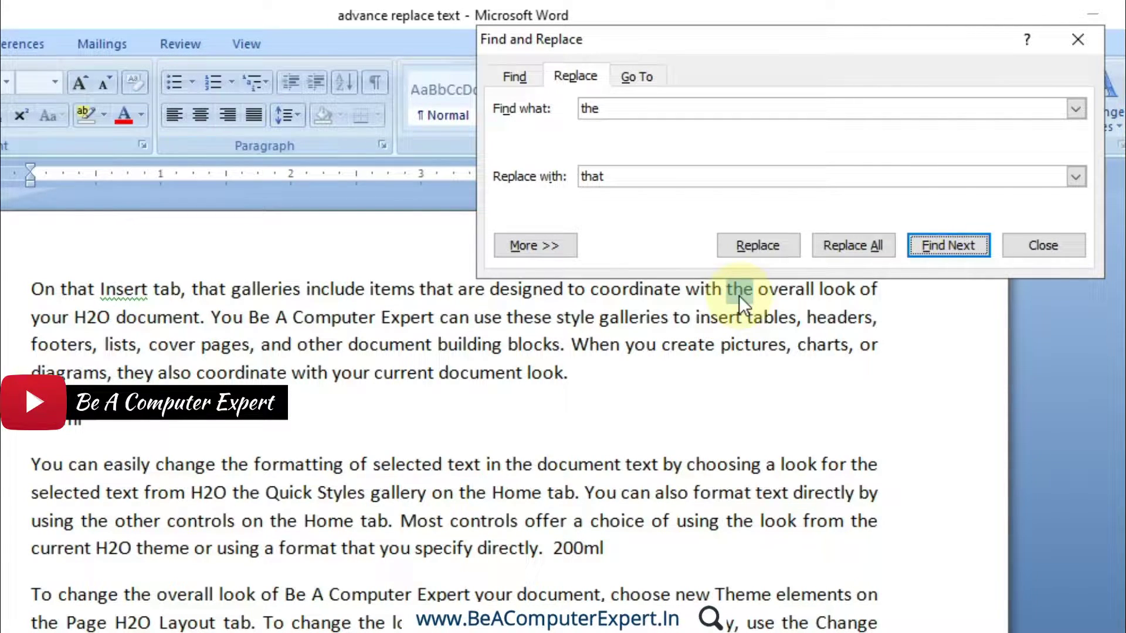
{"action": "left_click", "coordinate": [940, 249]}
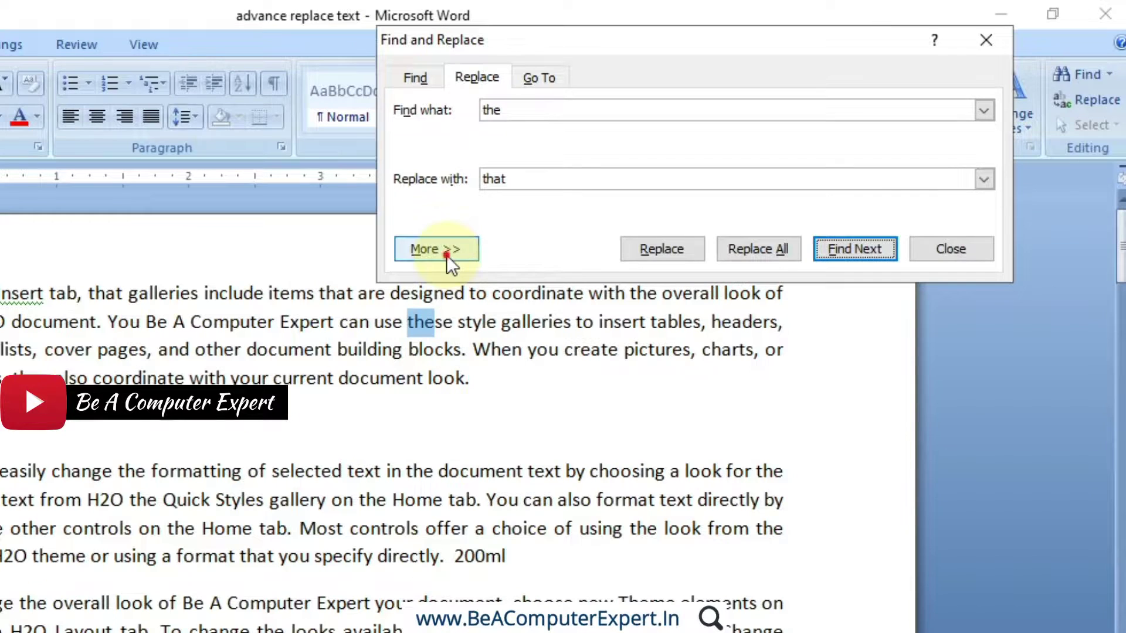
Restrict the replacement search to whole words only and collapse the extra search options.
{"action": "left_click", "coordinate": [375, 313]}
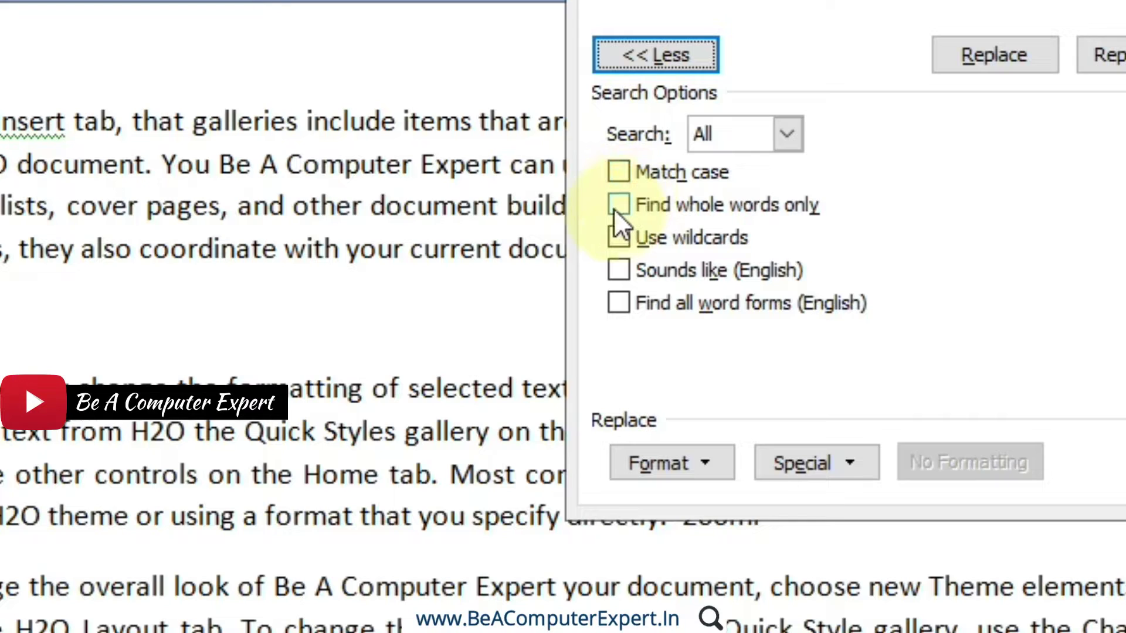
{"action": "left_click", "coordinate": [410, 350]}
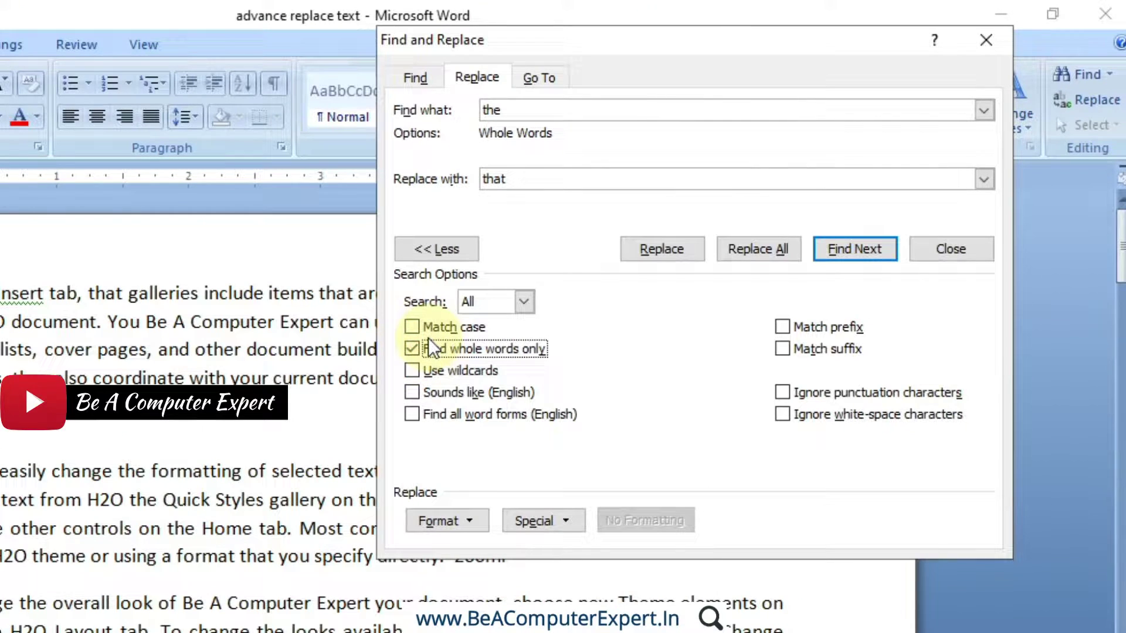
{"action": "left_click", "coordinate": [451, 255]}
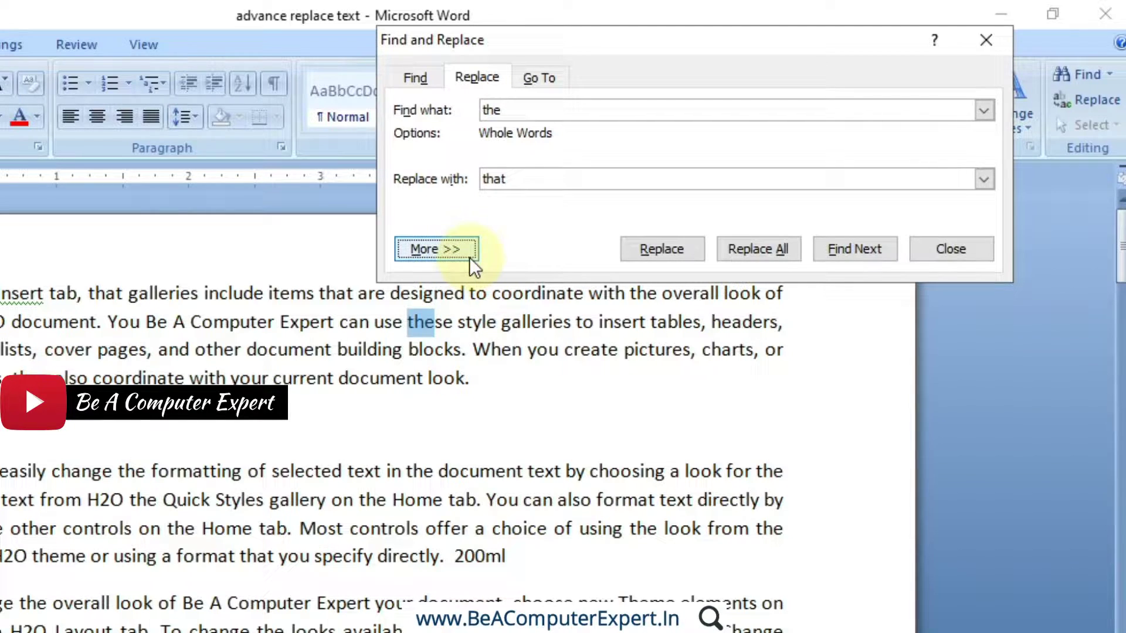
Replace the "the" before "formatting" in the second paragraph with "that" and skip the one before "document".
{"action": "left_click", "coordinate": [823, 247]}
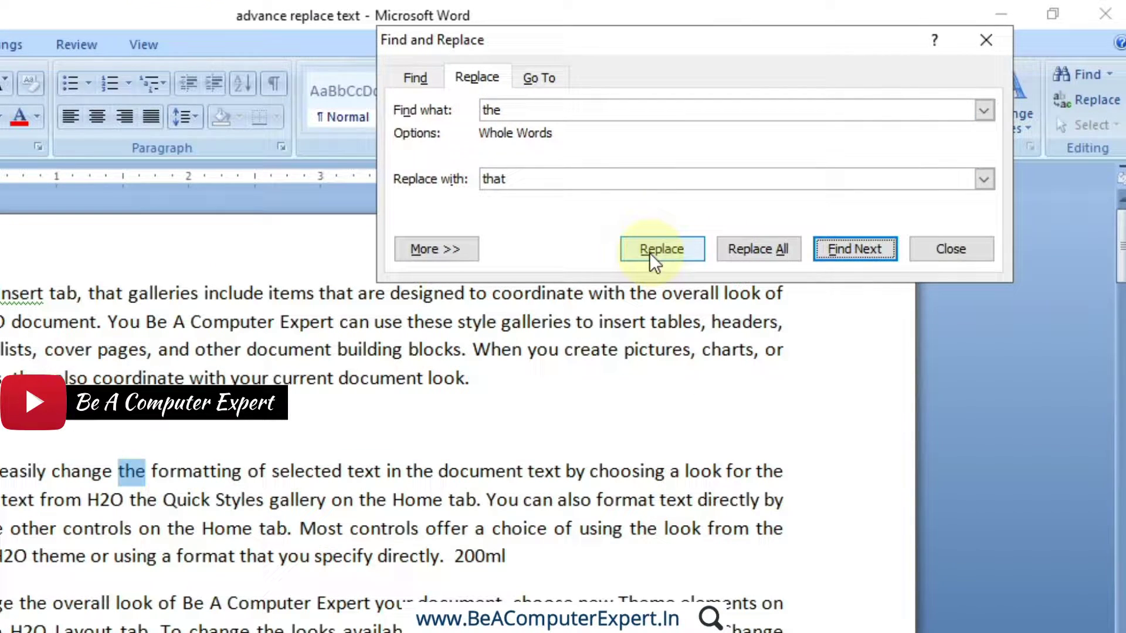
{"action": "left_click", "coordinate": [648, 252]}
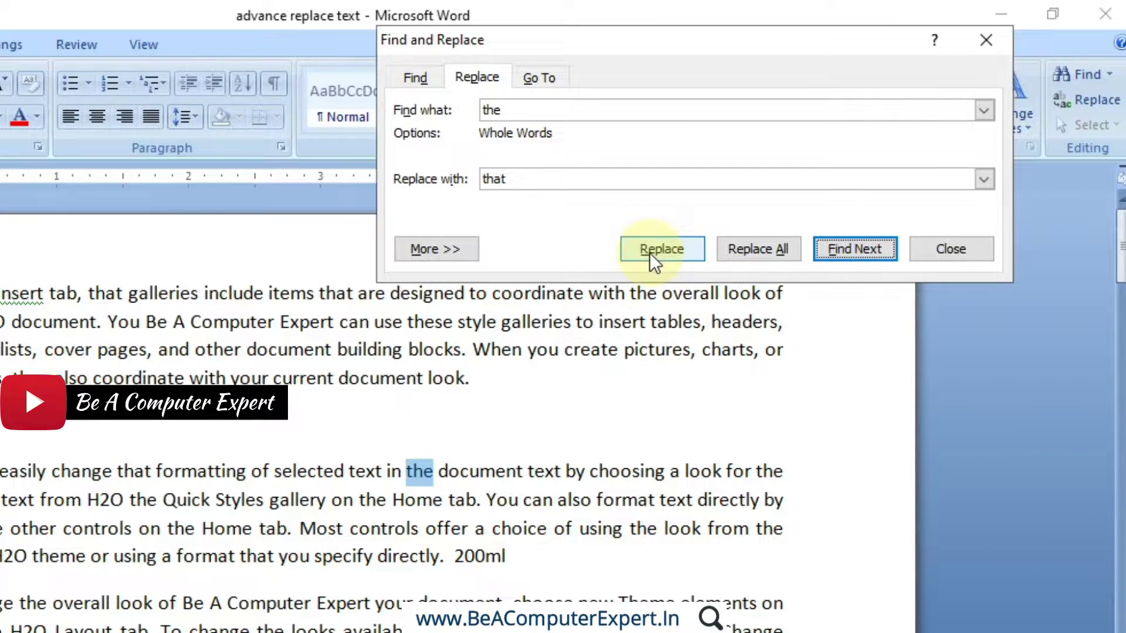
{"action": "left_click", "coordinate": [839, 256]}
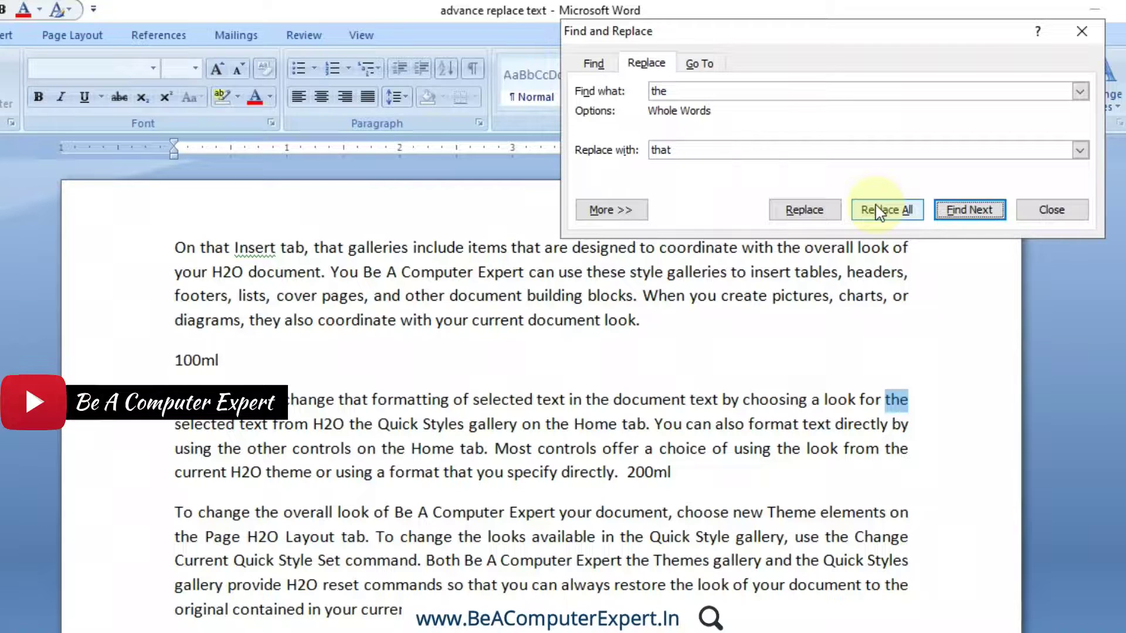
Replace all remaining whole-word occurrences of "the" in the document with "that" and dismiss the summary message.
{"action": "left_click", "coordinate": [877, 211]}
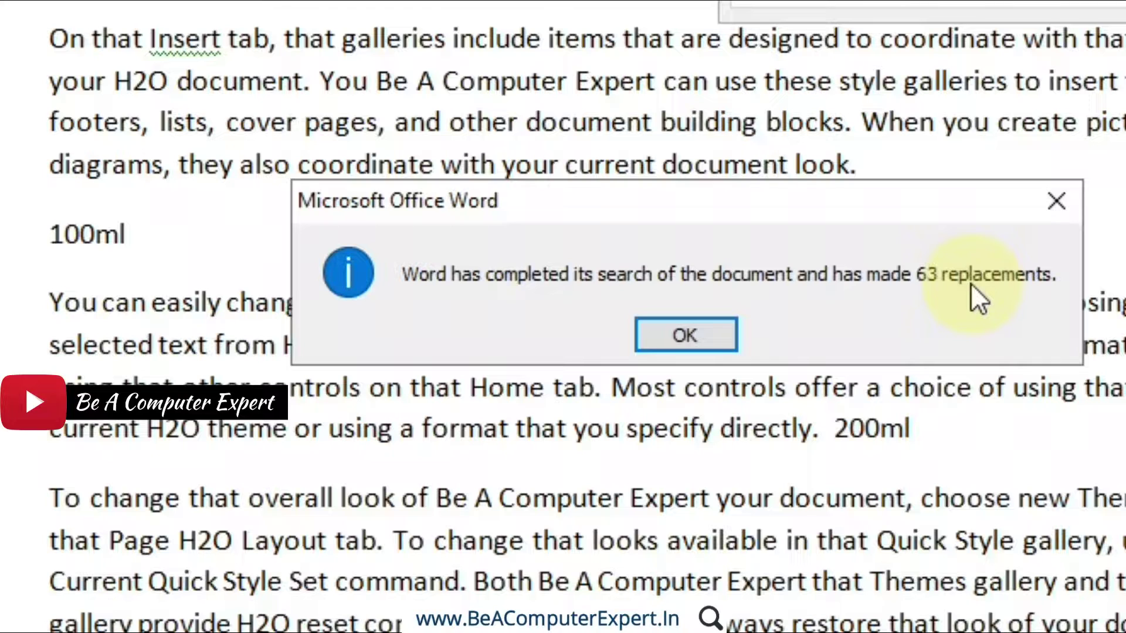
{"action": "left_click", "coordinate": [671, 339]}
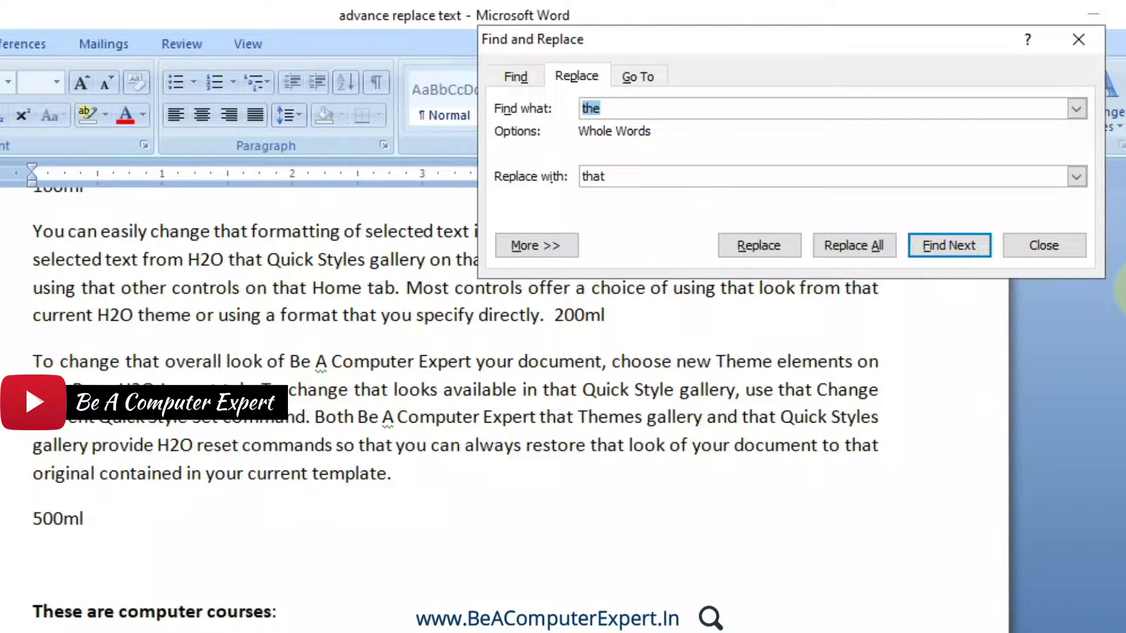
Show the extra search options and turn off the restriction to whole words only for the replacement search.
{"action": "left_click_drag", "start_coordinate": [1125, 311], "coordinate": [1125, 280]}
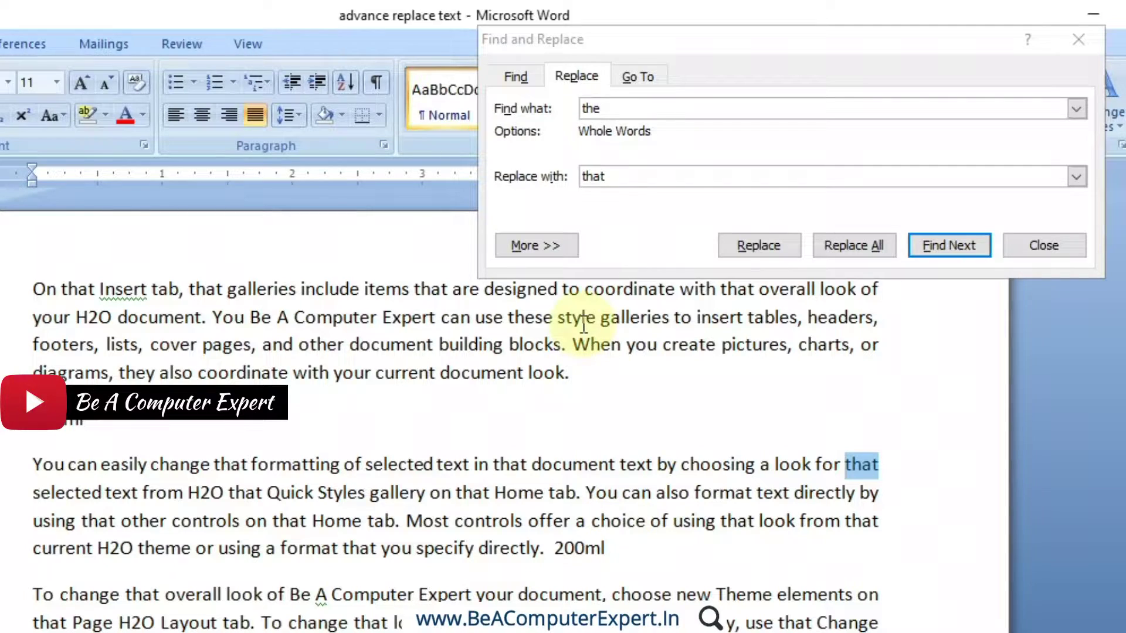
{"action": "left_click_drag", "start_coordinate": [552, 317], "coordinate": [507, 318]}
{"action": "left_click", "coordinate": [535, 319]}
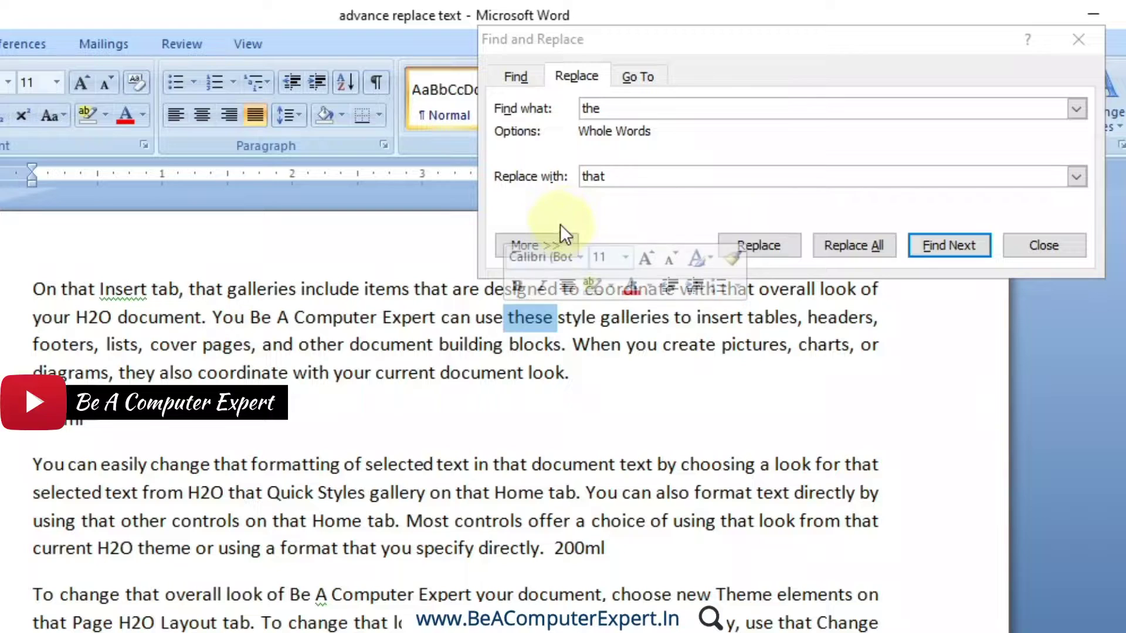
{"action": "left_click", "coordinate": [553, 241]}
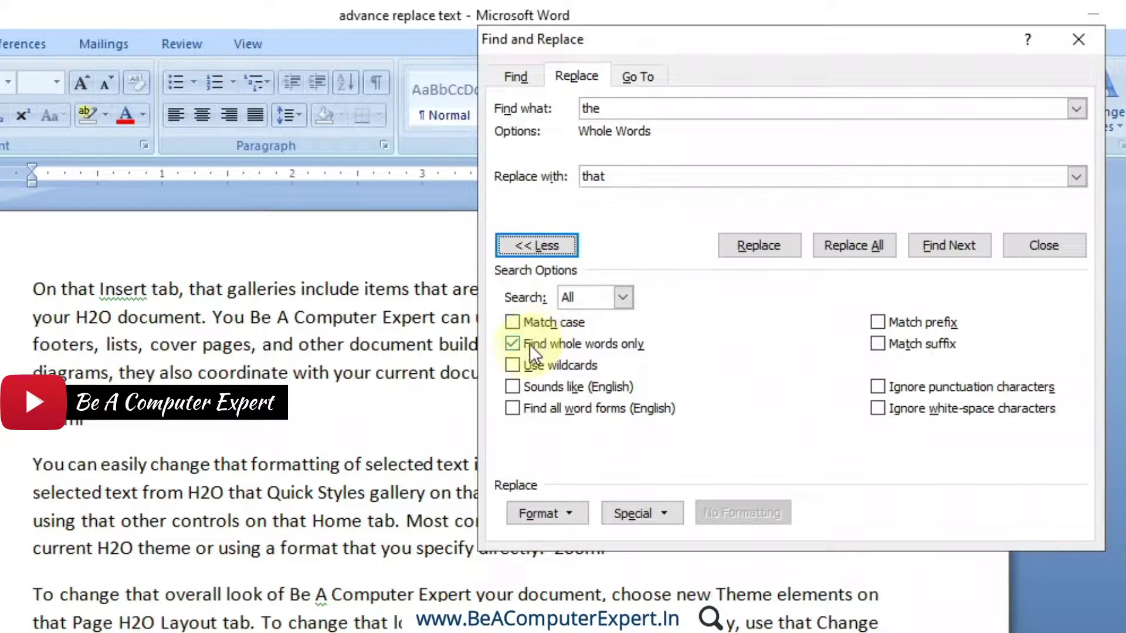
{"action": "left_click", "coordinate": [515, 346]}
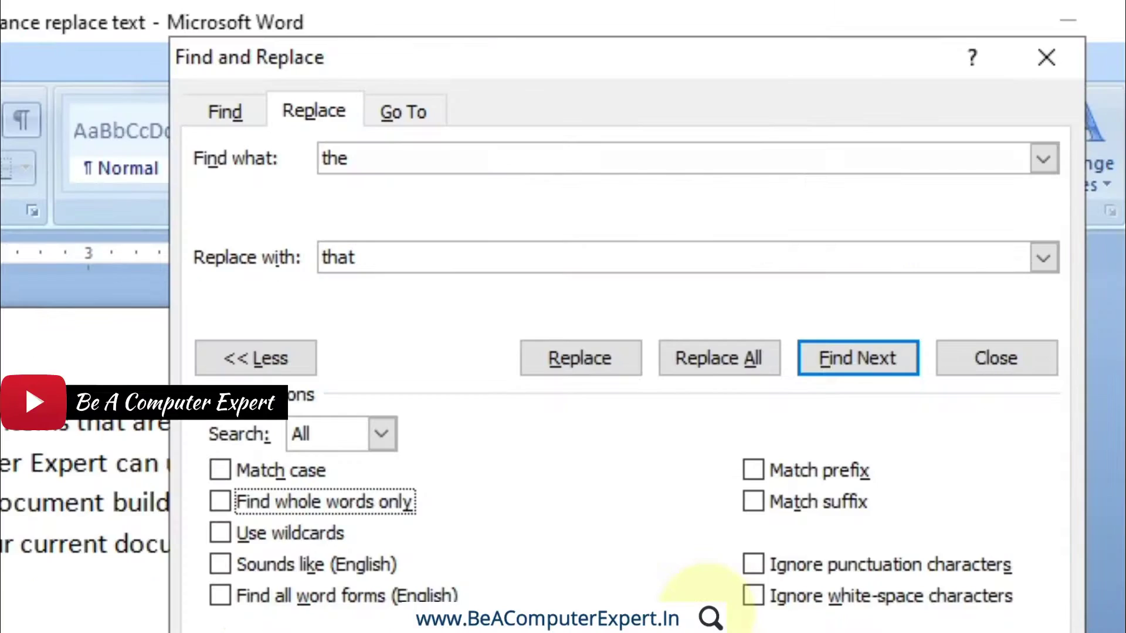
Replace every "that" in the document with "the" in one go and dismiss the summary message.
{"action": "left_click", "coordinate": [398, 152]}
{"action": "left_click", "coordinate": [377, 250]}
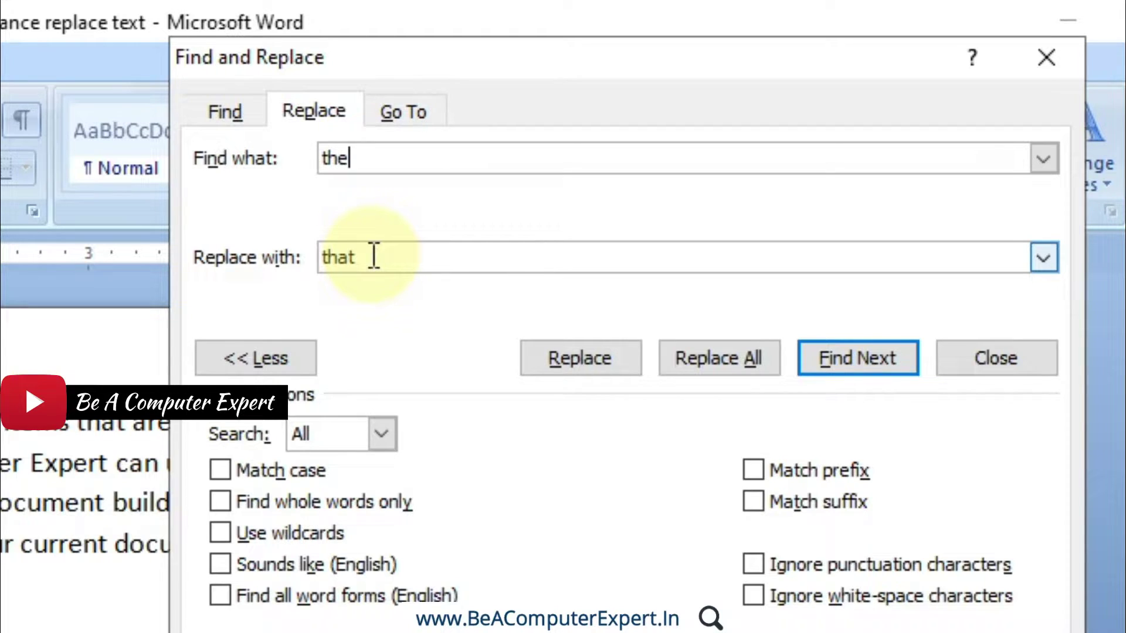
{"action": "left_click", "coordinate": [374, 256]}
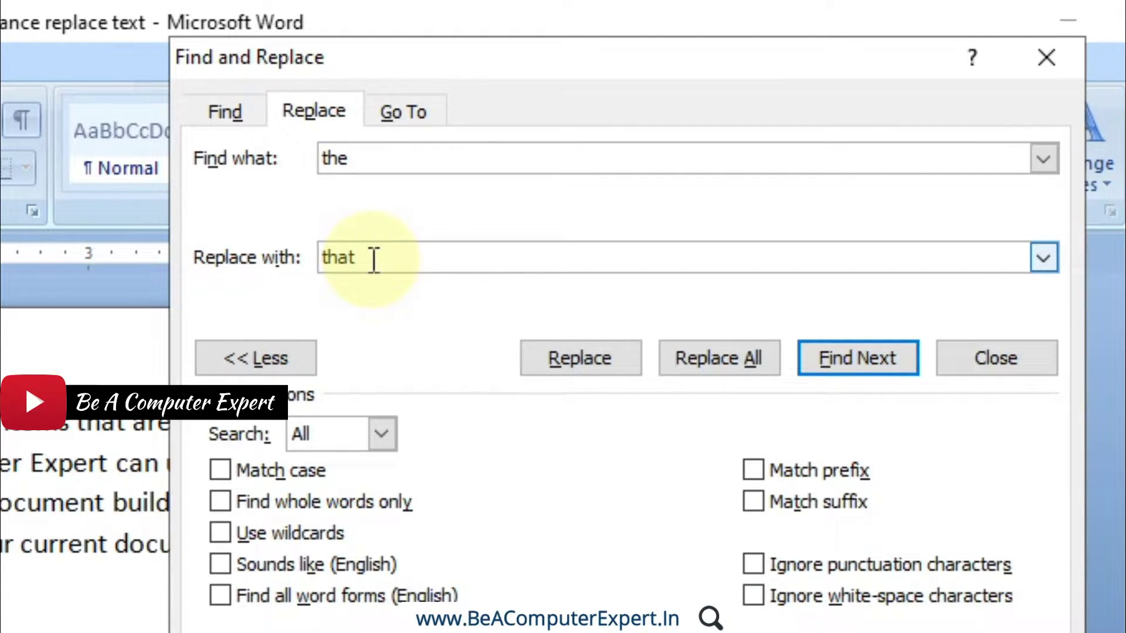
{"action": "left_click", "coordinate": [350, 156]}
{"action": "key", "text": "BackSpace"}
{"action": "type", "text": "at"}
{"action": "left_click", "coordinate": [377, 256]}
{"action": "key", "text": "BackSpace"}
{"action": "key", "text": "BackSpace"}
{"action": "type", "text": "e"}
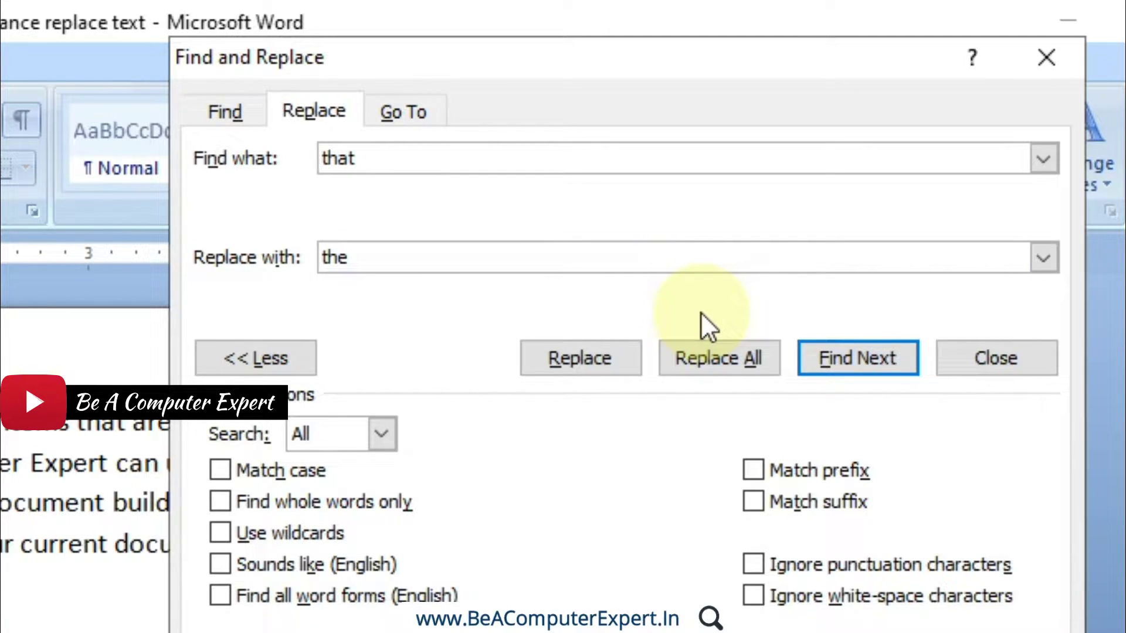
{"action": "left_click", "coordinate": [709, 366]}
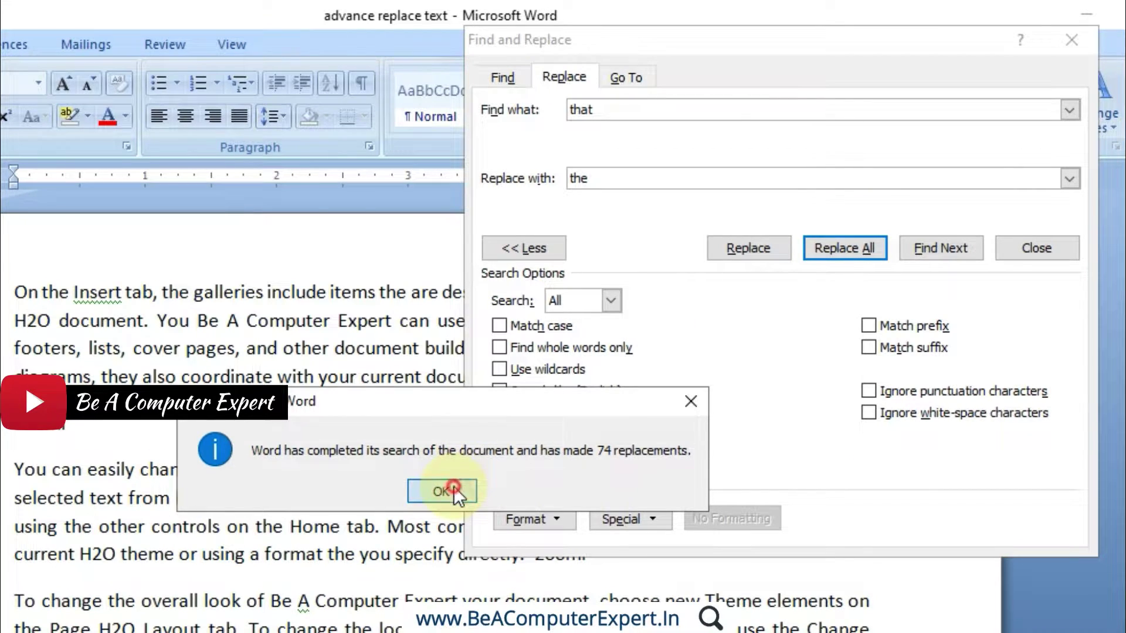
{"action": "left_click", "coordinate": [452, 489]}
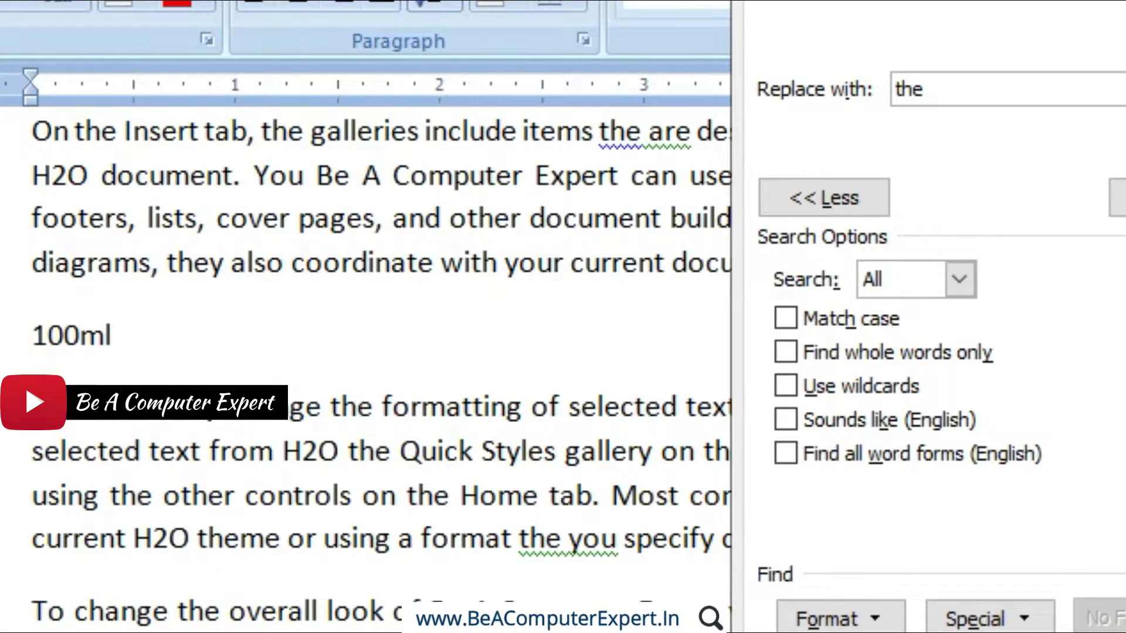
{"action": "scroll", "coordinate": [366, 352], "scroll_direction": "up", "scroll_amount": 1}
{"action": "scroll", "coordinate": [638, 211], "scroll_direction": "down", "scroll_amount": 1}
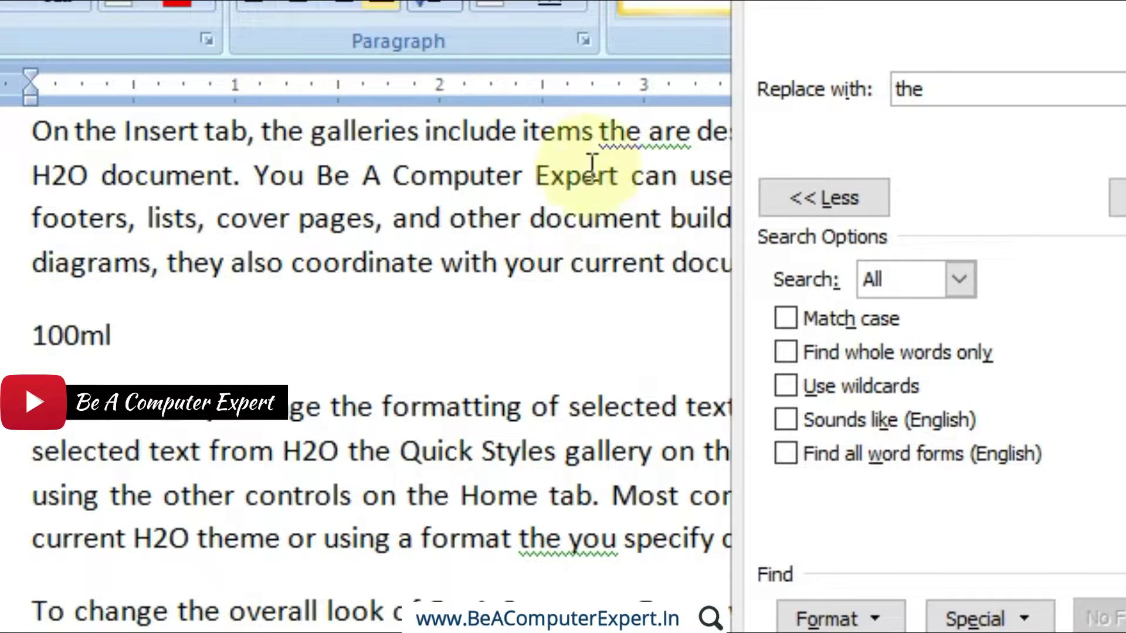
{"action": "left_click_drag", "start_coordinate": [75, 136], "coordinate": [116, 139]}
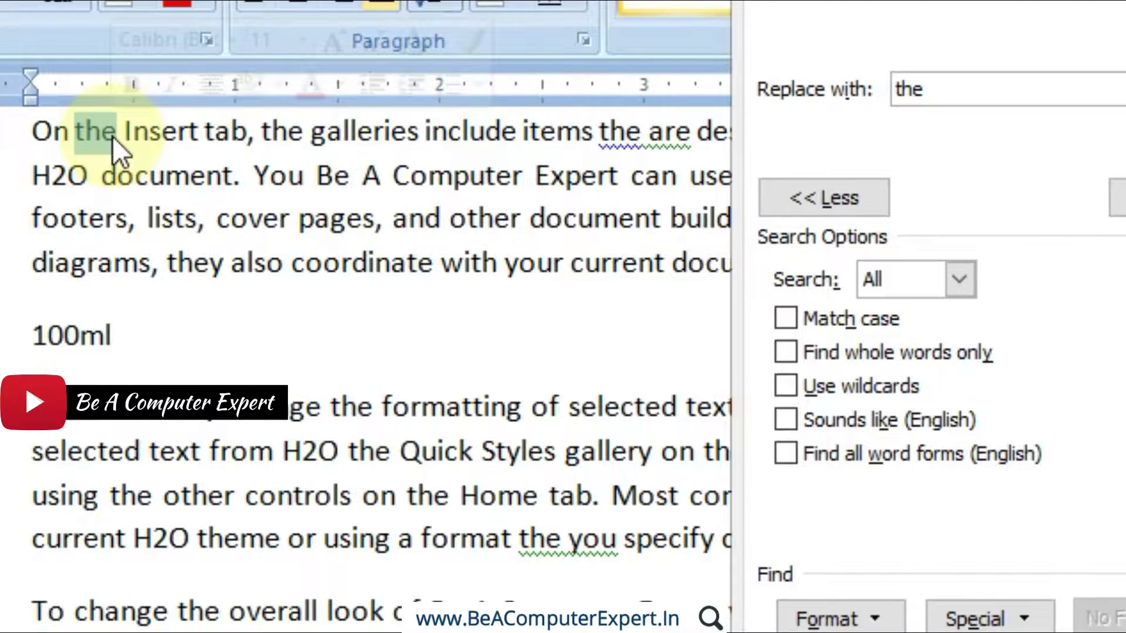
{"action": "left_click_drag", "start_coordinate": [641, 131], "coordinate": [603, 132]}
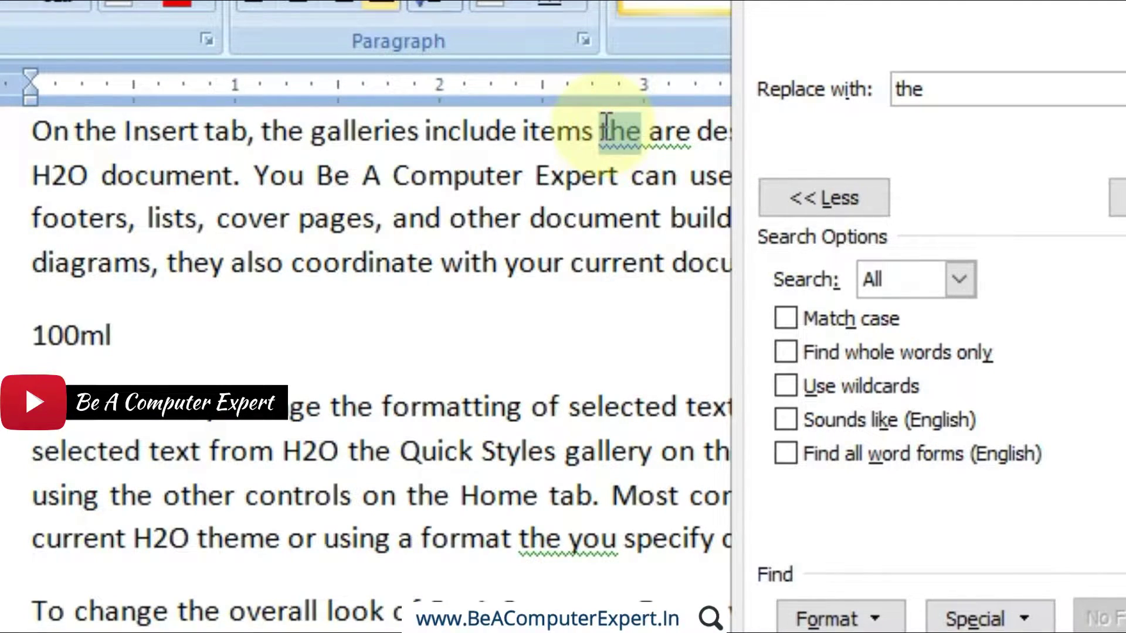
{"action": "scroll", "coordinate": [366, 370], "scroll_direction": "up", "scroll_amount": 1}
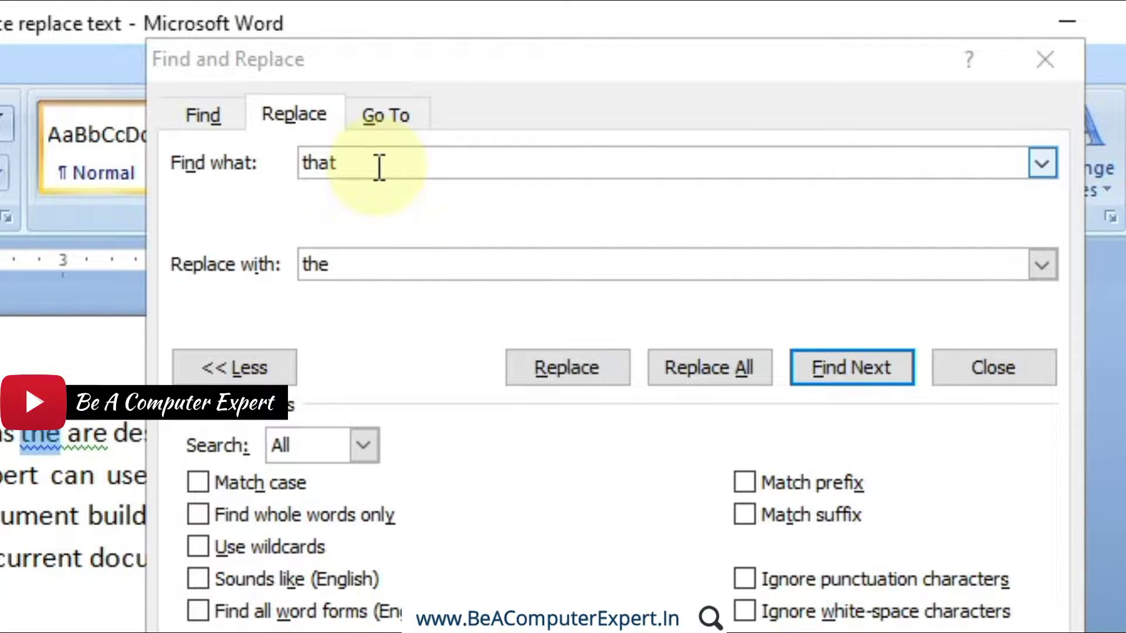
{"action": "left_click", "coordinate": [379, 168]}
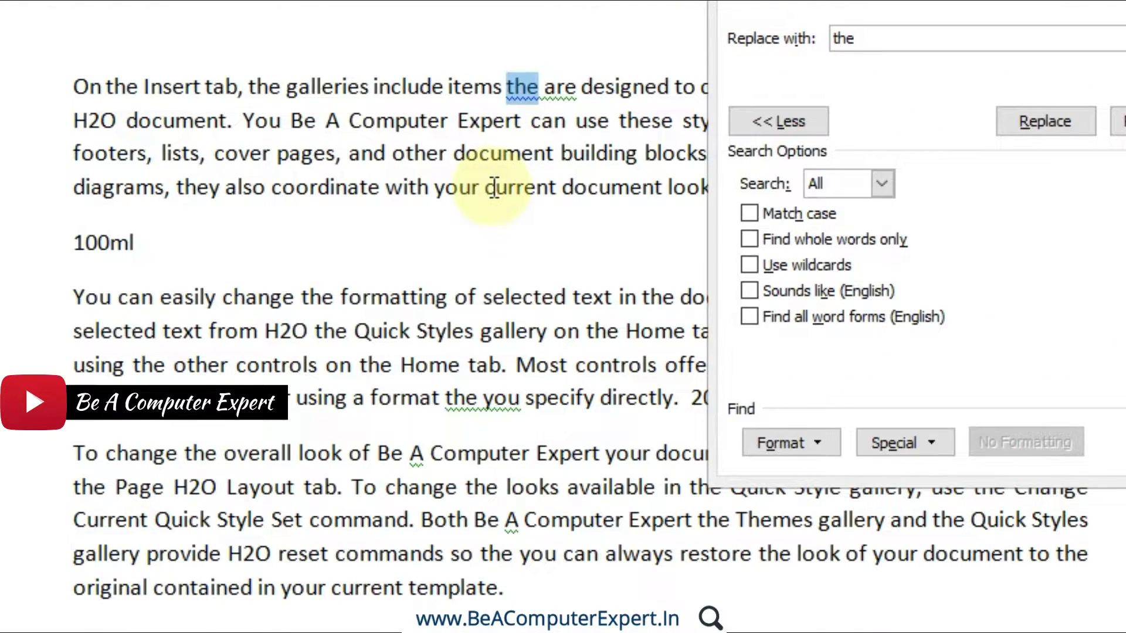
Move the Find and Replace dialog clear of the first paragraph and select that whole paragraph.
{"action": "left_click_drag", "start_coordinate": [937, 0], "coordinate": [583, 232]}
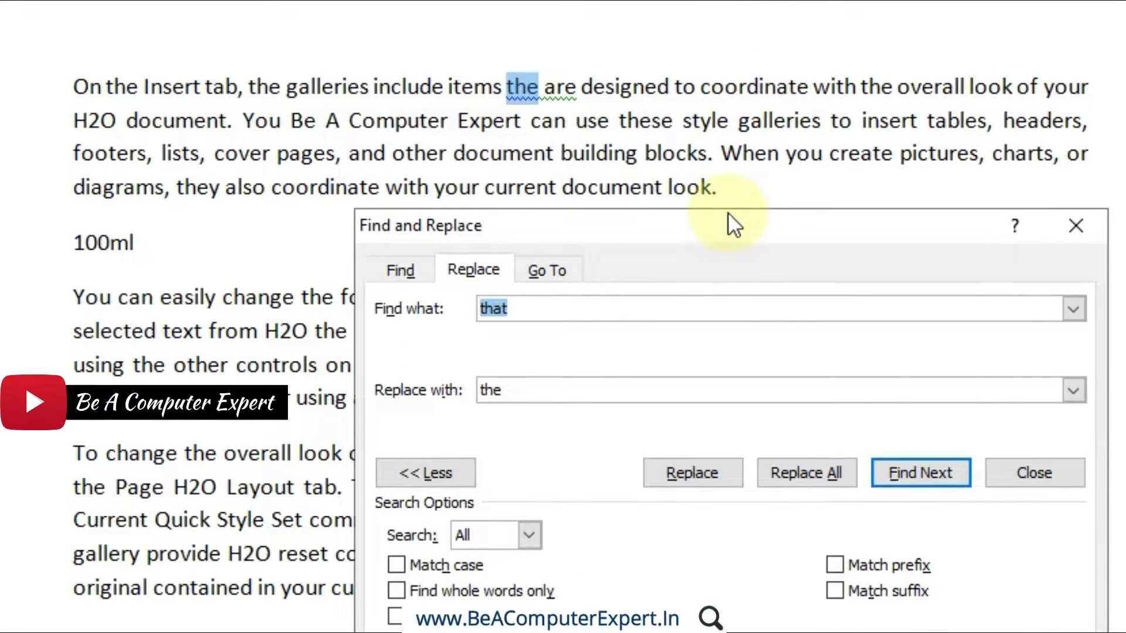
{"action": "left_click", "coordinate": [726, 185]}
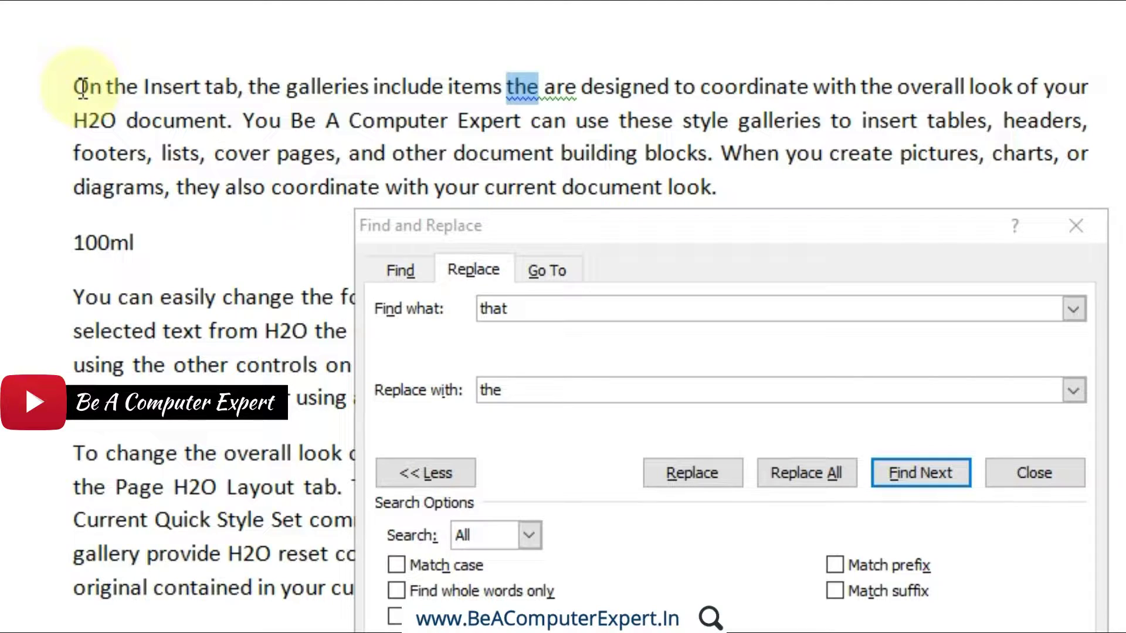
{"action": "left_click_drag", "start_coordinate": [720, 185], "coordinate": [72, 86]}
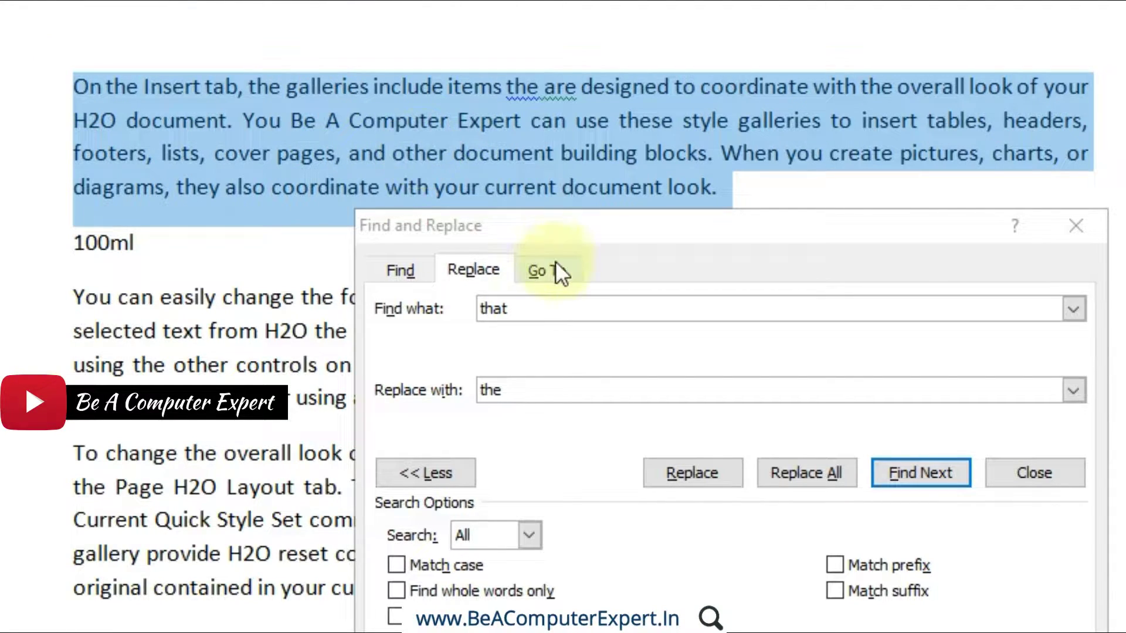
Set the search text to "the" and the replacement text to "that".
{"action": "double_click", "coordinate": [525, 303]}
{"action": "type", "text": "the"}
{"action": "left_click", "coordinate": [536, 385]}
{"action": "key", "text": "BackSpace"}
{"action": "type", "text": "at"}
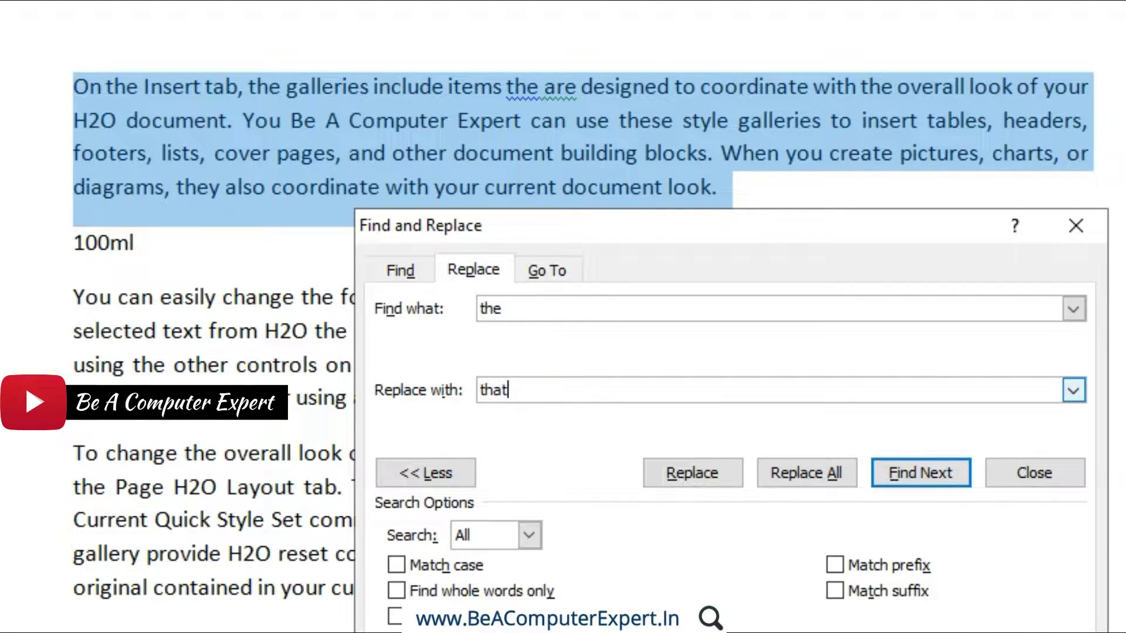
Replace each "the" within the selected first paragraph one by one and decline searching the remainder of the document.
{"action": "left_click", "coordinate": [707, 482]}
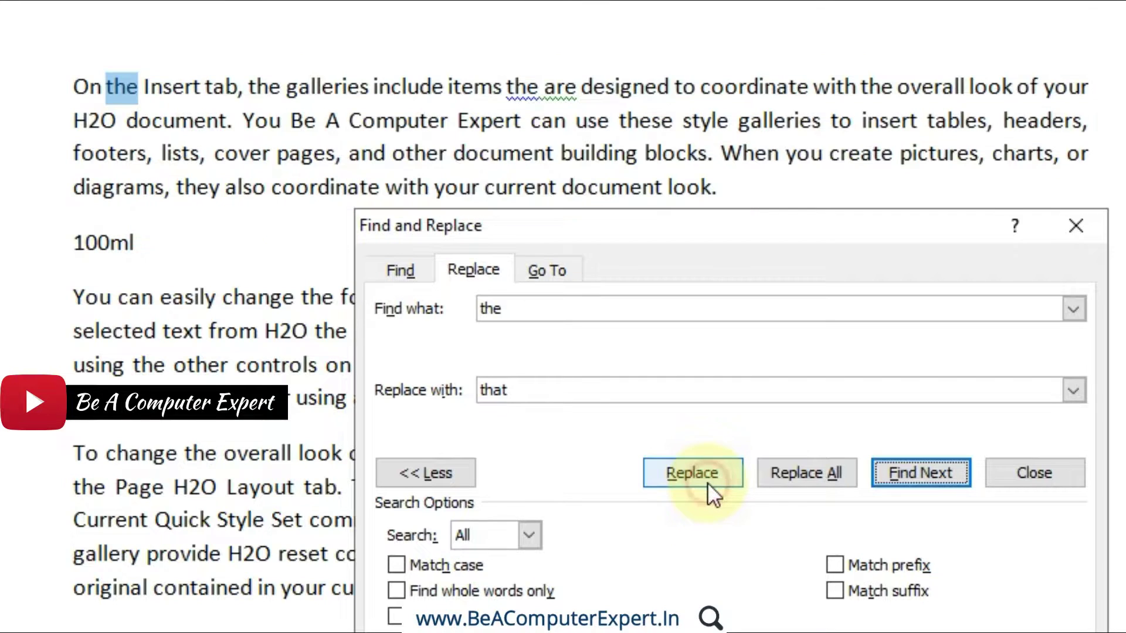
{"action": "left_click", "coordinate": [707, 481]}
{"action": "left_click", "coordinate": [707, 482]}
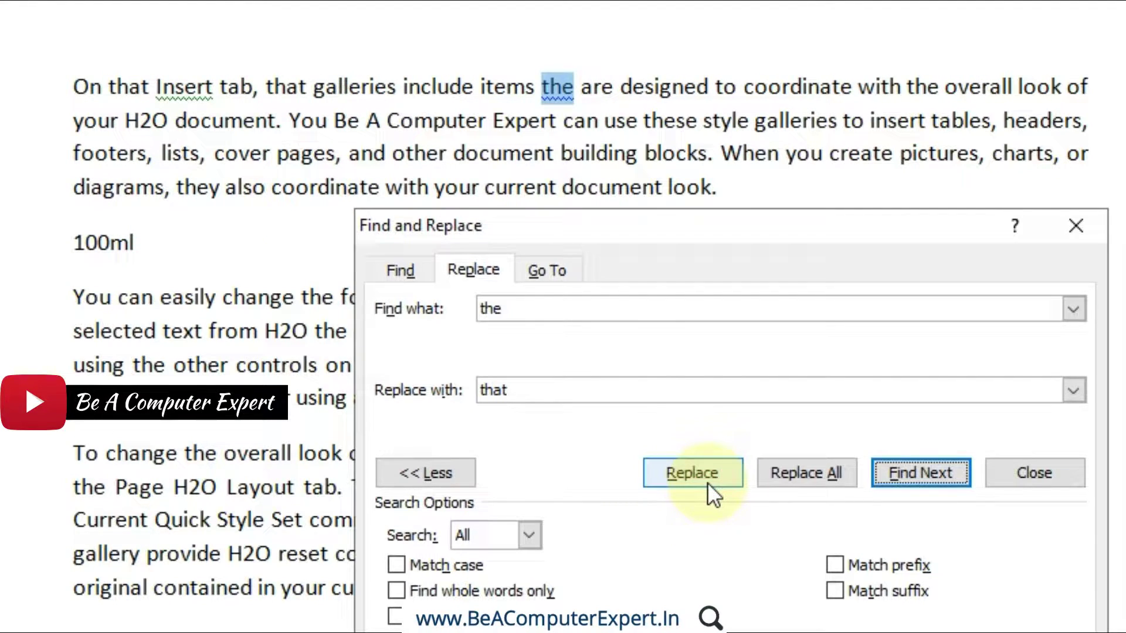
{"action": "left_click", "coordinate": [707, 482]}
{"action": "left_click", "coordinate": [707, 482]}
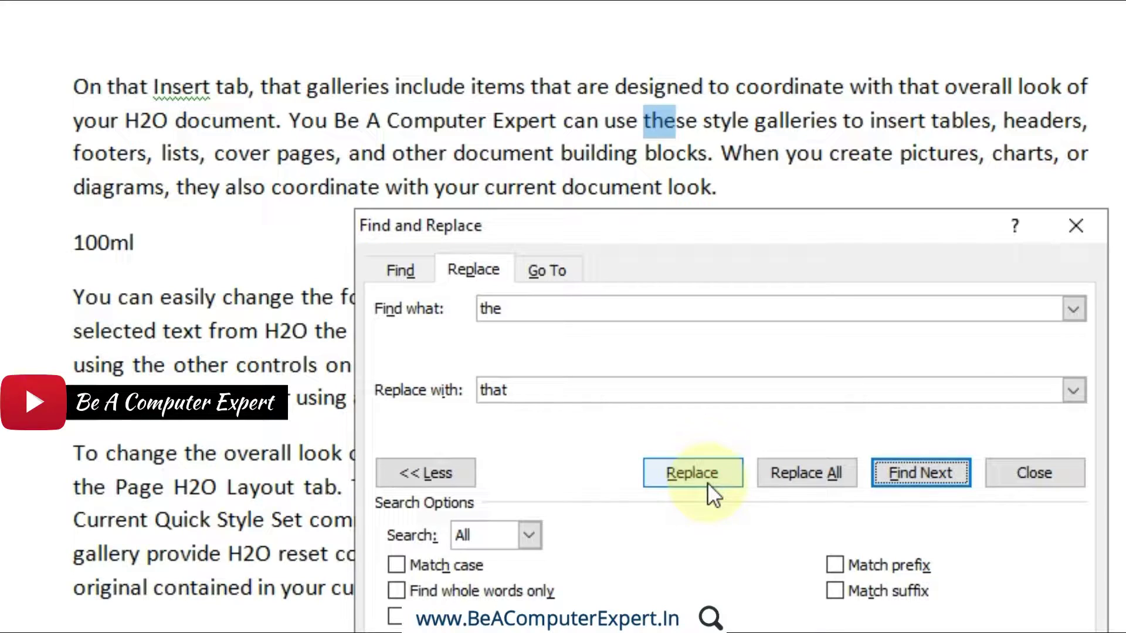
{"action": "left_click", "coordinate": [707, 482]}
{"action": "left_click", "coordinate": [707, 482]}
{"action": "left_click", "coordinate": [707, 481]}
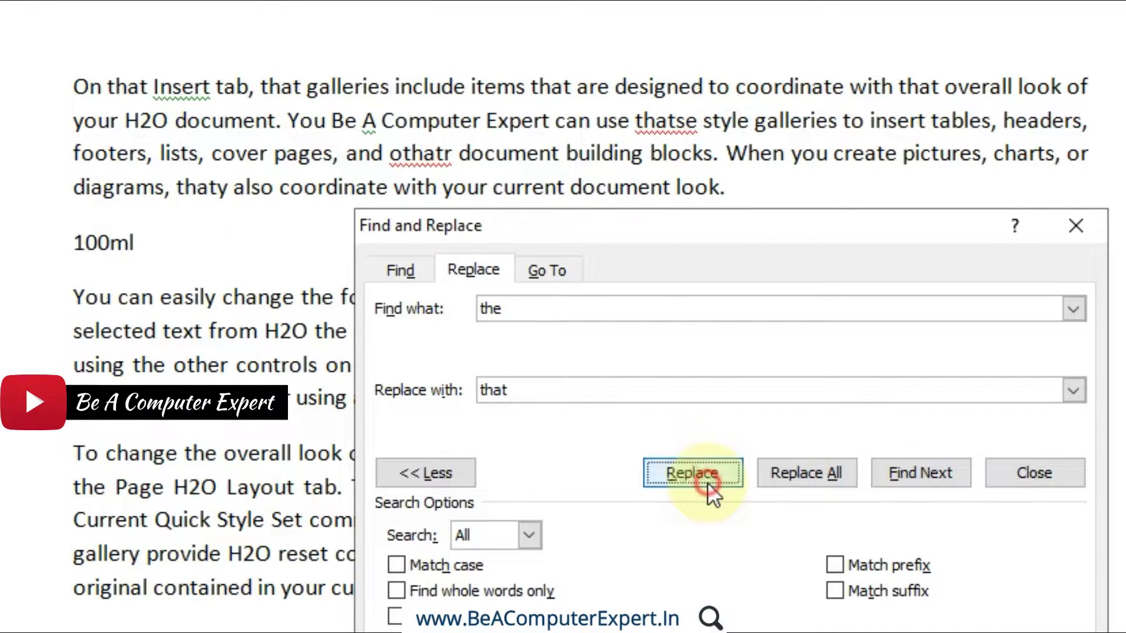
{"action": "left_click", "coordinate": [707, 482]}
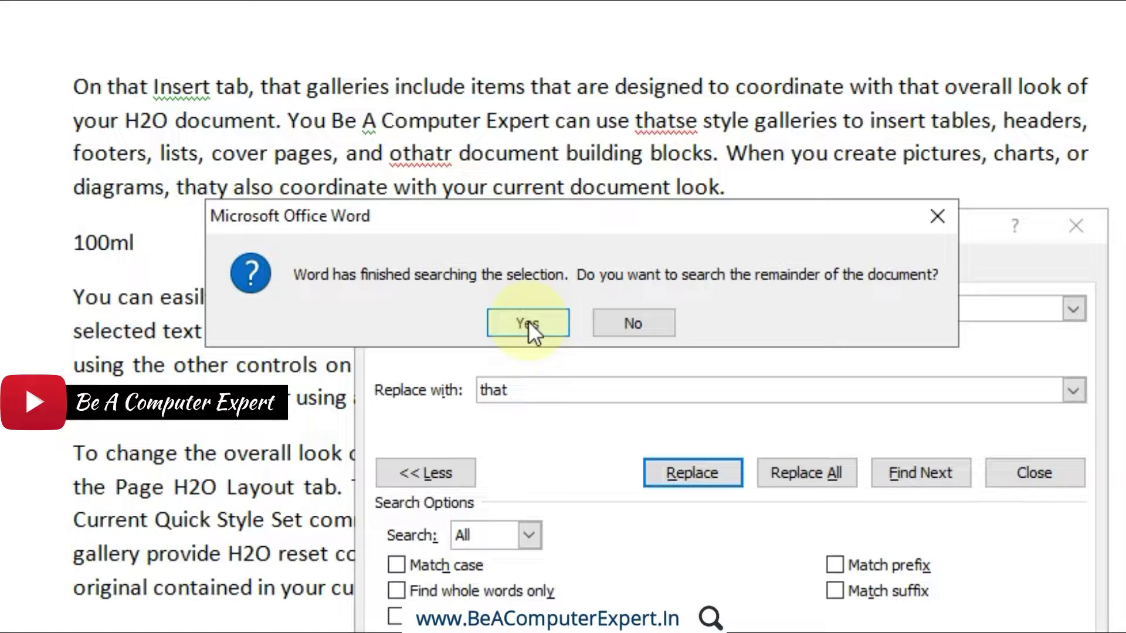
{"action": "left_click", "coordinate": [628, 318]}
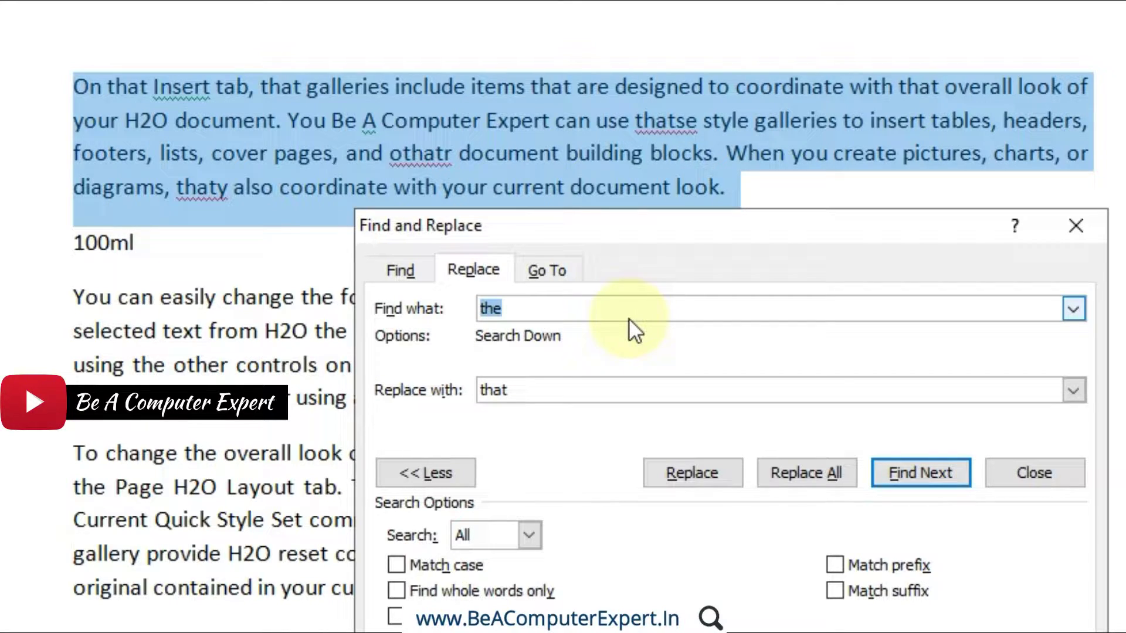
Undo all the one-by-one replacements made in the first paragraph.
{"action": "left_click", "coordinate": [513, 154]}
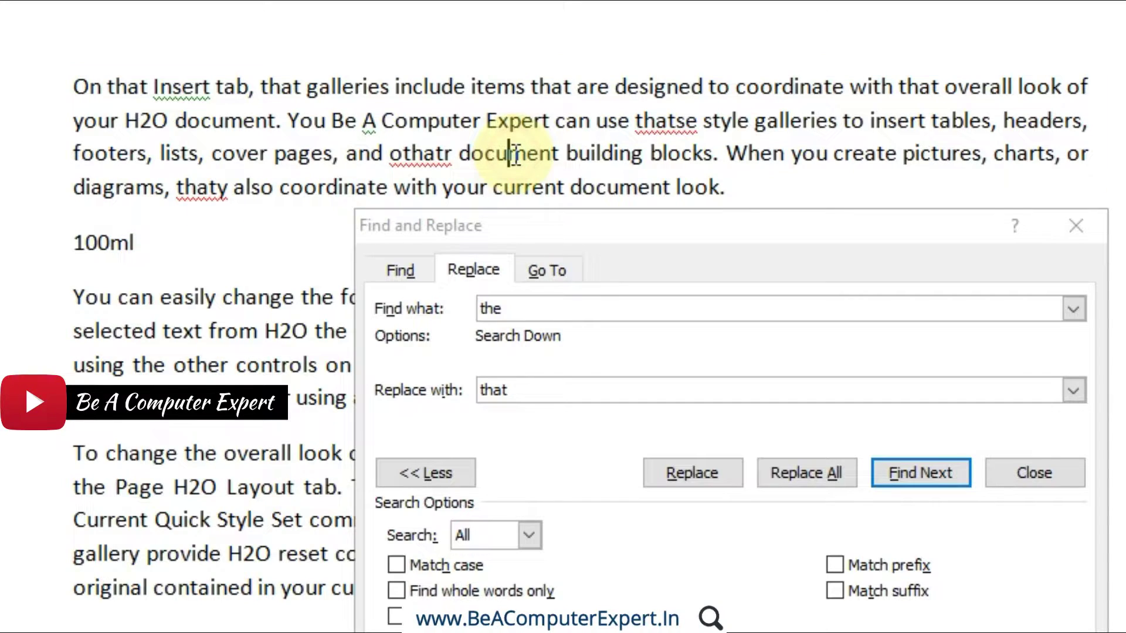
{"action": "key", "text": "ctrl+z"}
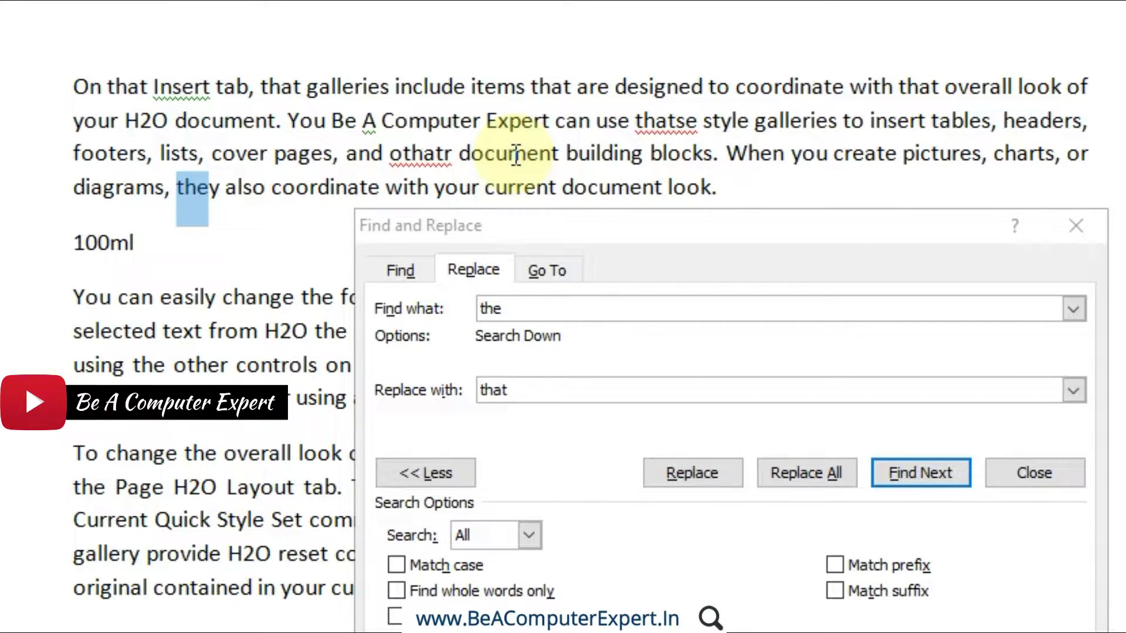
{"action": "key", "text": "ctrl+z"}
{"action": "key", "text": "ctrl+z"}
{"action": "key", "text": "ctrl+z"}
{"action": "key", "text": "ctrl+z"}
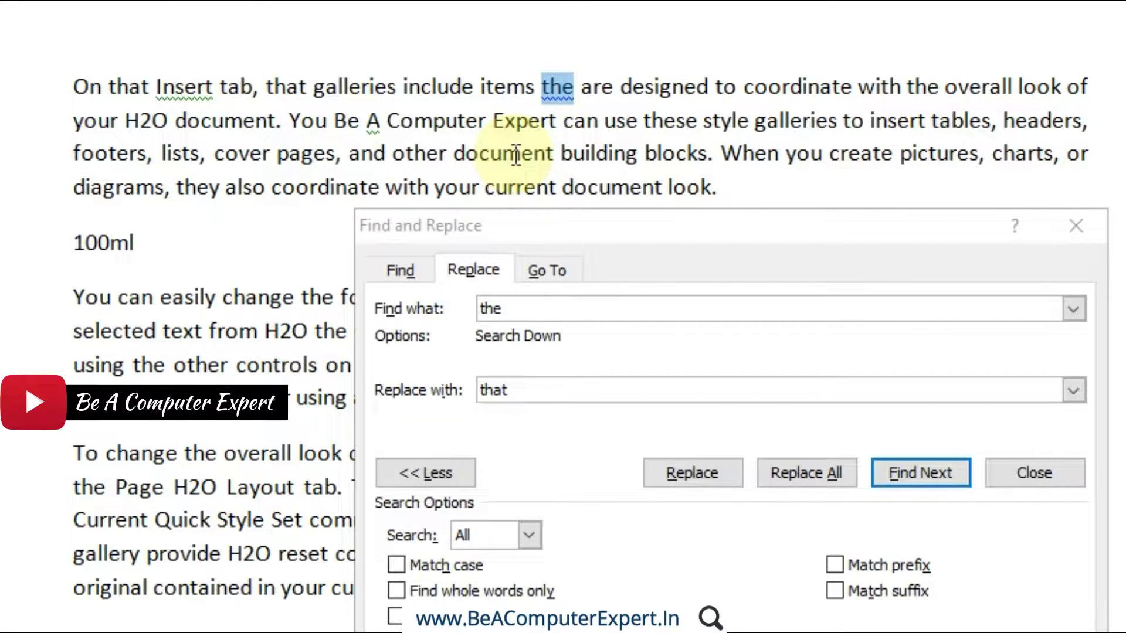
{"action": "key", "text": "ctrl+z"}
{"action": "key", "text": "ctrl+z"}
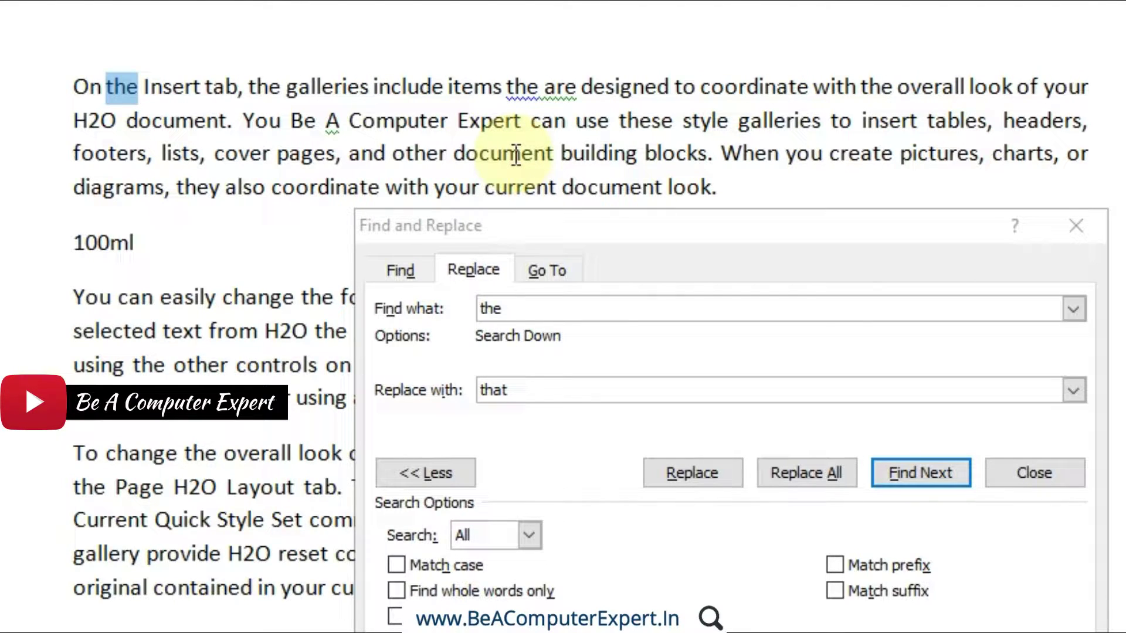
{"action": "left_click", "coordinate": [386, 93]}
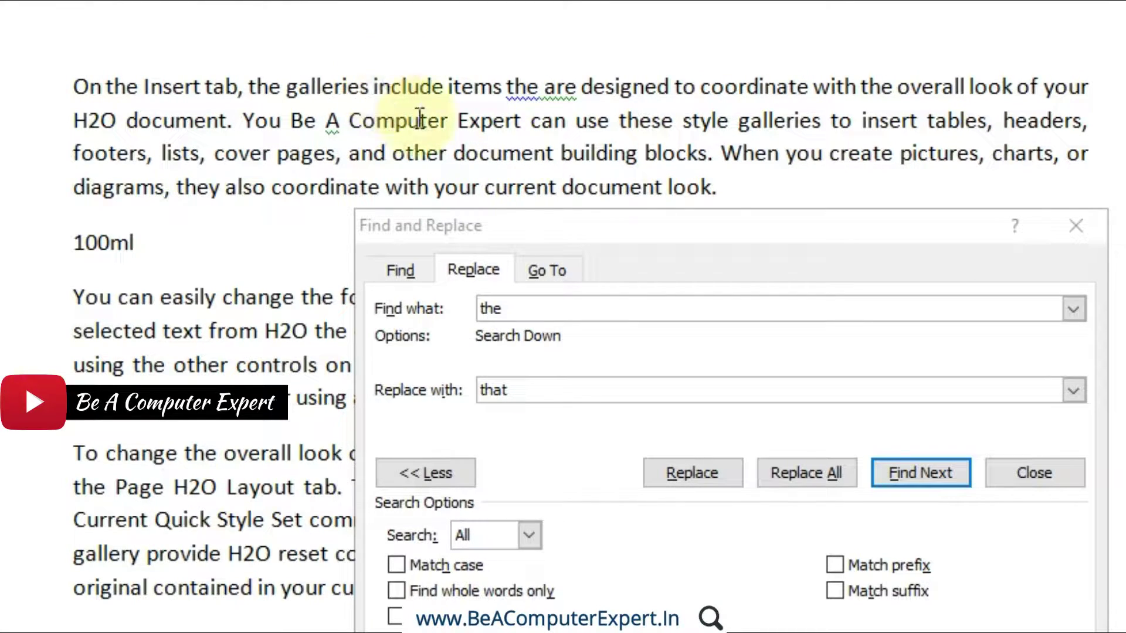
Clear both the search text and the replacement text.
{"action": "double_click", "coordinate": [520, 317]}
{"action": "key", "text": "BackSpace"}
{"action": "left_click", "coordinate": [529, 389]}
{"action": "key", "text": "BackSpace"}
{"action": "key", "text": "BackSpace"}
{"action": "key", "text": "BackSpace"}
{"action": "key", "text": "BackSpace"}
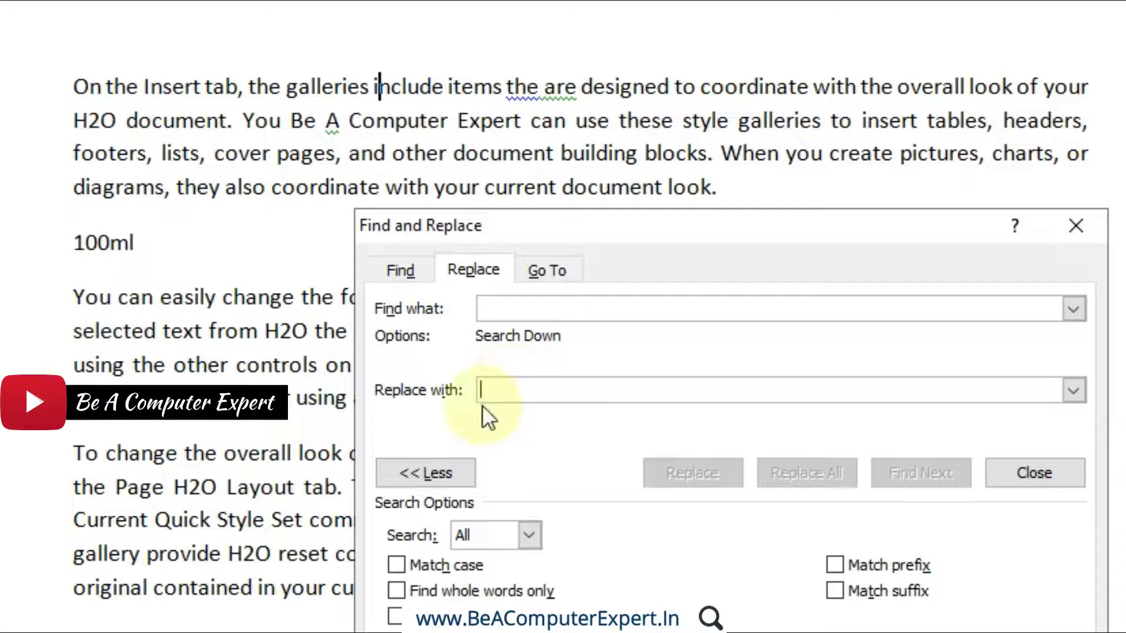
Place the cursor at the start of the document and move the Find and Replace dialog clear of the text.
{"action": "left_click_drag", "start_coordinate": [632, 231], "coordinate": [695, 62]}
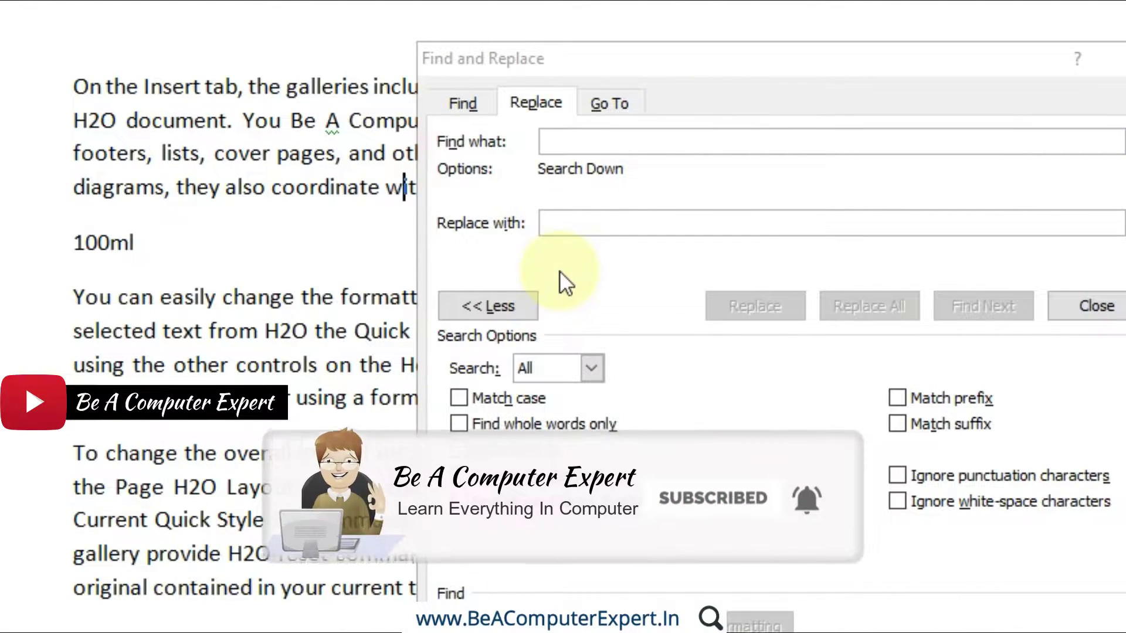
{"action": "left_click", "coordinate": [78, 86]}
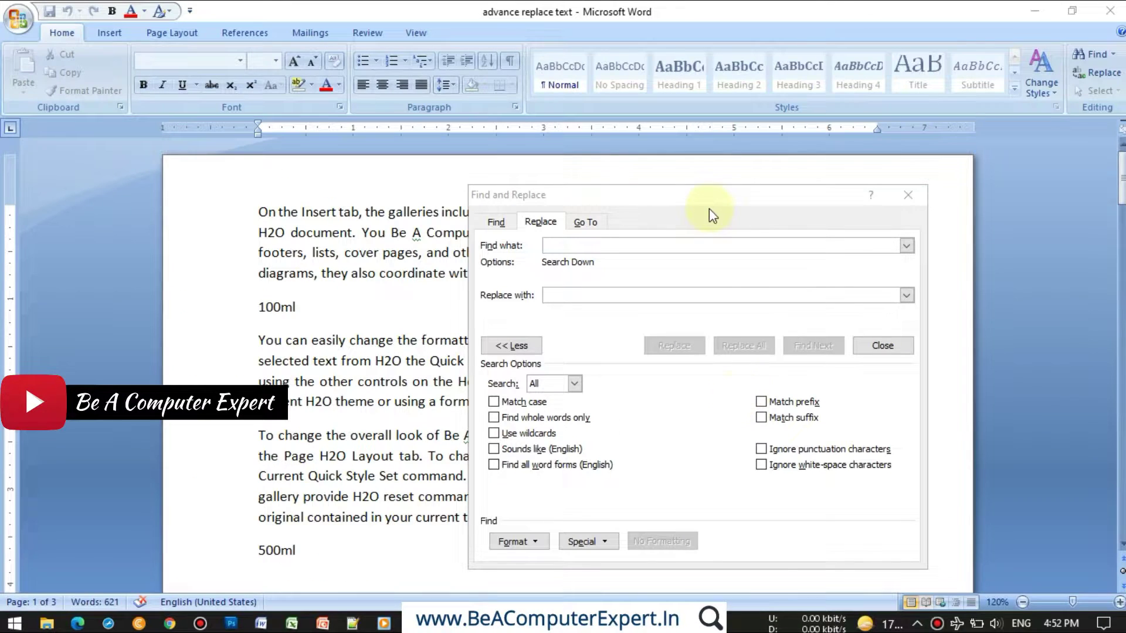
{"action": "left_click", "coordinate": [699, 210]}
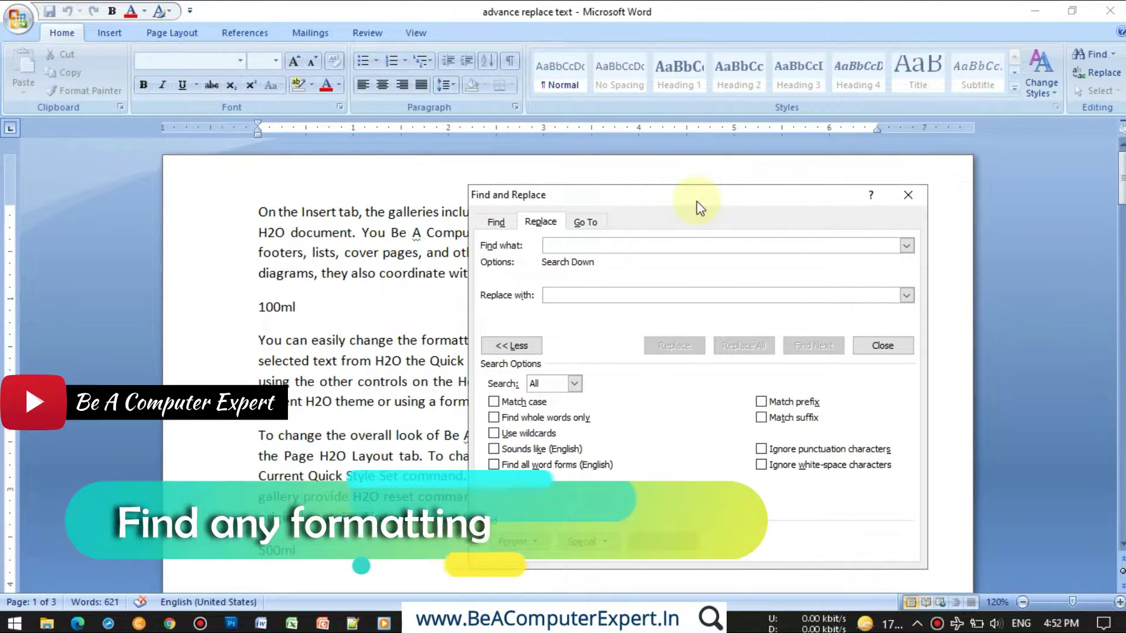
{"action": "left_click_drag", "start_coordinate": [698, 201], "coordinate": [882, 107]}
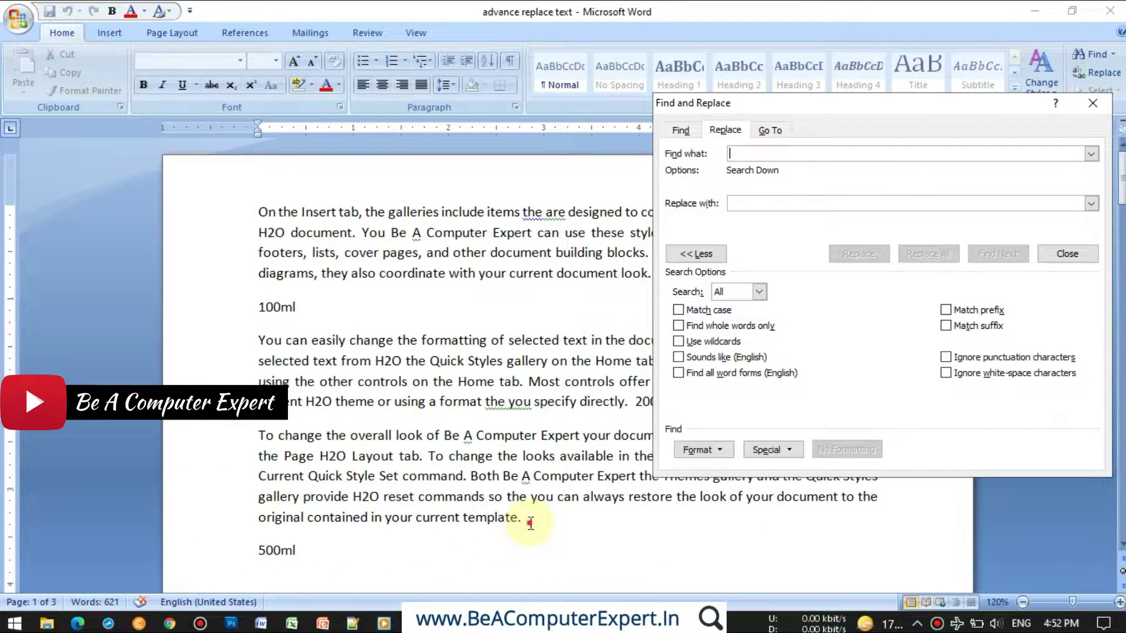
{"action": "left_click", "coordinate": [421, 492]}
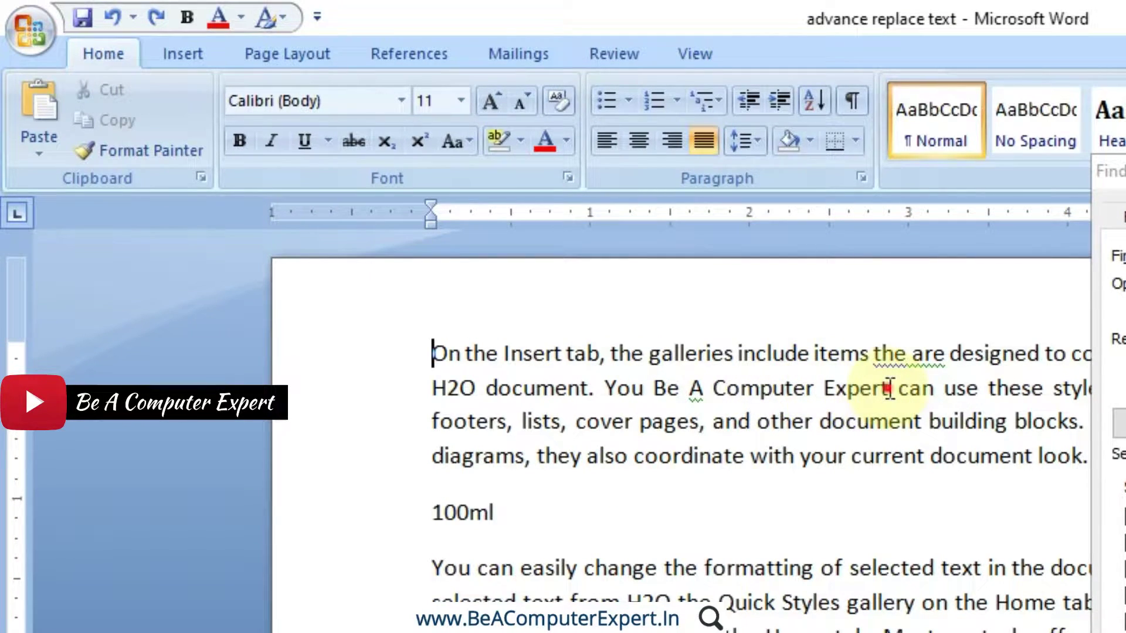
Apply the Arial Black font to "document. You Be A Computer Expert" in the first paragraph.
{"action": "left_click_drag", "start_coordinate": [885, 388], "coordinate": [509, 389]}
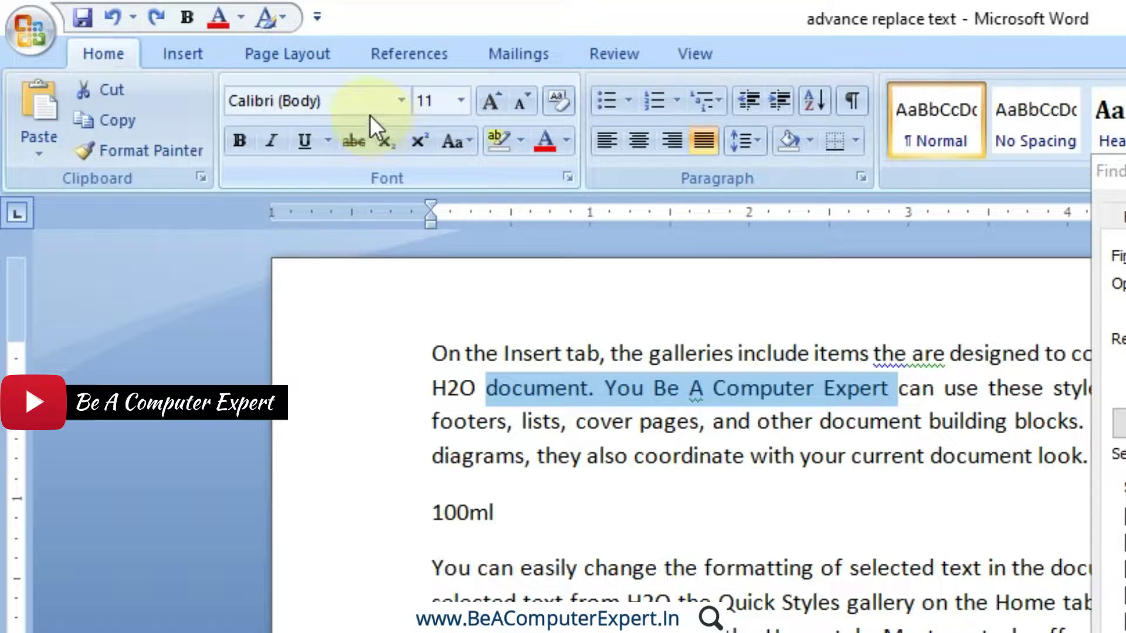
{"action": "left_click", "coordinate": [350, 105]}
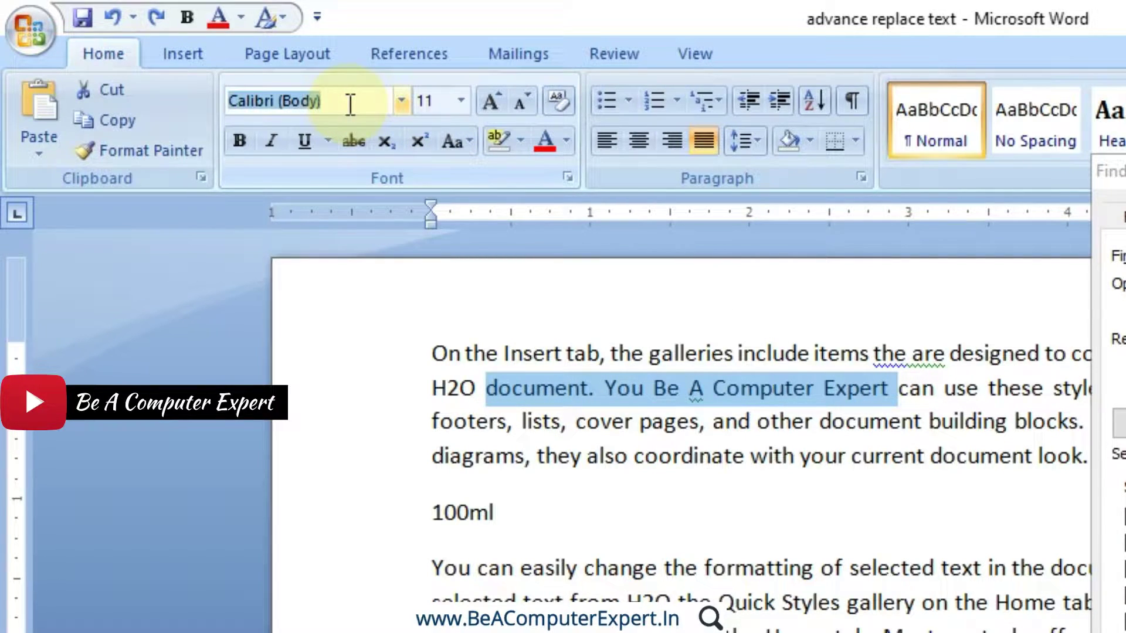
{"action": "type", "text": "Arial Black"}
{"action": "key", "text": "Return"}
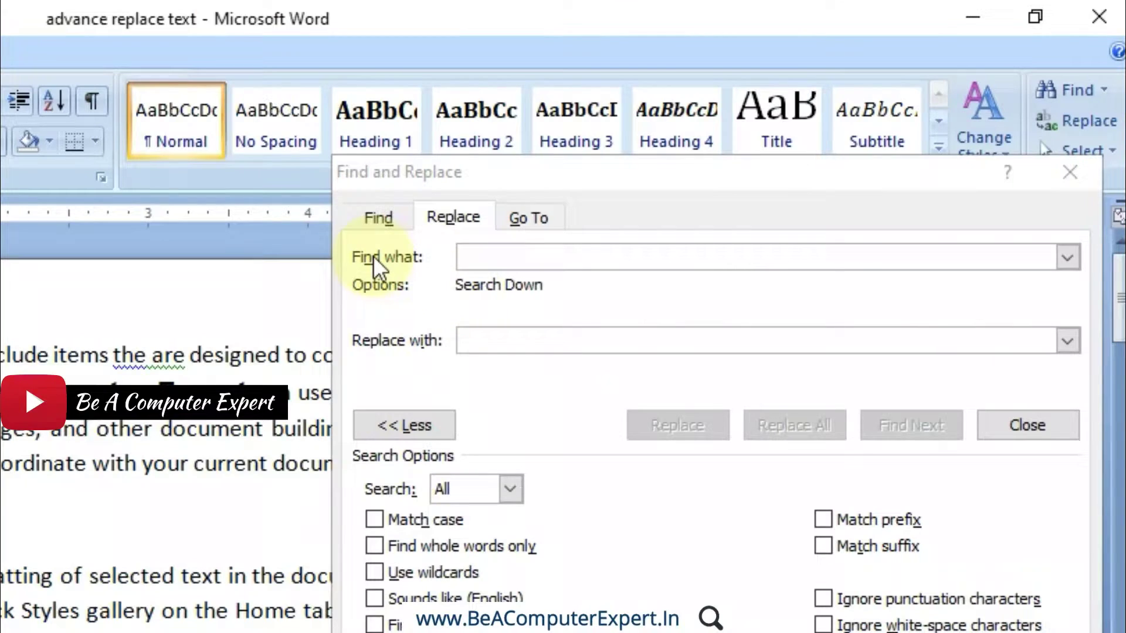
Set the search criterion to the Arial Black font without any search text and find the next match.
{"action": "left_click", "coordinate": [486, 257]}
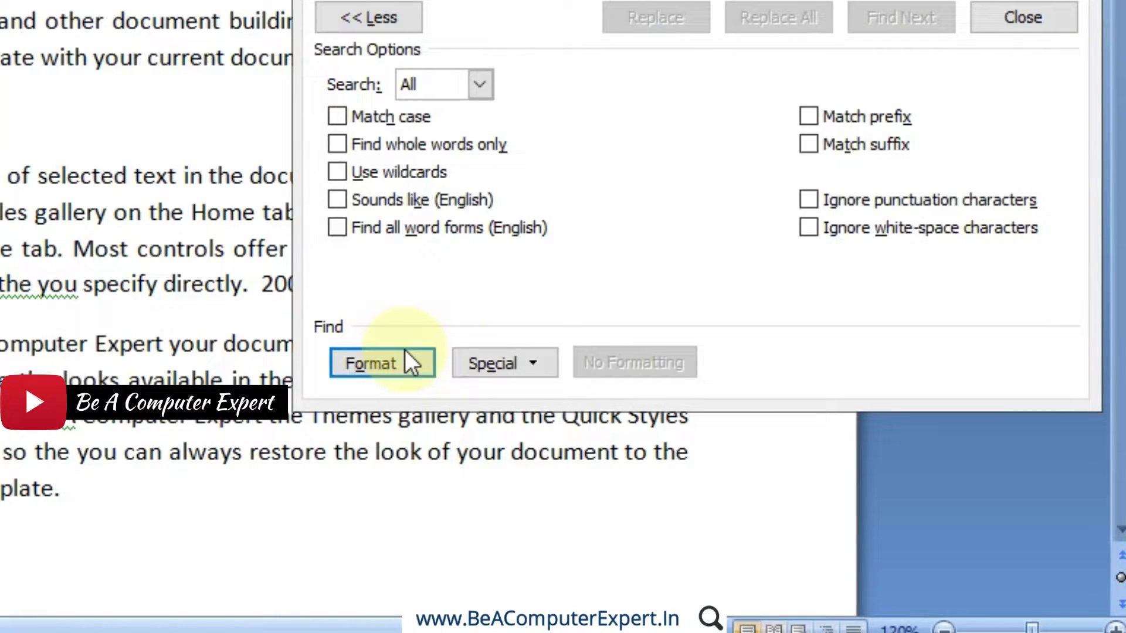
{"action": "left_click", "coordinate": [405, 354]}
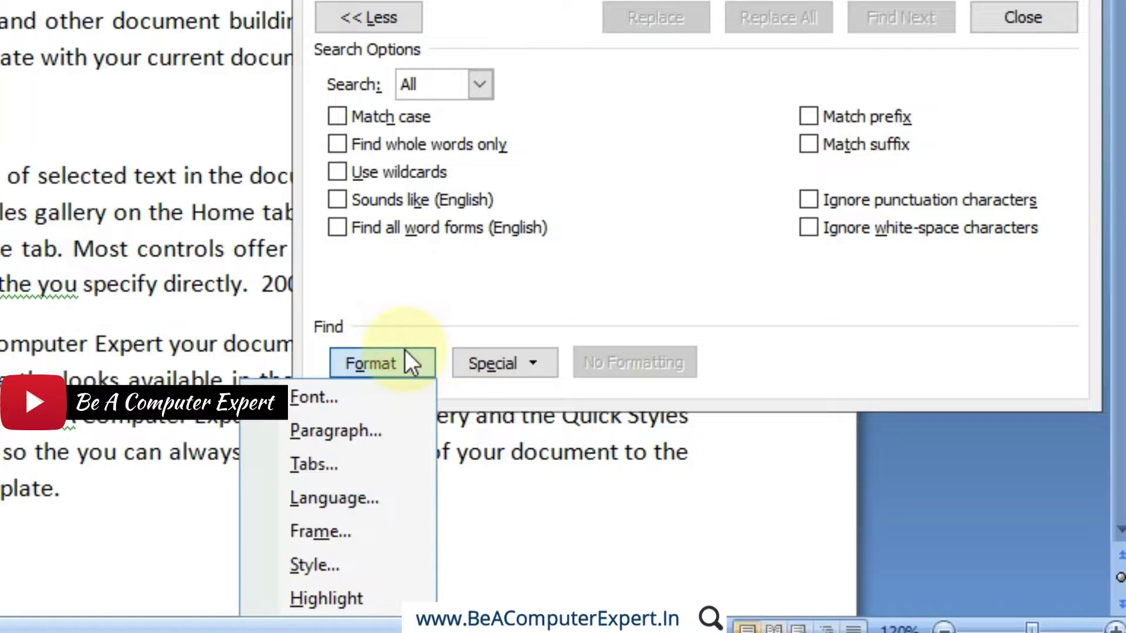
{"action": "left_click", "coordinate": [322, 395]}
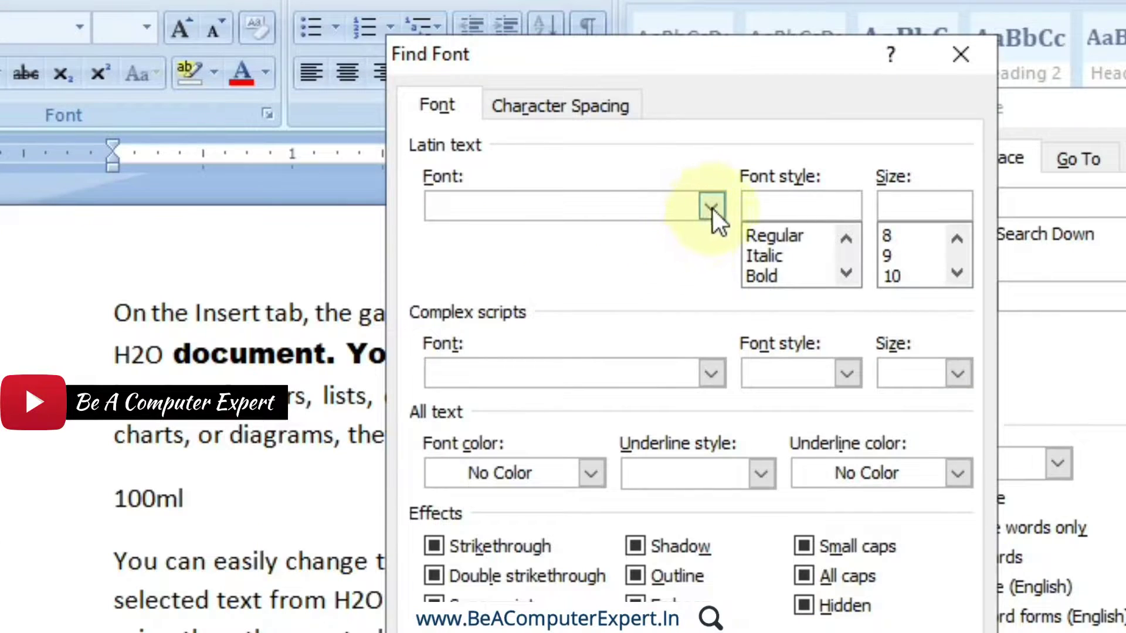
{"action": "left_click", "coordinate": [575, 155]}
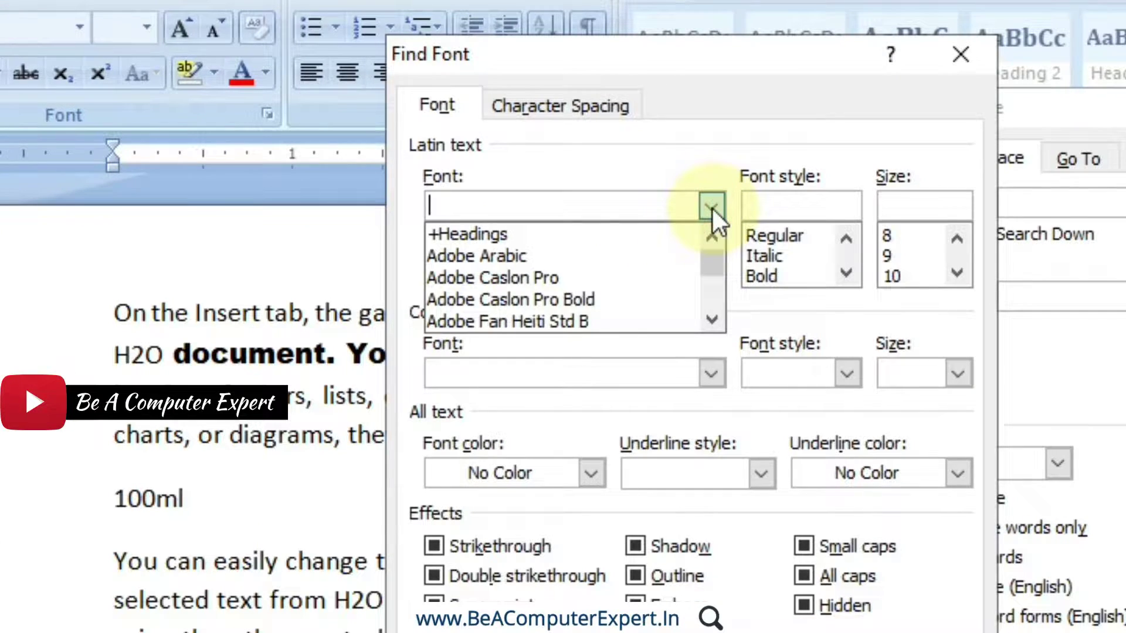
{"action": "type", "text": "arial"}
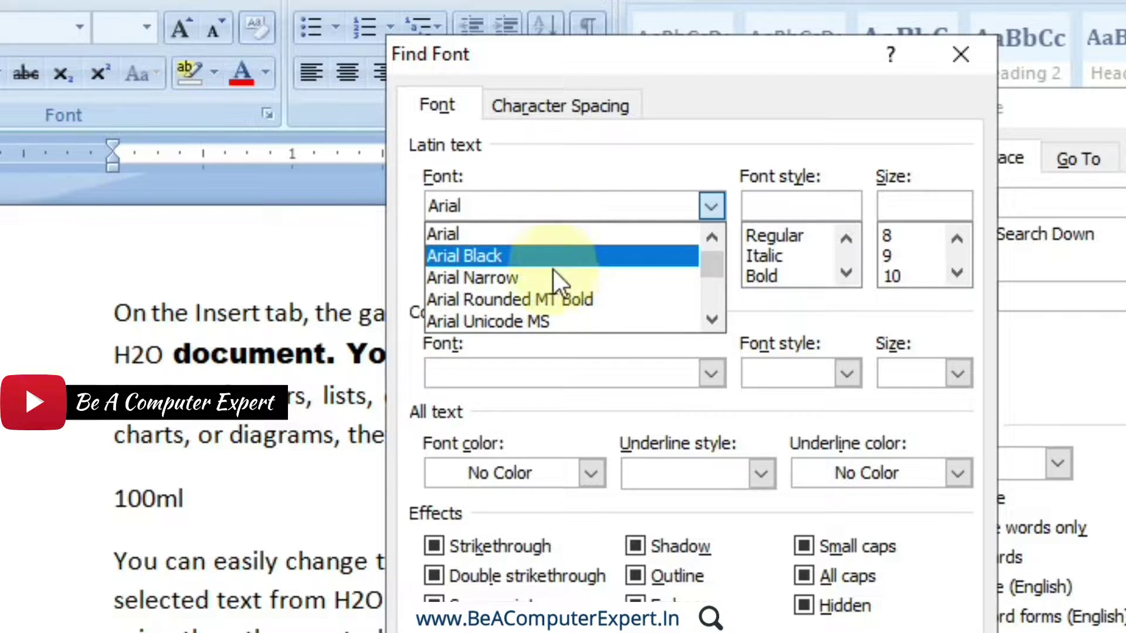
{"action": "left_click", "coordinate": [547, 255]}
{"action": "left_click", "coordinate": [649, 566]}
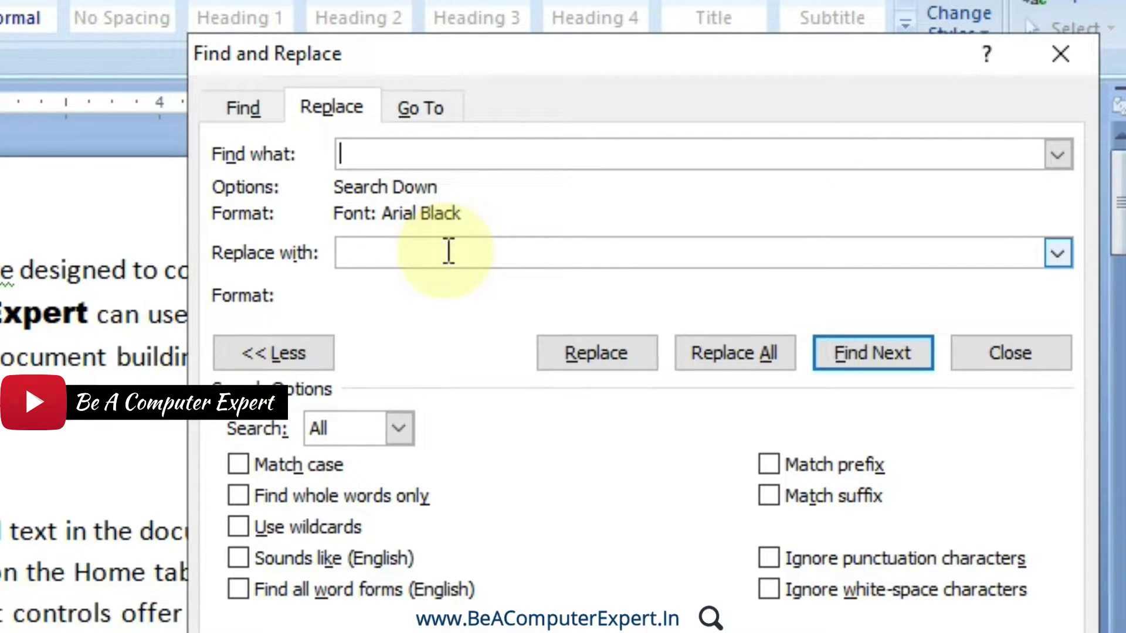
{"action": "left_click", "coordinate": [863, 347]}
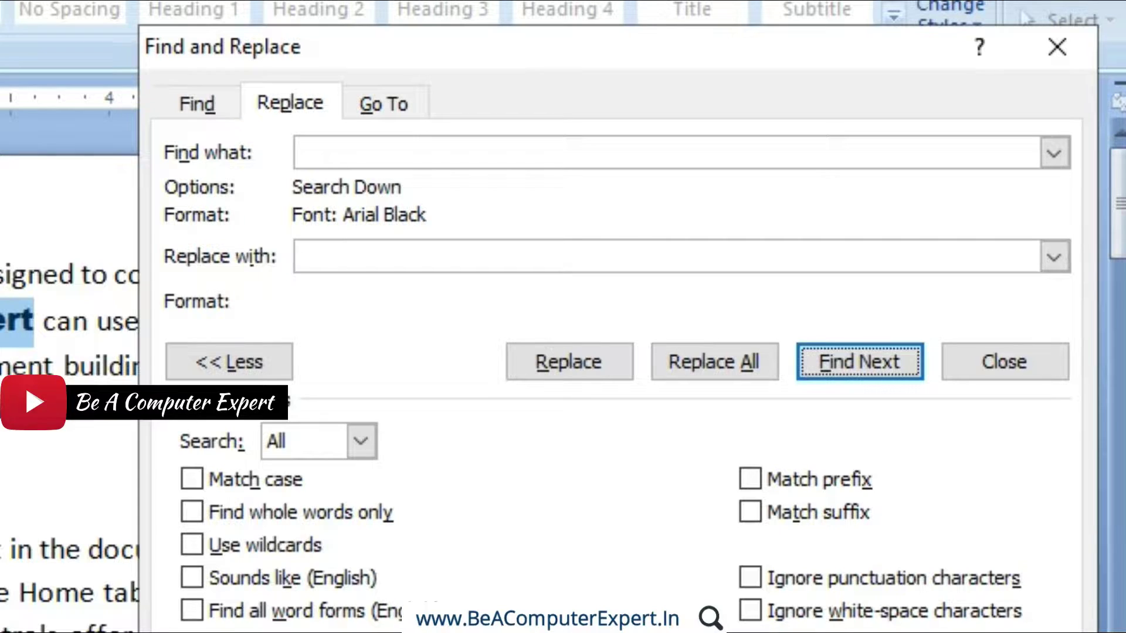
Set the replacement format to the Times New Roman font, leaving the replacement text empty.
{"action": "left_click", "coordinate": [323, 262]}
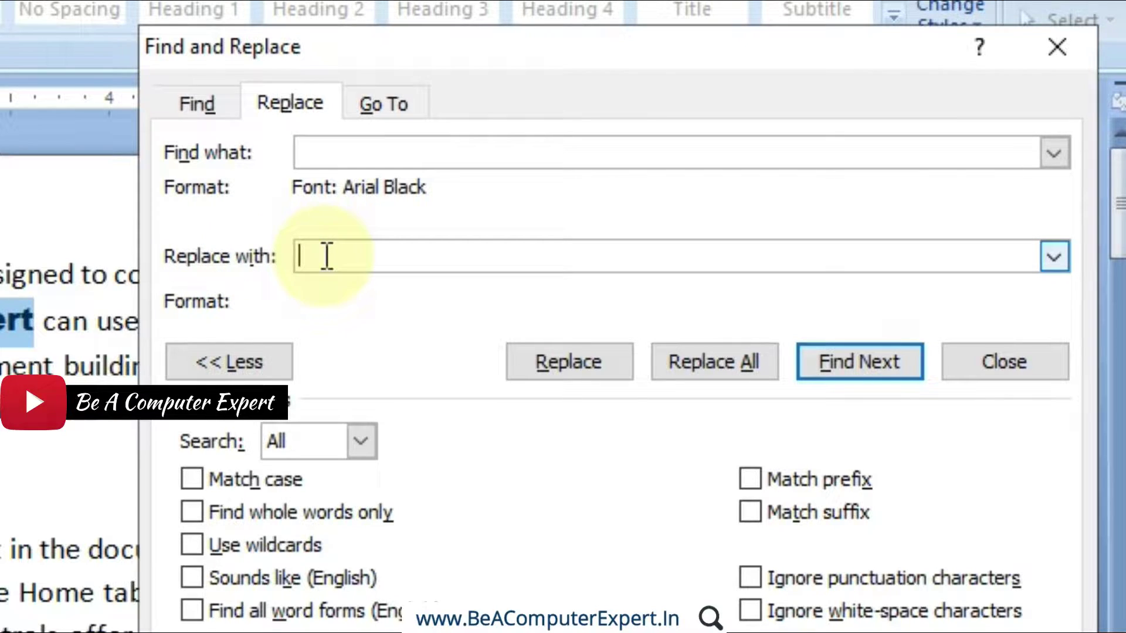
{"action": "left_click", "coordinate": [327, 156]}
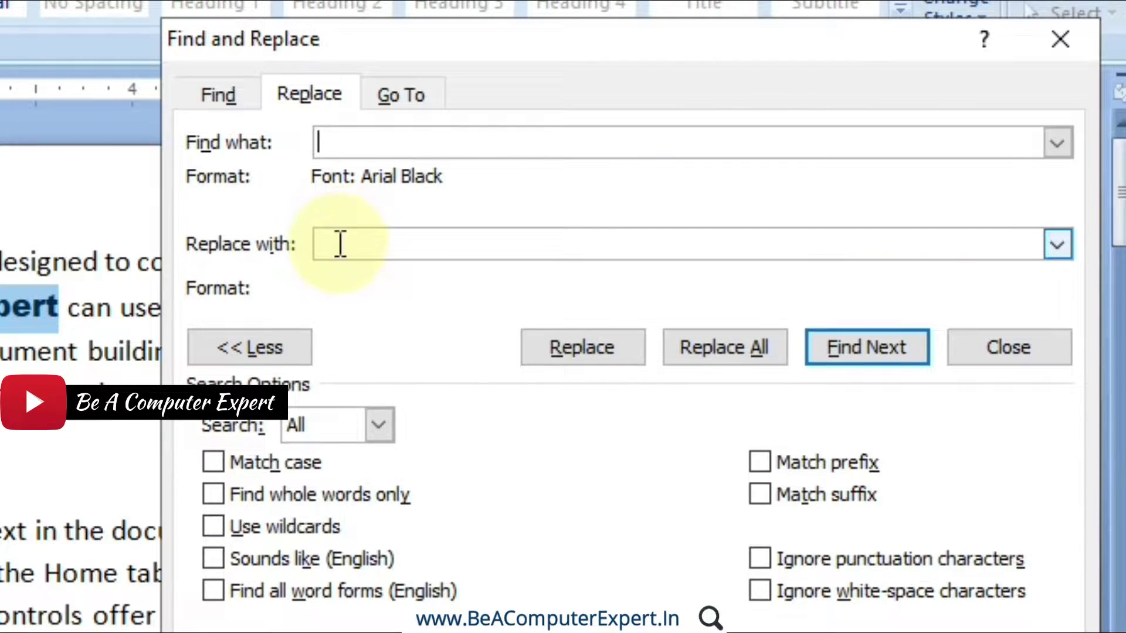
{"action": "left_click", "coordinate": [338, 243]}
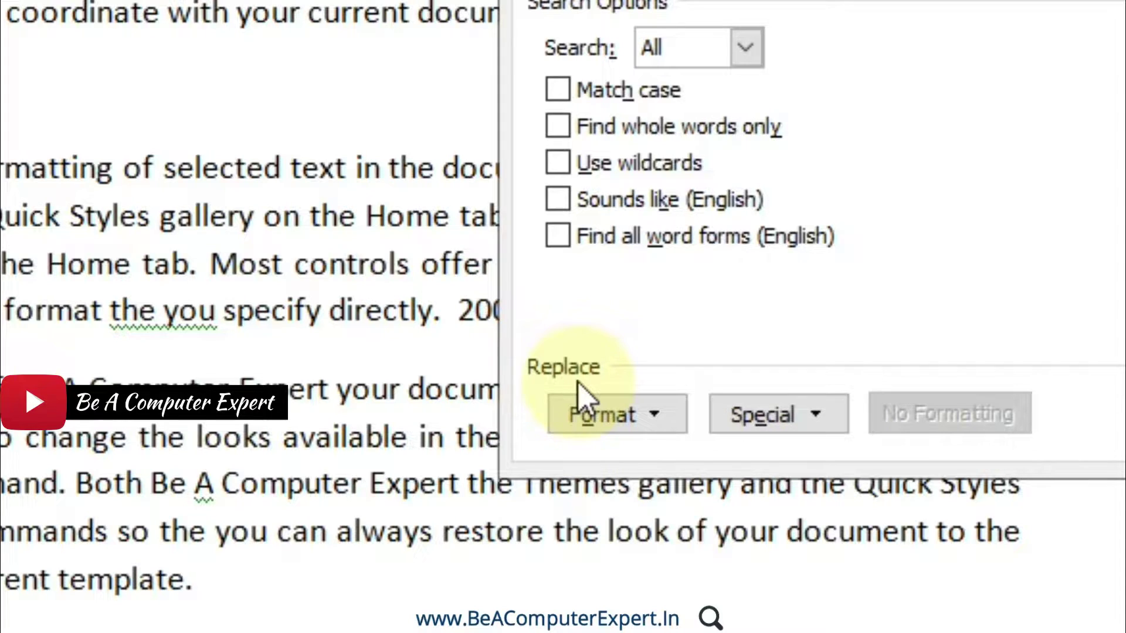
{"action": "left_click", "coordinate": [650, 412]}
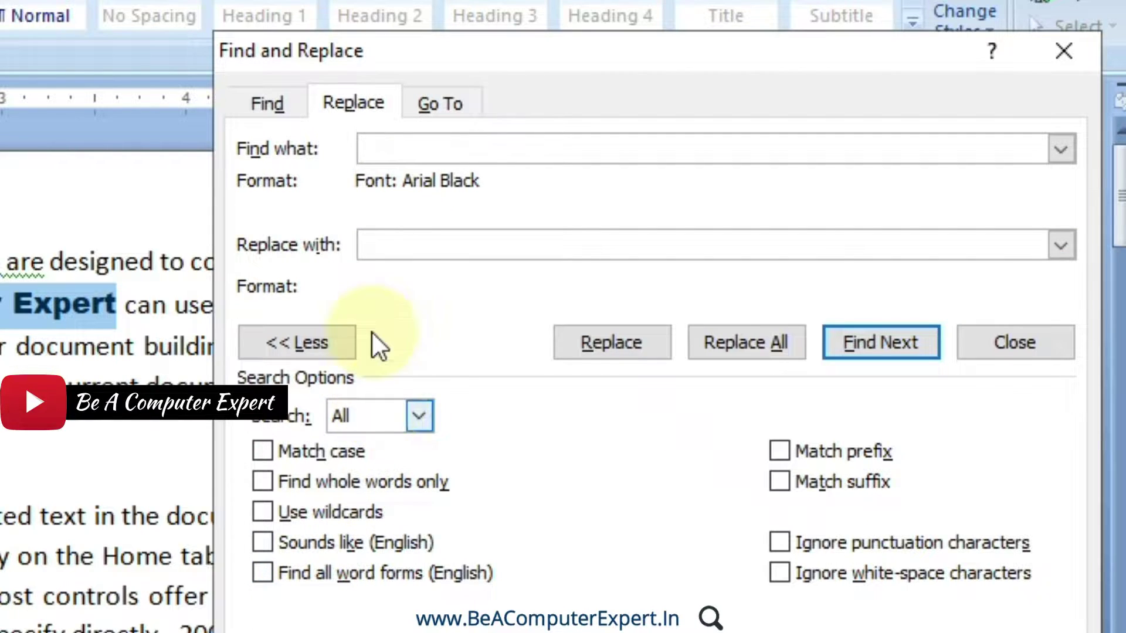
{"action": "left_click", "coordinate": [373, 251]}
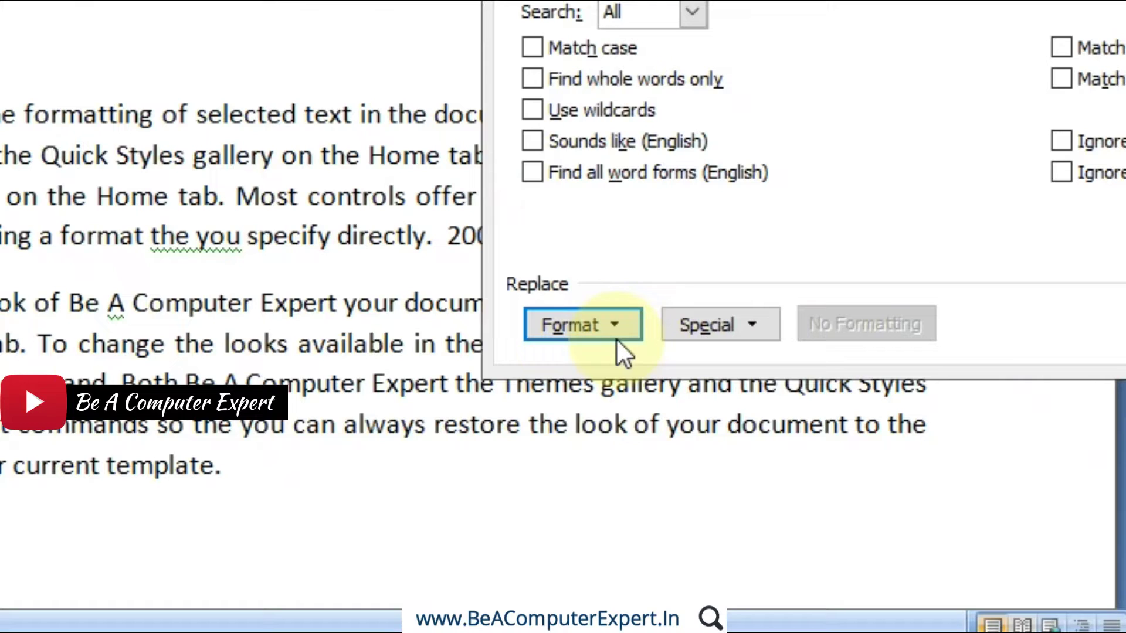
{"action": "left_click", "coordinate": [616, 338]}
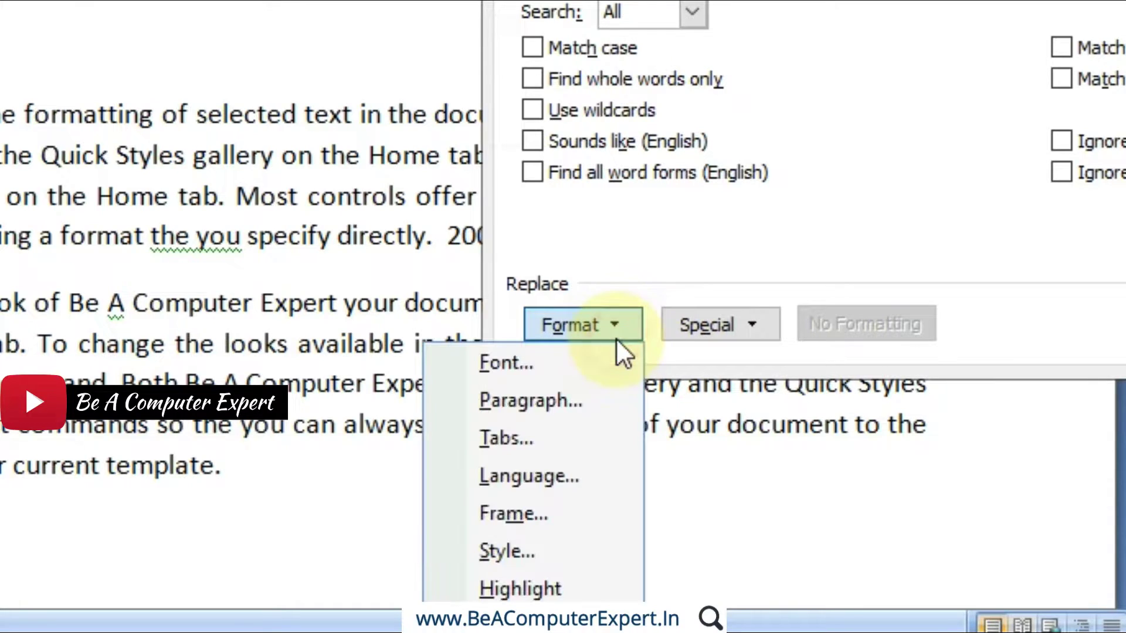
{"action": "left_click", "coordinate": [546, 365]}
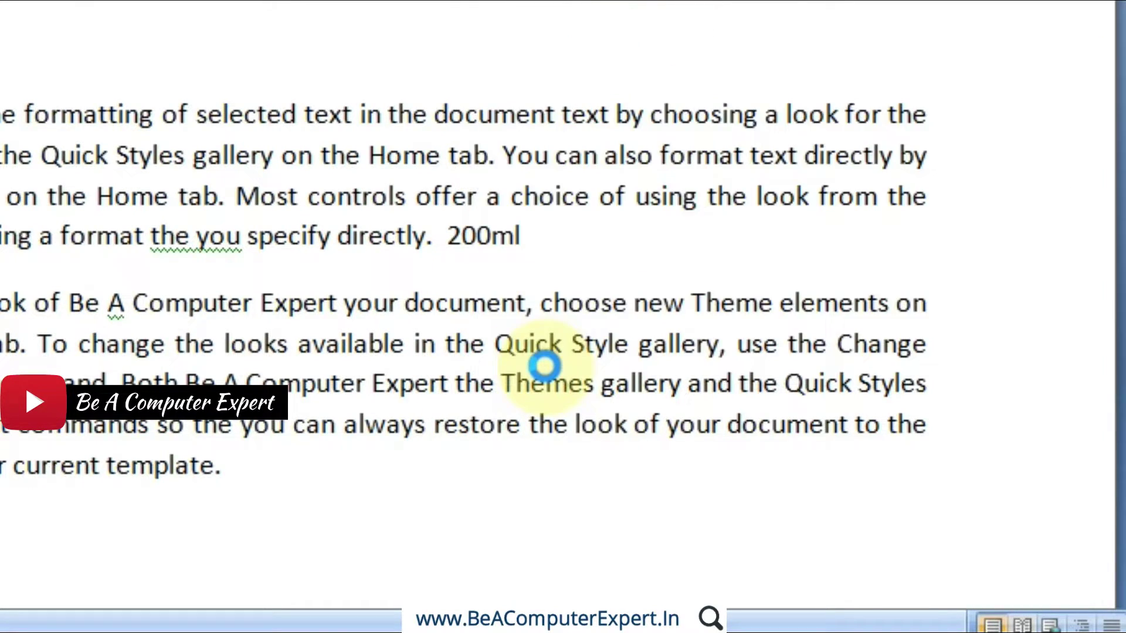
{"action": "left_click", "coordinate": [585, 183]}
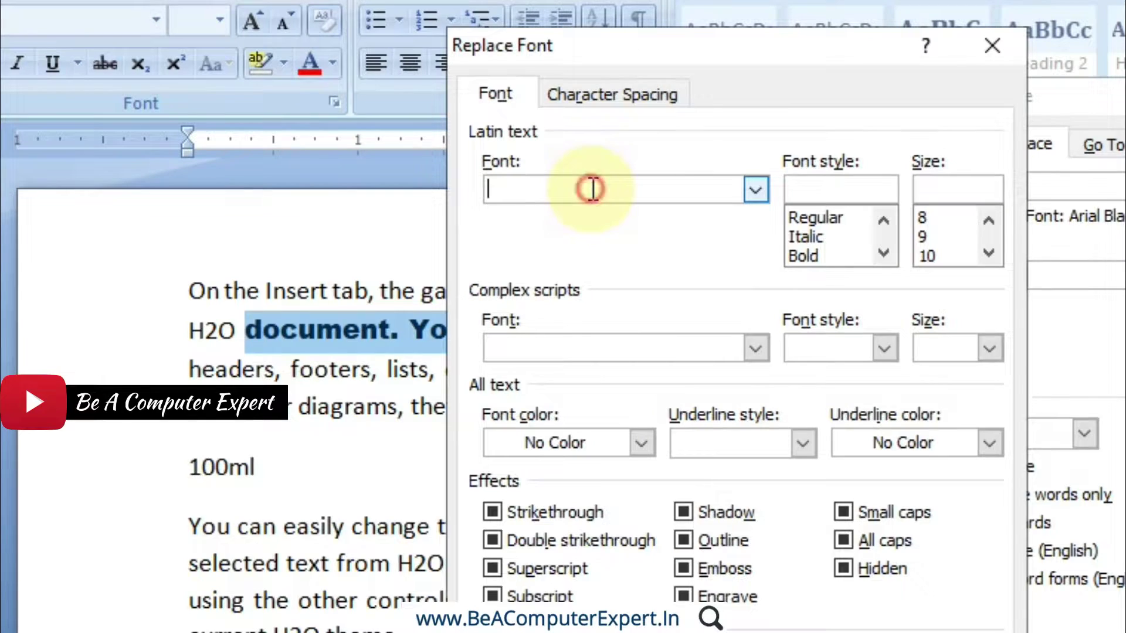
{"action": "type", "text": "times"}
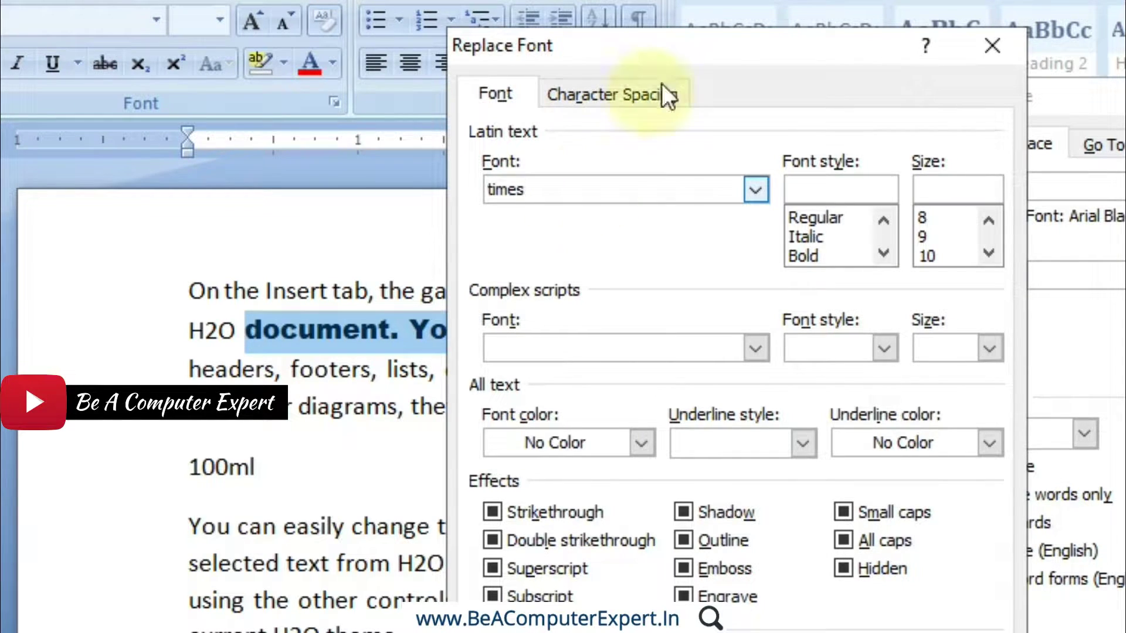
{"action": "left_click", "coordinate": [754, 189]}
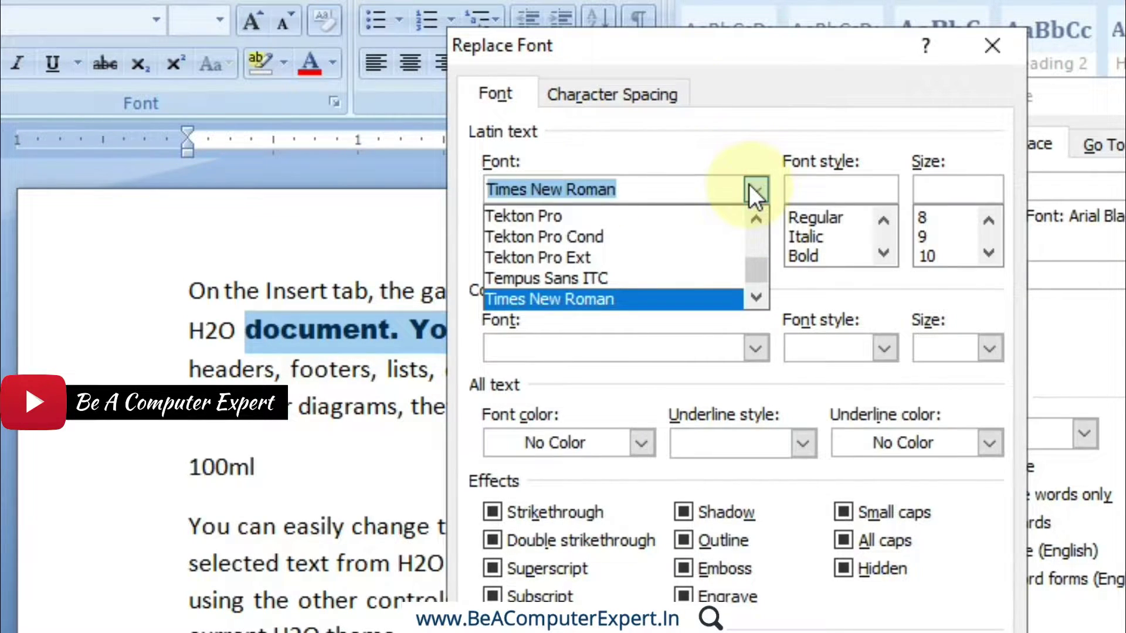
{"action": "left_click", "coordinate": [751, 188]}
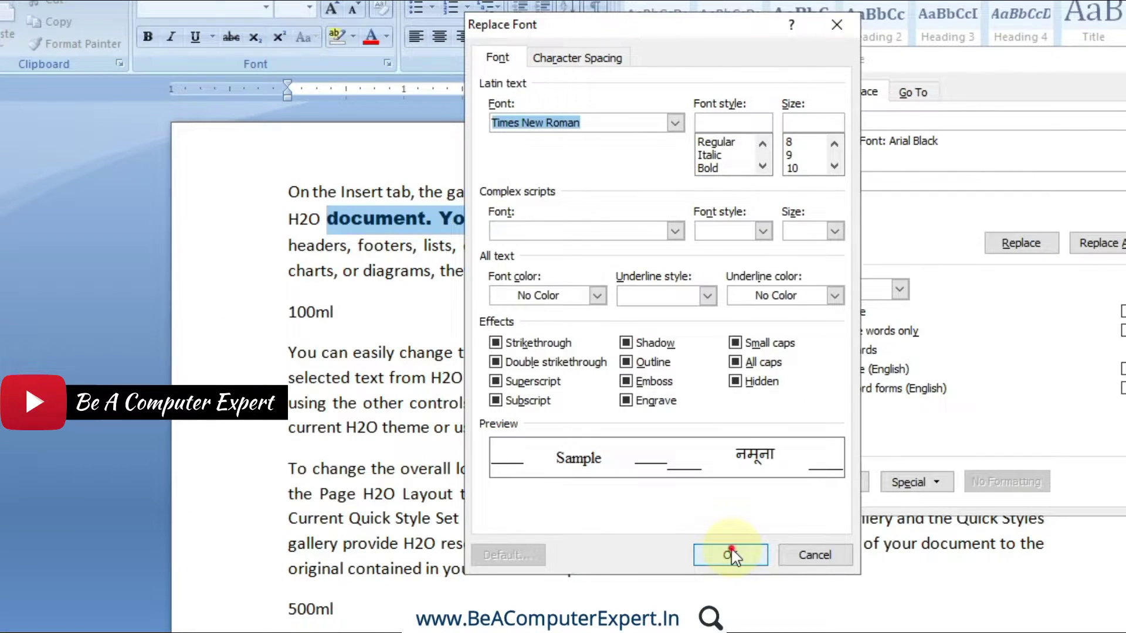
{"action": "left_click", "coordinate": [731, 554]}
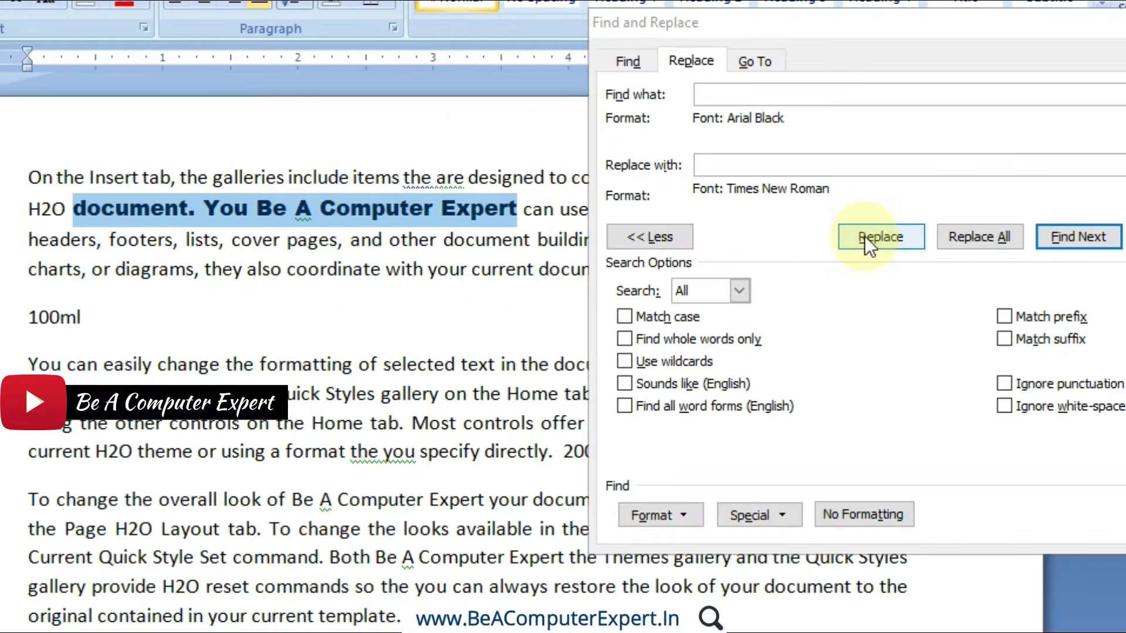
Replace the found Arial Black passage's font with Times New Roman, then select the passage to check its font.
{"action": "left_click", "coordinate": [727, 361]}
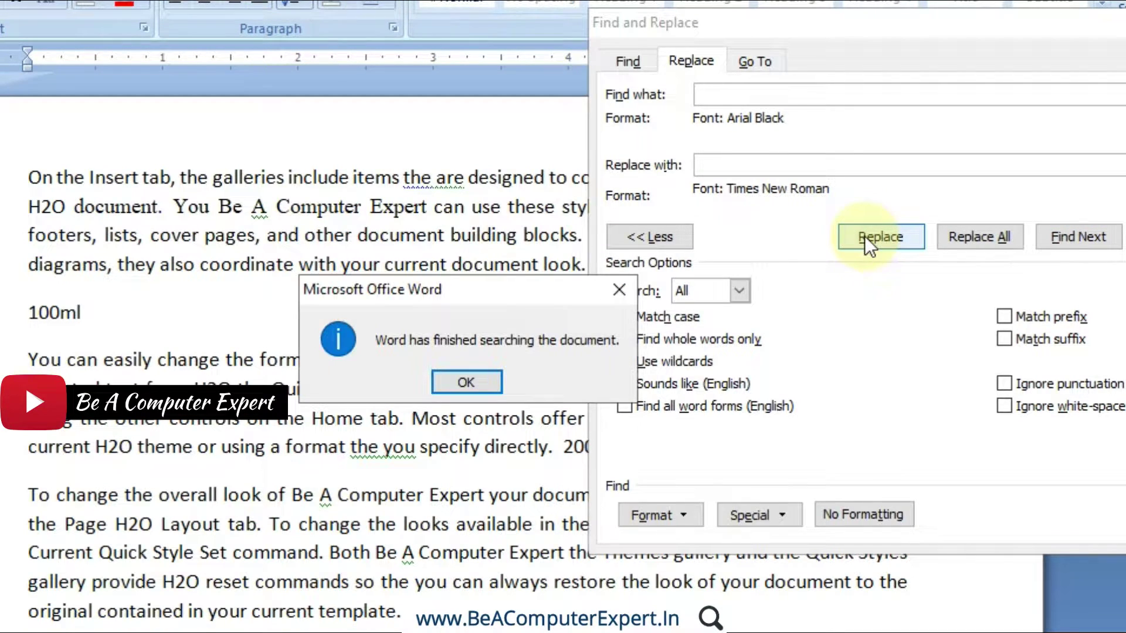
{"action": "left_click", "coordinate": [466, 376]}
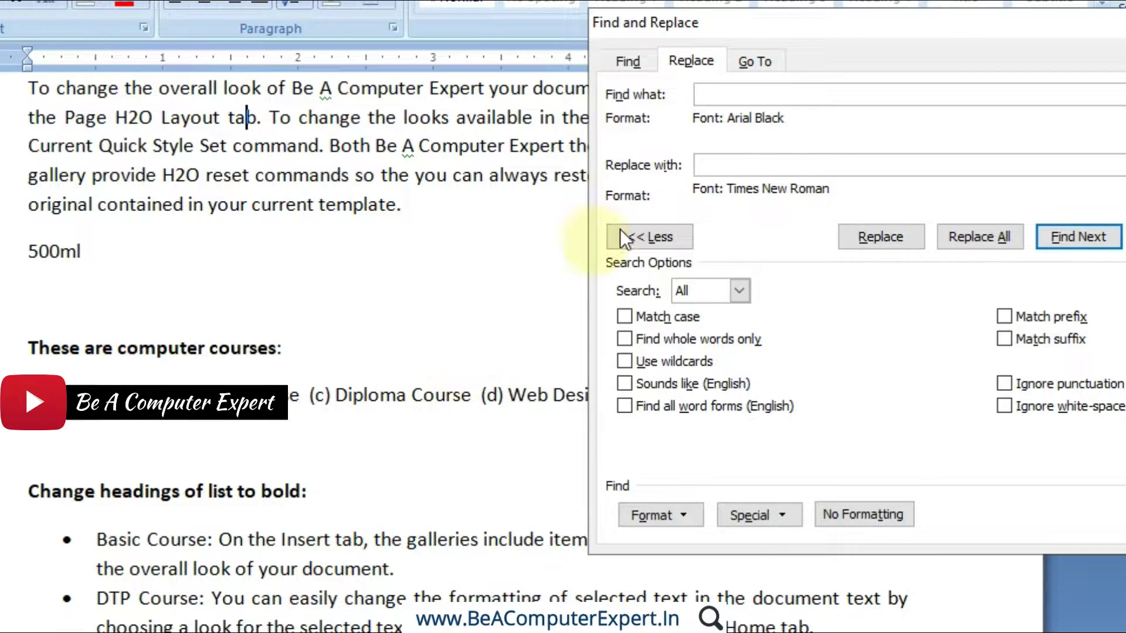
{"action": "left_click_drag", "start_coordinate": [1124, 229], "coordinate": [1124, 171]}
{"action": "left_click_drag", "start_coordinate": [75, 206], "coordinate": [391, 202]}
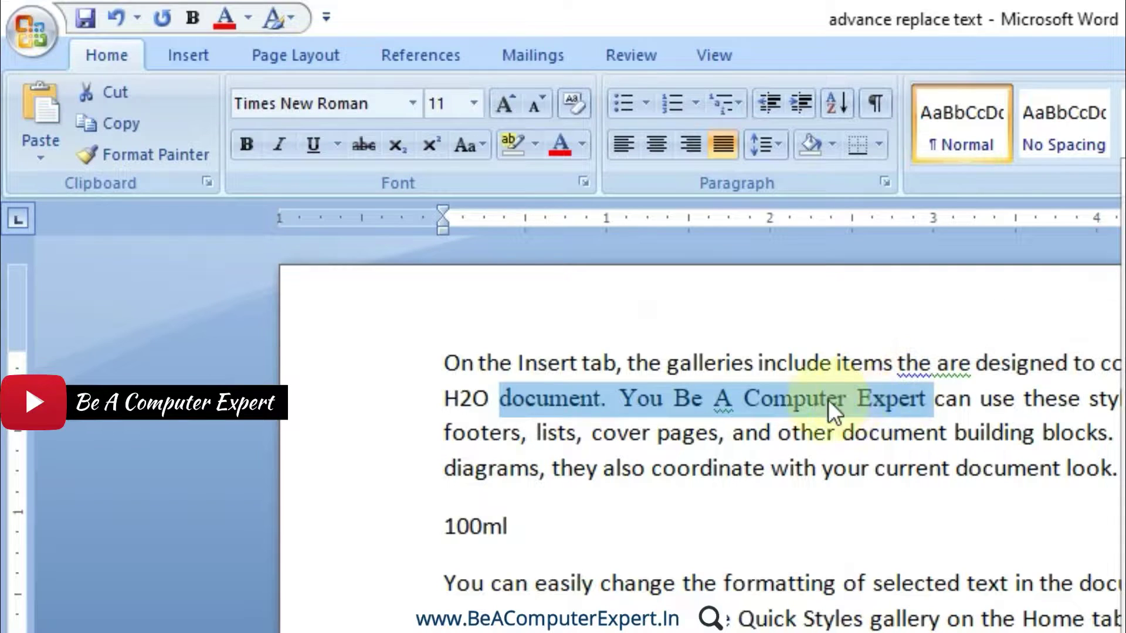
{"action": "left_click", "coordinate": [805, 399]}
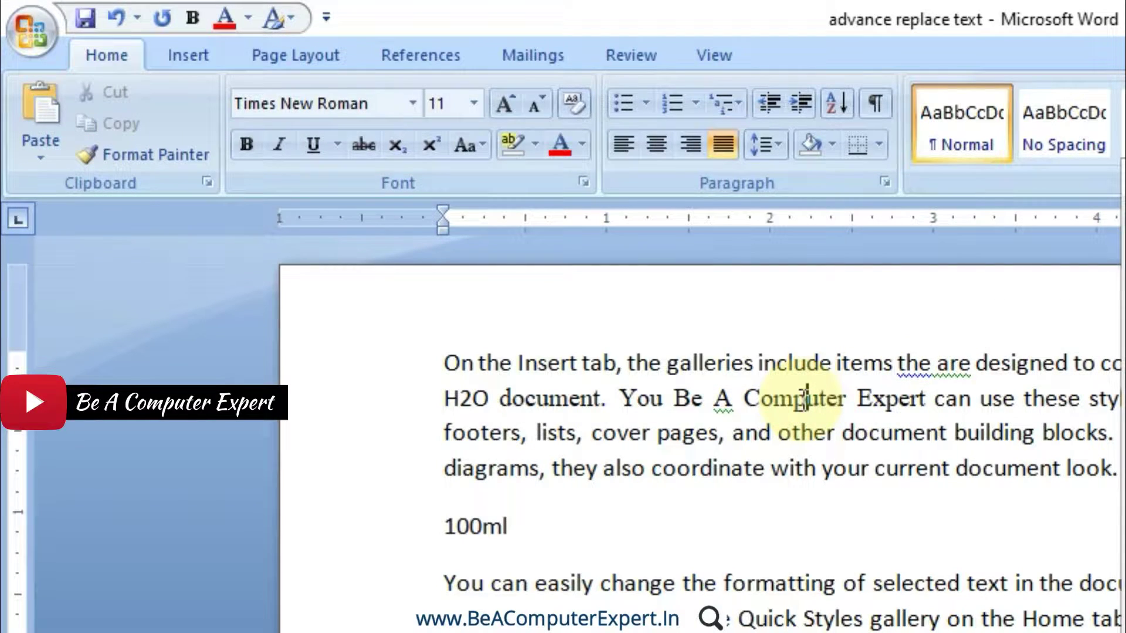
{"action": "left_click", "coordinate": [692, 468]}
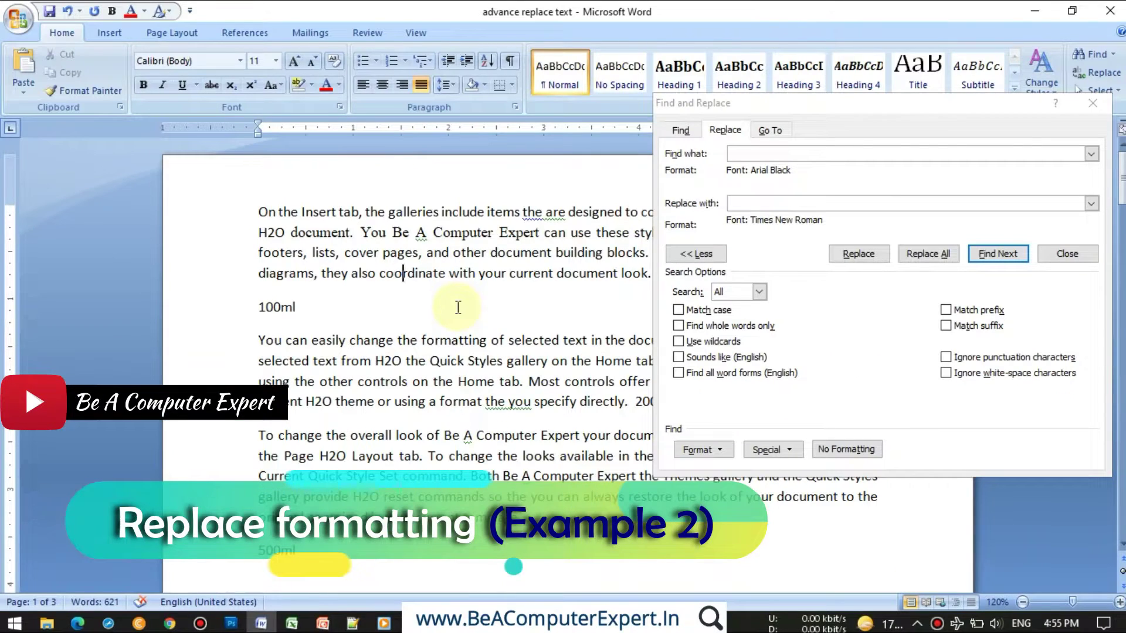
Clear the font formatting from both the search and the replacement criteria.
{"action": "left_click", "coordinate": [781, 158]}
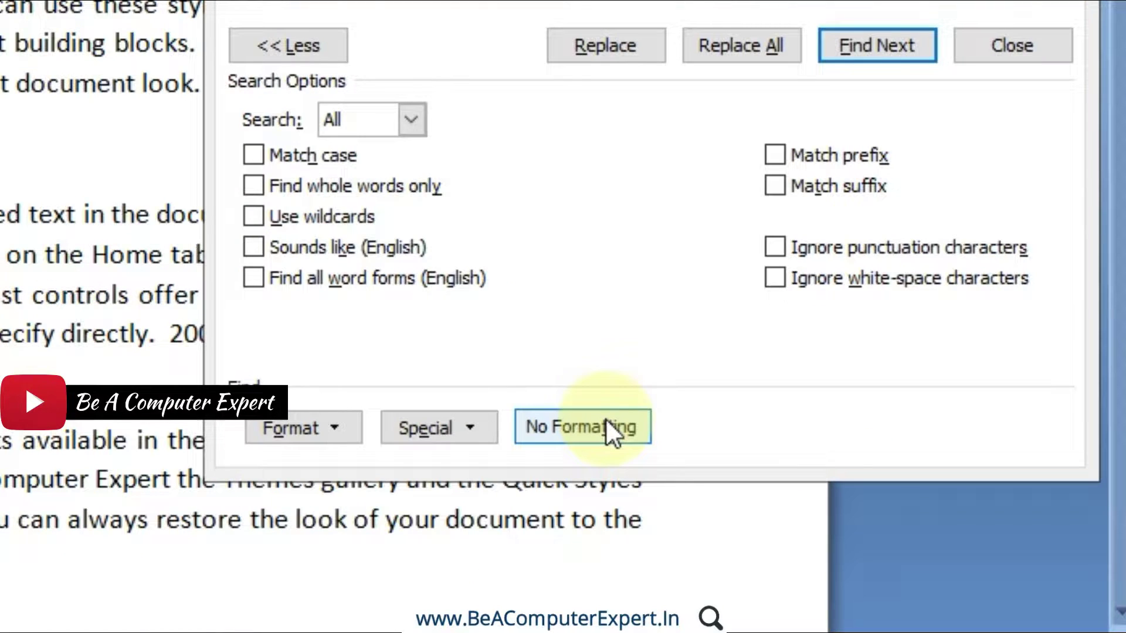
{"action": "left_click", "coordinate": [605, 417]}
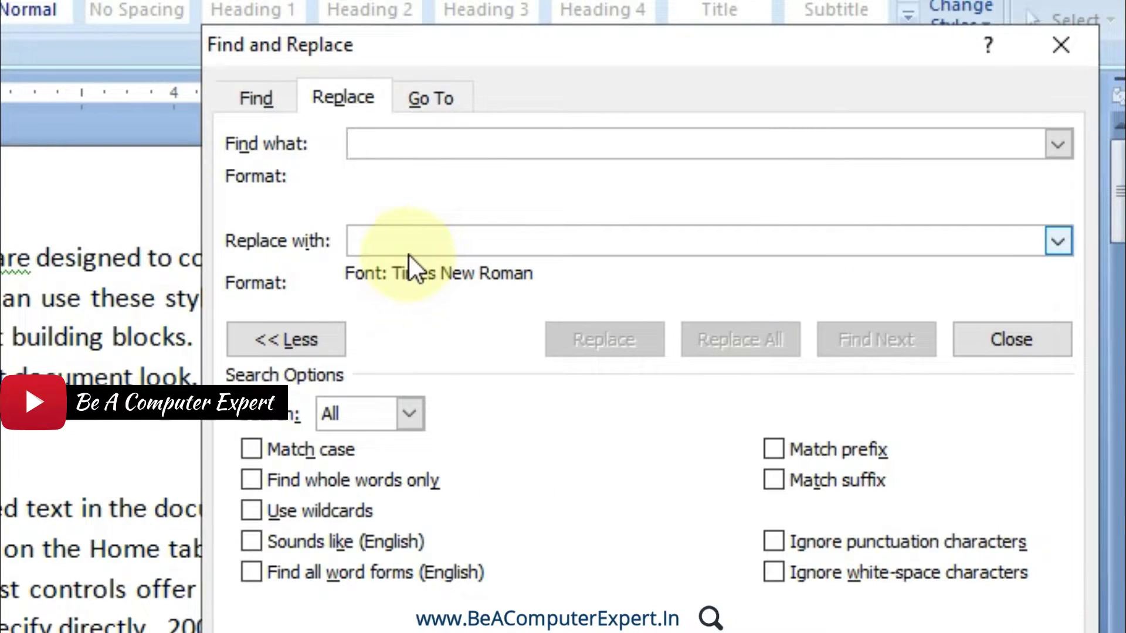
{"action": "left_click", "coordinate": [406, 243]}
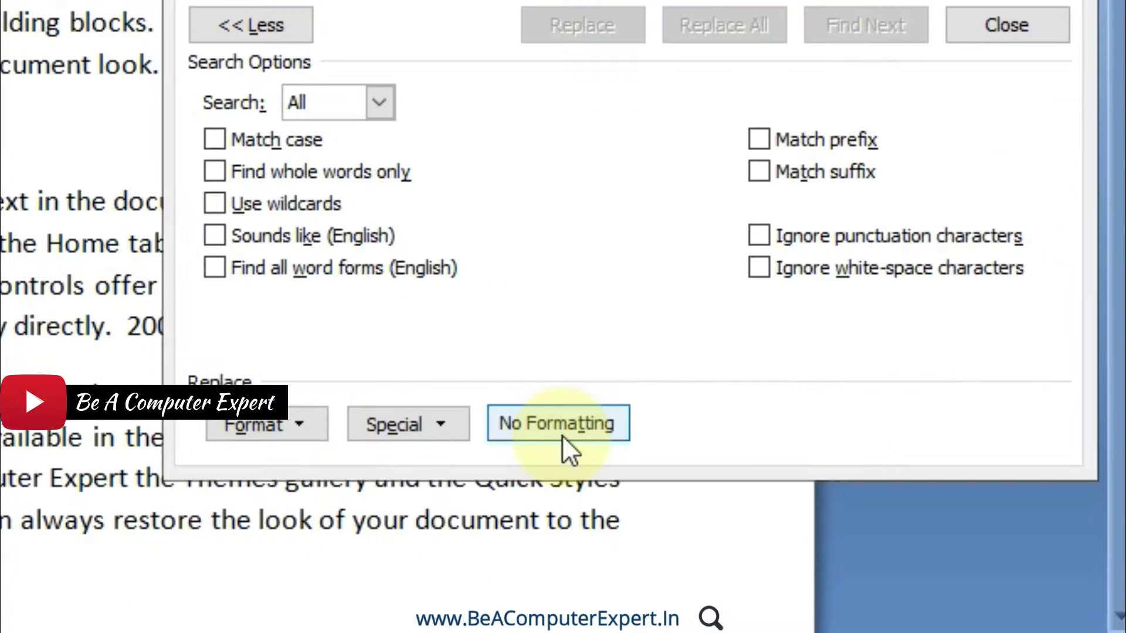
{"action": "left_click", "coordinate": [562, 431]}
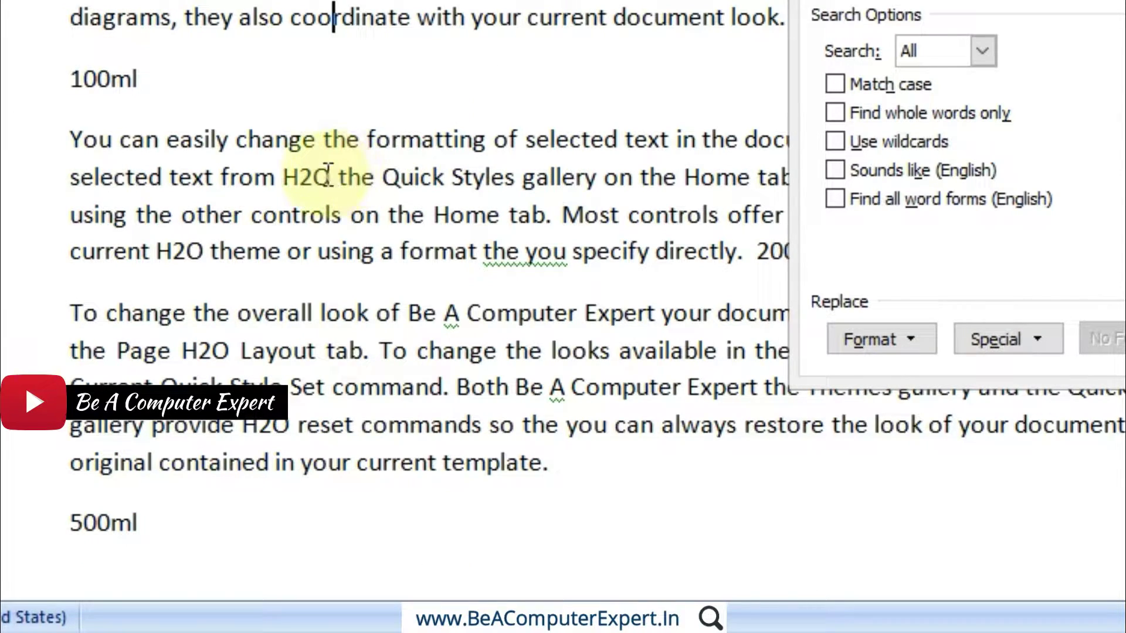
Highlight "H2O" in the second paragraph as the example and enter "H2O" as the text to find.
{"action": "left_click_drag", "start_coordinate": [329, 174], "coordinate": [285, 176]}
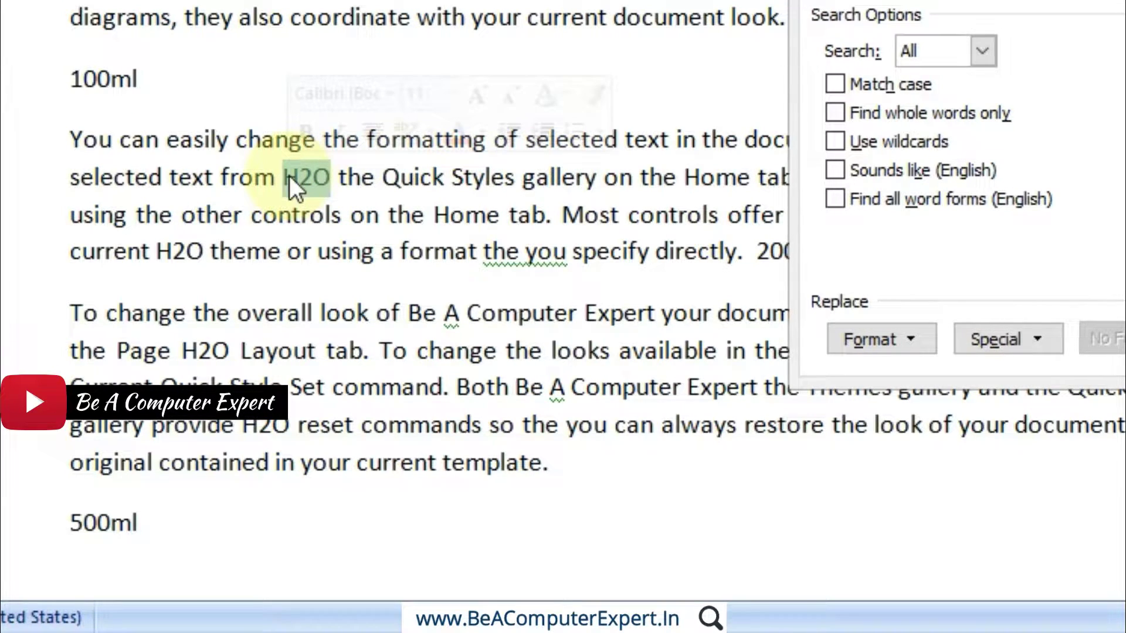
{"action": "left_click", "coordinate": [329, 176]}
{"action": "left_click_drag", "start_coordinate": [332, 176], "coordinate": [291, 178]}
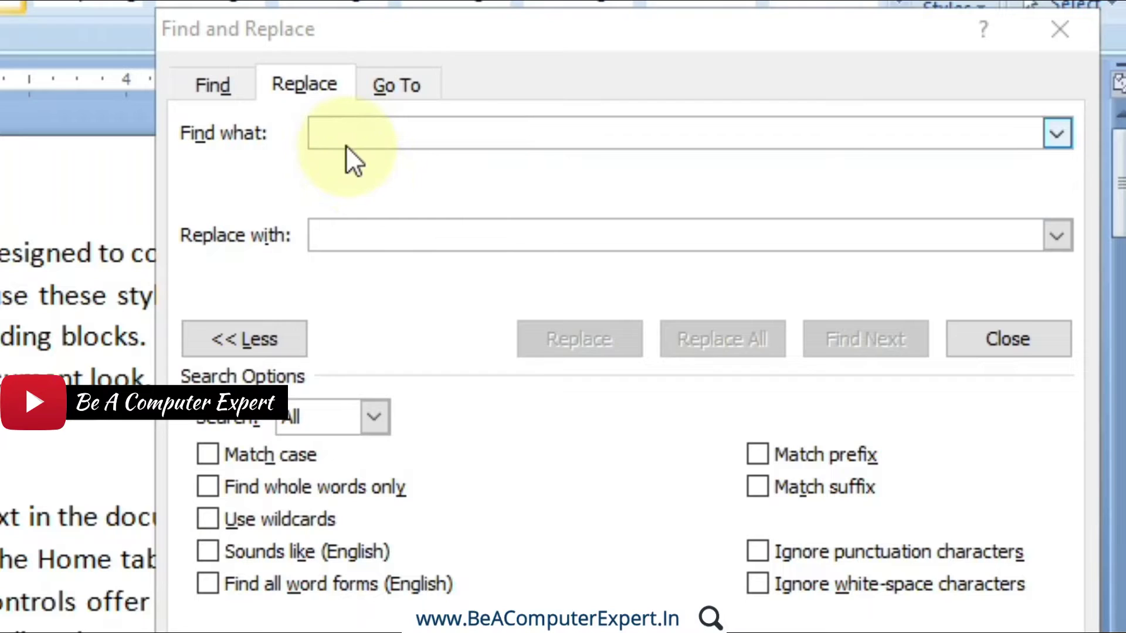
{"action": "left_click", "coordinate": [339, 132]}
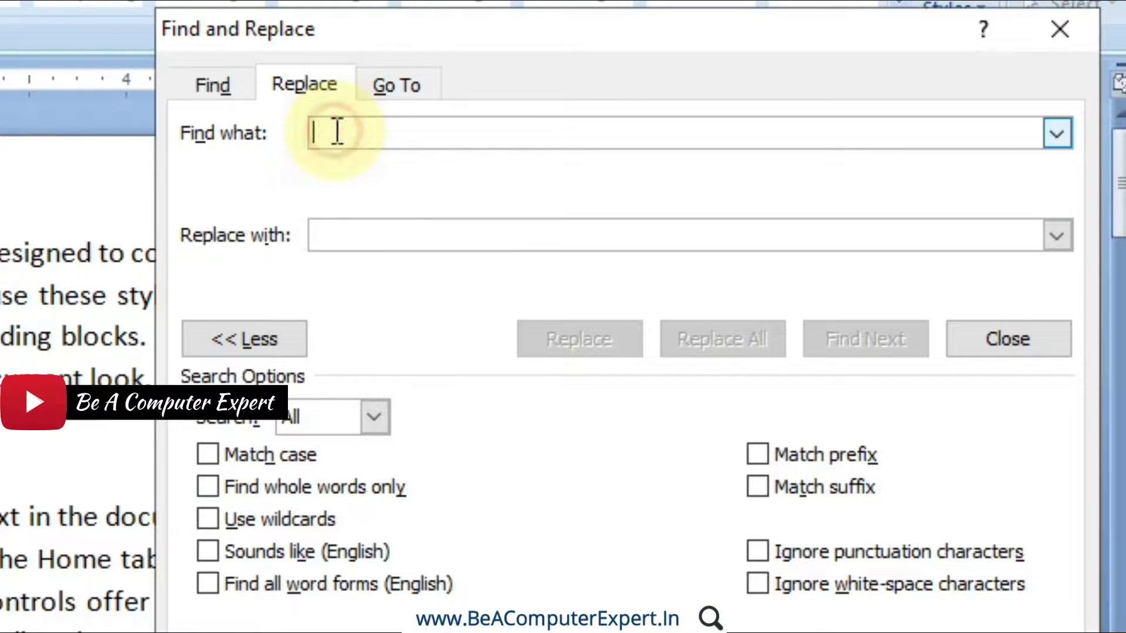
{"action": "type", "text": "h"}
{"action": "key", "text": "BackSpace"}
{"action": "type", "text": "H2O"}
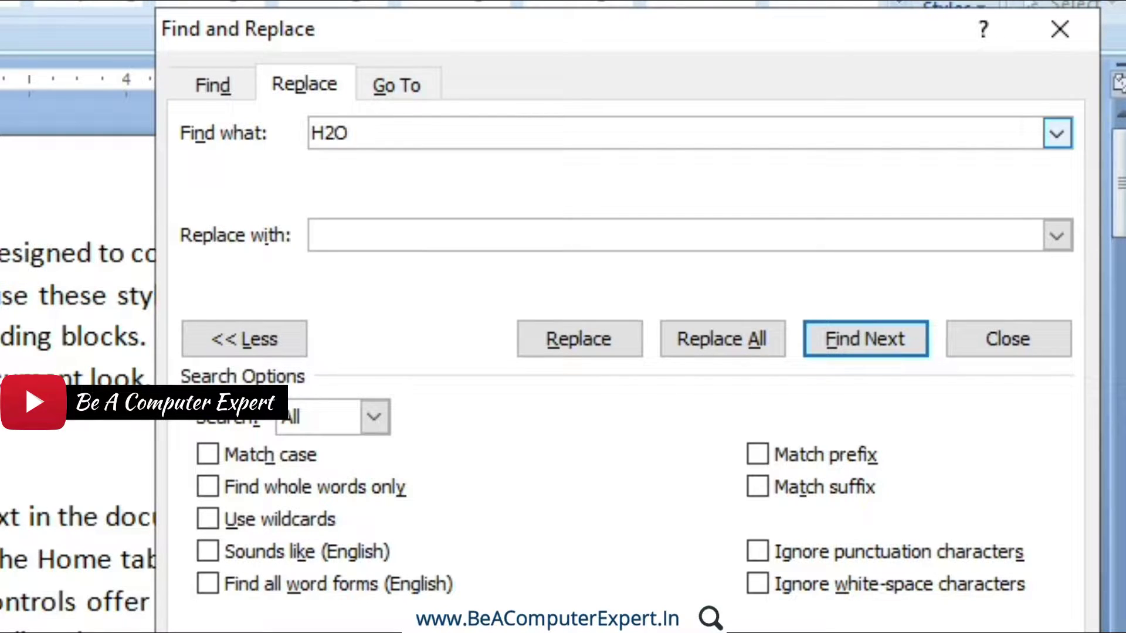
Set the replacement format to a bold font style, leaving the replacement text empty.
{"action": "left_click", "coordinate": [334, 242]}
{"action": "left_click", "coordinate": [329, 239]}
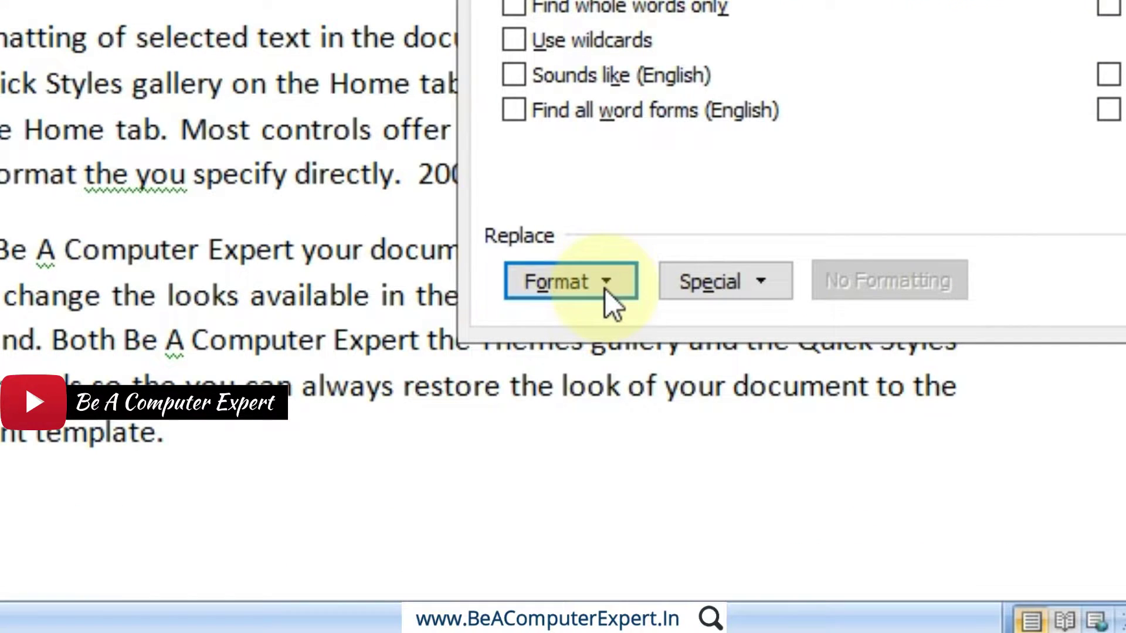
{"action": "left_click", "coordinate": [605, 288]}
{"action": "left_click", "coordinate": [521, 319]}
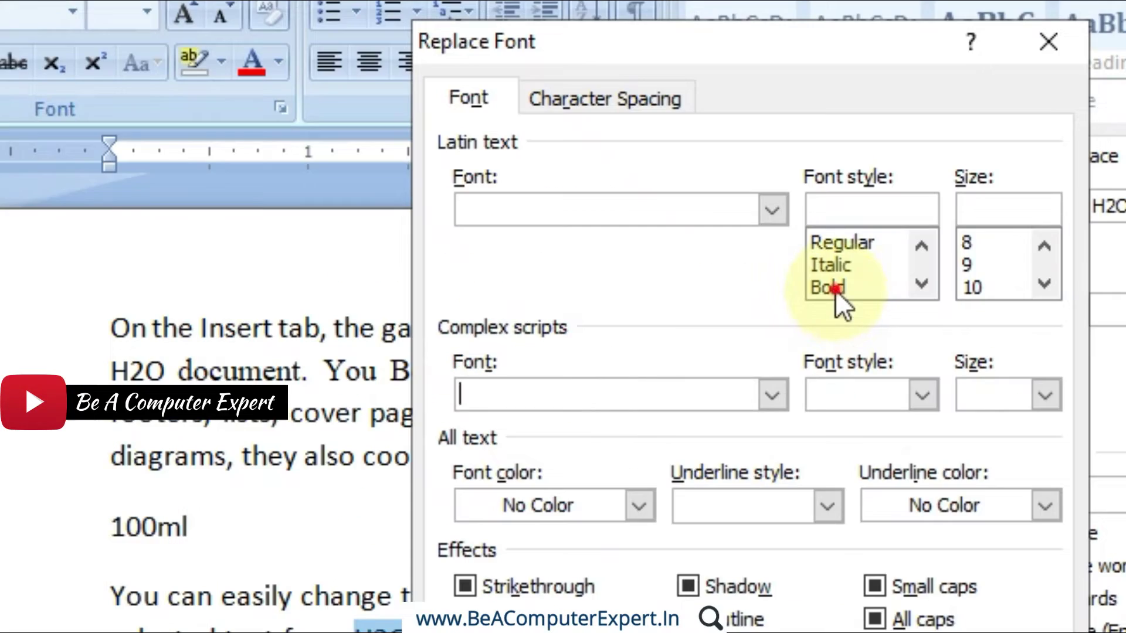
{"action": "left_click", "coordinate": [782, 170]}
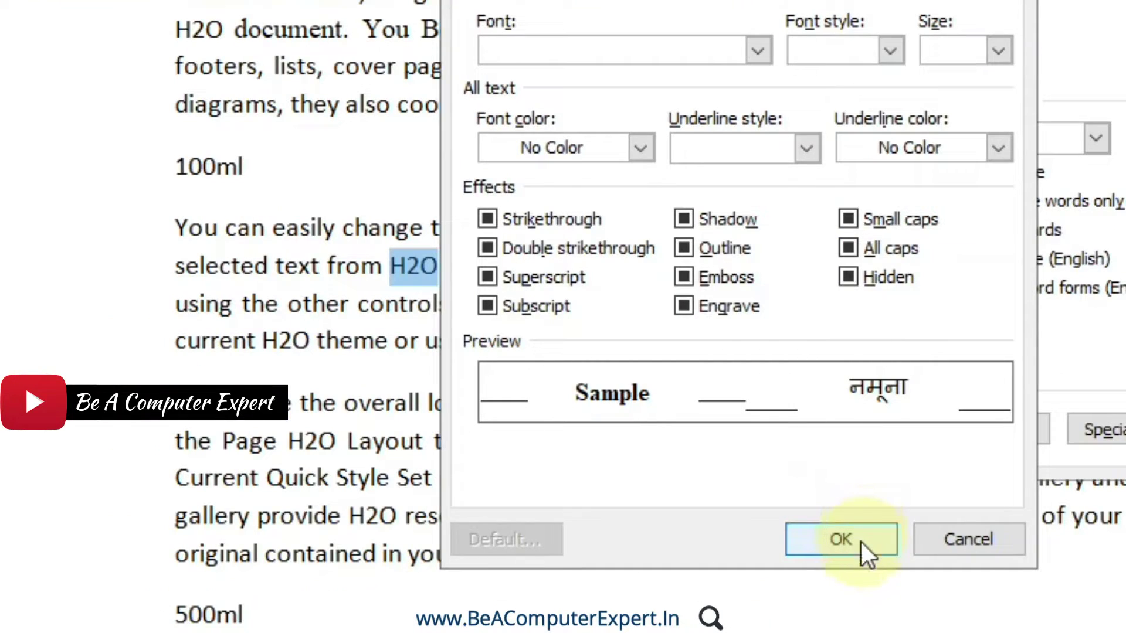
{"action": "left_click", "coordinate": [860, 611]}
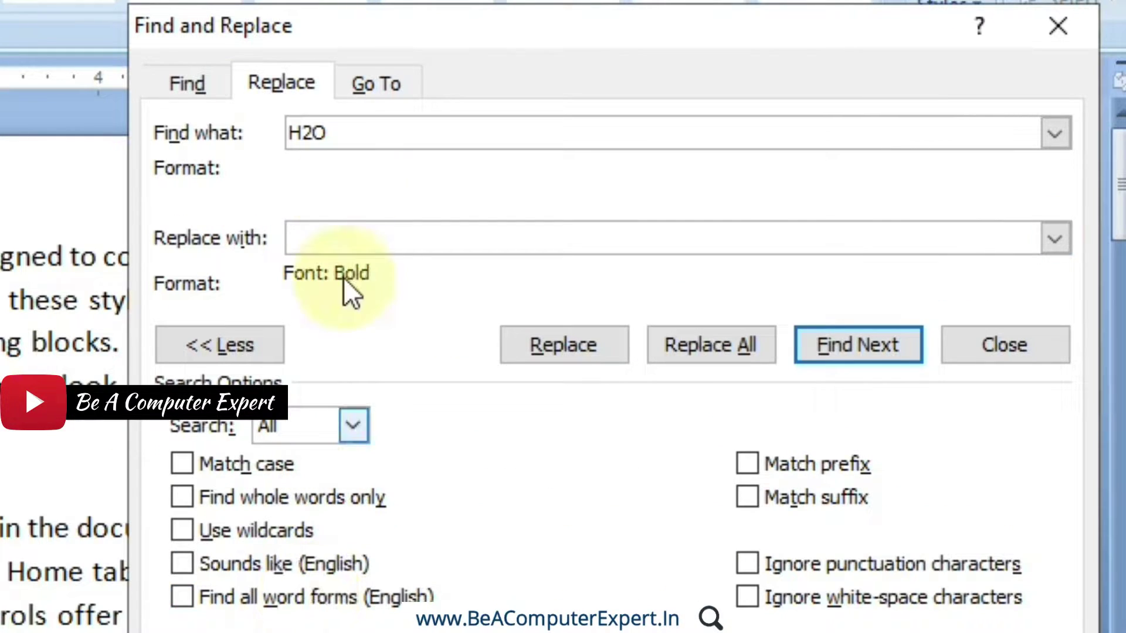
Review the H2O search text and bold replacement setting, then search for H2O in the second paragraph.
{"action": "left_click_drag", "start_coordinate": [334, 125], "coordinate": [285, 129]}
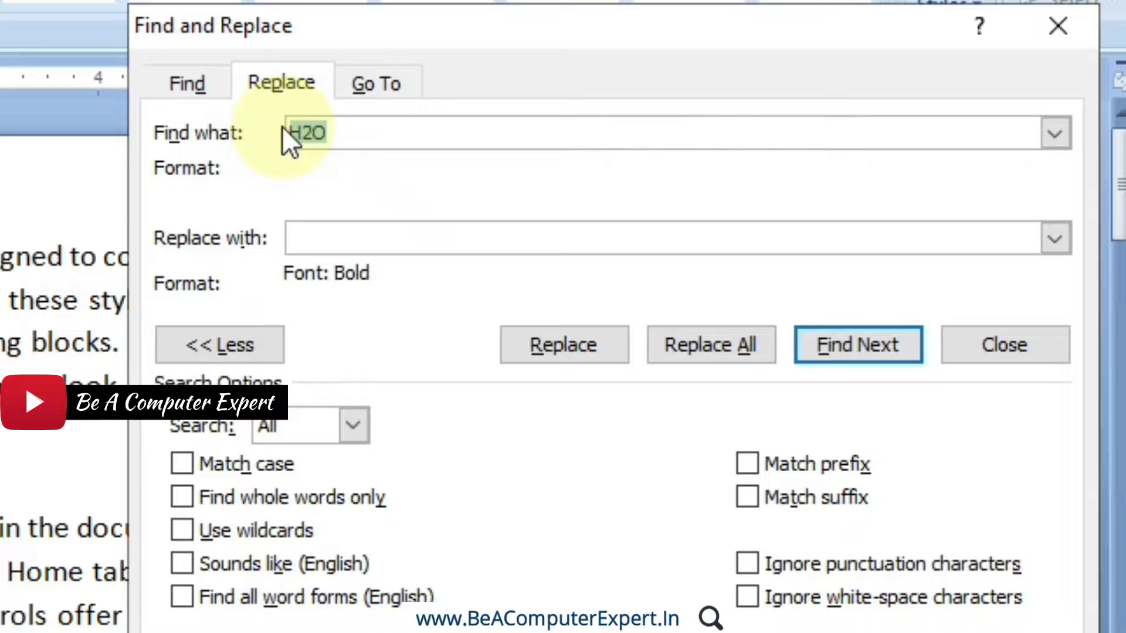
{"action": "left_click_drag", "start_coordinate": [330, 138], "coordinate": [292, 139]}
{"action": "left_click", "coordinate": [360, 141]}
{"action": "left_click", "coordinate": [351, 239]}
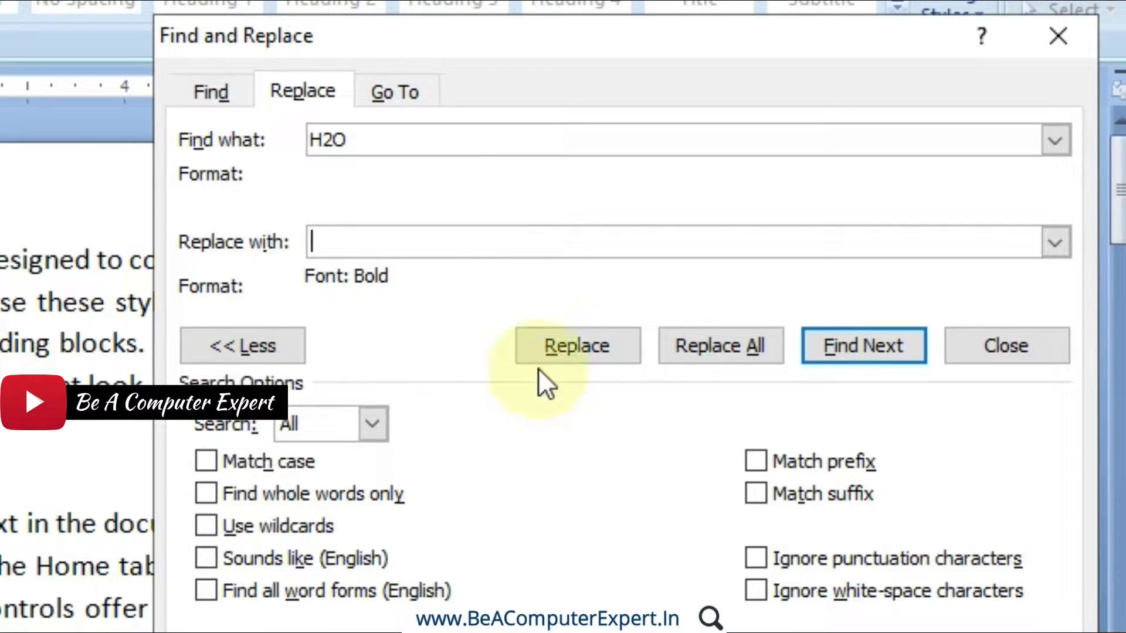
{"action": "left_click", "coordinate": [575, 344]}
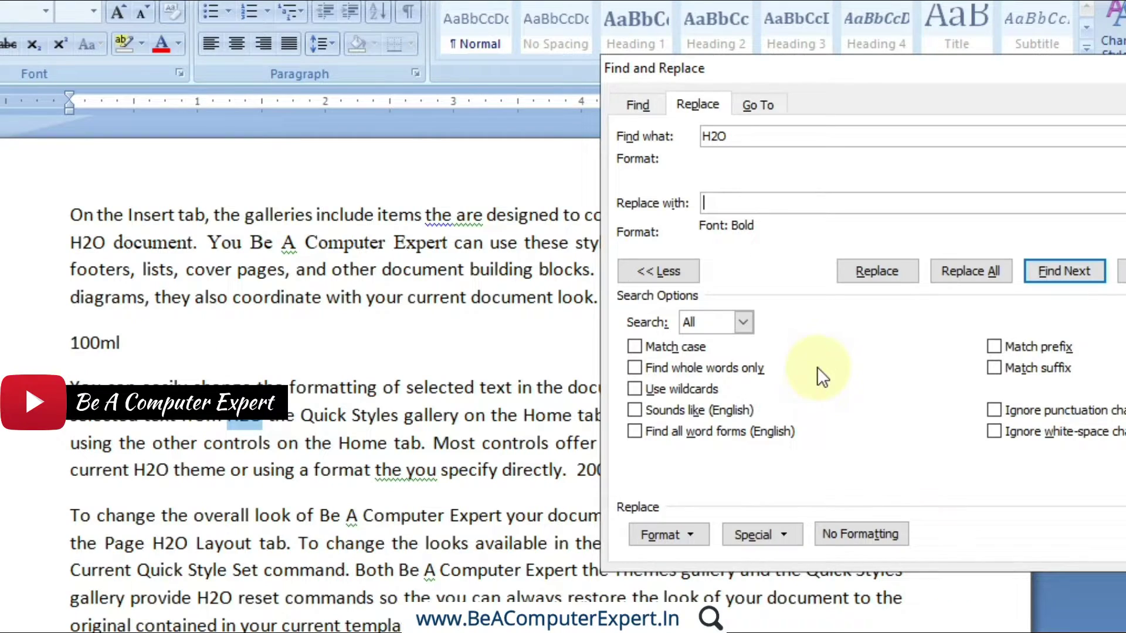
{"action": "left_click", "coordinate": [1027, 275]}
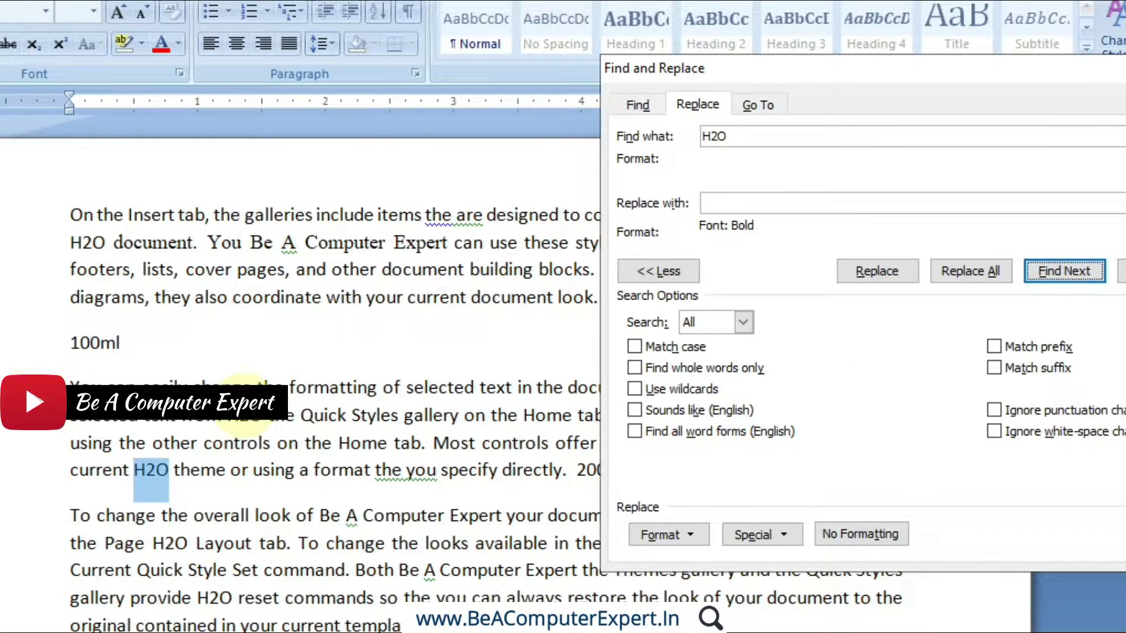
Restart the search from the beginning of the document and replace the first paragraph's H2O with its bold version.
{"action": "left_click", "coordinate": [76, 211]}
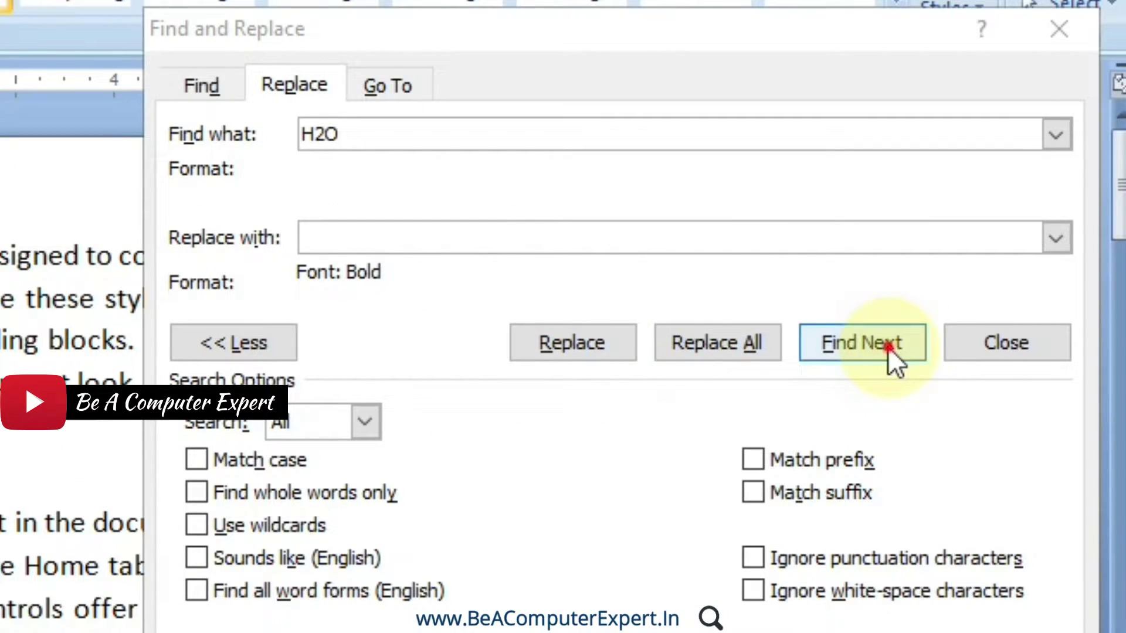
{"action": "left_click", "coordinate": [1081, 275]}
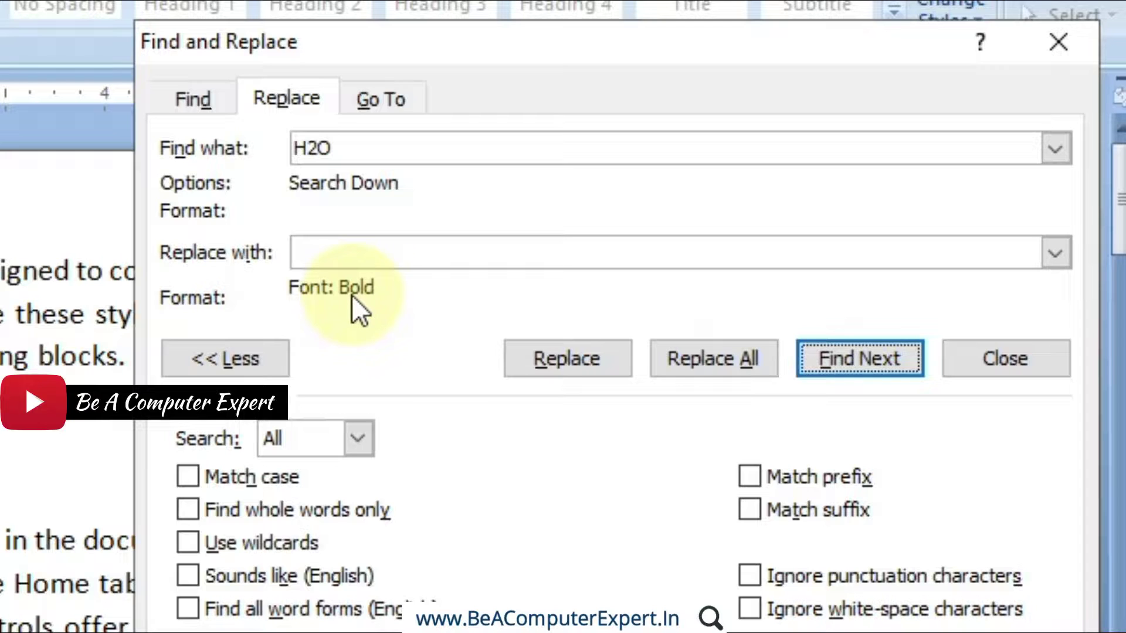
{"action": "left_click", "coordinate": [576, 371]}
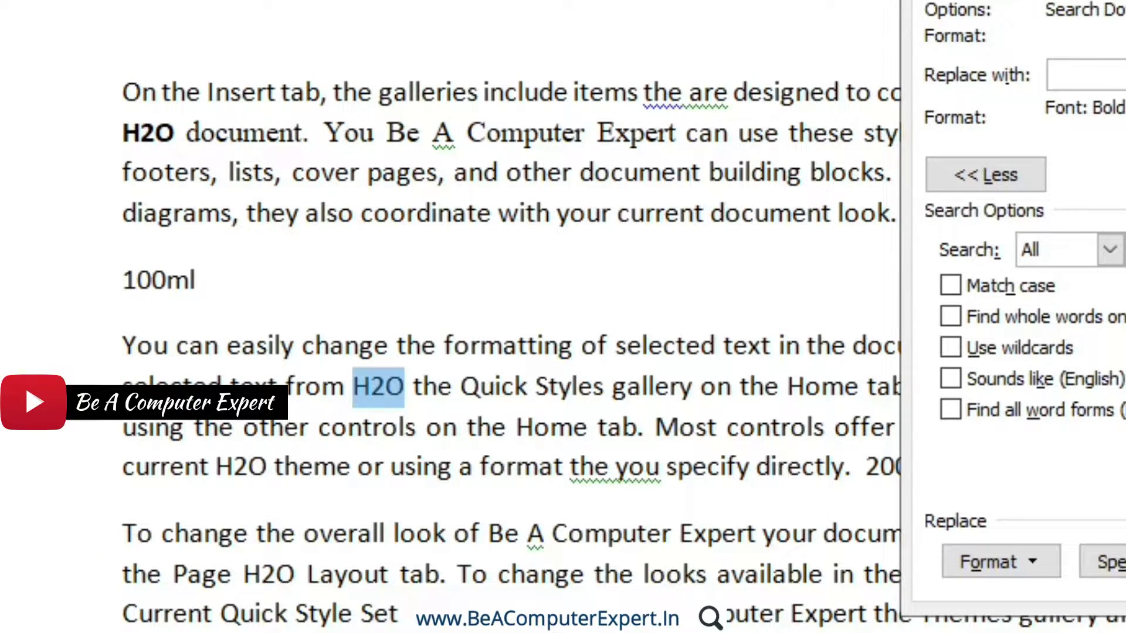
Apply the bold replacement to all remaining H2O occurrences in the document and return to the first paragraph.
{"action": "left_click", "coordinate": [1028, 144]}
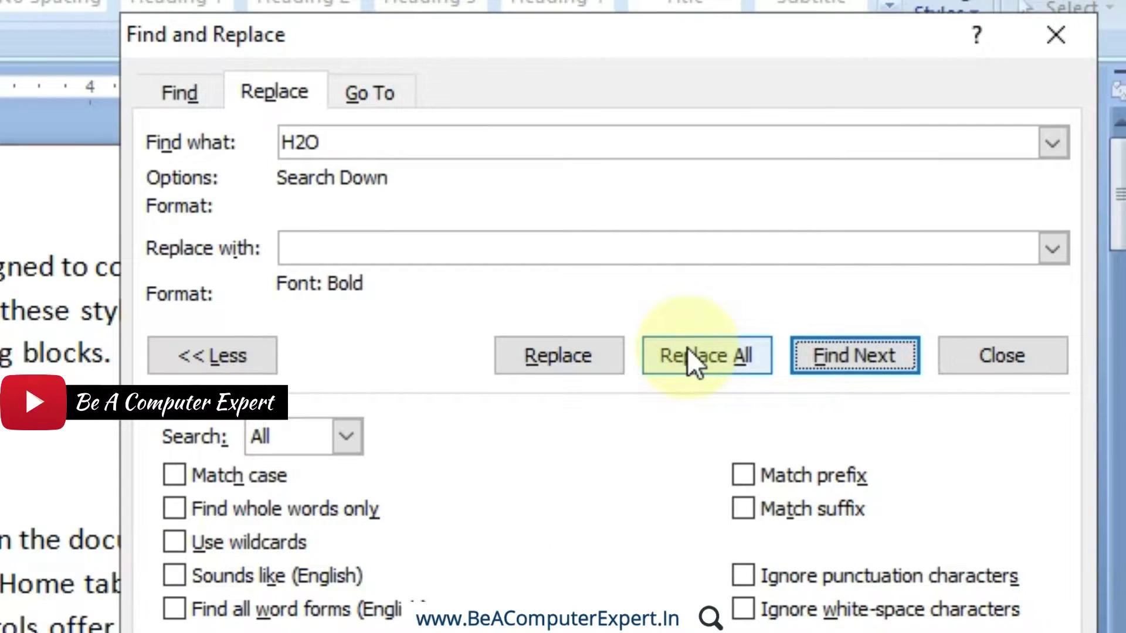
{"action": "left_click", "coordinate": [1120, 131]}
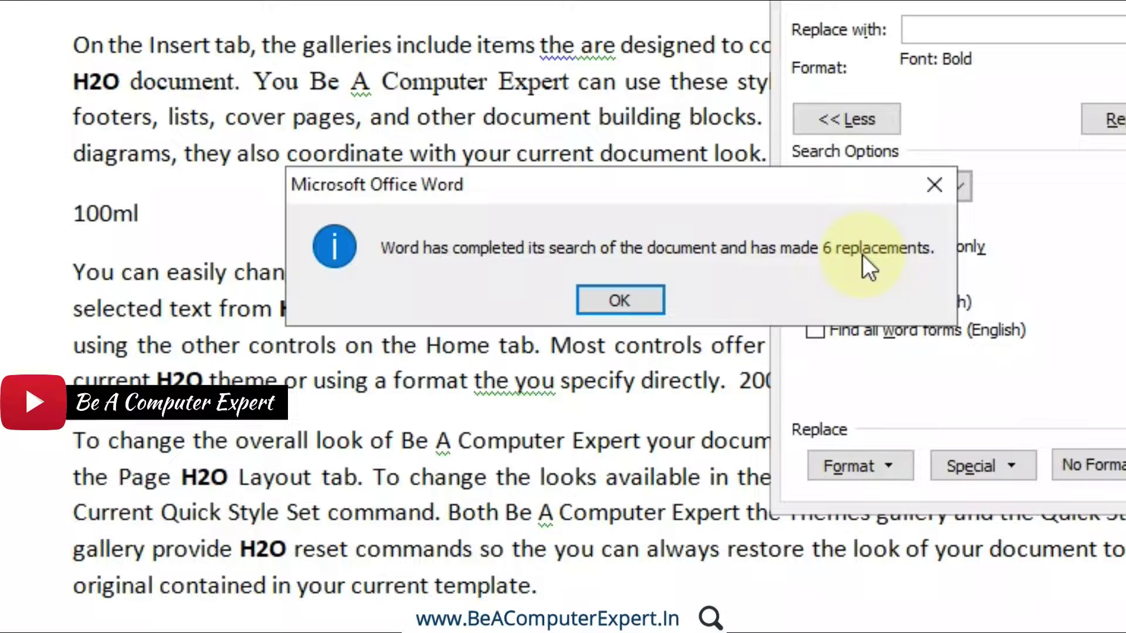
{"action": "left_click", "coordinate": [622, 301]}
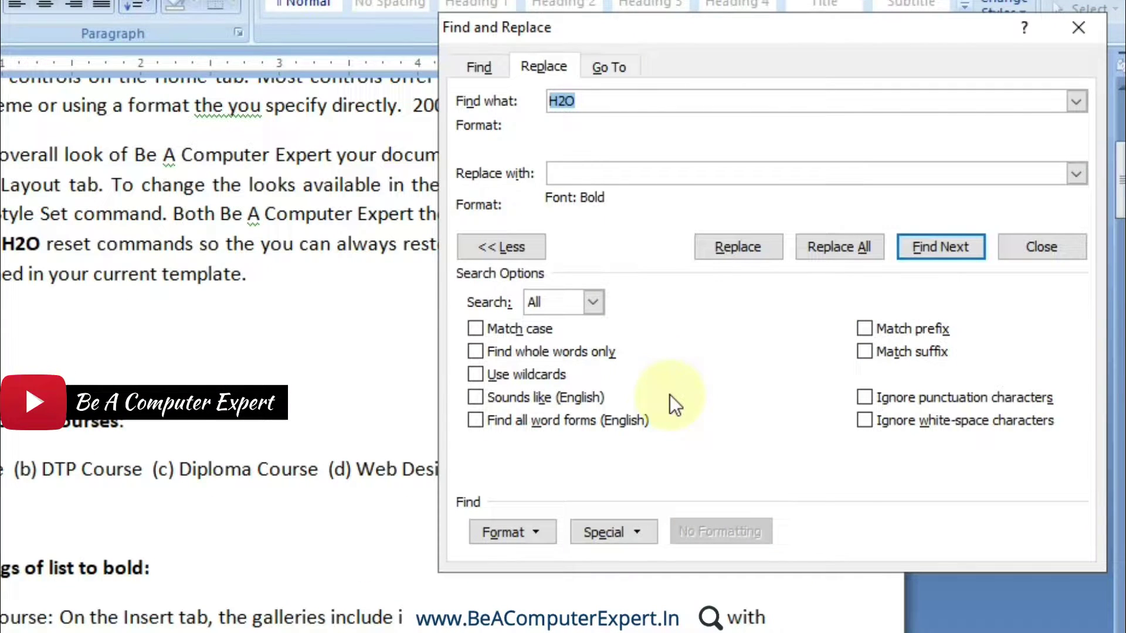
{"action": "left_click_drag", "start_coordinate": [1119, 179], "coordinate": [1119, 136]}
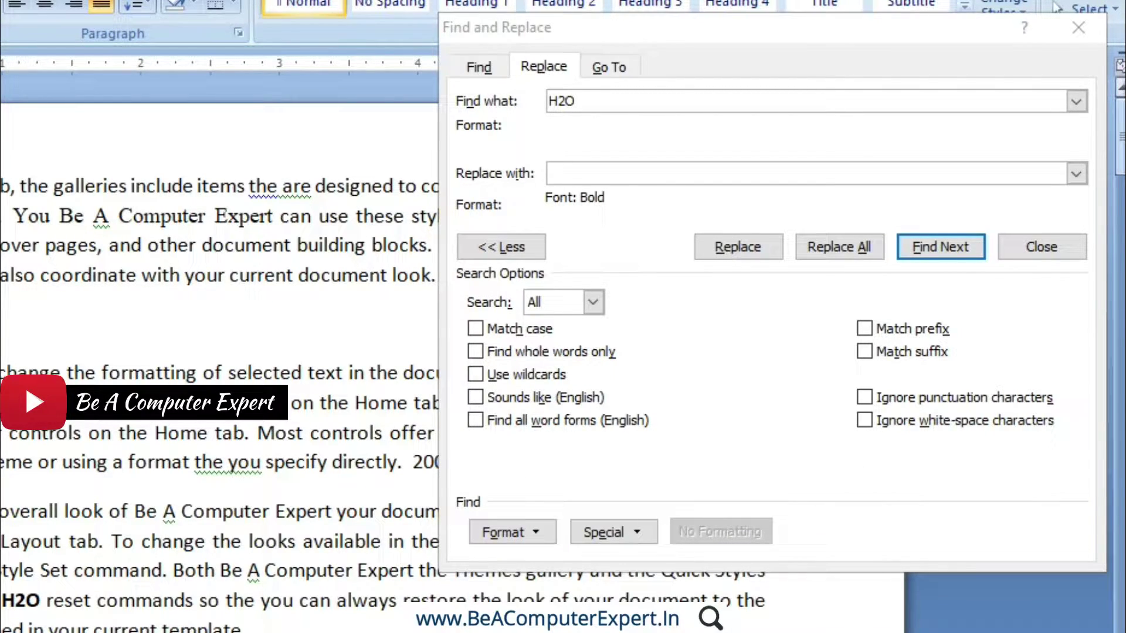
Clear the H2O search text and remove the bold formatting from the replacement criteria.
{"action": "left_click", "coordinate": [646, 102]}
{"action": "left_click_drag", "start_coordinate": [646, 102], "coordinate": [526, 101]}
{"action": "key", "text": "BackSpace"}
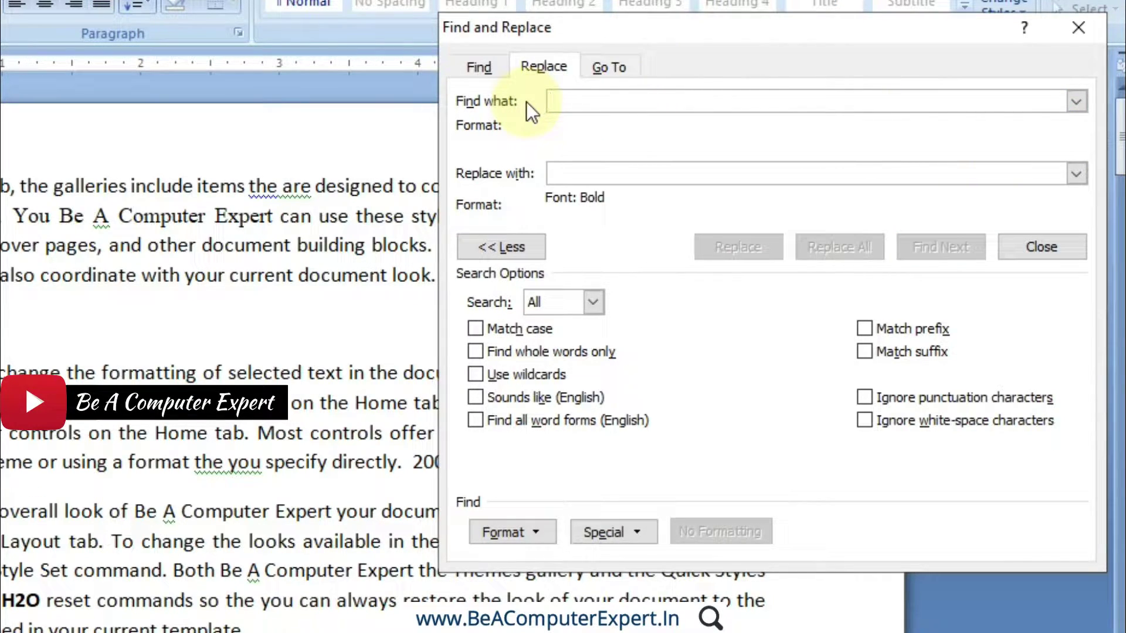
{"action": "left_click", "coordinate": [606, 170]}
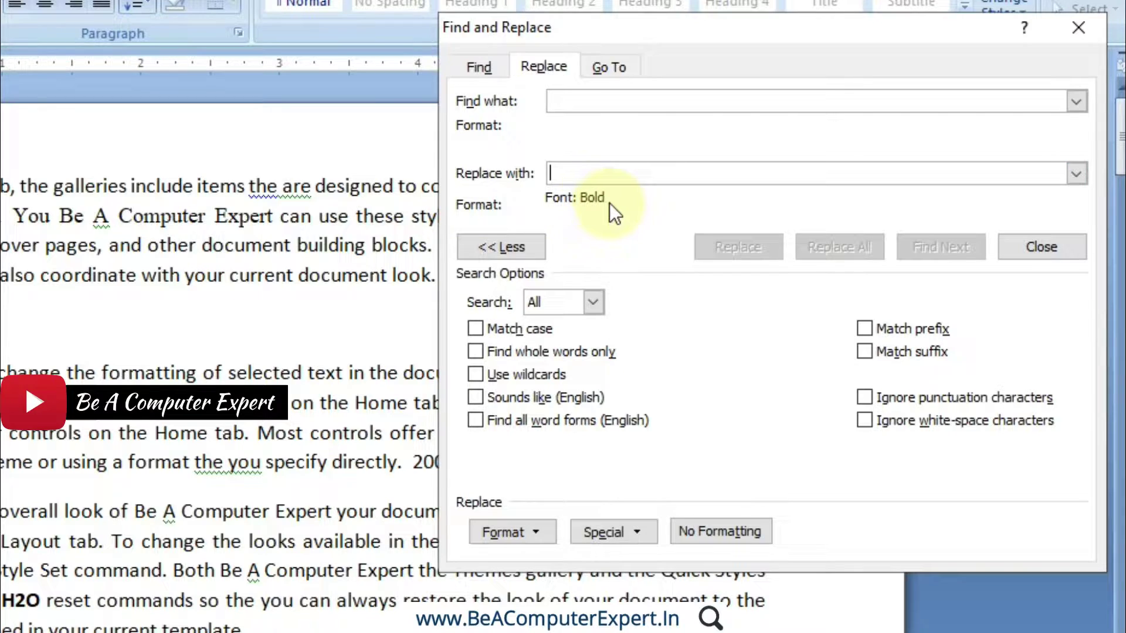
{"action": "left_click", "coordinate": [726, 537]}
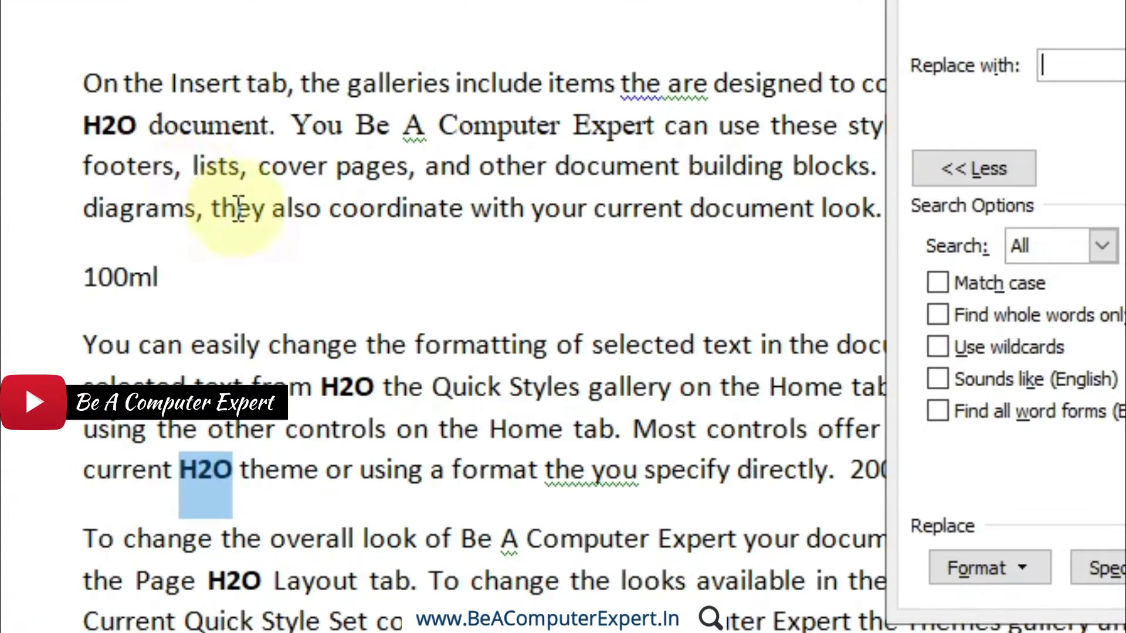
Format the 2 in the first paragraph's H2O as subscript.
{"action": "left_click", "coordinate": [92, 85]}
{"action": "double_click", "coordinate": [92, 85]}
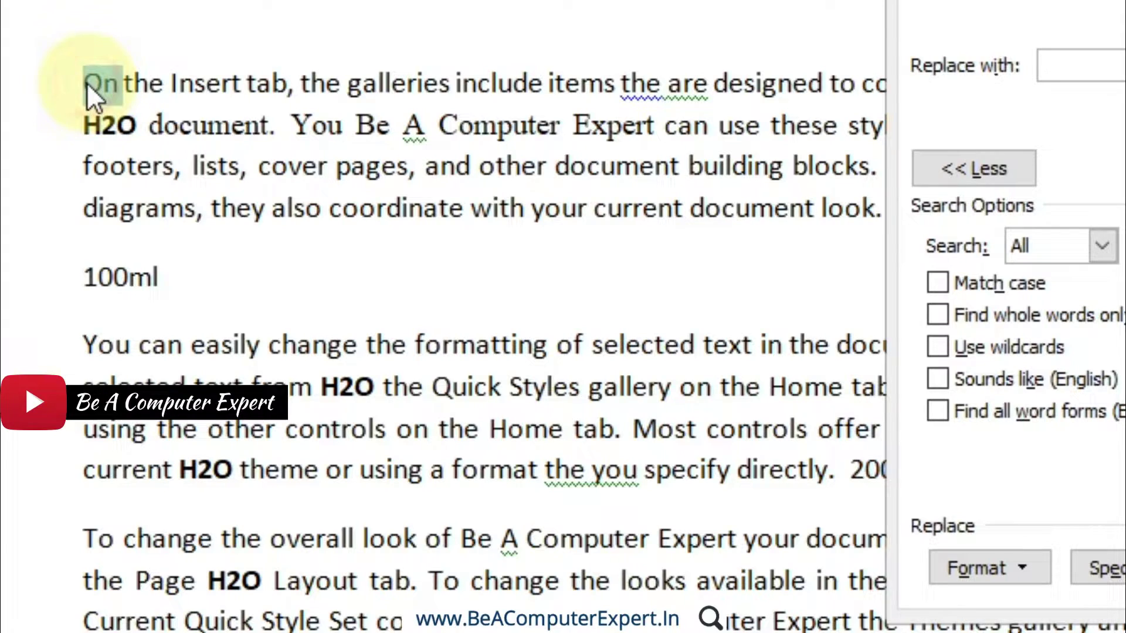
{"action": "left_click", "coordinate": [87, 83]}
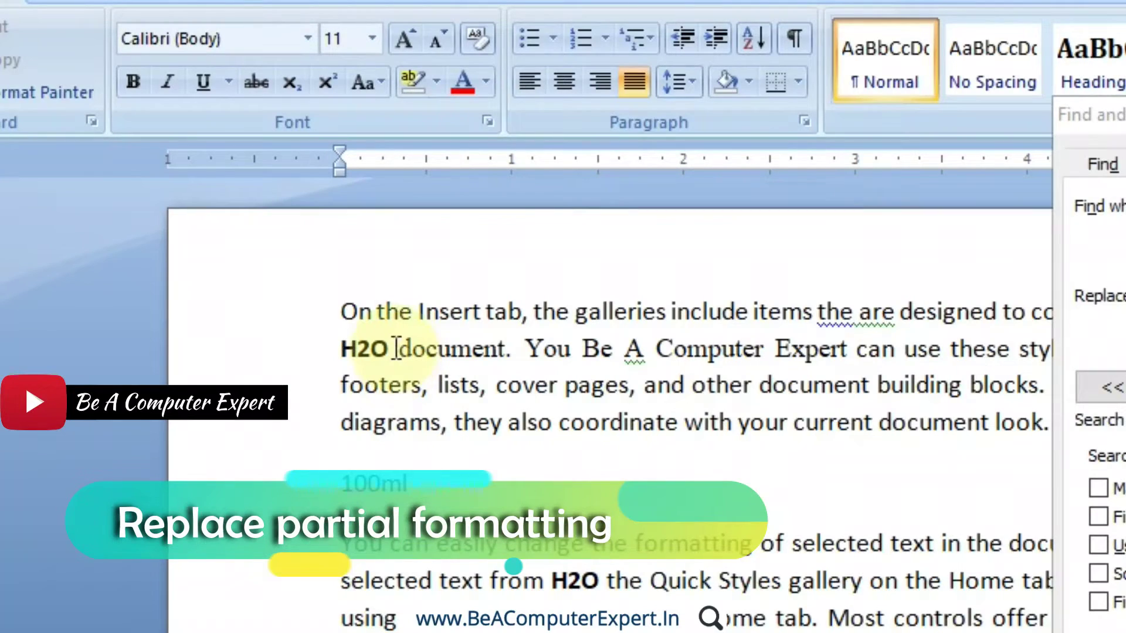
{"action": "left_click", "coordinate": [285, 233]}
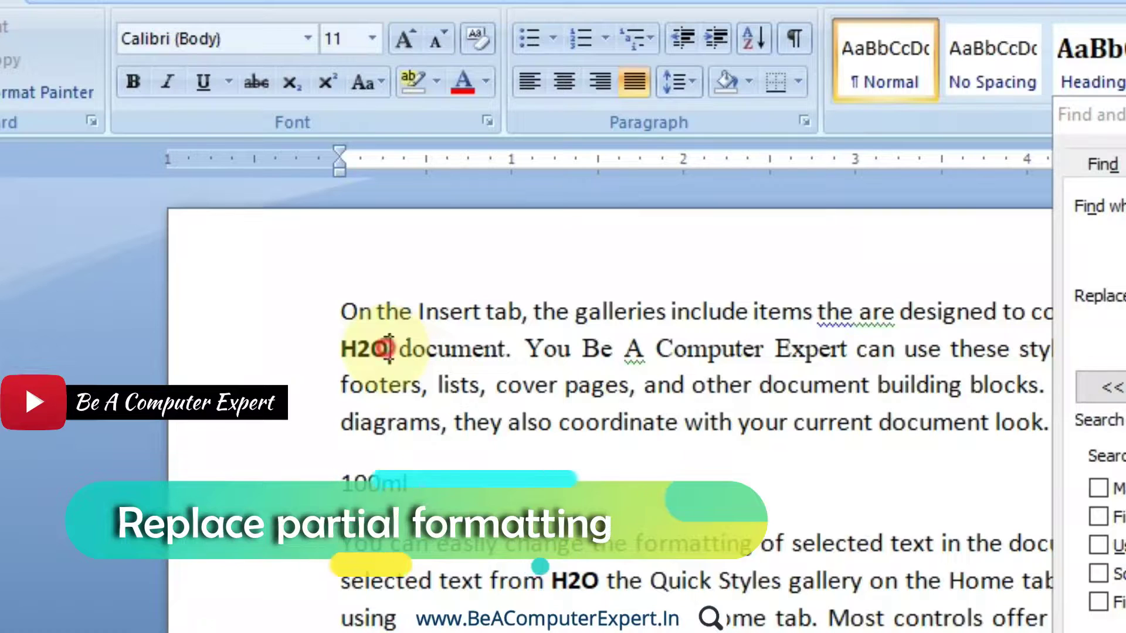
{"action": "left_click_drag", "start_coordinate": [370, 349], "coordinate": [359, 349]}
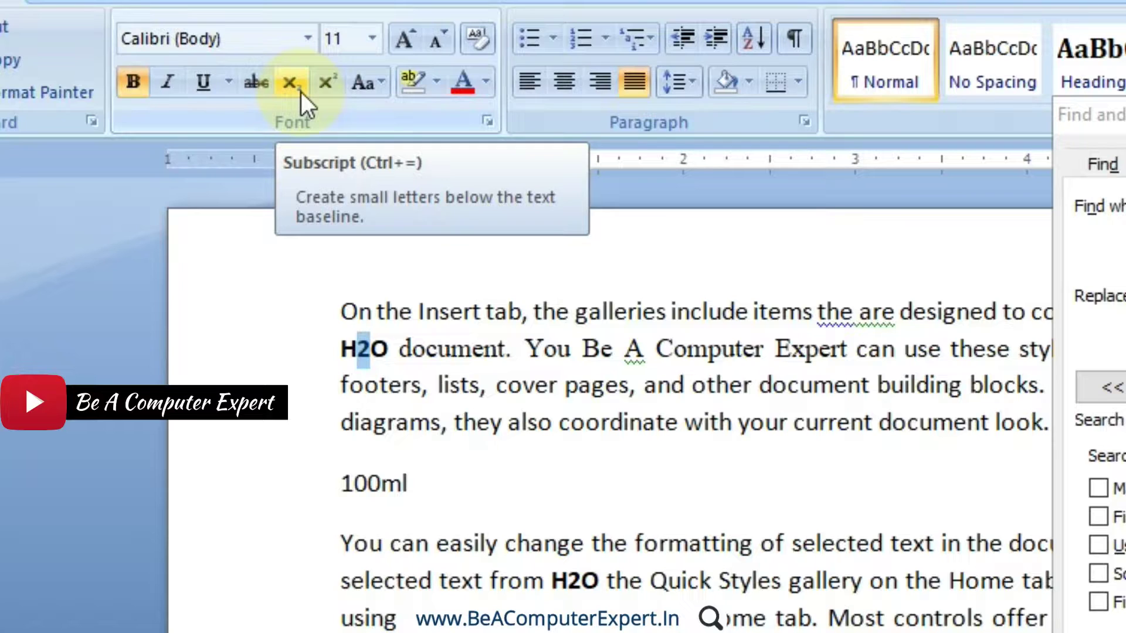
{"action": "left_click", "coordinate": [301, 92]}
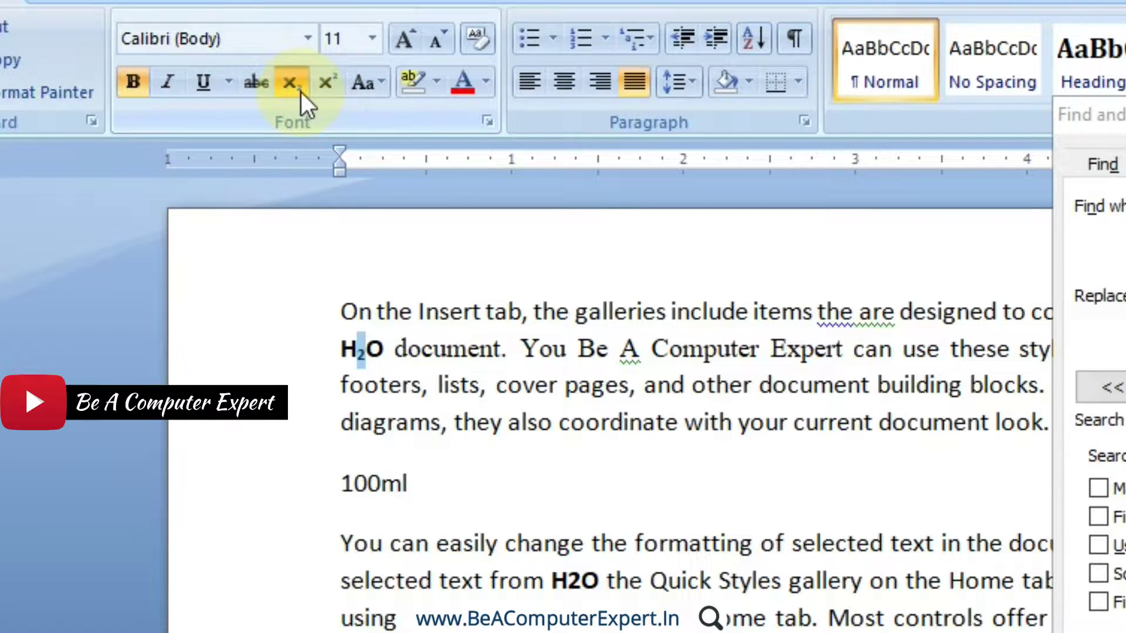
{"action": "left_click", "coordinate": [364, 347]}
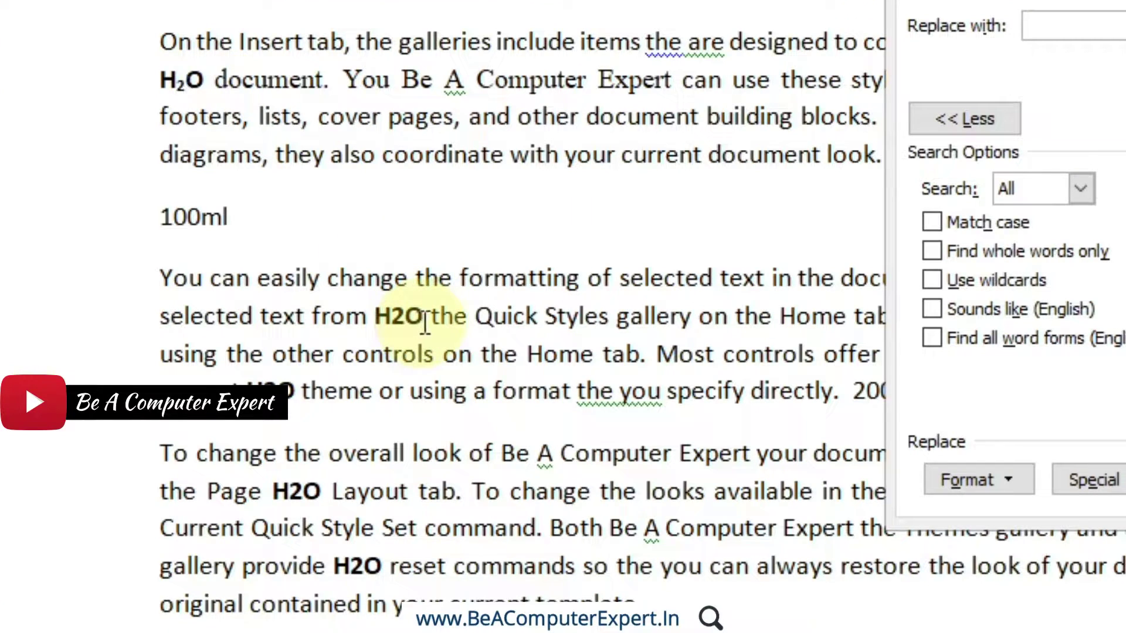
Compare the second paragraph's plain H2O with the subscripted one in the first paragraph, and copy the subscripted one.
{"action": "left_click_drag", "start_coordinate": [423, 321], "coordinate": [381, 327]}
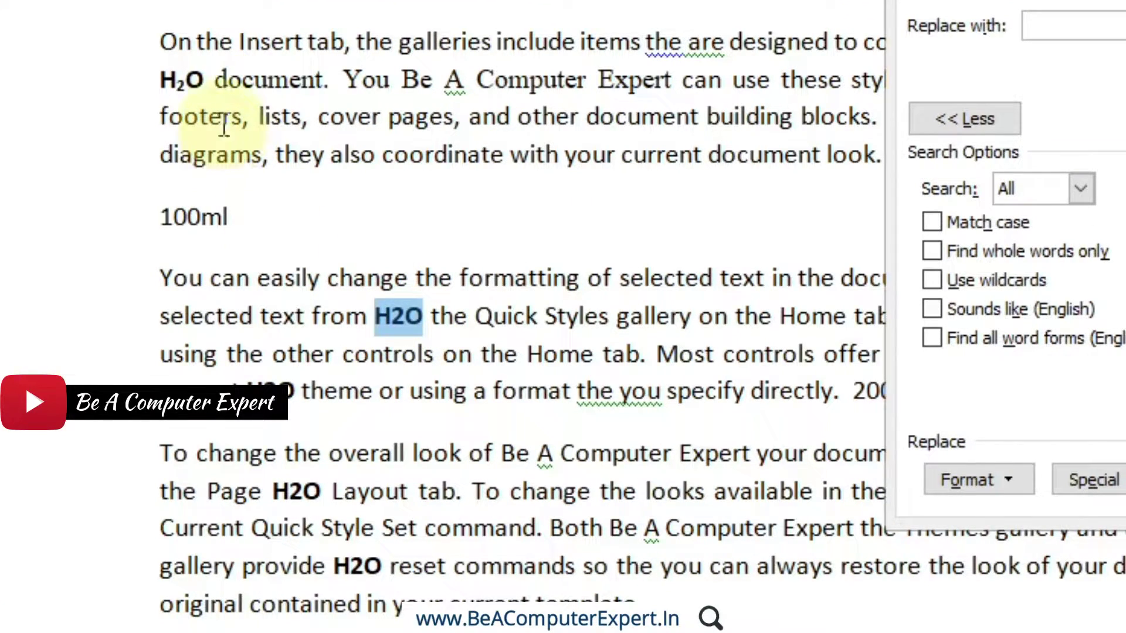
{"action": "left_click_drag", "start_coordinate": [204, 79], "coordinate": [168, 78]}
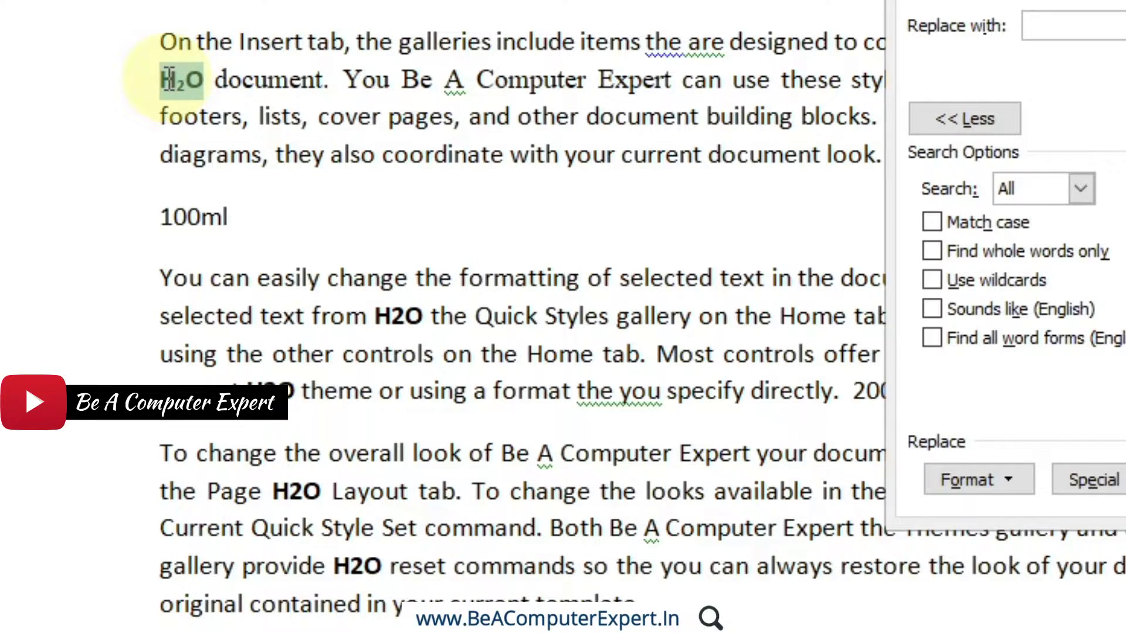
{"action": "left_click", "coordinate": [216, 94]}
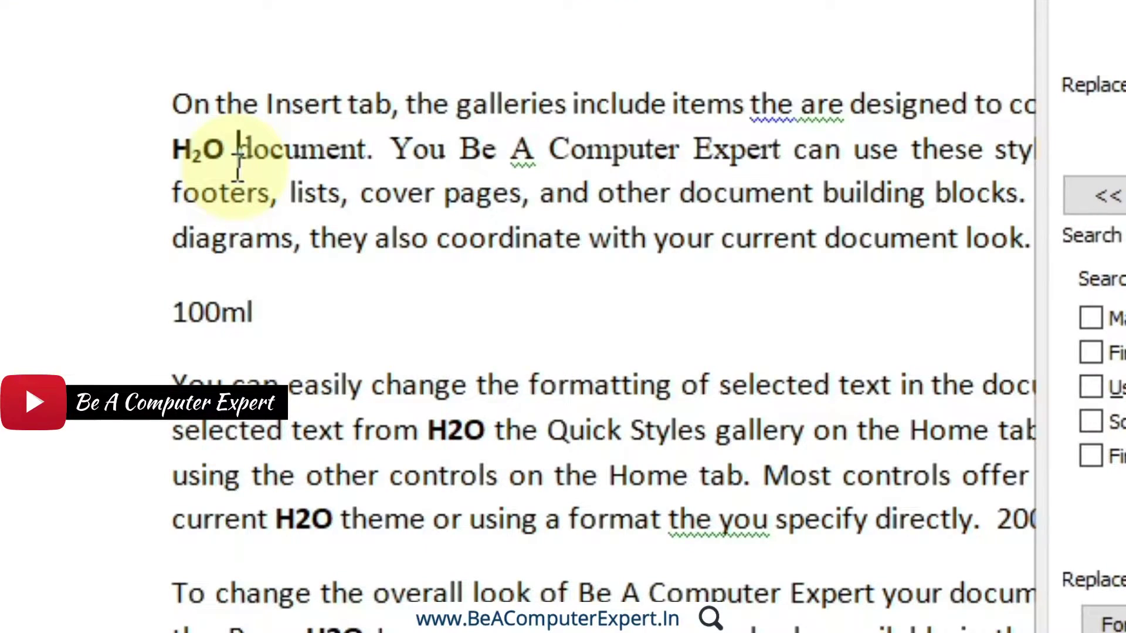
{"action": "left_click_drag", "start_coordinate": [223, 146], "coordinate": [175, 144]}
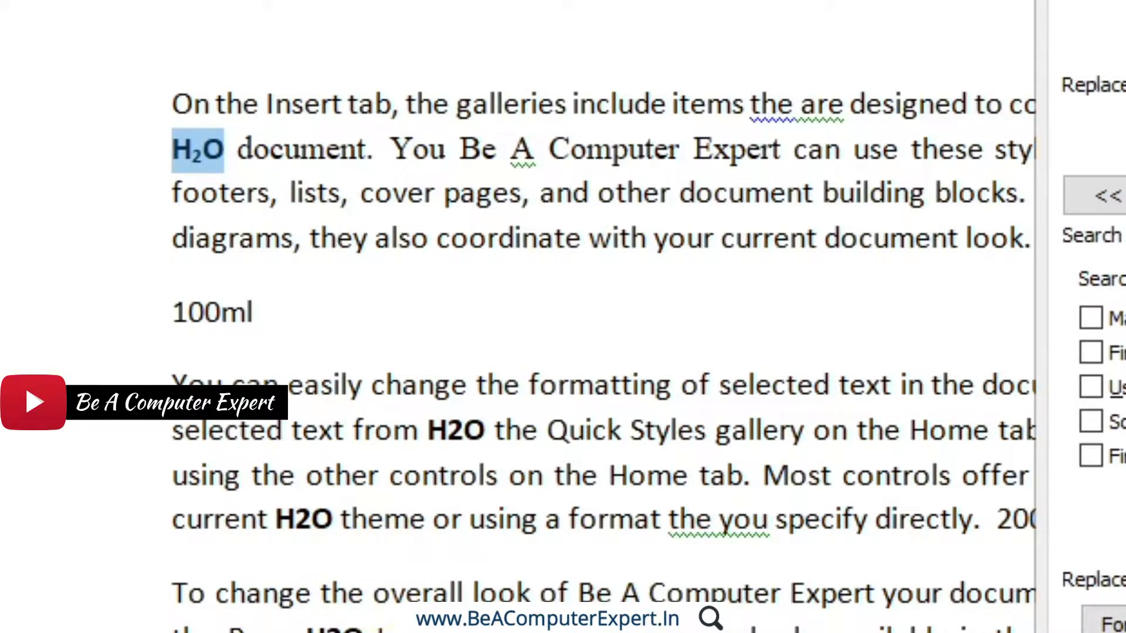
{"action": "right_click", "coordinate": [210, 148]}
{"action": "left_click", "coordinate": [265, 211]}
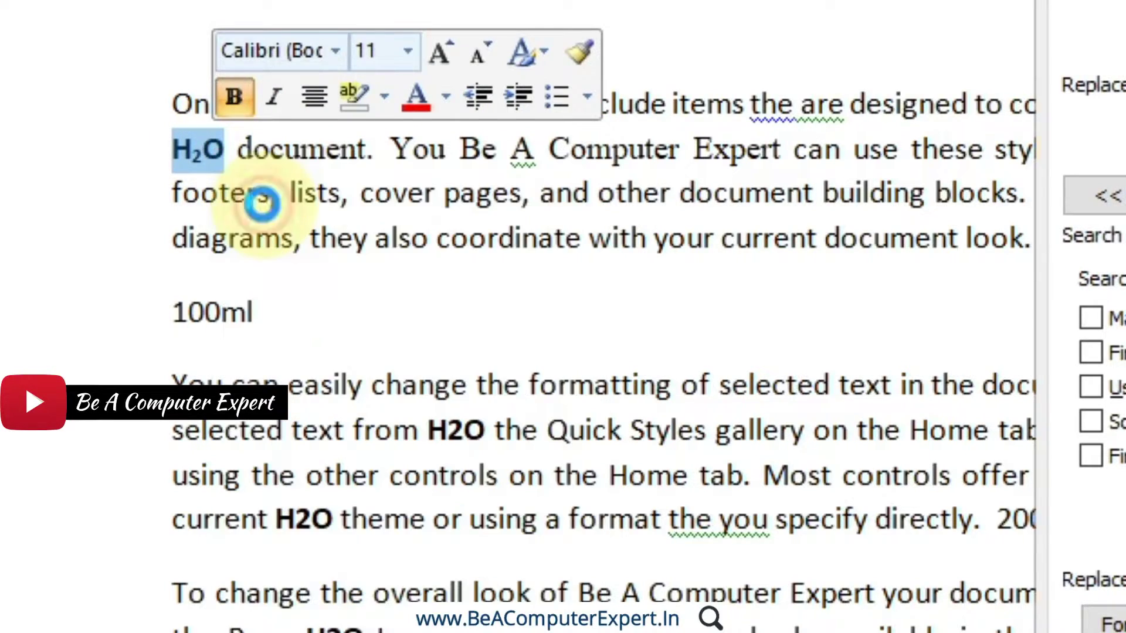
{"action": "left_click", "coordinate": [315, 138]}
{"action": "right_click", "coordinate": [314, 138]}
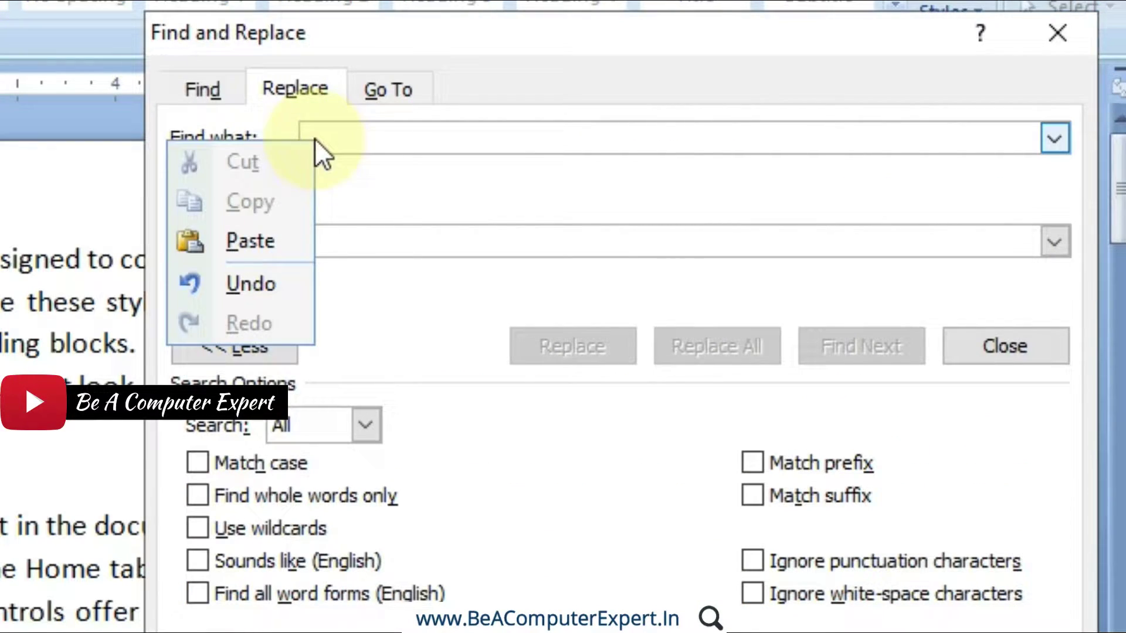
{"action": "left_click", "coordinate": [285, 243]}
{"action": "left_click", "coordinate": [367, 137]}
{"action": "left_click_drag", "start_coordinate": [278, 137], "coordinate": [272, 136]}
{"action": "key", "text": "BackSpace"}
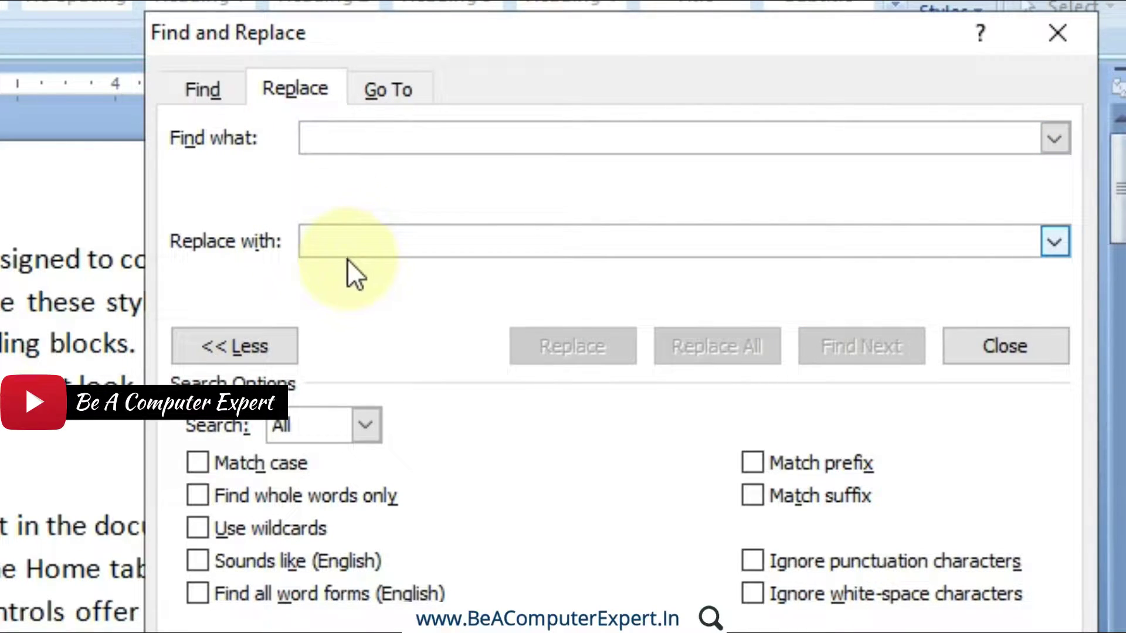
Try pasting the copied subscripted H2O as the replacement text, then clear the pasted text.
{"action": "right_click", "coordinate": [347, 242]}
{"action": "left_click", "coordinate": [311, 344]}
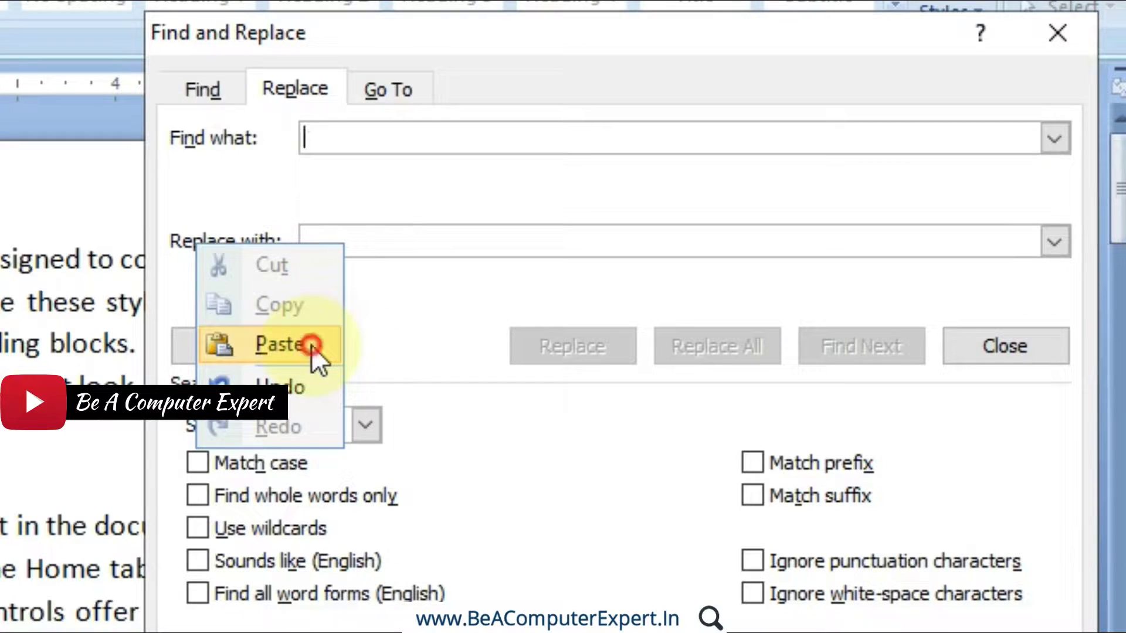
{"action": "left_click", "coordinate": [359, 241]}
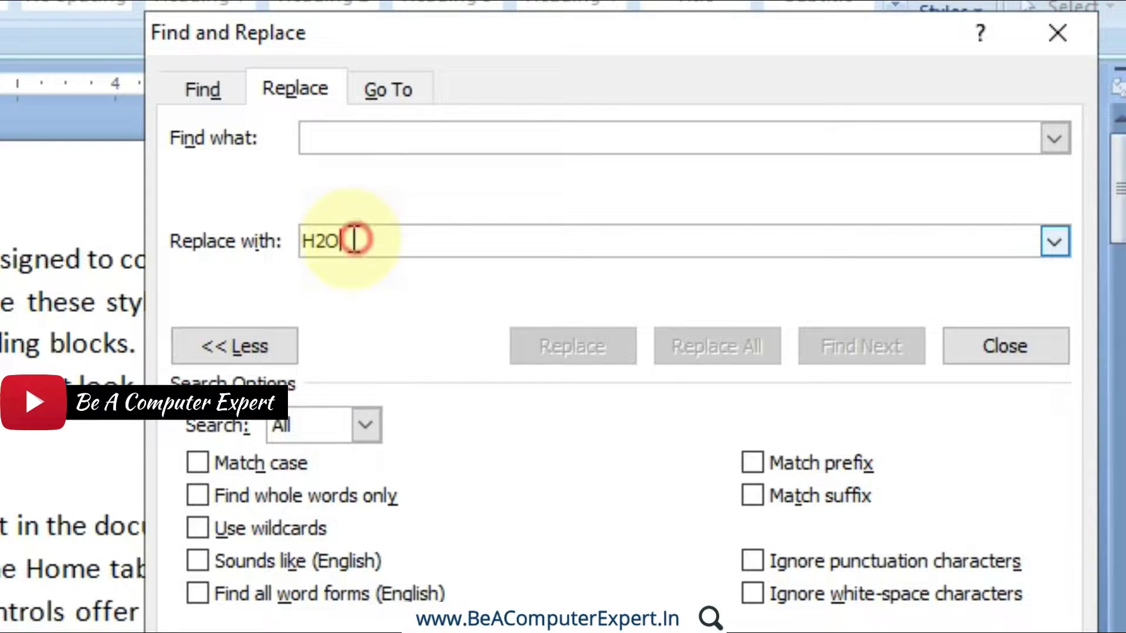
{"action": "left_click_drag", "start_coordinate": [339, 241], "coordinate": [289, 241]}
{"action": "left_click", "coordinate": [340, 241]}
{"action": "left_click", "coordinate": [345, 241]}
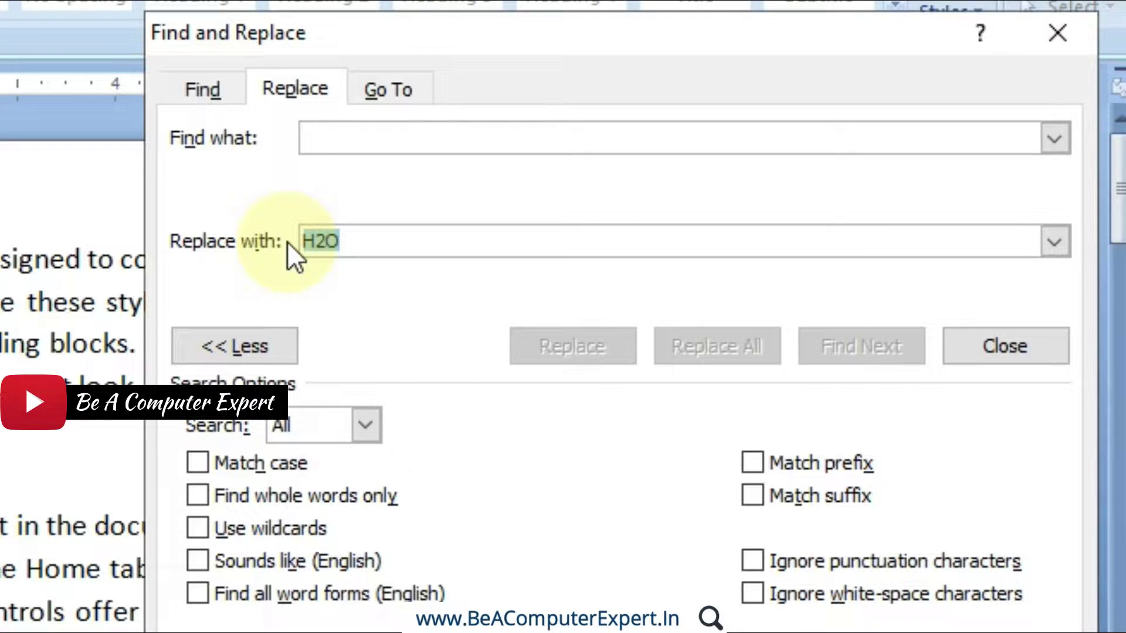
{"action": "key", "text": "BackSpace"}
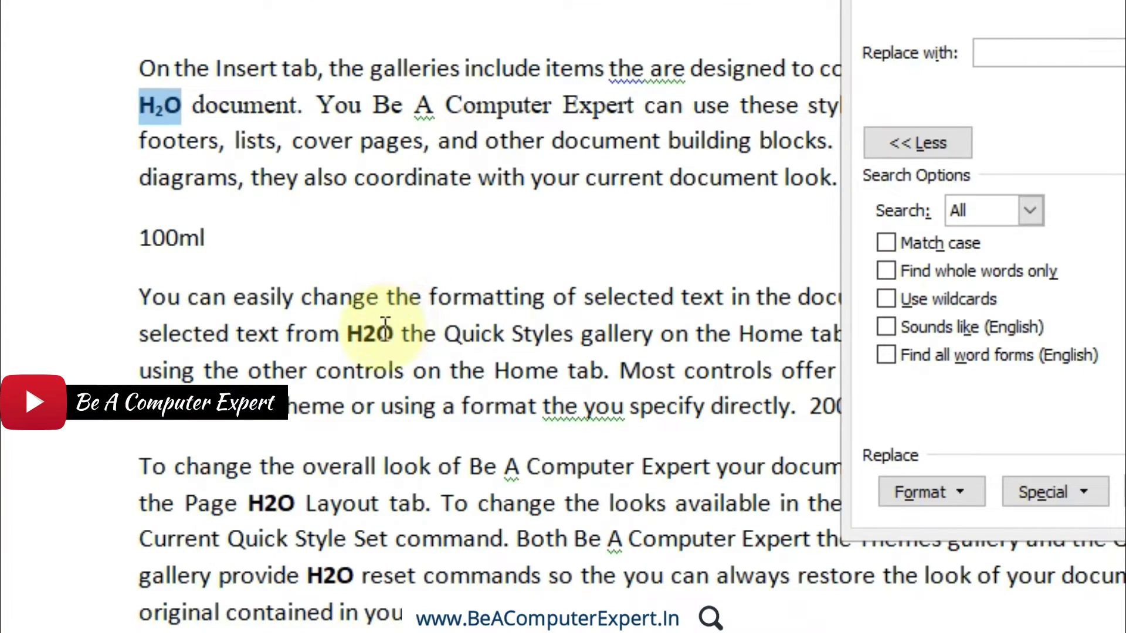
Compare the second paragraph's plain H2O with the first paragraph's subscripted one, and copy the subscripted one.
{"action": "left_click_drag", "start_coordinate": [380, 331], "coordinate": [347, 333]}
{"action": "key", "text": "ctrl+b"}
{"action": "left_click_drag", "start_coordinate": [182, 105], "coordinate": [146, 105]}
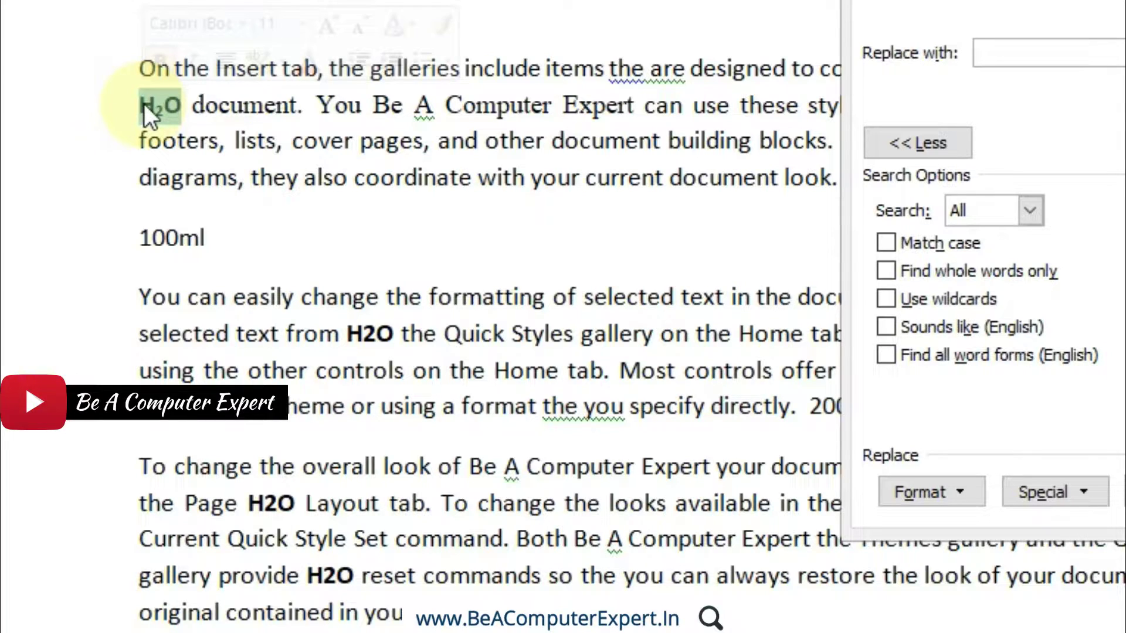
{"action": "left_click", "coordinate": [193, 105]}
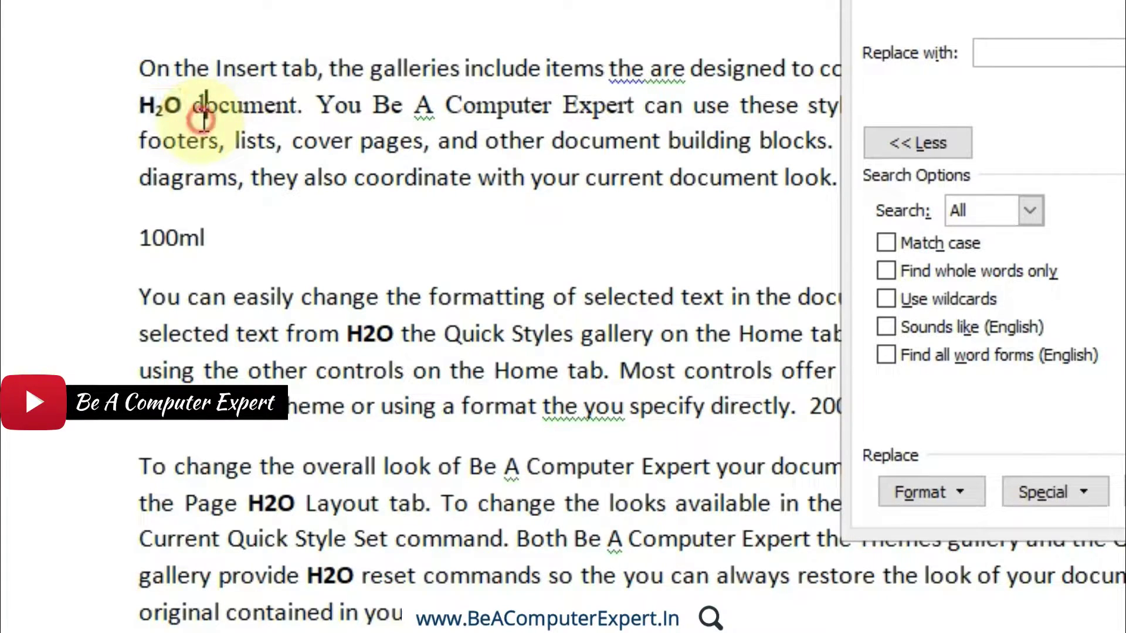
{"action": "left_click", "coordinate": [169, 106]}
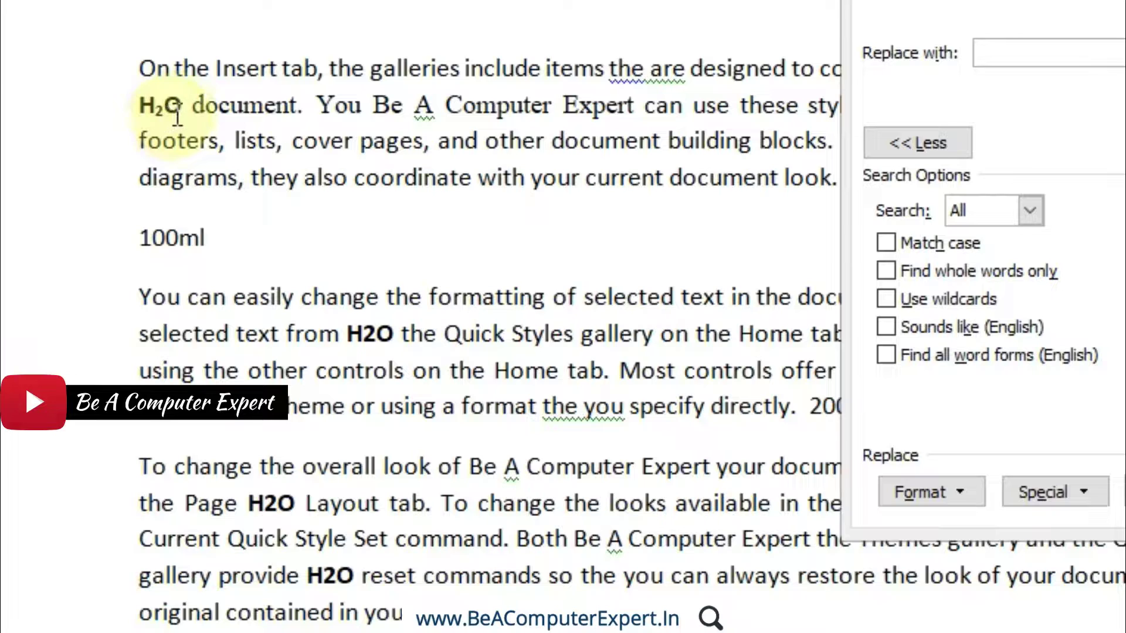
{"action": "left_click_drag", "start_coordinate": [181, 106], "coordinate": [140, 108]}
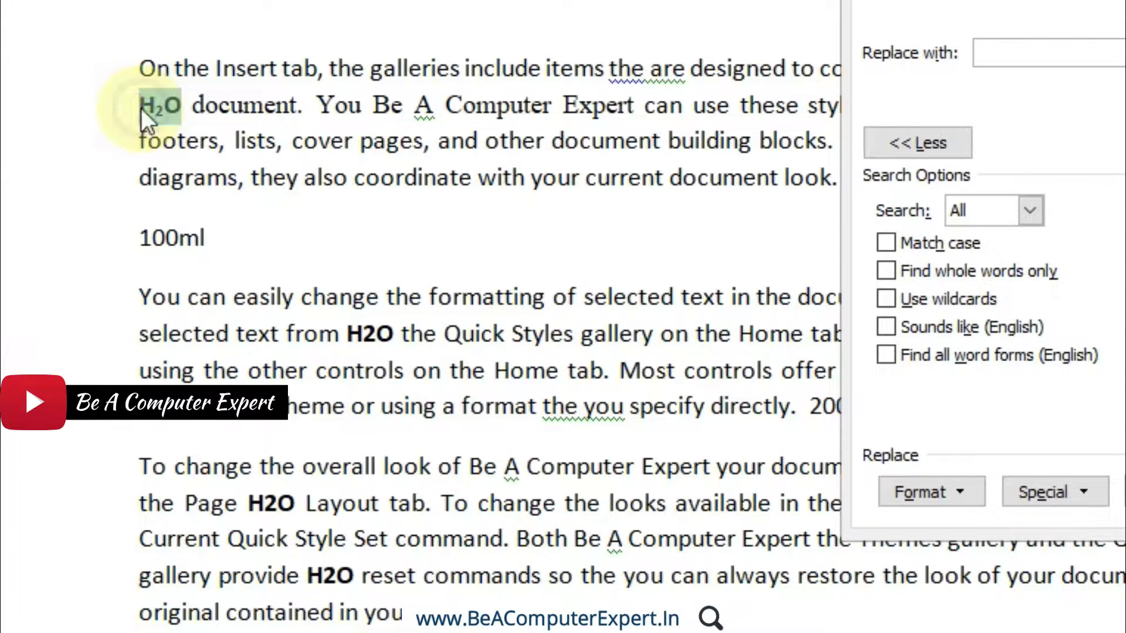
{"action": "right_click", "coordinate": [157, 100]}
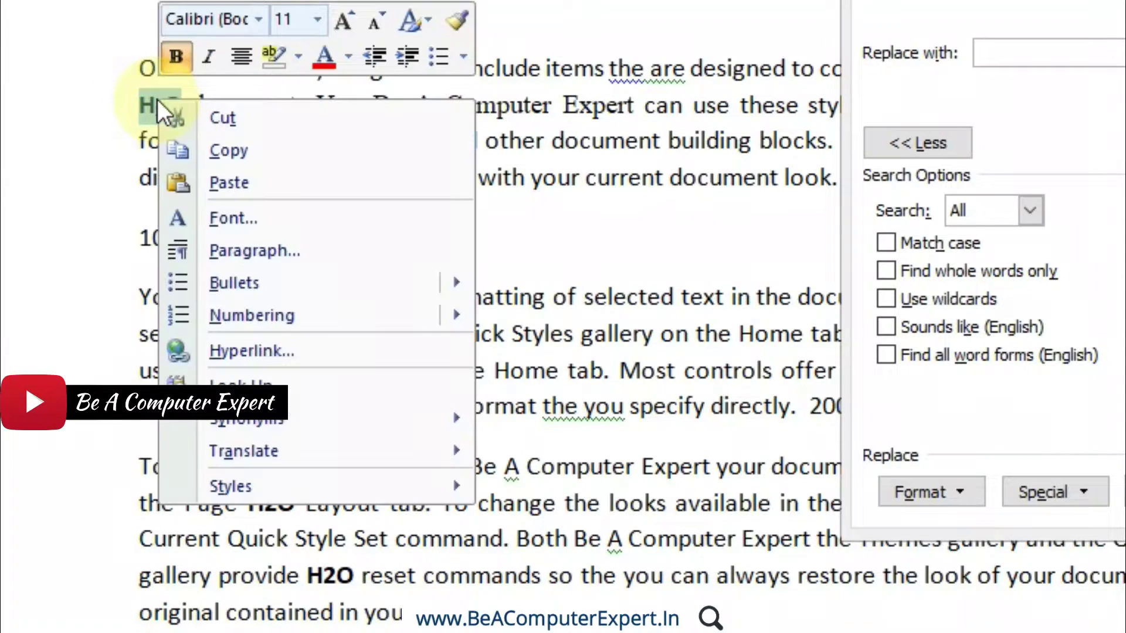
{"action": "left_click", "coordinate": [209, 146]}
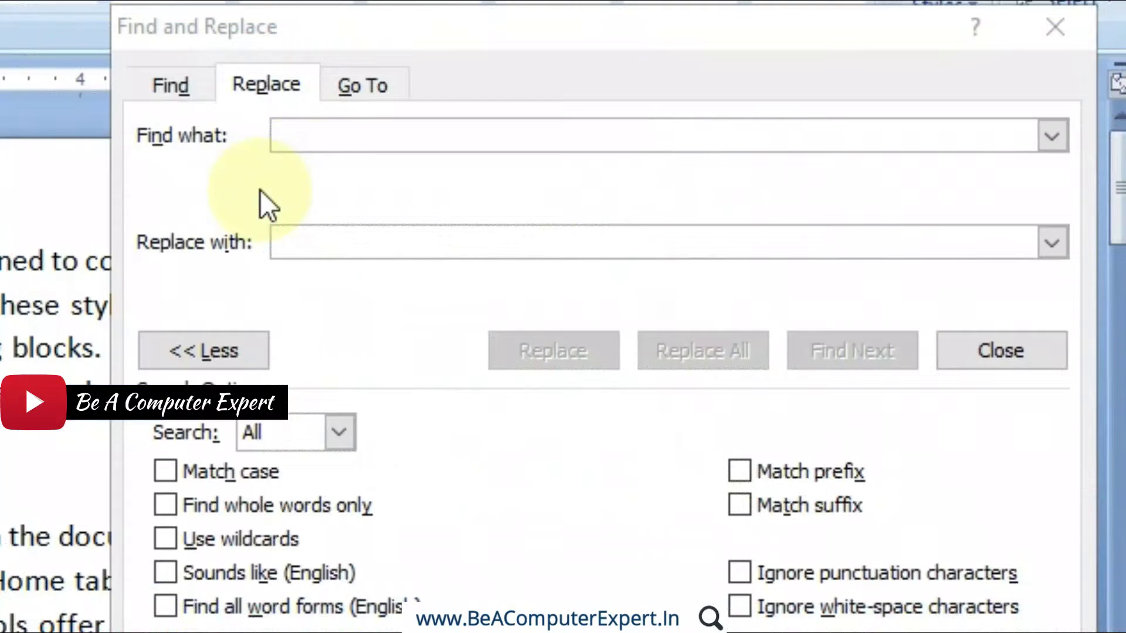
Set the text to find to H2O.
{"action": "left_click", "coordinate": [749, 154]}
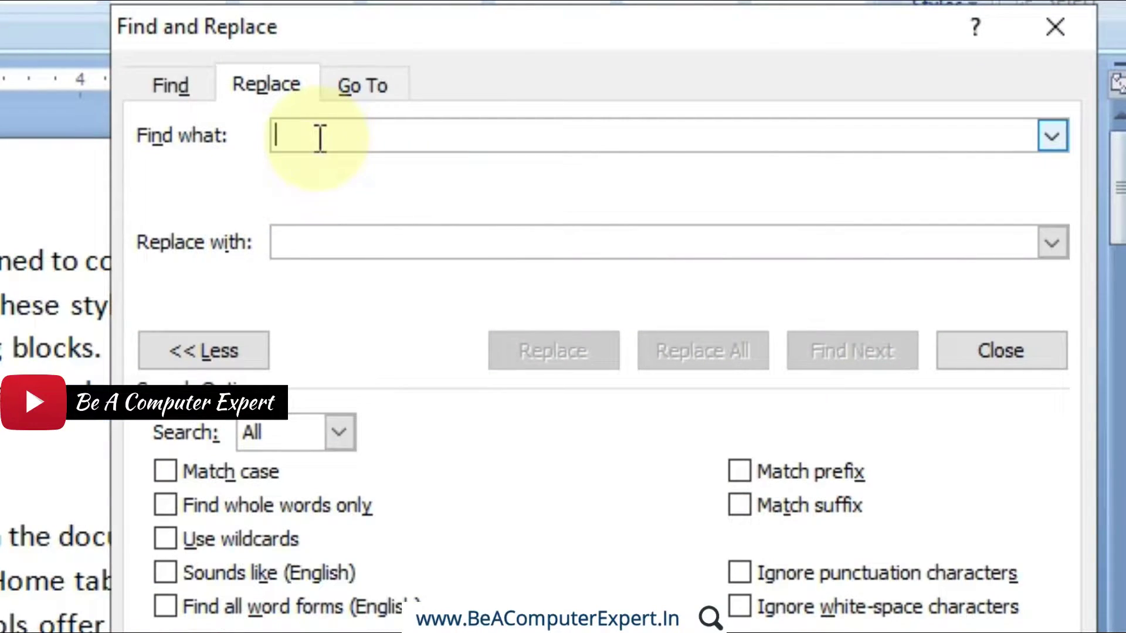
{"action": "type", "text": "h"}
{"action": "key", "text": "BackSpace"}
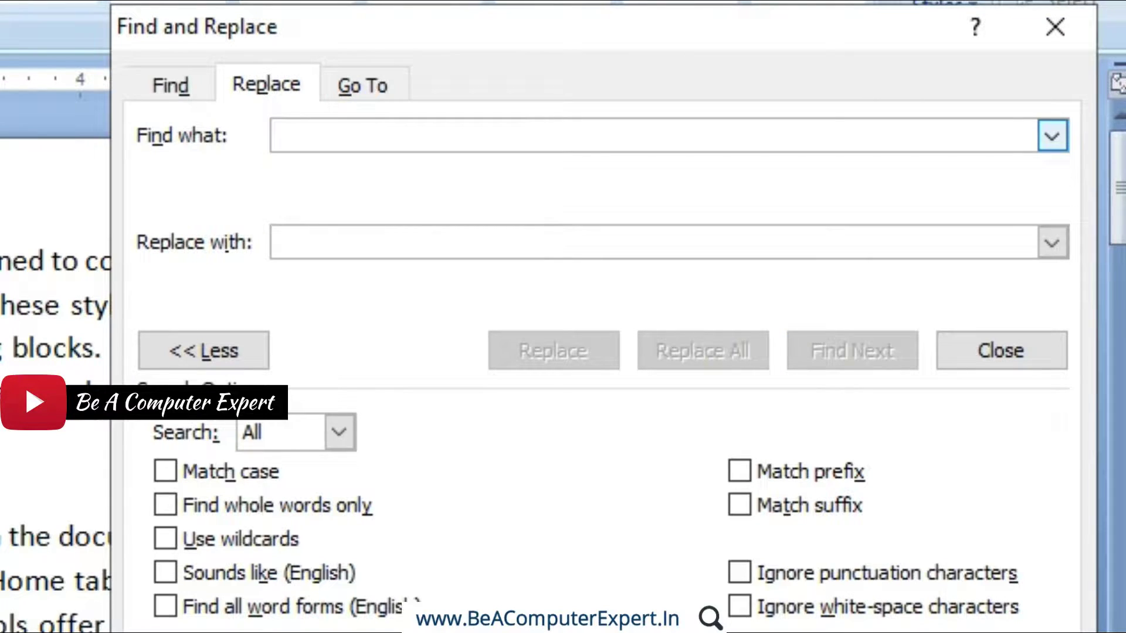
{"action": "type", "text": "H@O"}
{"action": "key", "text": "BackSpace"}
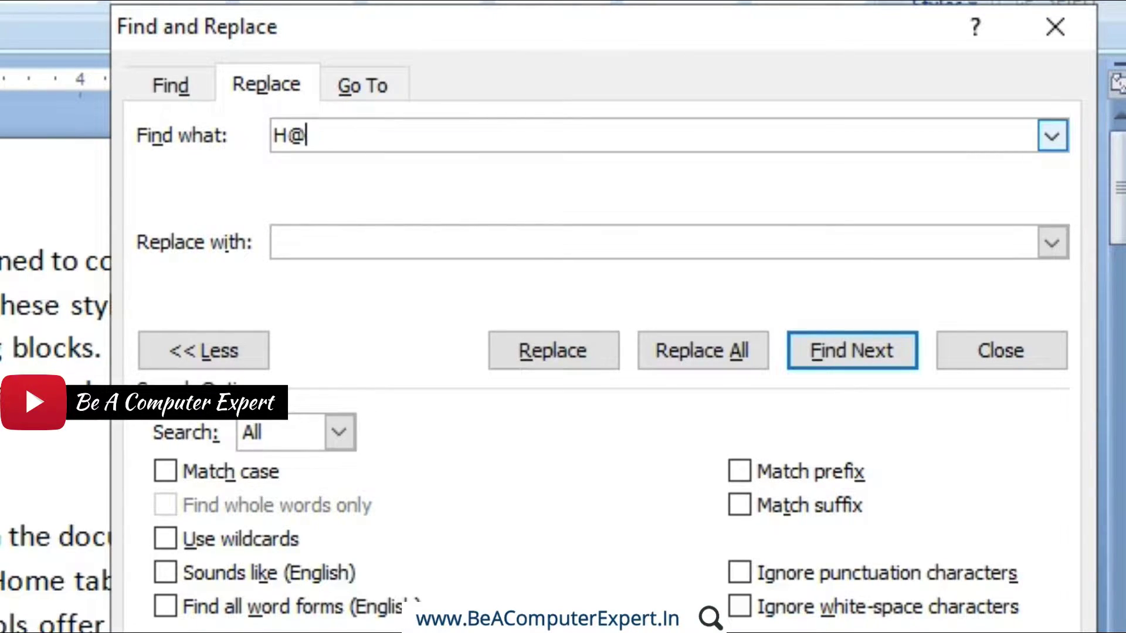
{"action": "key", "text": "BackSpace"}
{"action": "type", "text": "2O"}
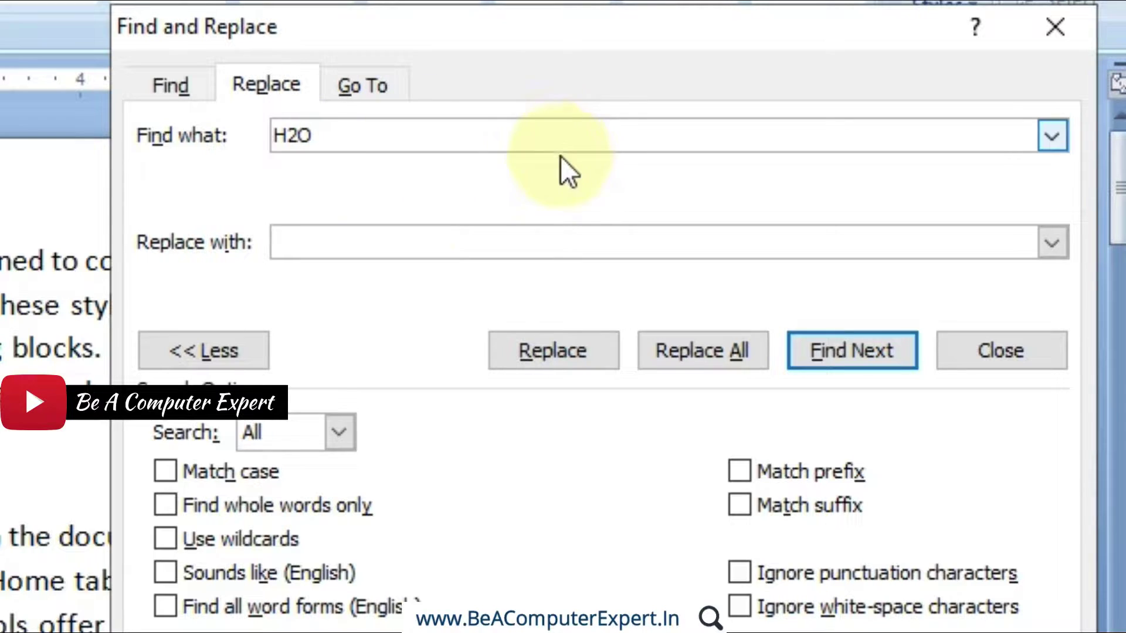
Set the replacement text to ^c, the clipboard contents, and find the next H2O in the document.
{"action": "left_click", "coordinate": [399, 244]}
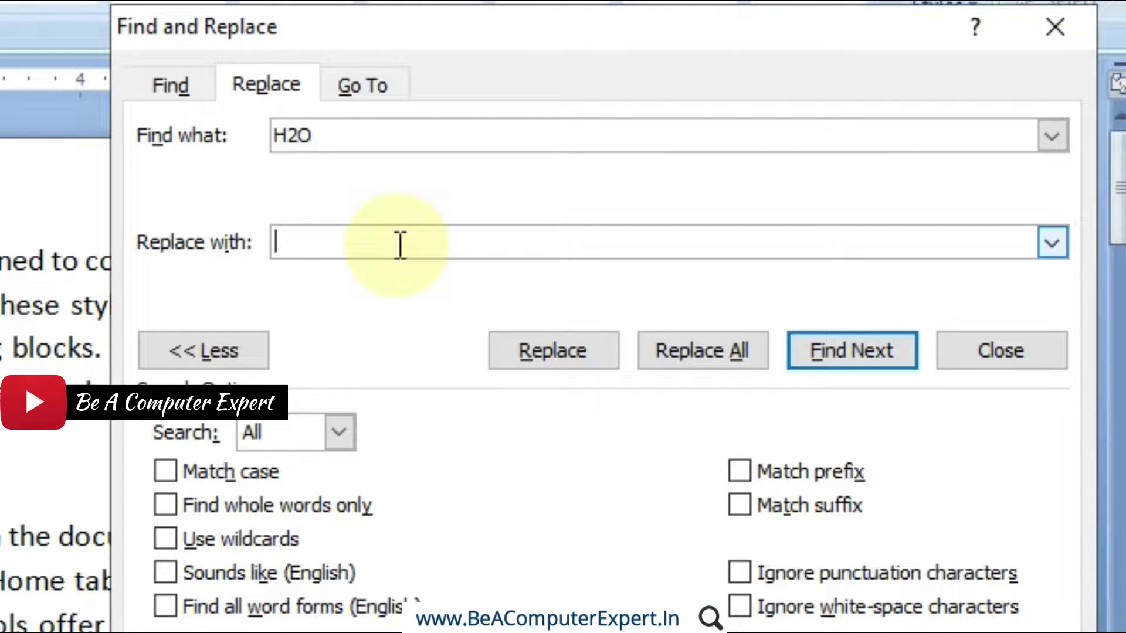
{"action": "type", "text": "^"}
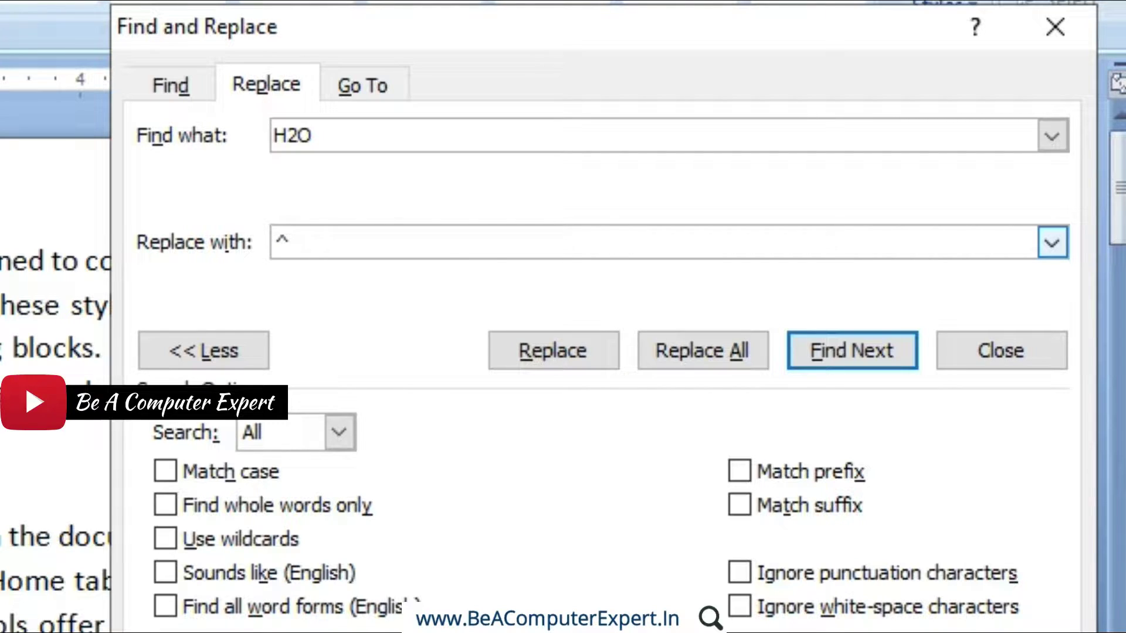
{"action": "type", "text": "c"}
{"action": "left_click", "coordinate": [813, 349]}
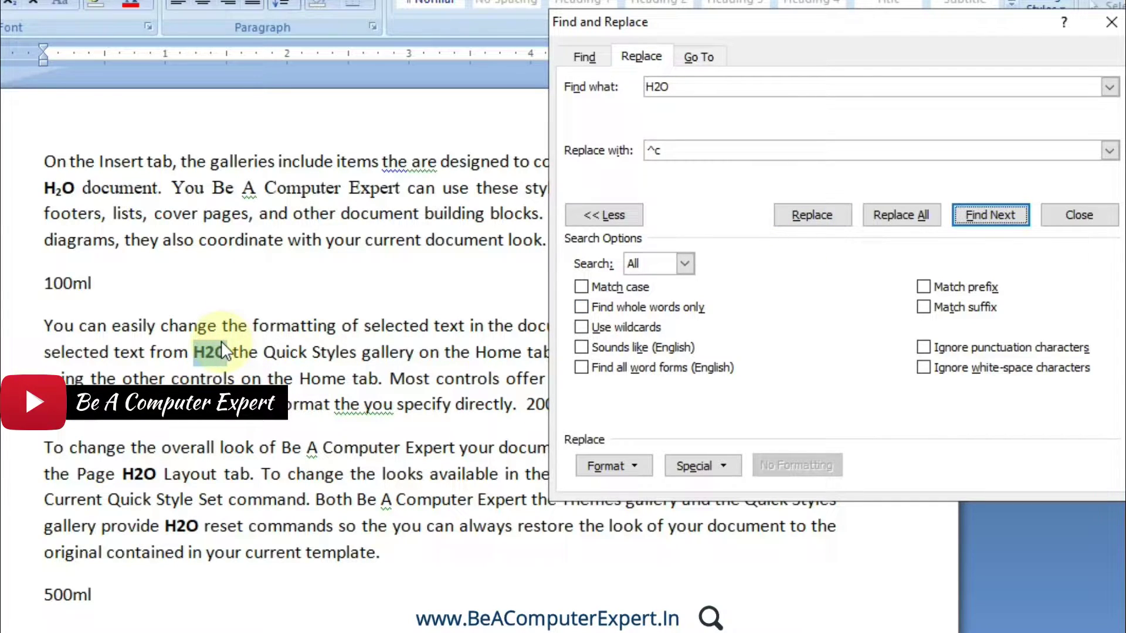
Replace the H2O in the second paragraph and the next ones individually, replace all remaining ones, and decline searching from the beginning.
{"action": "left_click", "coordinate": [809, 217]}
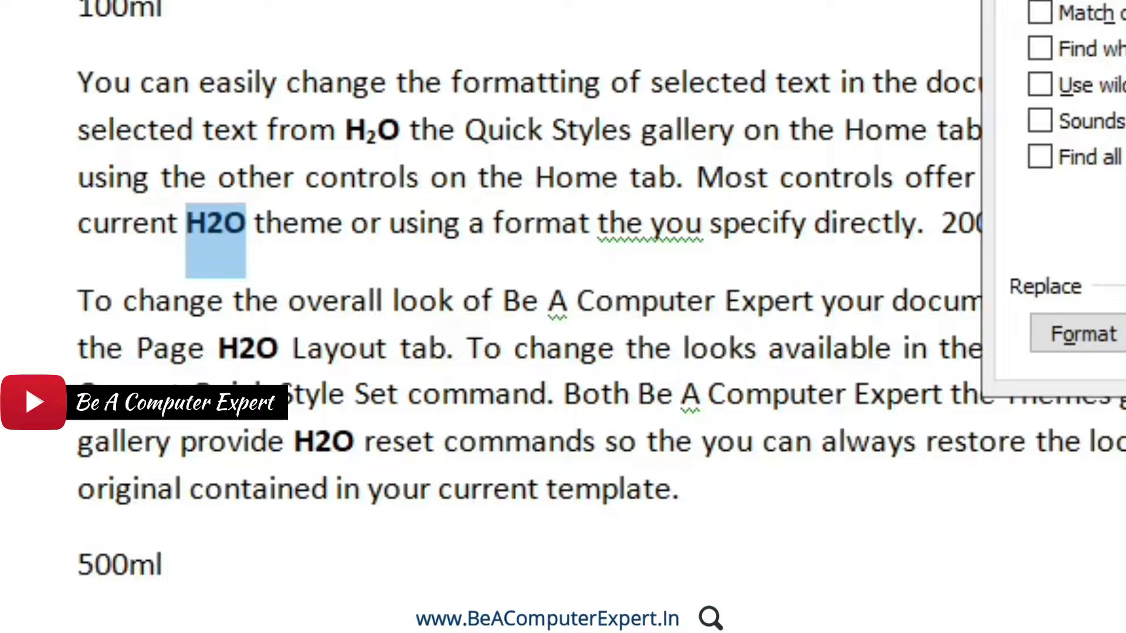
{"action": "key", "text": "alt+r"}
{"action": "key", "text": "alt+r"}
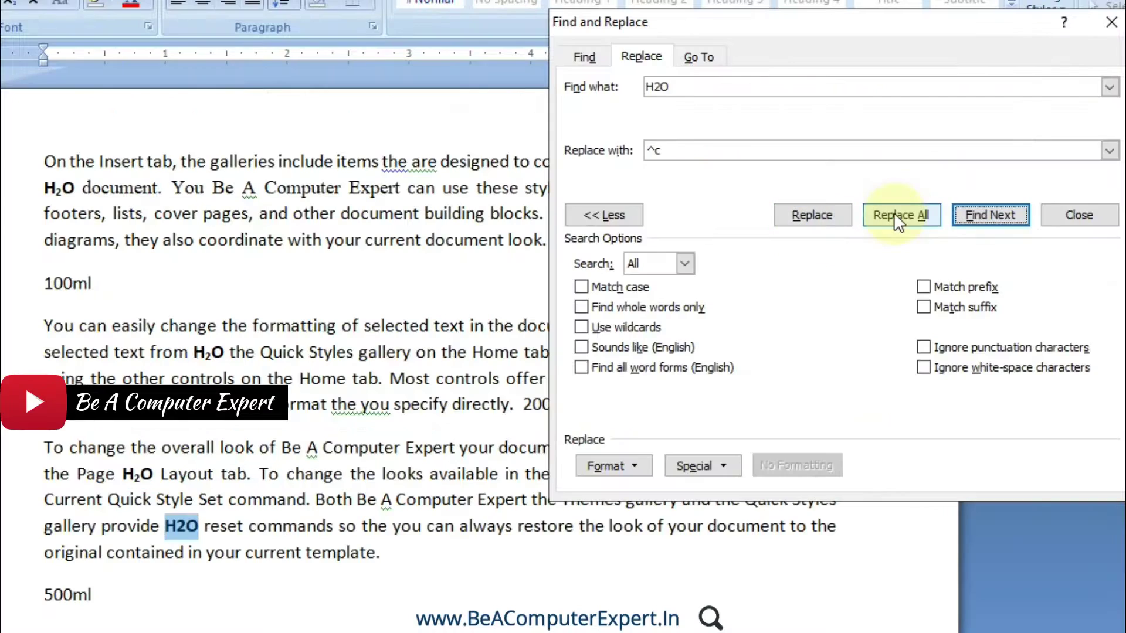
{"action": "left_click", "coordinate": [893, 214]}
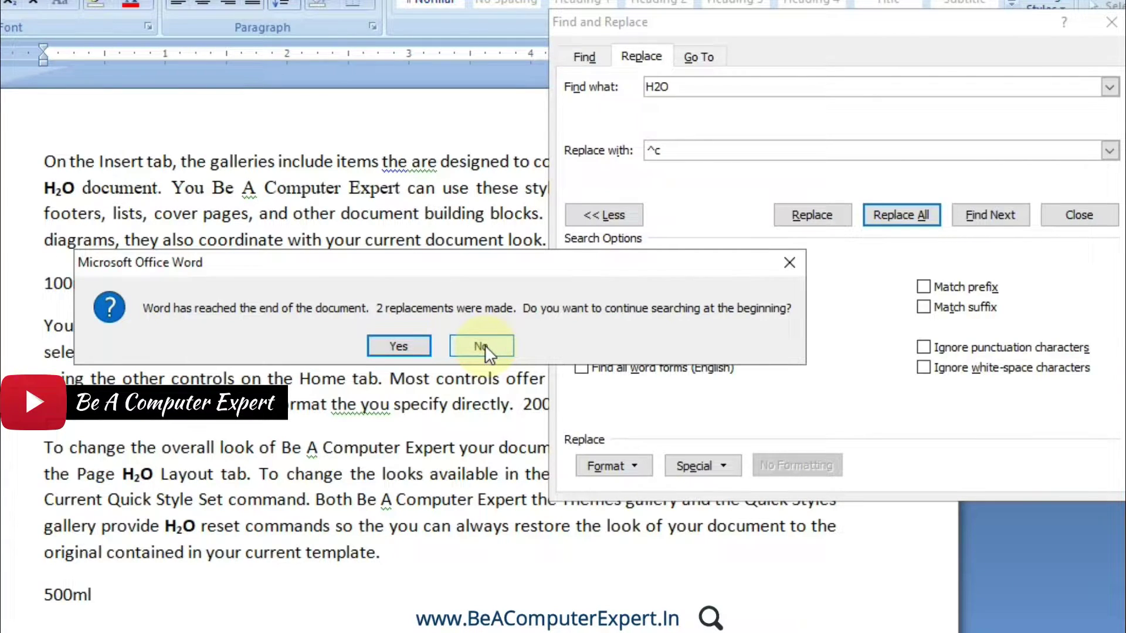
{"action": "left_click", "coordinate": [482, 346]}
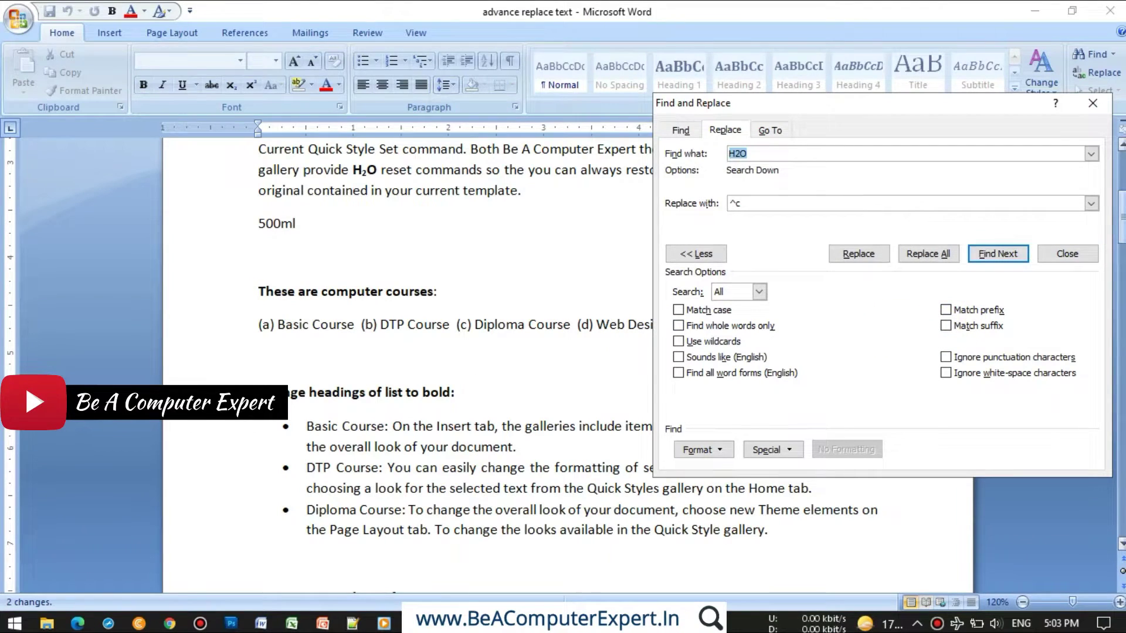
Clear both the search text and the replacement text, and close Find and Replace.
{"action": "left_click_drag", "start_coordinate": [1125, 188], "coordinate": [1125, 123]}
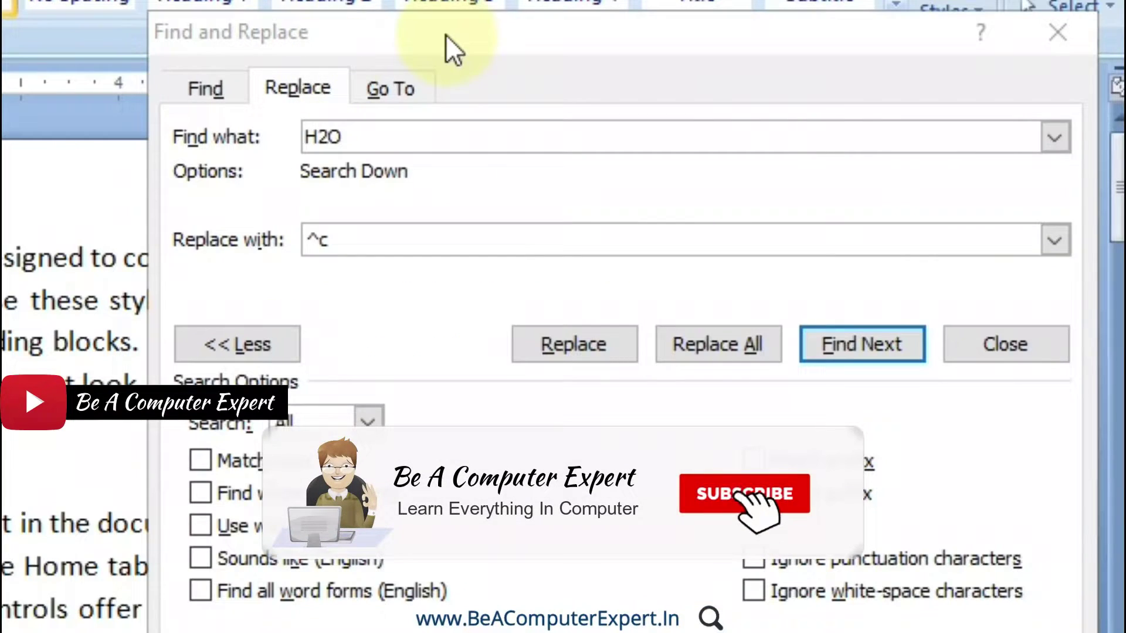
{"action": "double_click", "coordinate": [749, 154]}
{"action": "key", "text": "Delete"}
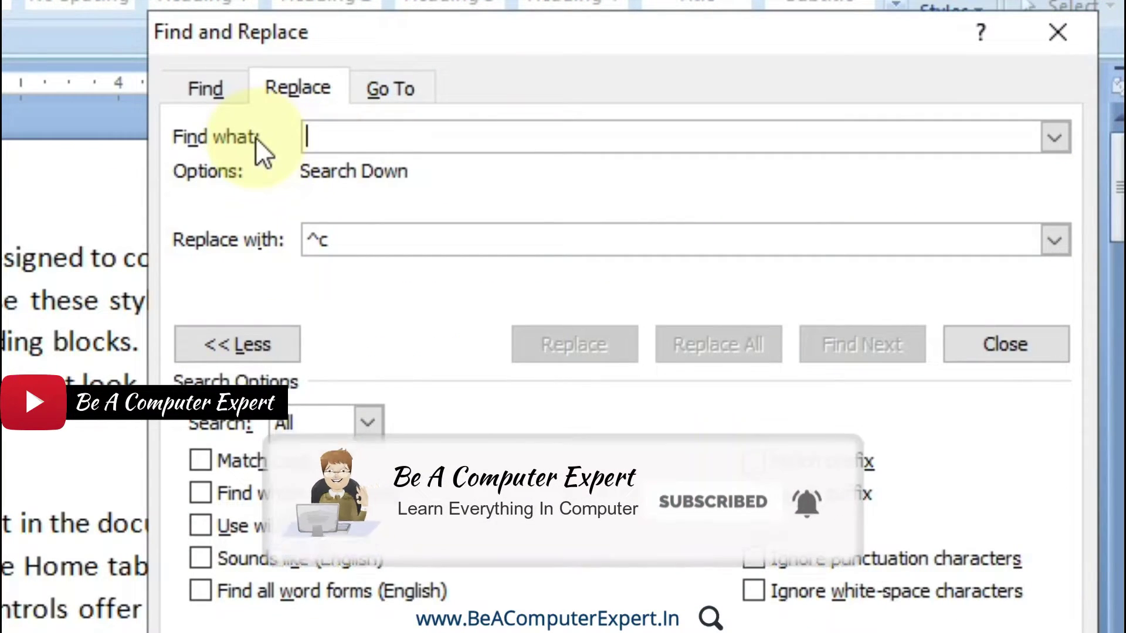
{"action": "left_click_drag", "start_coordinate": [349, 248], "coordinate": [287, 247]}
{"action": "key", "text": "Delete"}
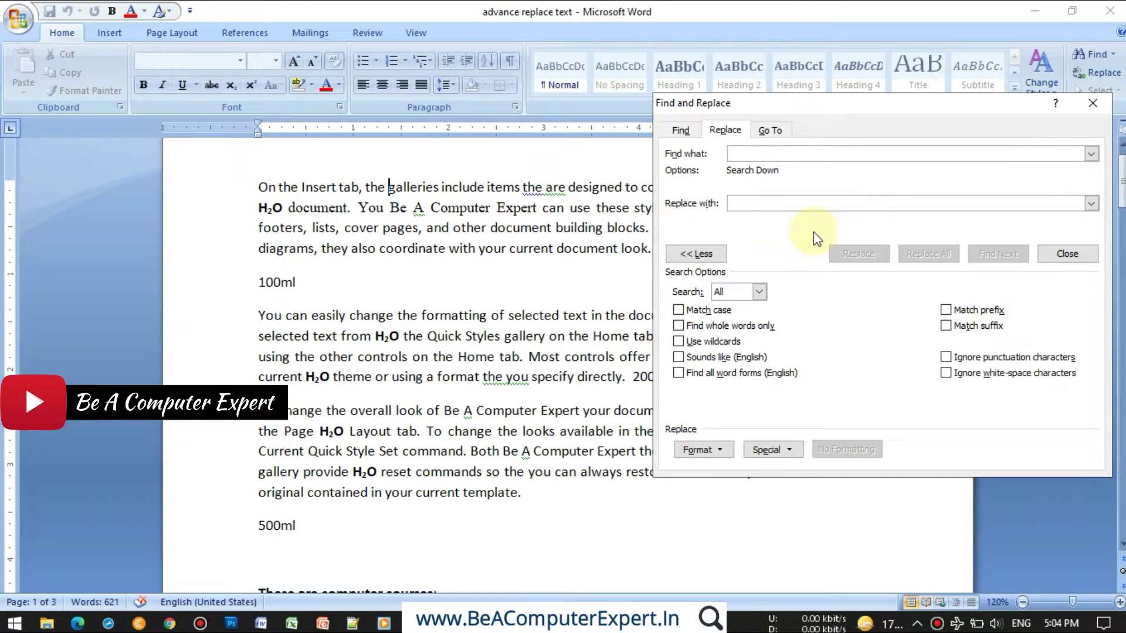
{"action": "left_click", "coordinate": [1092, 105]}
Select the whole course list line, from (a) Basic Course to (d) Web Designing Course, under "These are computer courses".
{"action": "left_click_drag", "start_coordinate": [1122, 176], "coordinate": [1122, 228]}
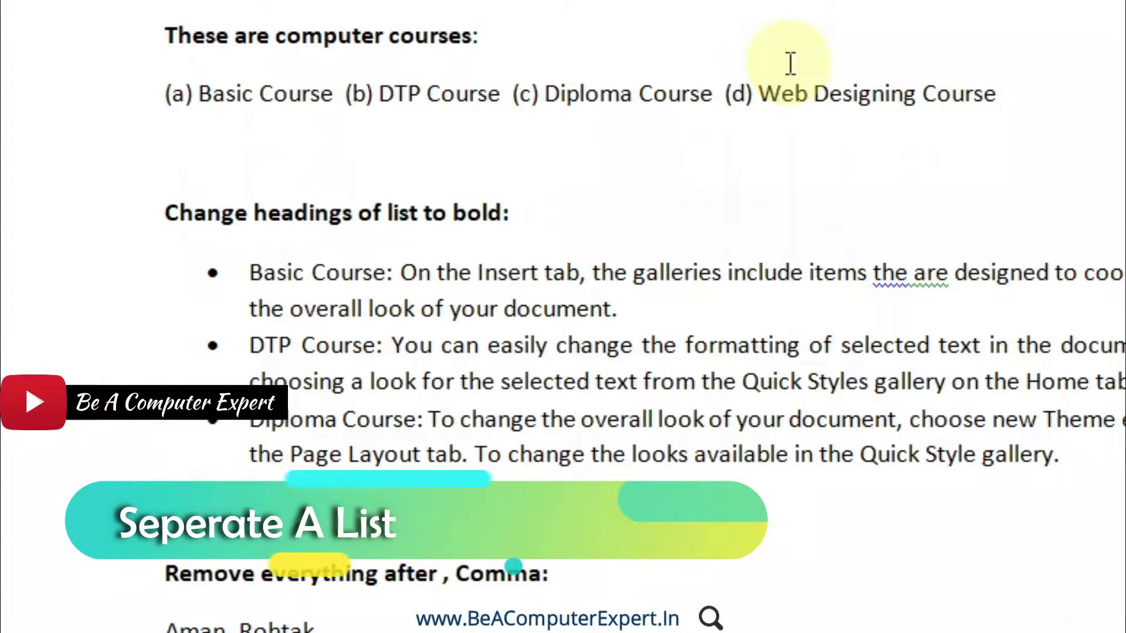
{"action": "left_click_drag", "start_coordinate": [998, 91], "coordinate": [167, 79]}
{"action": "left_click", "coordinate": [279, 108]}
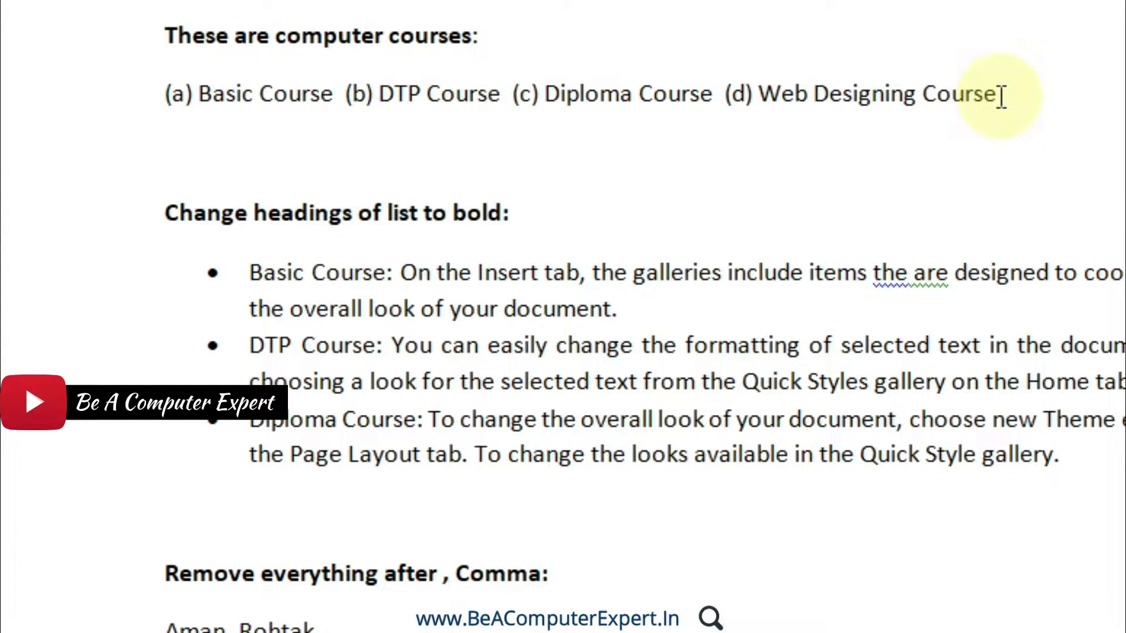
{"action": "left_click_drag", "start_coordinate": [1000, 95], "coordinate": [167, 105]}
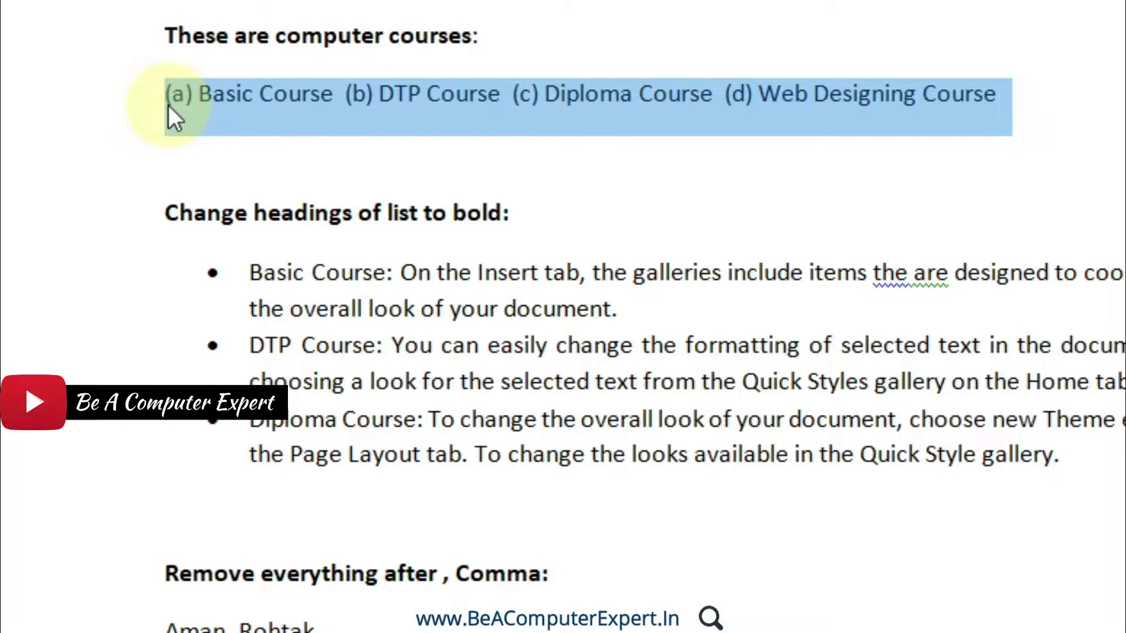
Reopen Replace for the selected list, clear the old search and replacement texts, and set the text to find to an opening parenthesis "(".
{"action": "key", "text": "ctrl+h"}
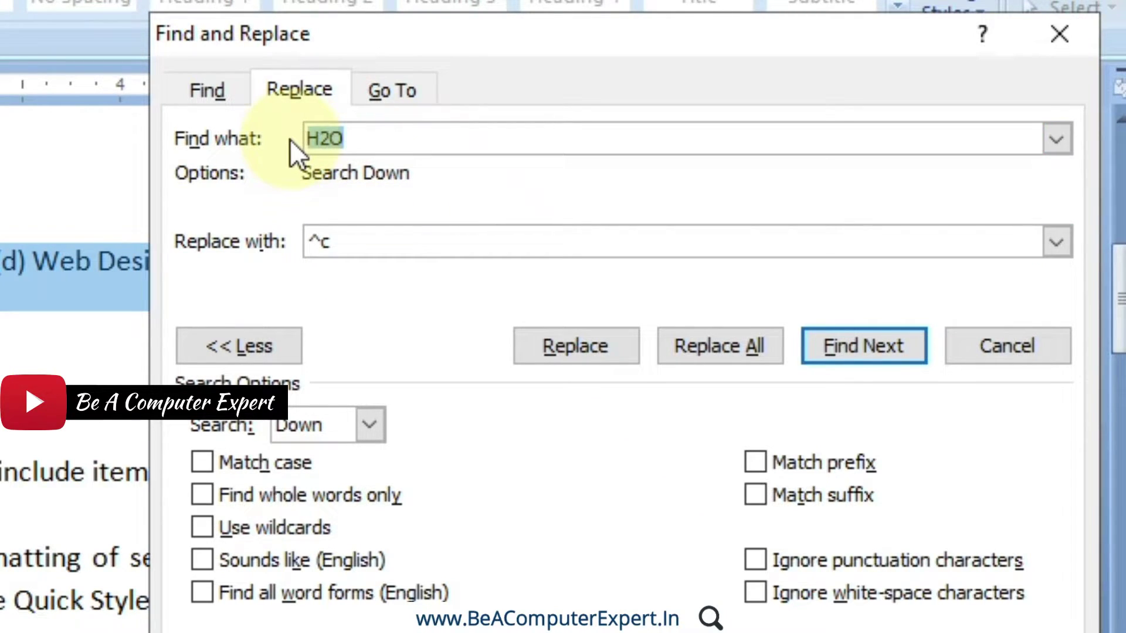
{"action": "key", "text": "Delete"}
{"action": "left_click_drag", "start_coordinate": [390, 240], "coordinate": [188, 221]}
{"action": "key", "text": "Delete"}
{"action": "left_click", "coordinate": [325, 141]}
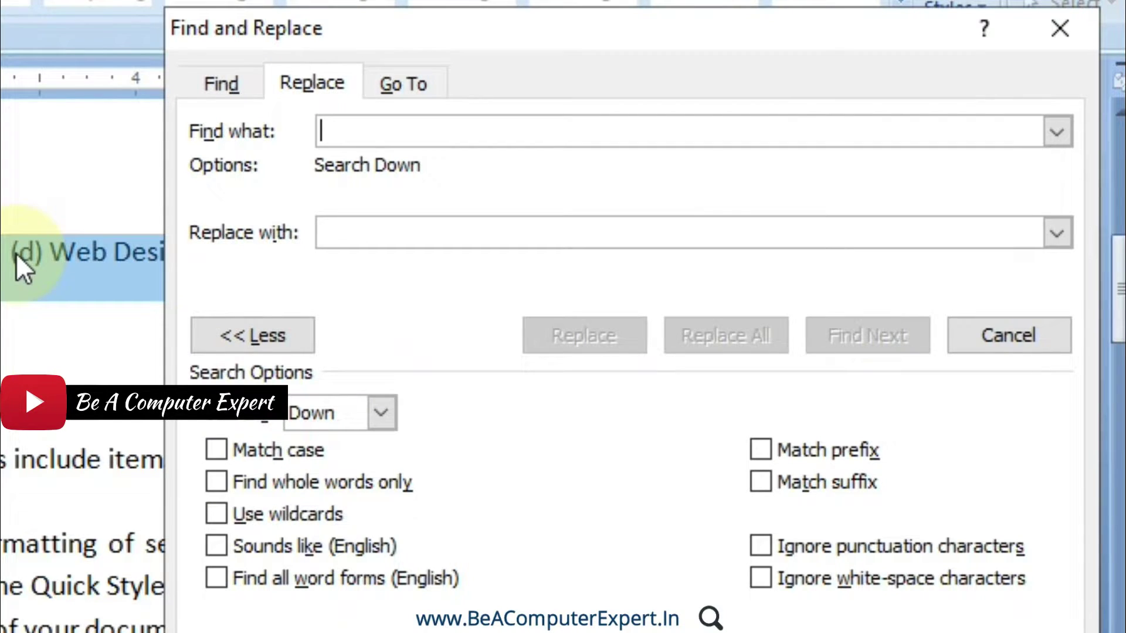
{"action": "type", "text": "("}
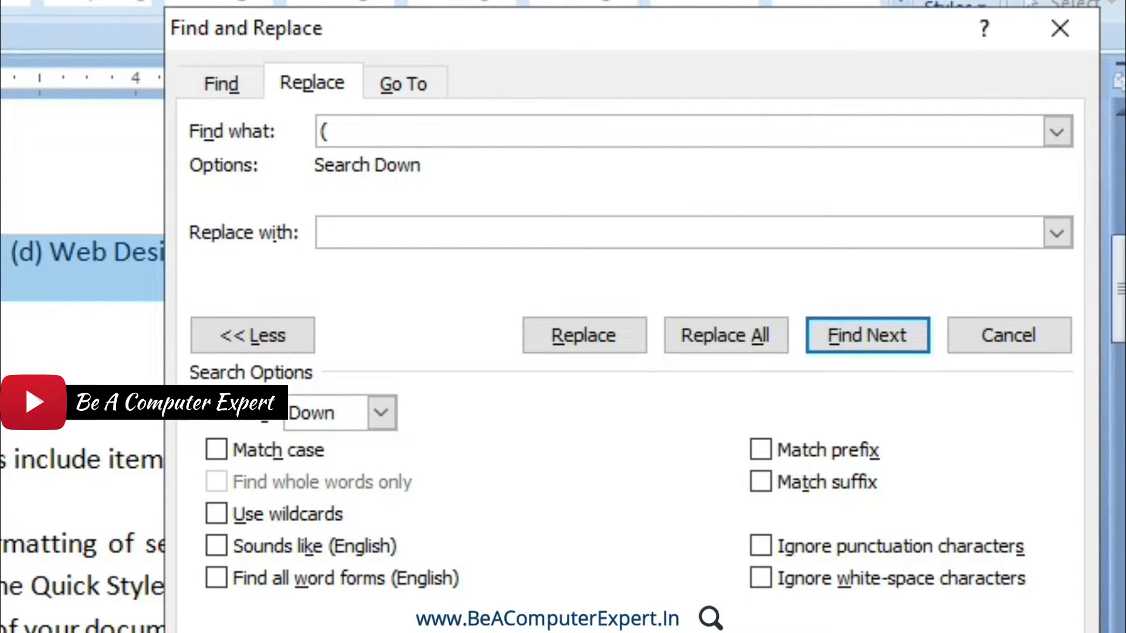
{"action": "left_click", "coordinate": [338, 132]}
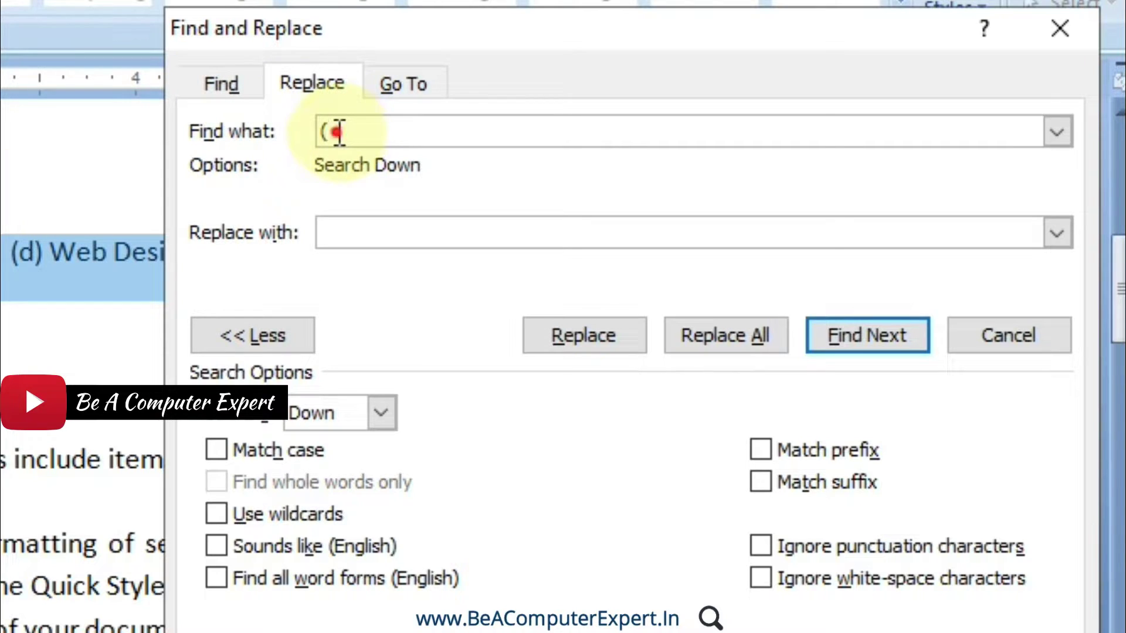
Show the document's paragraph marks and hidden formatting symbols to examine them, and hide them again.
{"action": "left_click", "coordinate": [341, 232]}
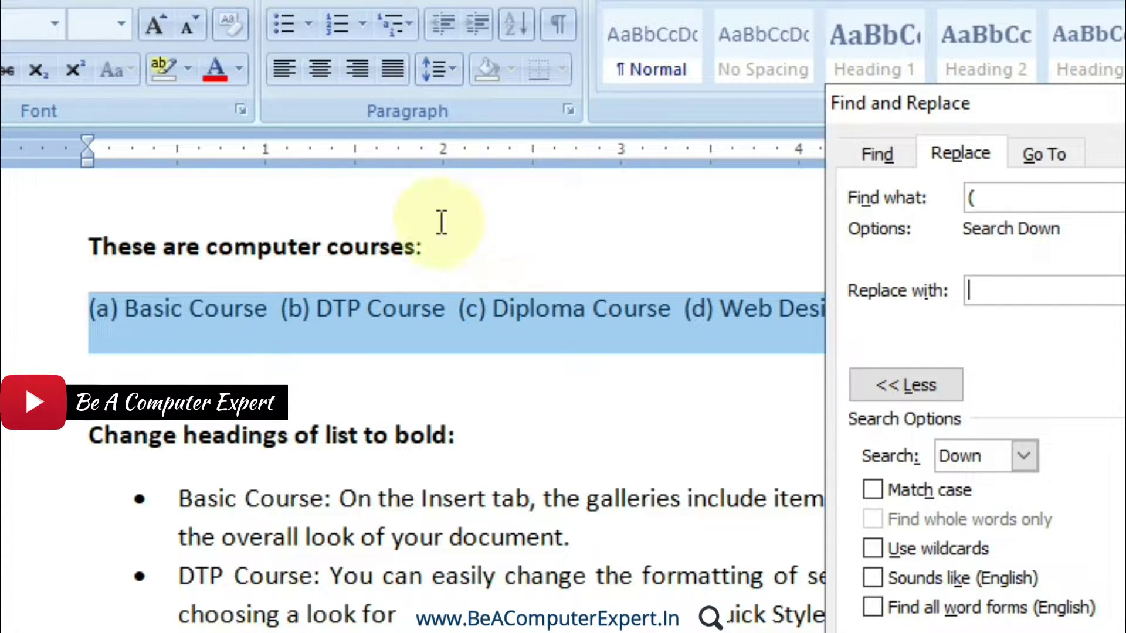
{"action": "left_click", "coordinate": [442, 221]}
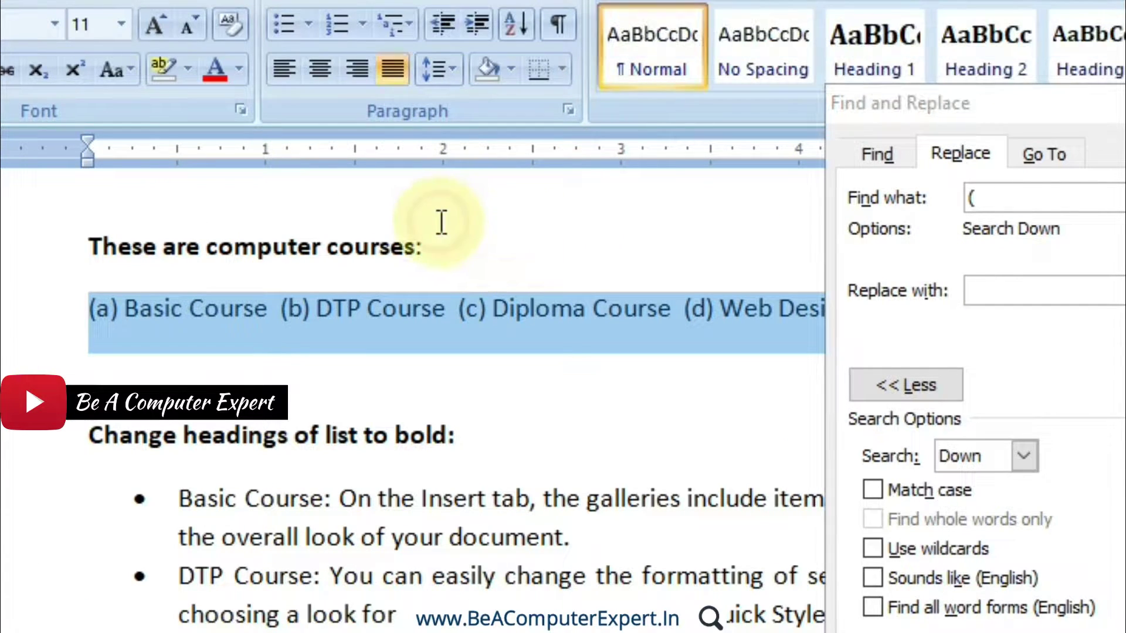
{"action": "left_click", "coordinate": [558, 23]}
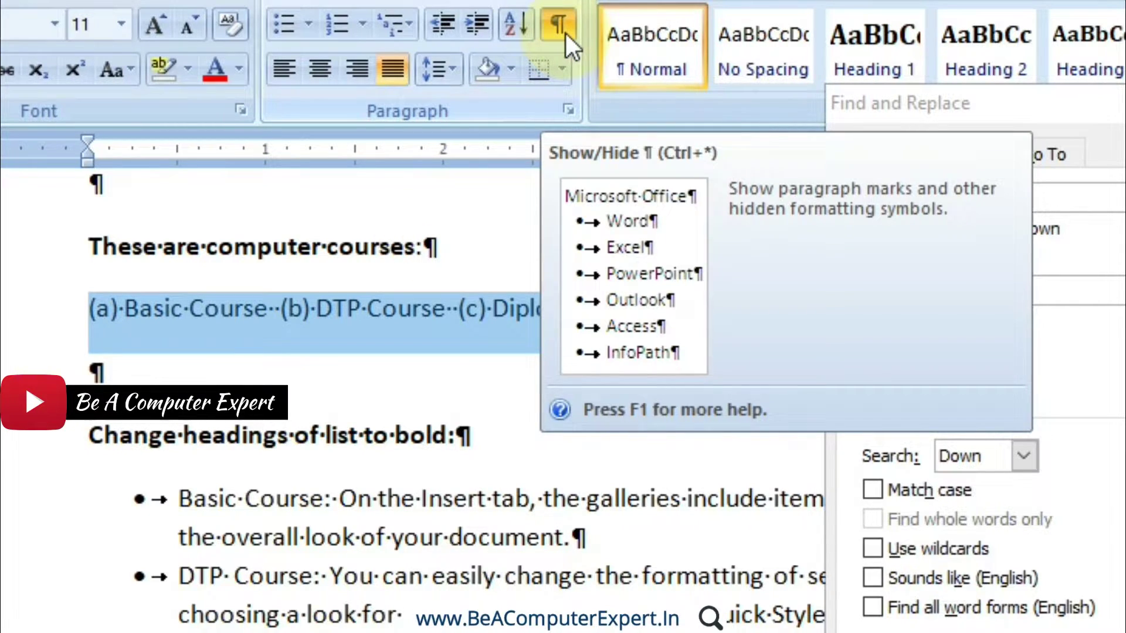
{"action": "left_click", "coordinate": [565, 33]}
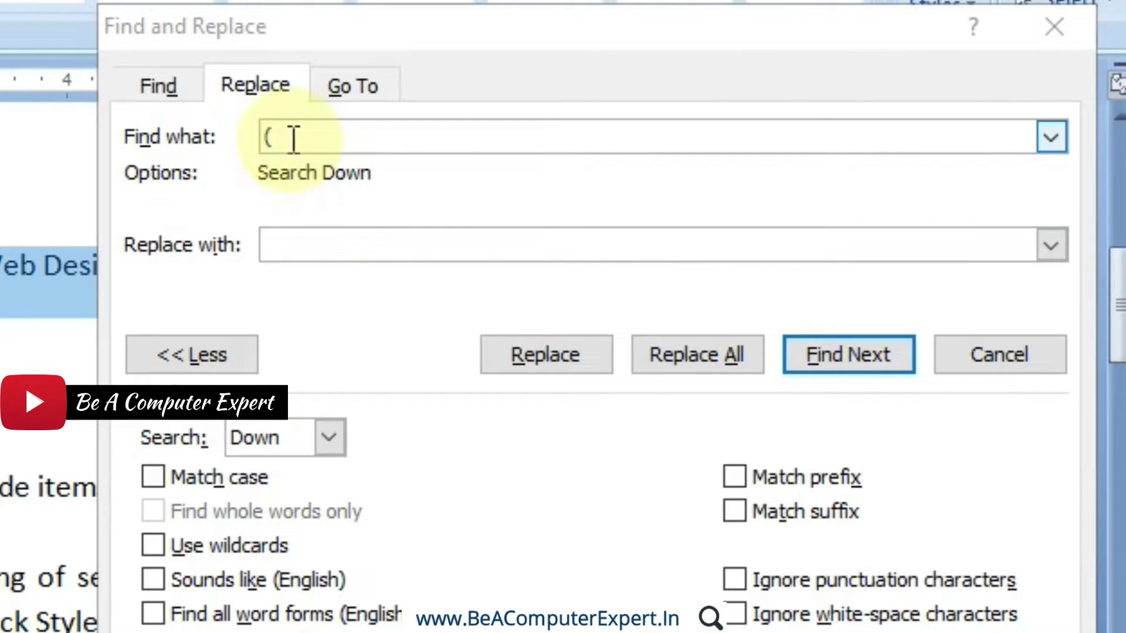
{"action": "left_click", "coordinate": [993, 201]}
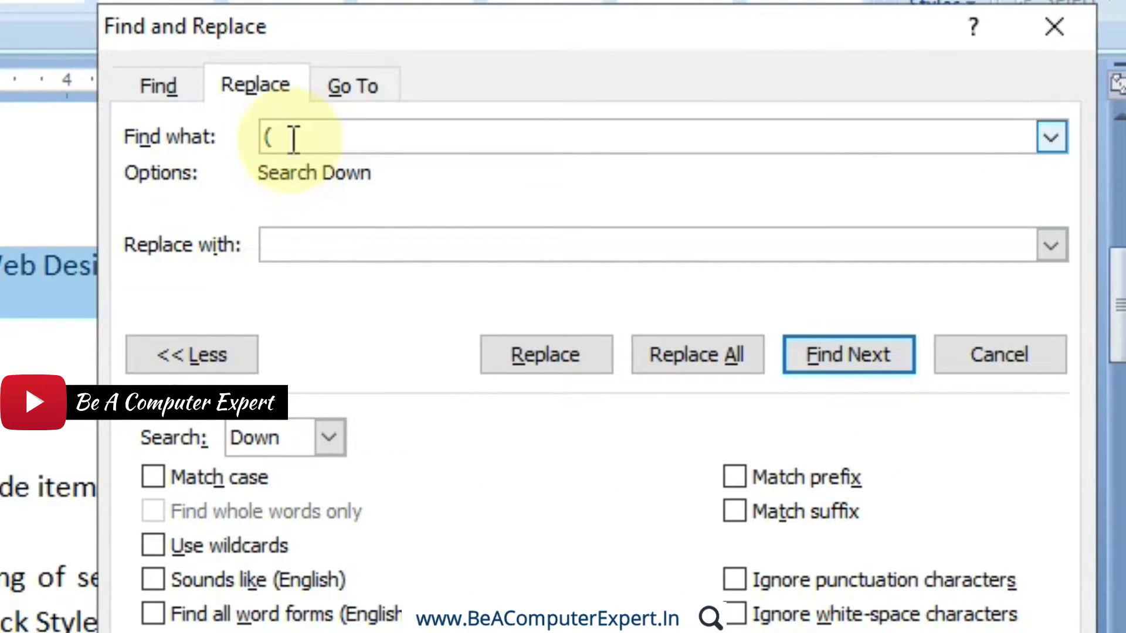
Try entering ^p as the replacement text for the opening parenthesis, then clear it.
{"action": "left_click", "coordinate": [283, 245]}
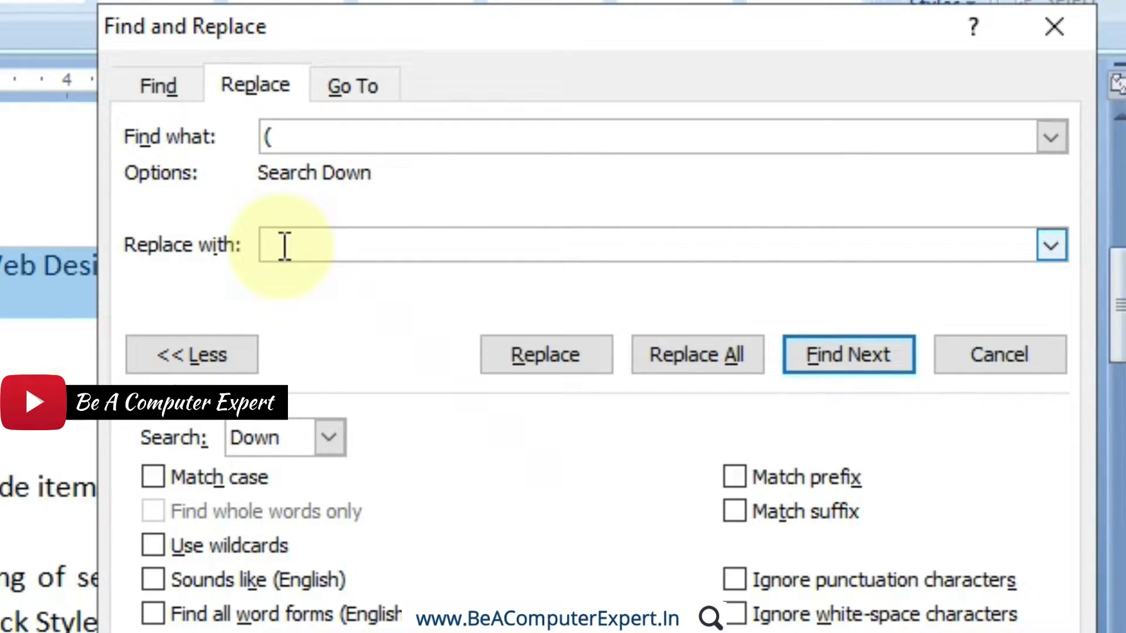
{"action": "type", "text": "^p"}
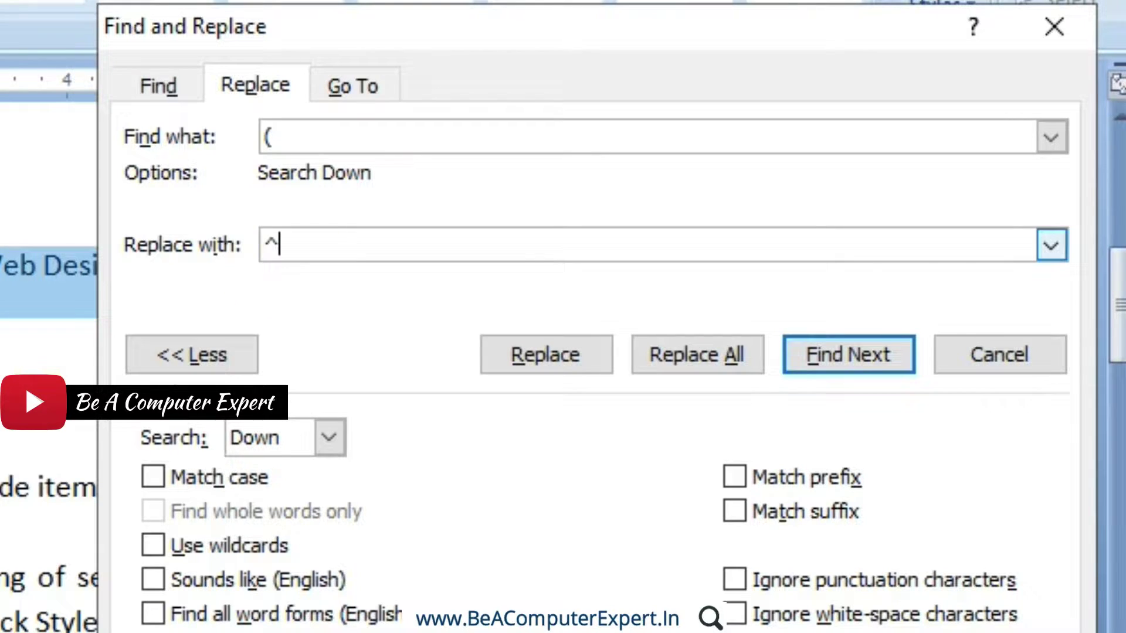
{"action": "key", "text": "BackSpace"}
{"action": "key", "text": "BackSpace"}
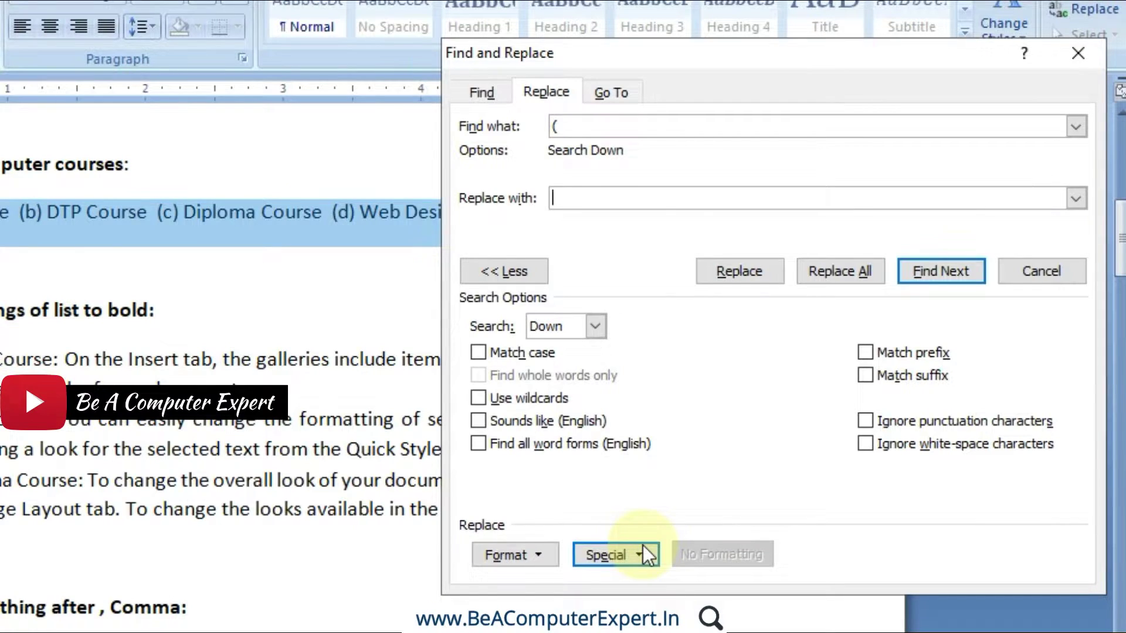
Replace each opening parenthesis in the selected course list with a paragraph mark (^p), one at a time, without searching the rest of the document.
{"action": "left_click", "coordinate": [642, 554]}
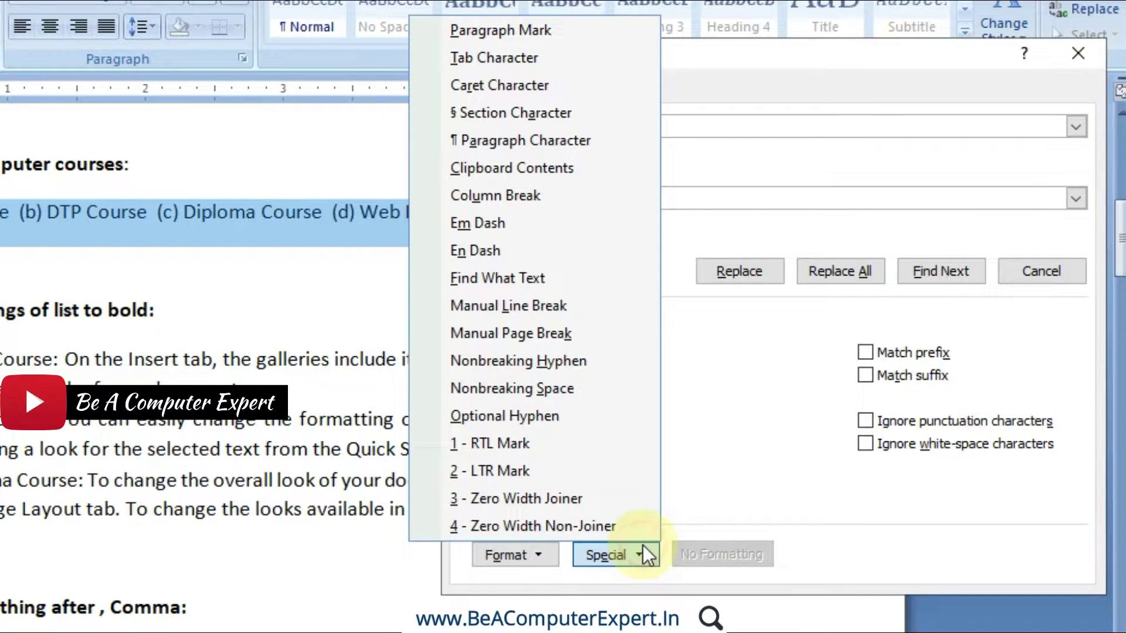
{"action": "left_click", "coordinate": [572, 40]}
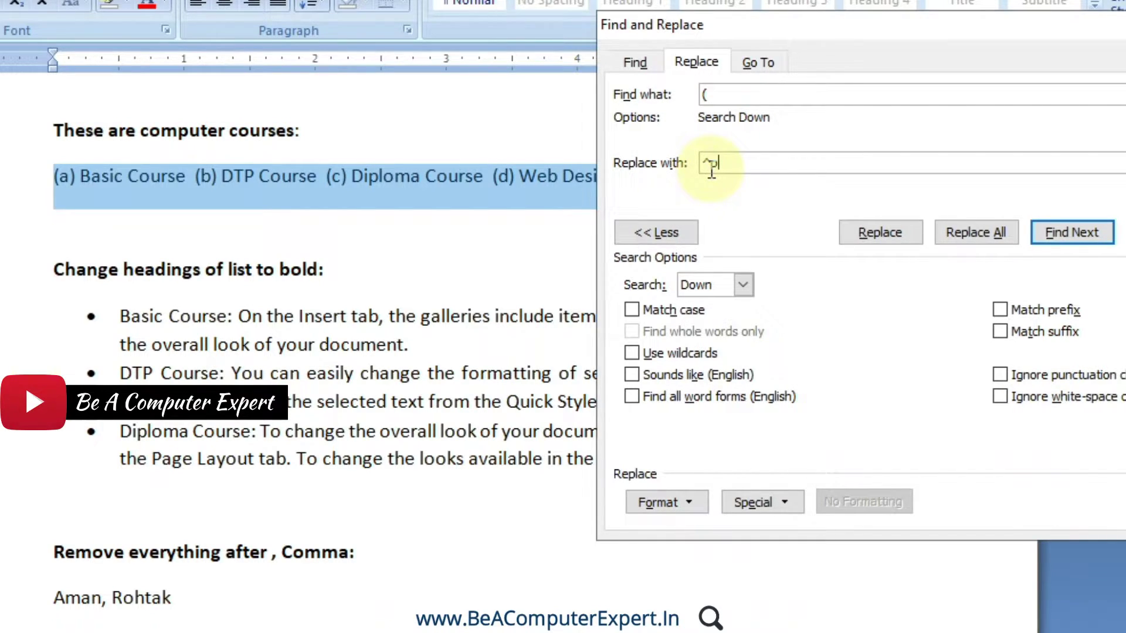
{"action": "left_click", "coordinate": [887, 230]}
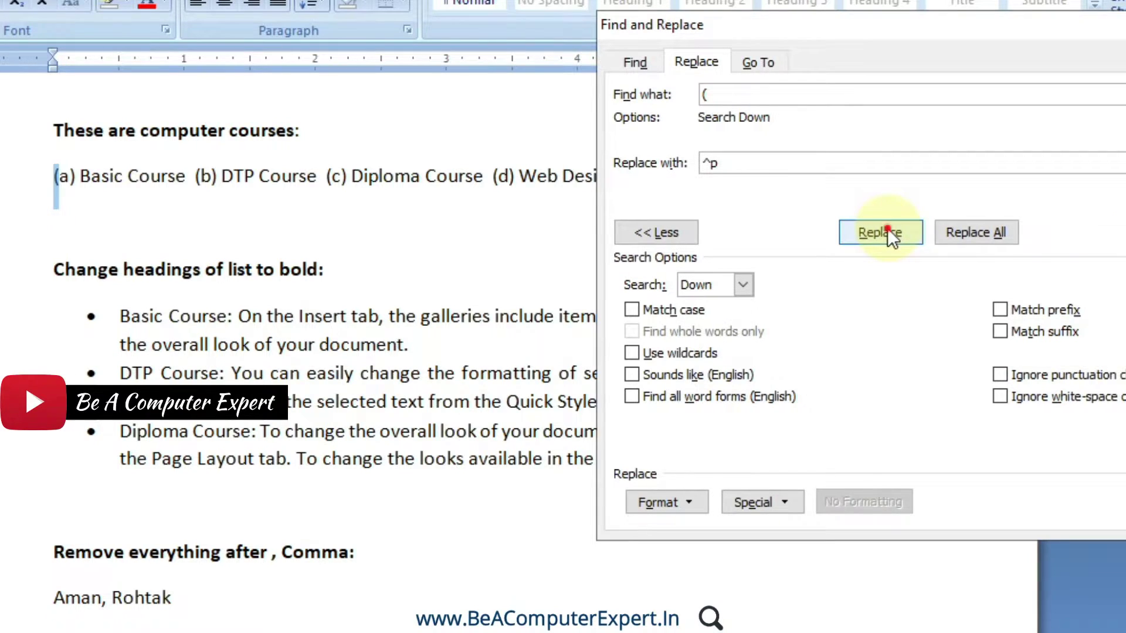
{"action": "left_click", "coordinate": [888, 229]}
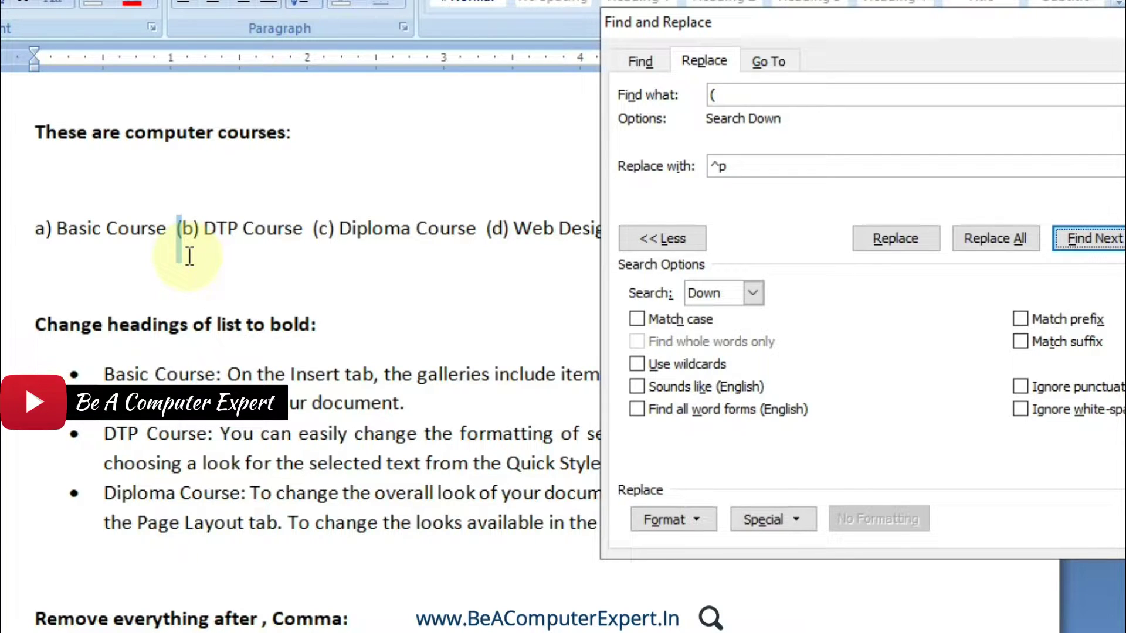
{"action": "left_click", "coordinate": [895, 240]}
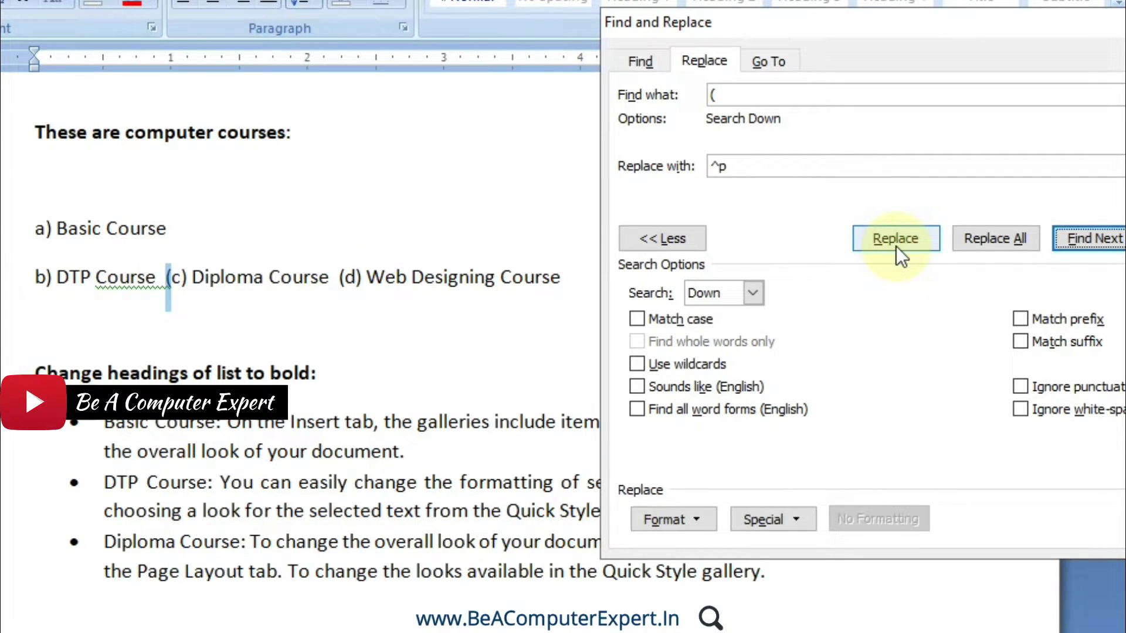
{"action": "left_click", "coordinate": [895, 247]}
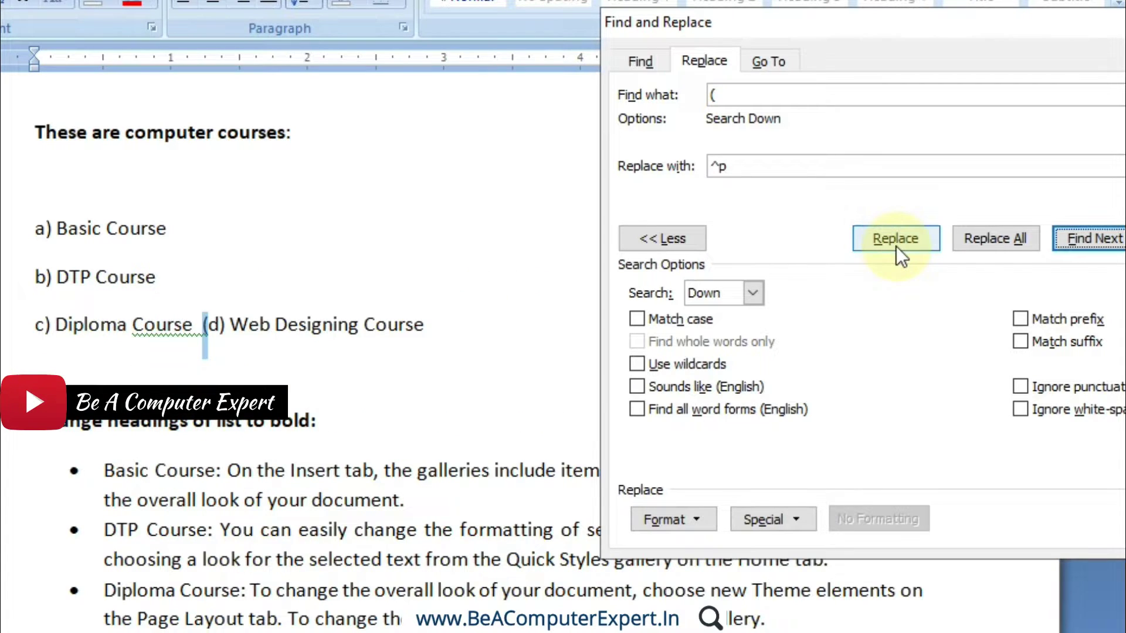
{"action": "left_click", "coordinate": [896, 246]}
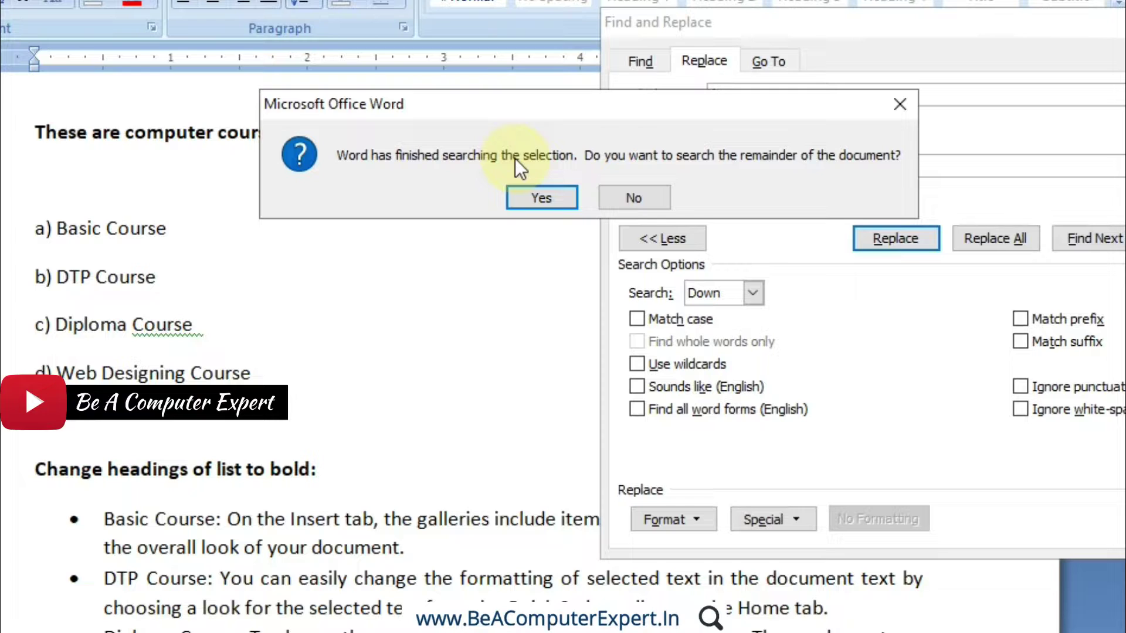
{"action": "left_click", "coordinate": [621, 197]}
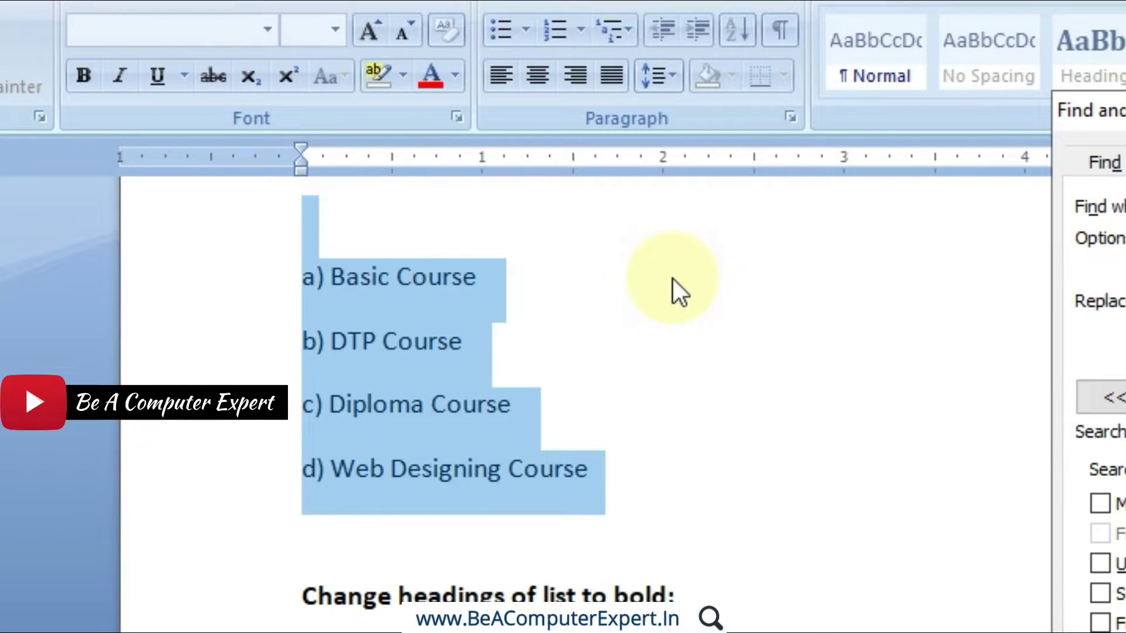
Show the paragraph marks to examine the line ends of the separated course list, and hide them again.
{"action": "left_click", "coordinate": [788, 0]}
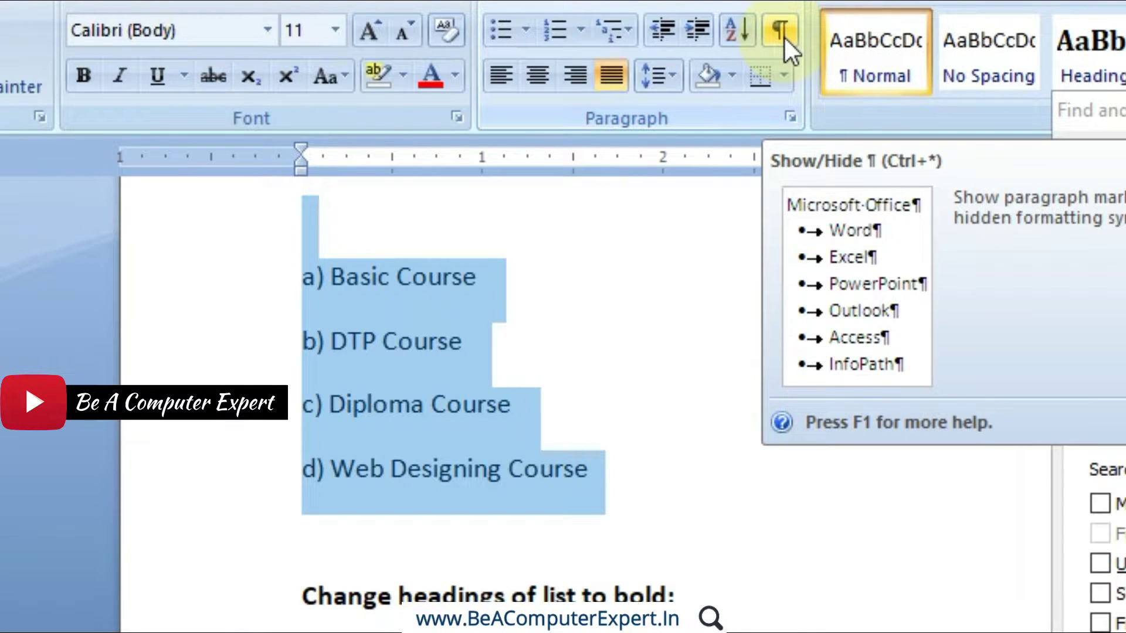
{"action": "left_click", "coordinate": [783, 37]}
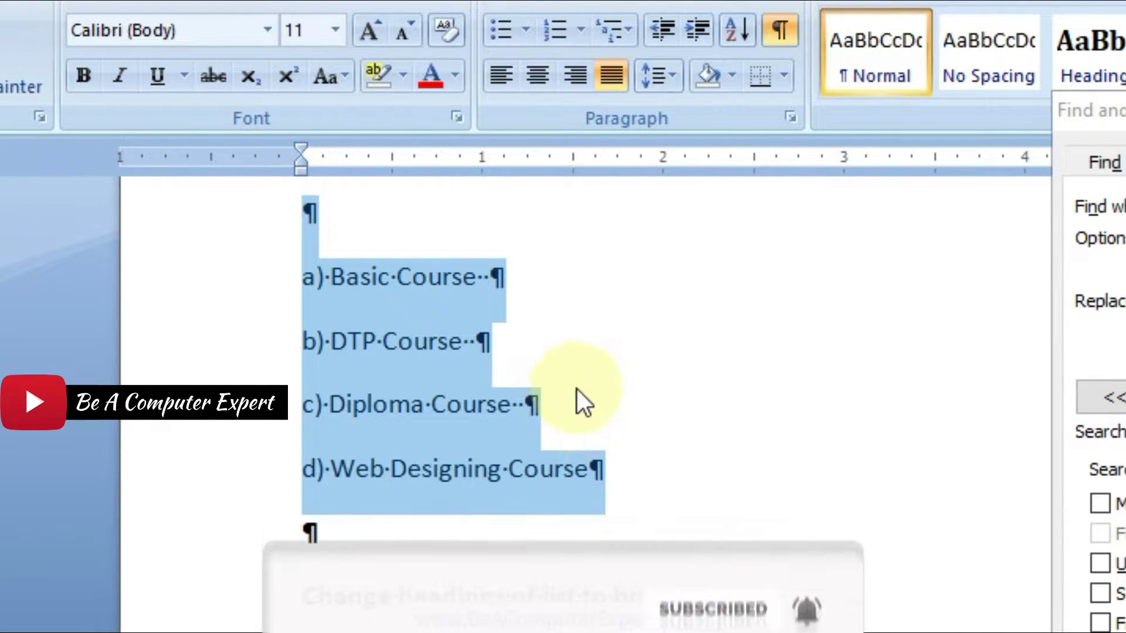
{"action": "left_click", "coordinate": [780, 30]}
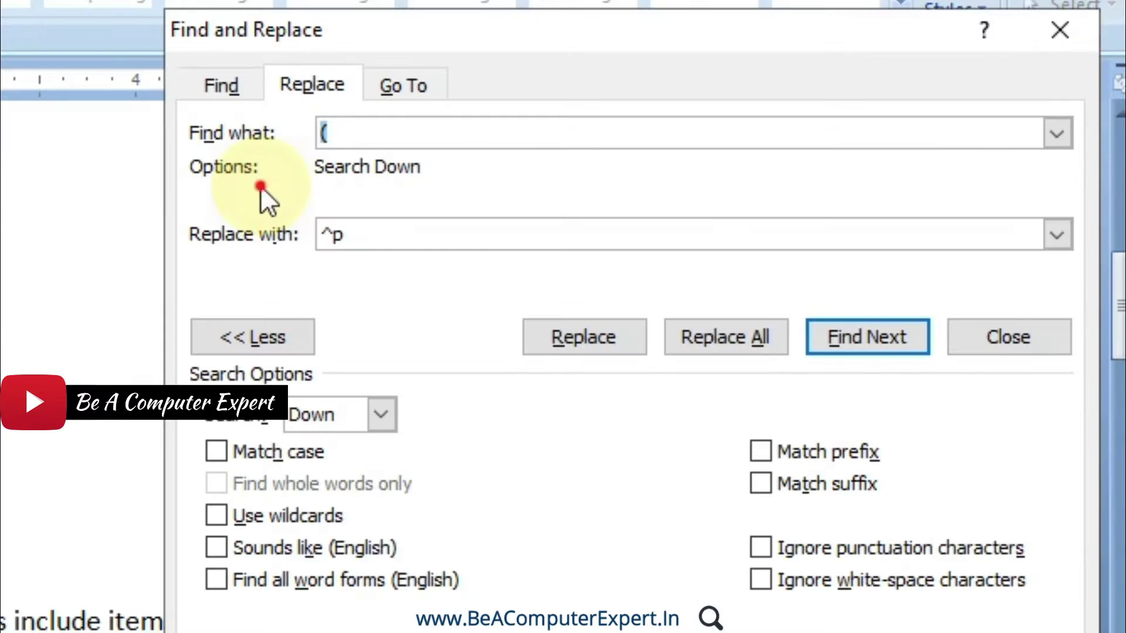
Clear the opening parenthesis from the search text and ^p from the replacement text.
{"action": "left_click", "coordinate": [351, 129]}
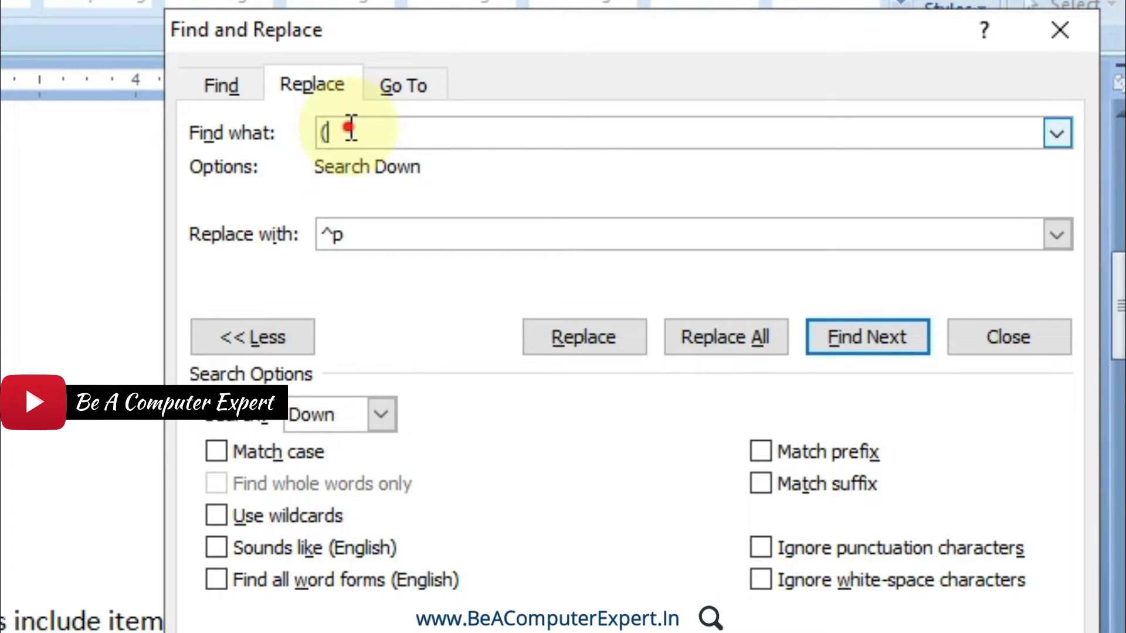
{"action": "key", "text": "BackSpace"}
{"action": "left_click", "coordinate": [387, 235]}
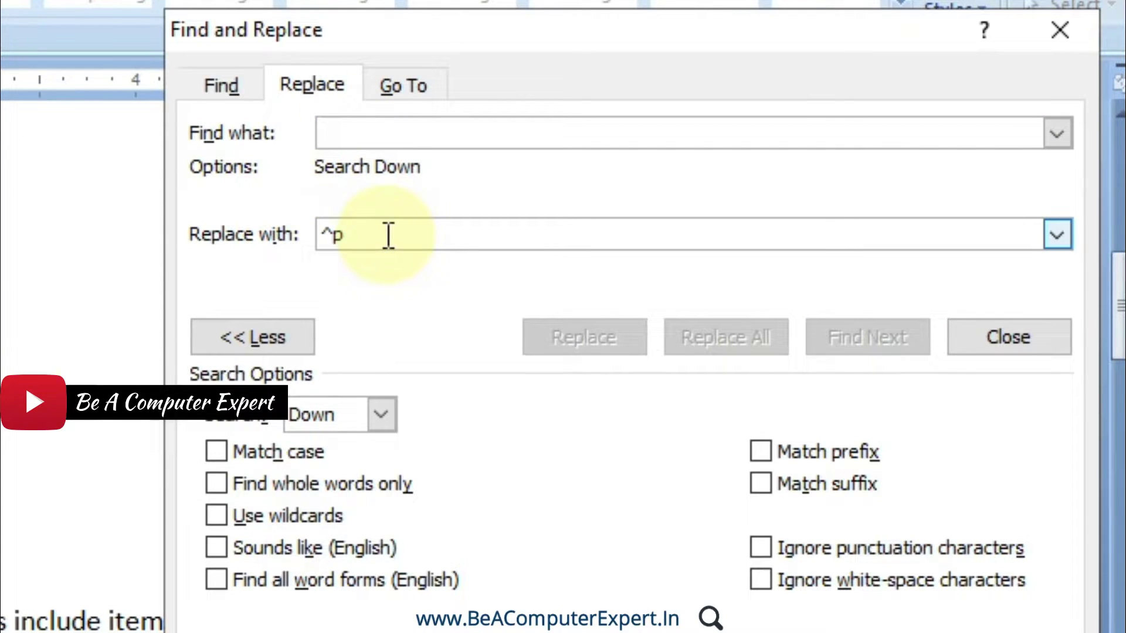
{"action": "key", "text": "BackSpace"}
{"action": "key", "text": "BackSpace"}
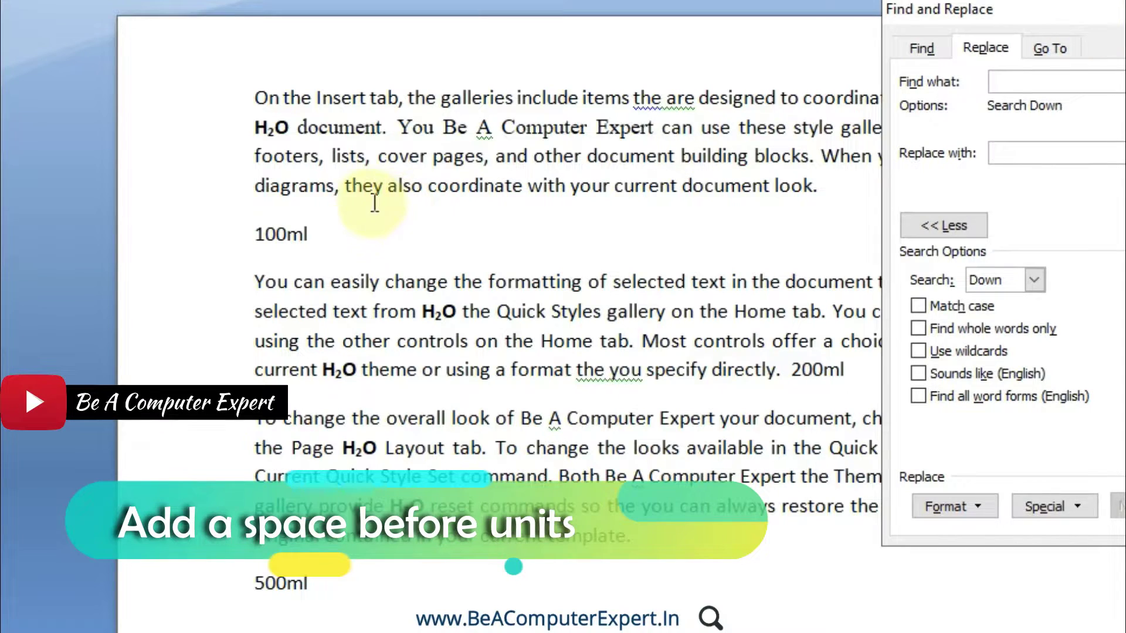
Examine the 100ml, 200ml and 500ml measurements in the document, checking where a space is missing between number and unit.
{"action": "left_click", "coordinate": [320, 240]}
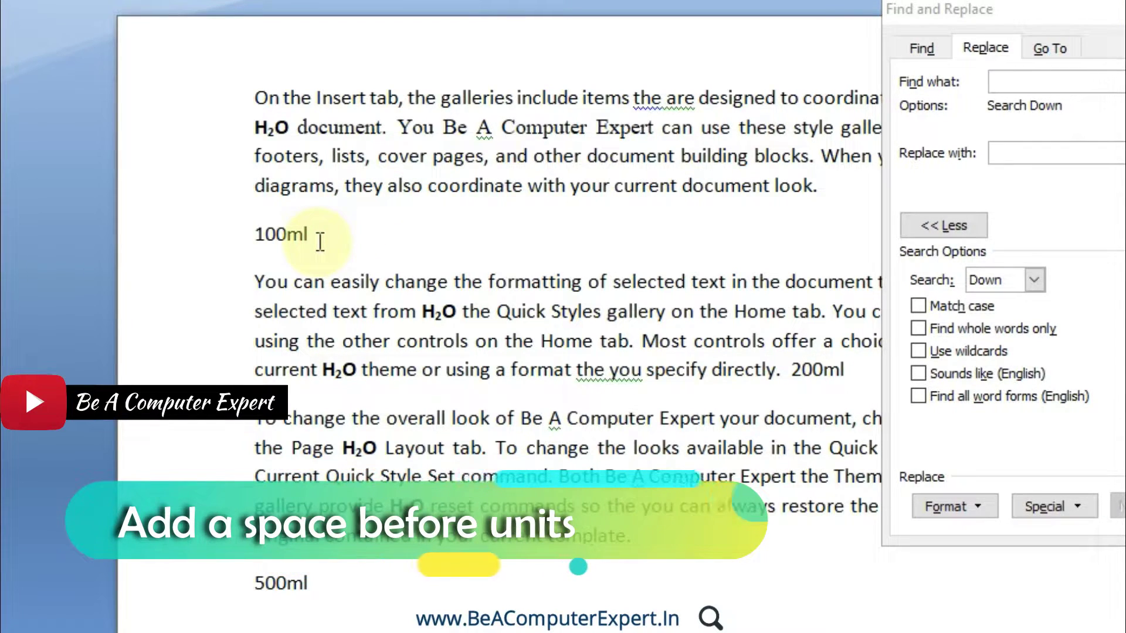
{"action": "left_click_drag", "start_coordinate": [310, 232], "coordinate": [259, 234]}
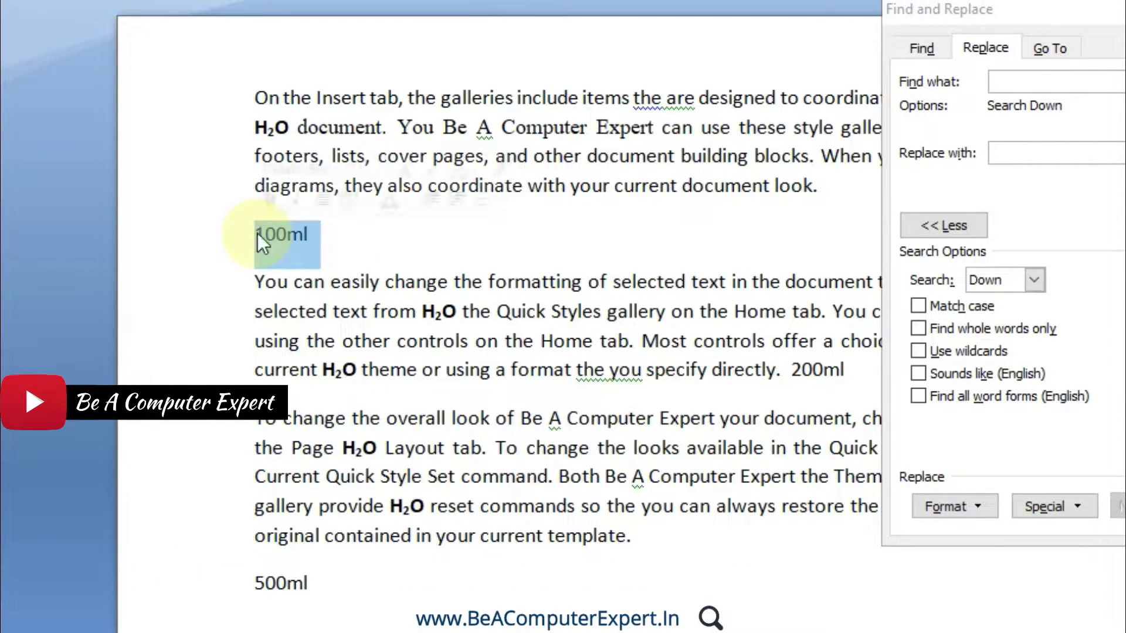
{"action": "left_click_drag", "start_coordinate": [842, 370], "coordinate": [805, 369]}
{"action": "left_click_drag", "start_coordinate": [307, 583], "coordinate": [275, 584]}
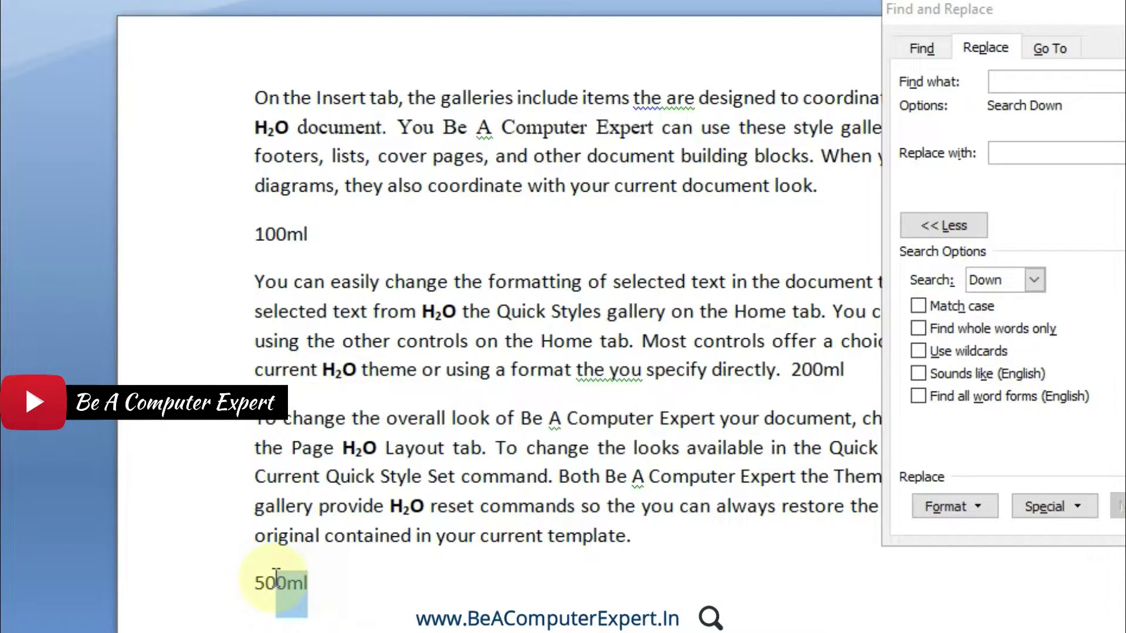
{"action": "left_click", "coordinate": [310, 235]}
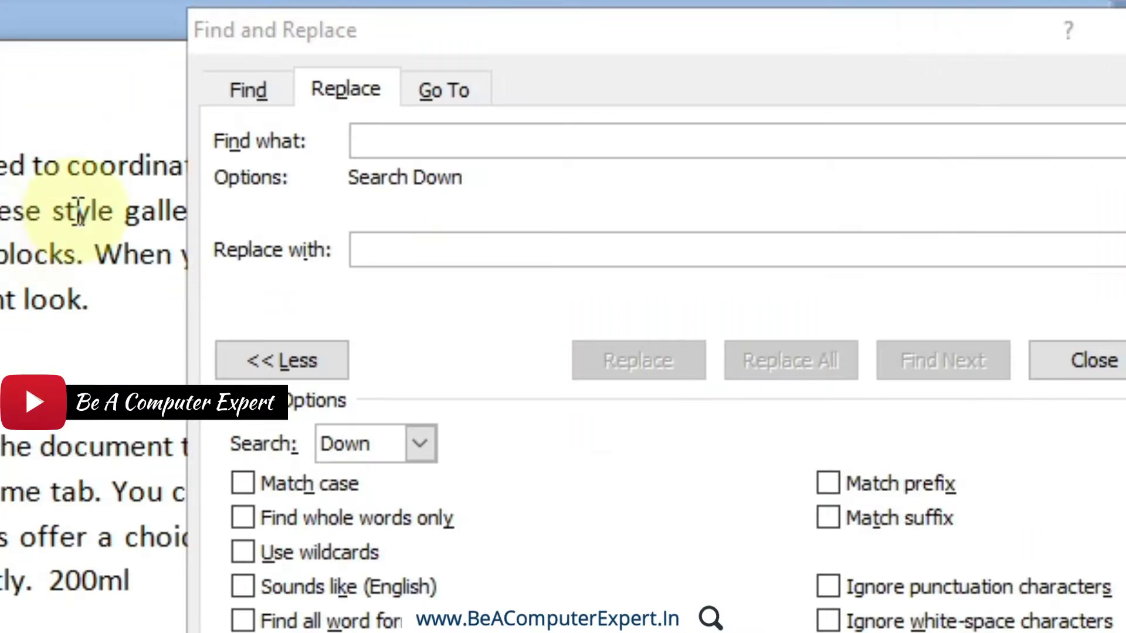
Enable wildcards for the search and place the cursor at the beginning of the first paragraph.
{"action": "left_click", "coordinate": [392, 136]}
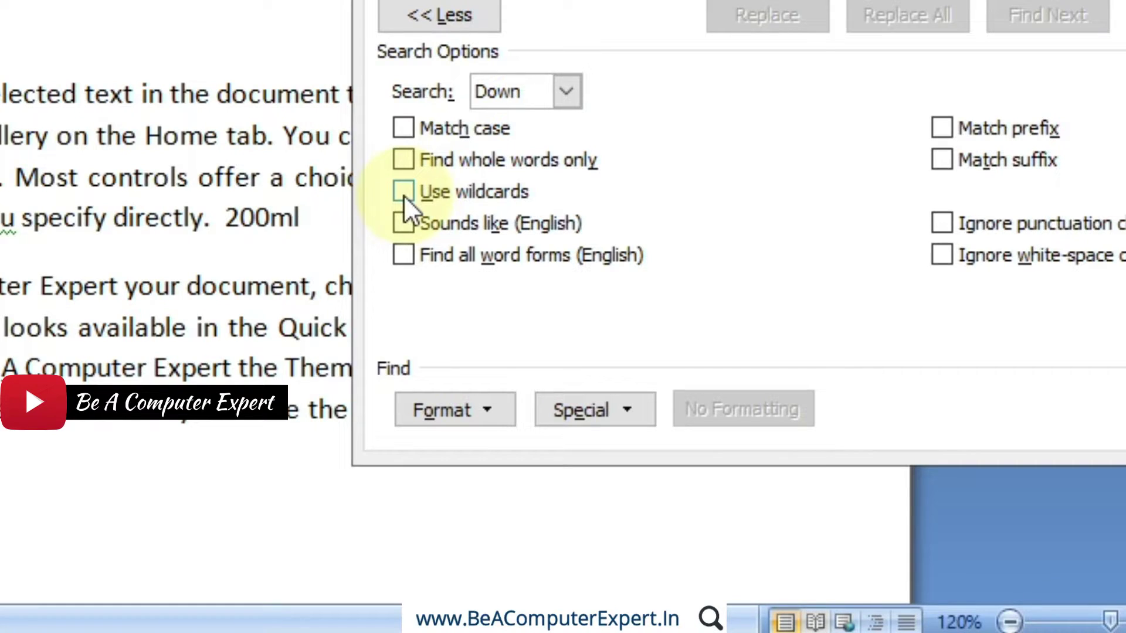
{"action": "left_click", "coordinate": [403, 193]}
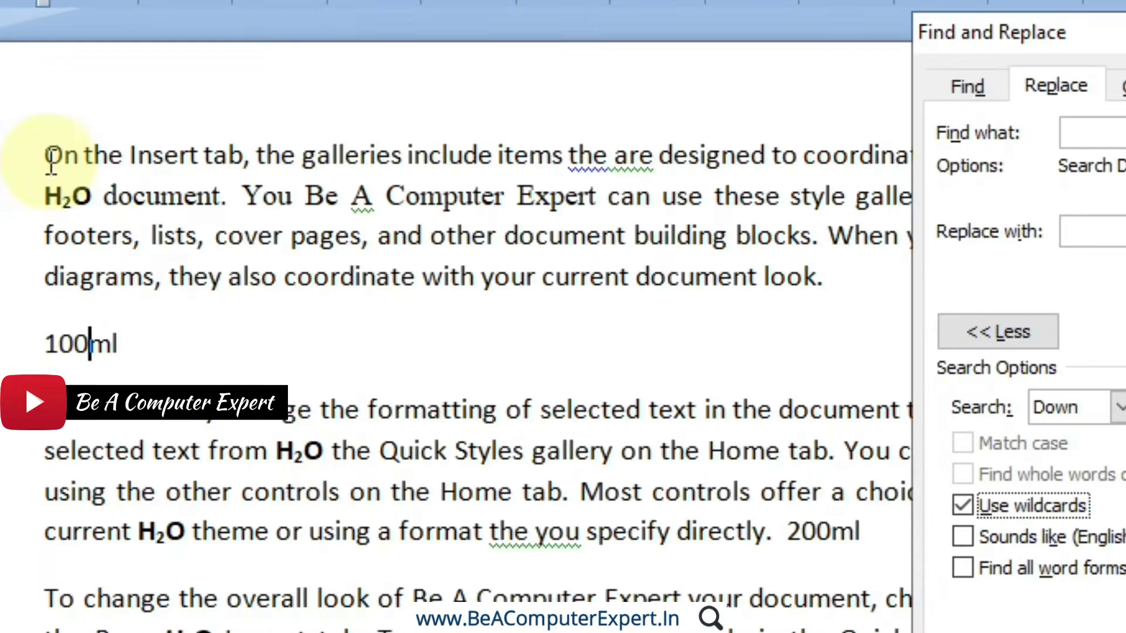
{"action": "left_click", "coordinate": [50, 153]}
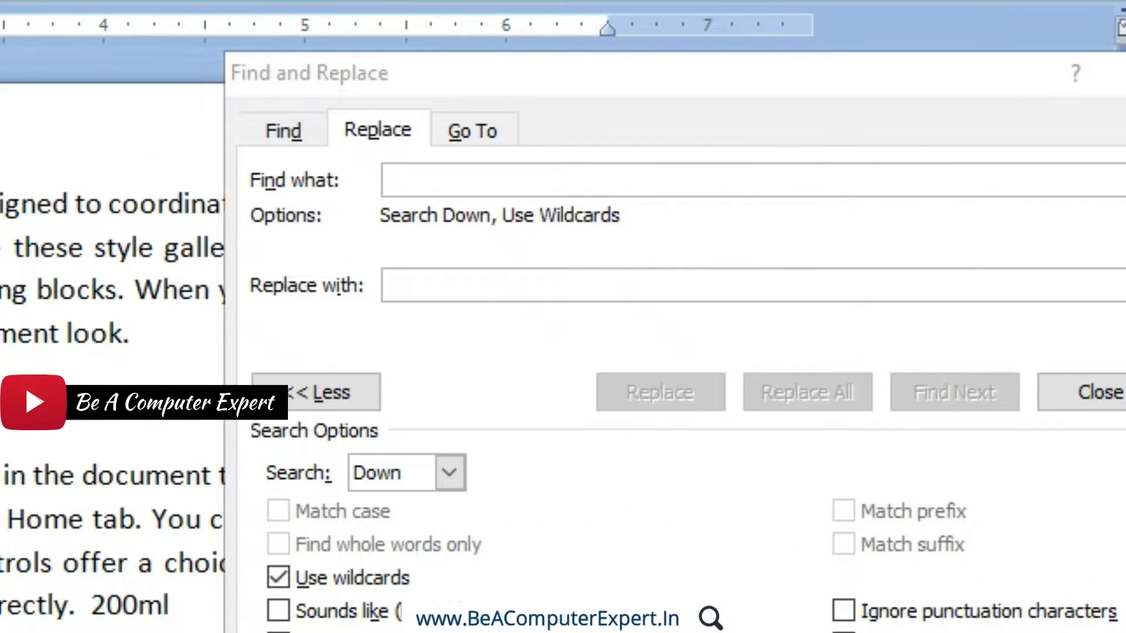
Set the text to find to [0-9]ml, using the Character in Range special pattern for the digits.
{"action": "left_click", "coordinate": [422, 179]}
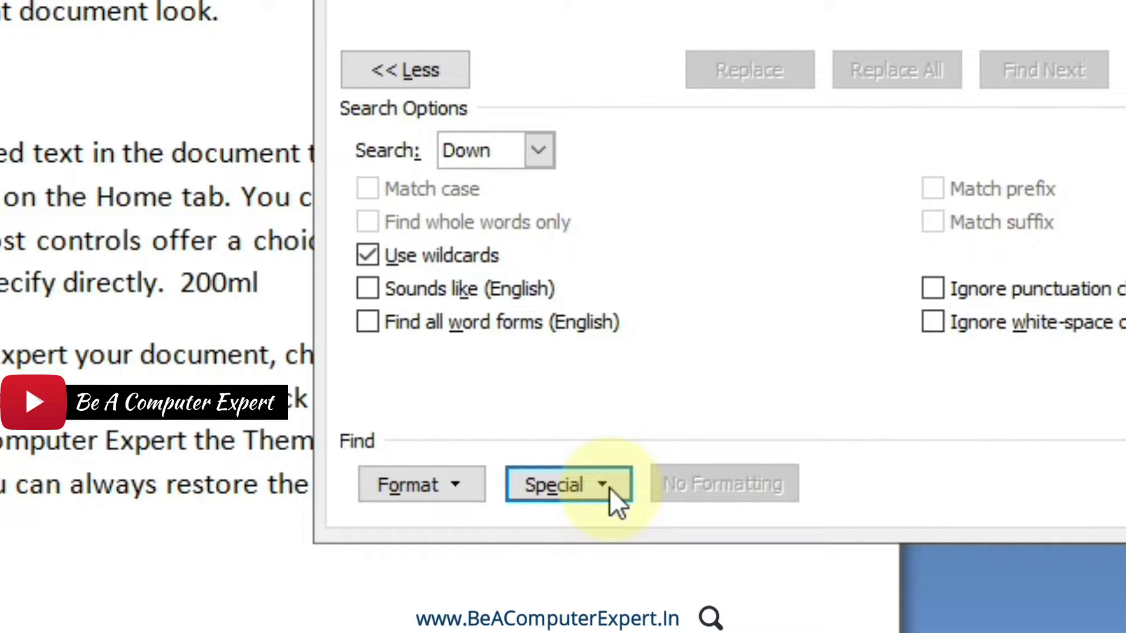
{"action": "left_click", "coordinate": [603, 485]}
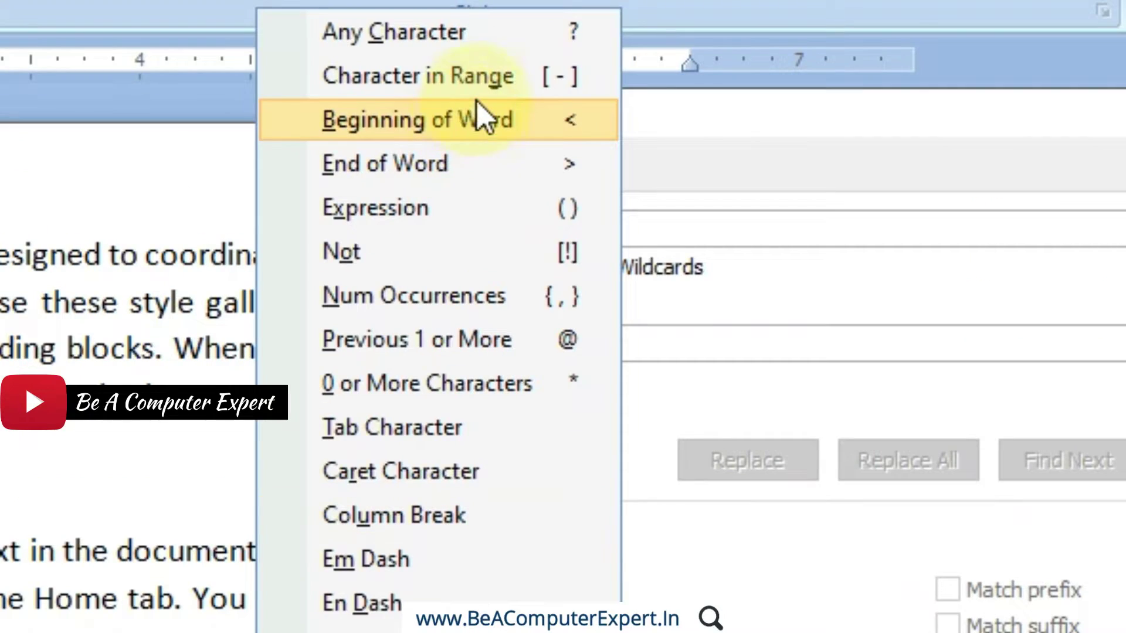
{"action": "left_click", "coordinate": [476, 92]}
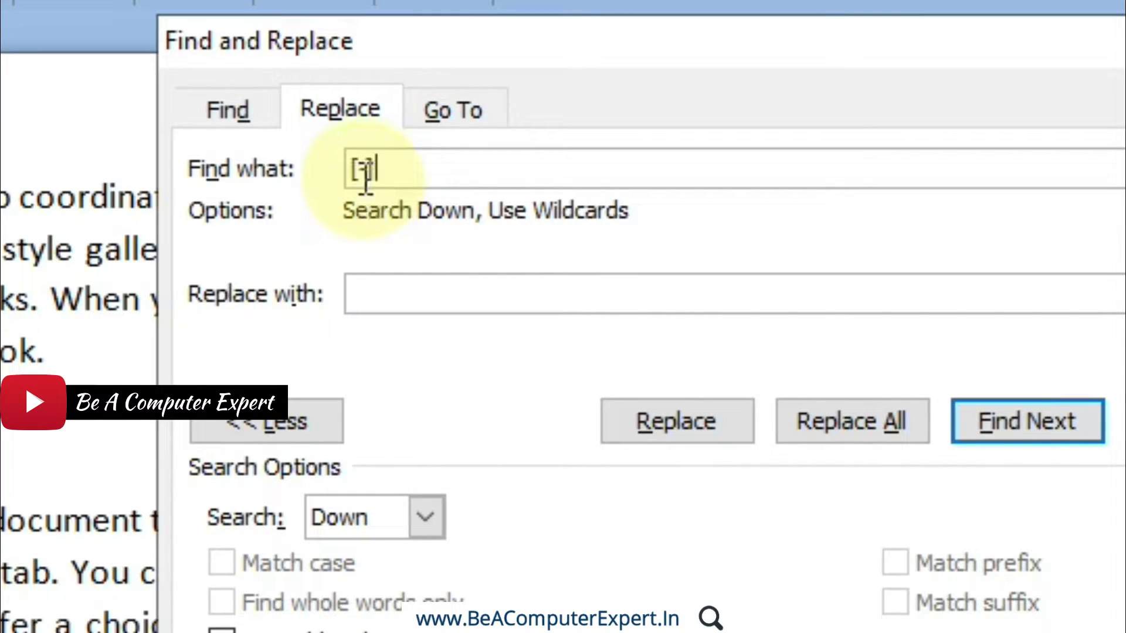
{"action": "left_click", "coordinate": [459, 229]}
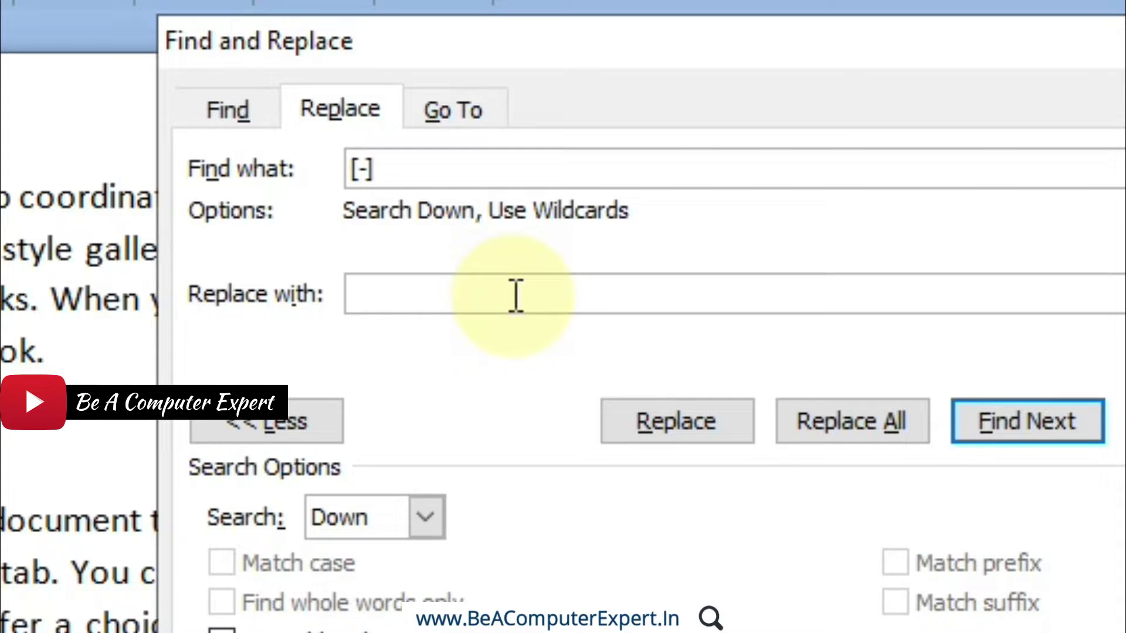
{"action": "type", "text": "0"}
{"action": "key", "text": "Right"}
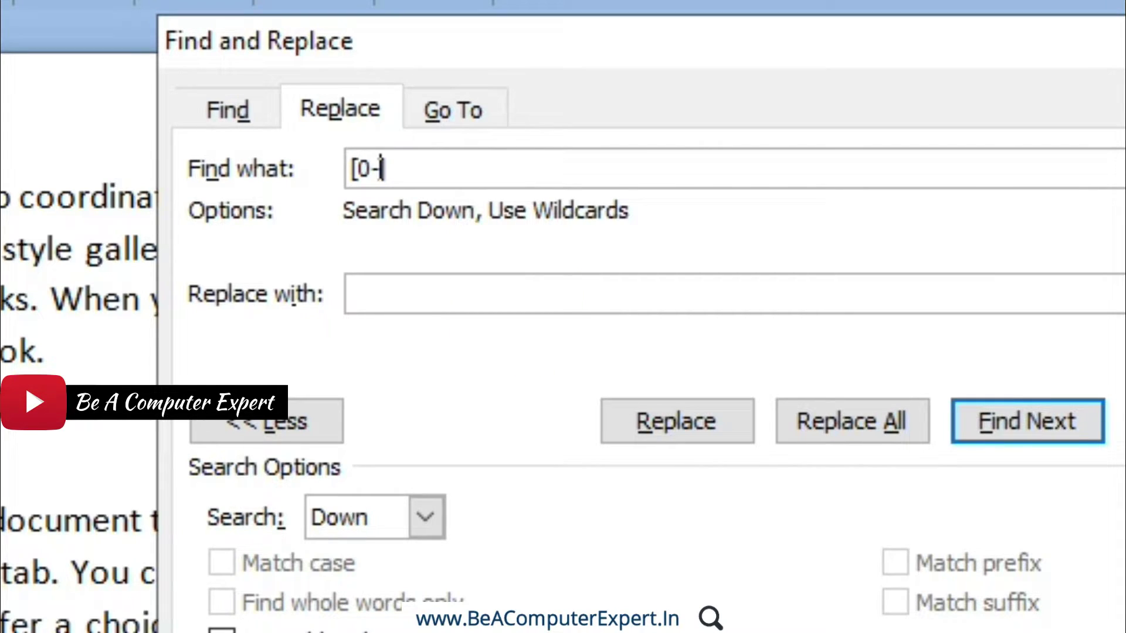
{"action": "type", "text": "9"}
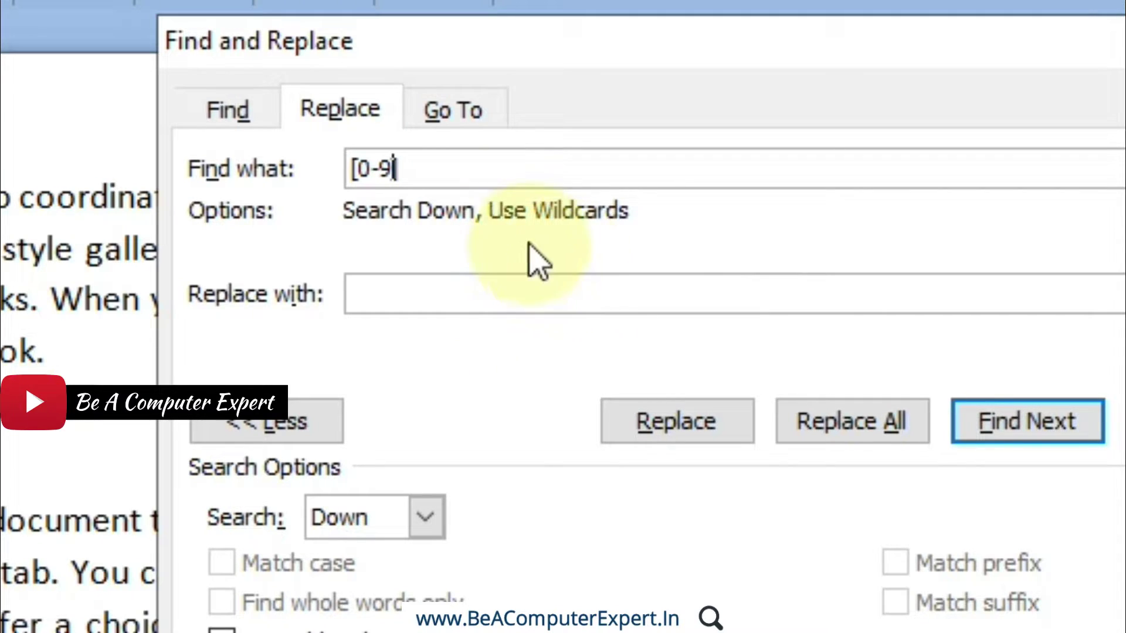
{"action": "left_click", "coordinate": [500, 173]}
{"action": "type", "text": "m"}
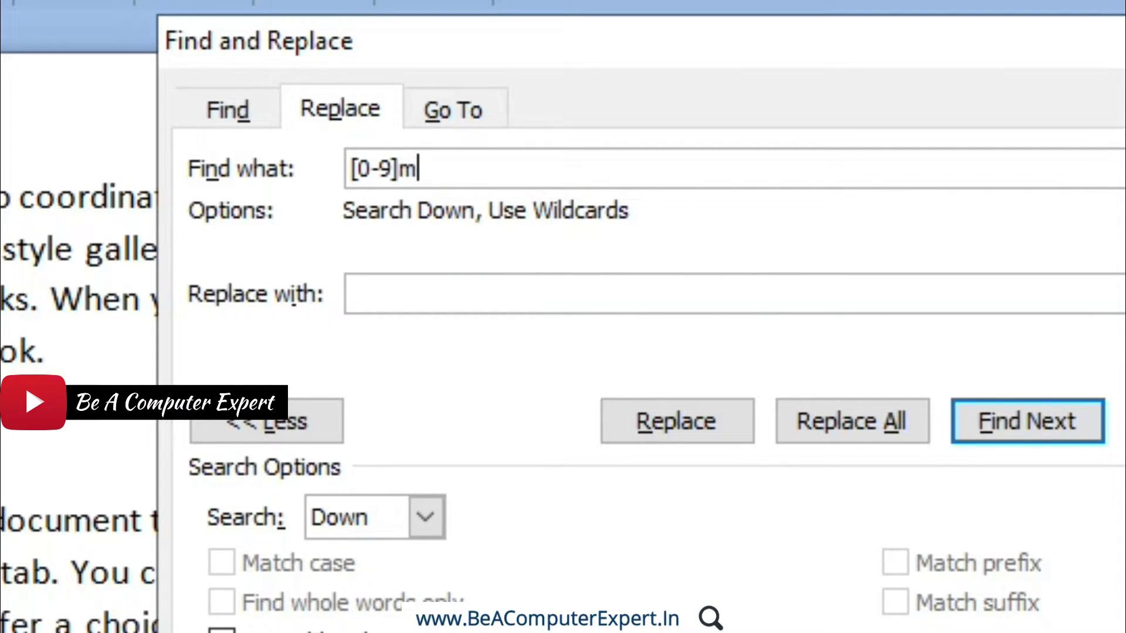
{"action": "type", "text": "l"}
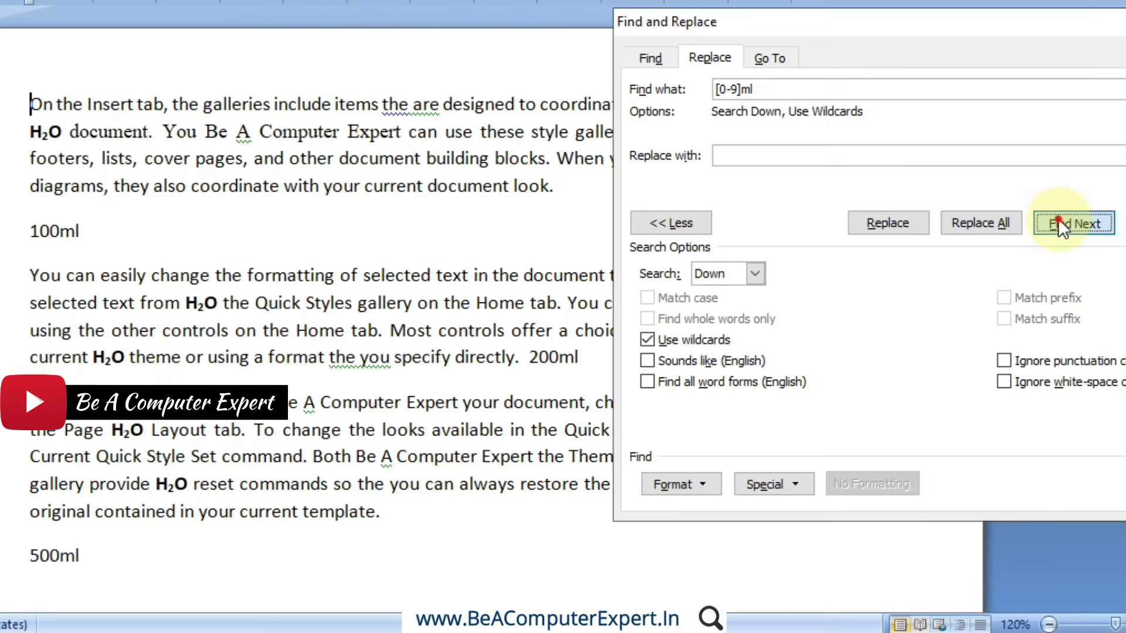
Find the [0-9]ml matches one after another through the document, and return the cursor to the beginning of the first paragraph.
{"action": "left_click", "coordinate": [1000, 427]}
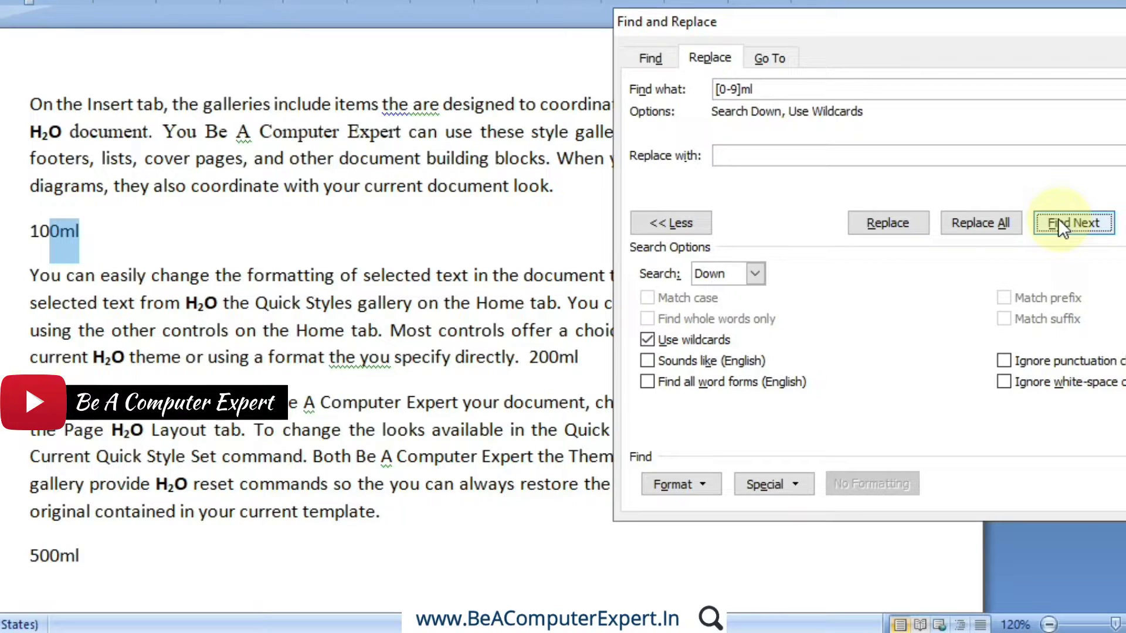
{"action": "left_click", "coordinate": [1057, 223]}
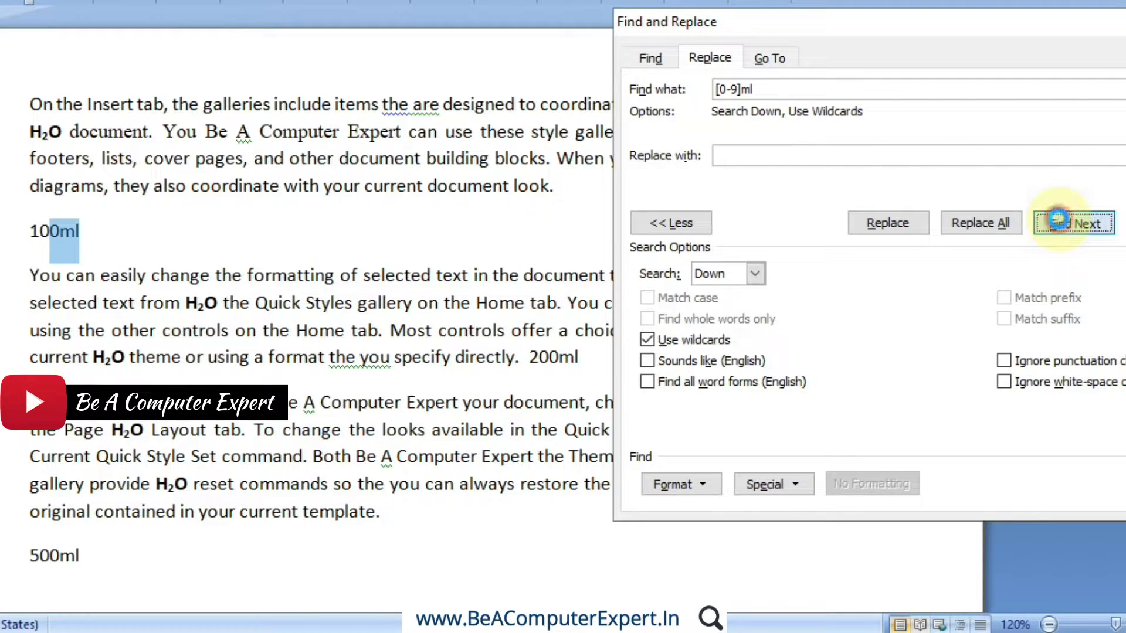
{"action": "left_click", "coordinate": [1057, 223]}
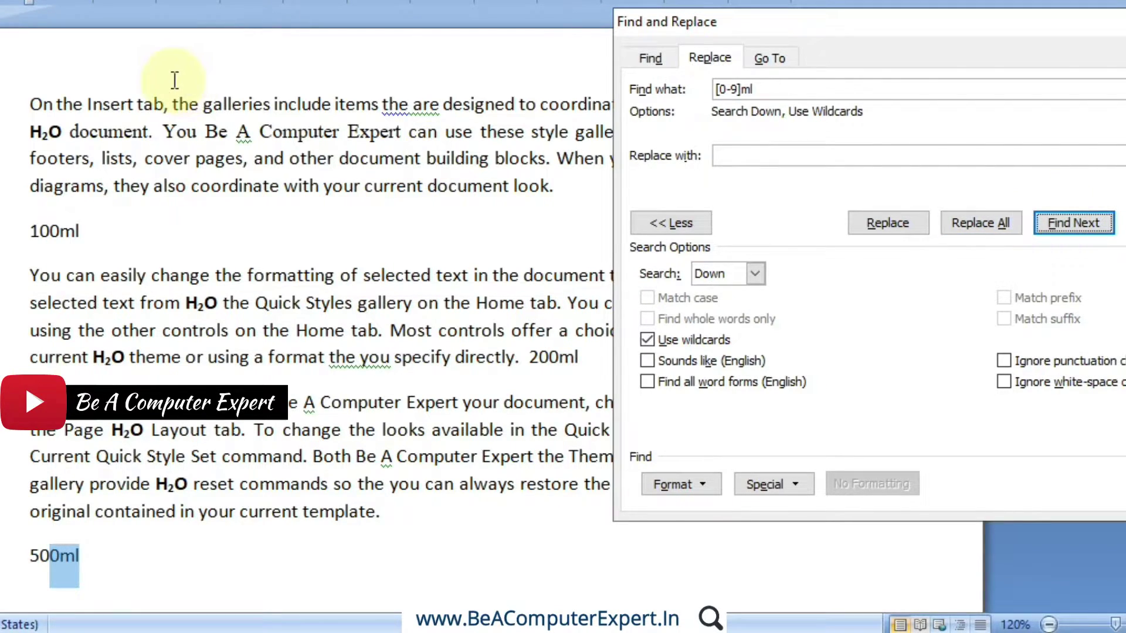
{"action": "left_click", "coordinate": [35, 104]}
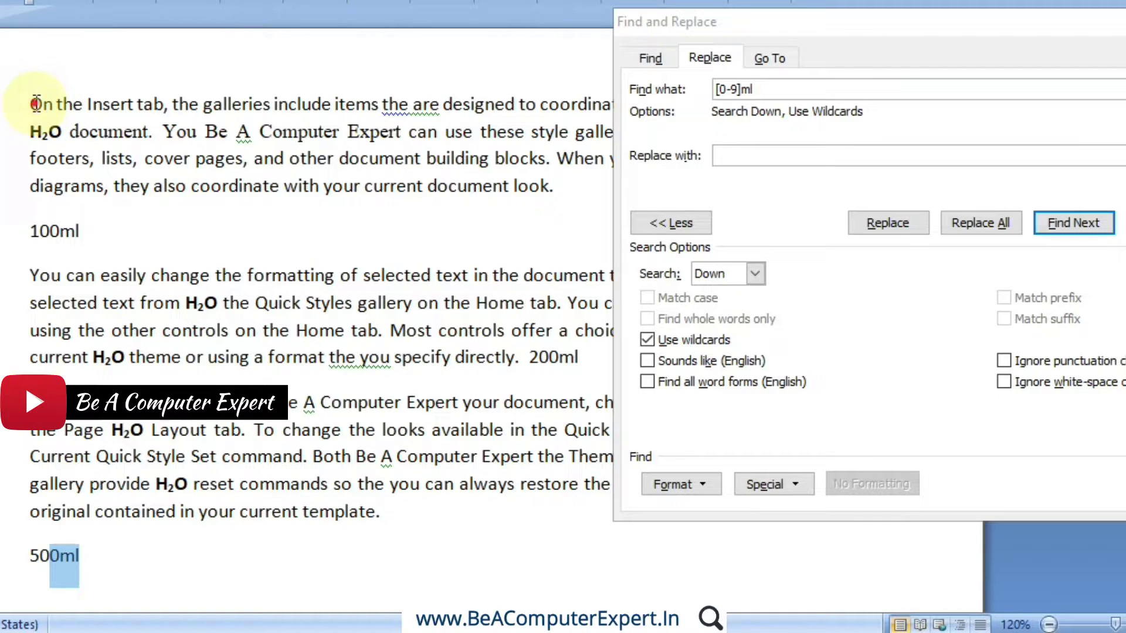
{"action": "left_click", "coordinate": [35, 104]}
Enclose the digit range in parentheses so that the text to find reads ([0-9])ml.
{"action": "left_click", "coordinate": [745, 84]}
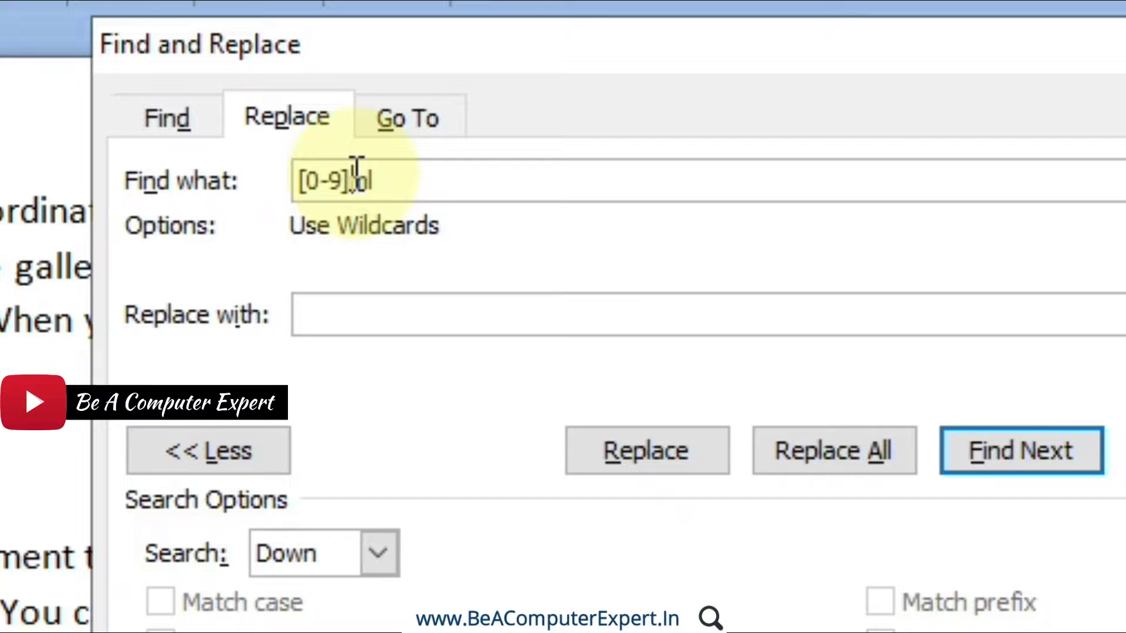
{"action": "left_click_drag", "start_coordinate": [351, 171], "coordinate": [303, 170]}
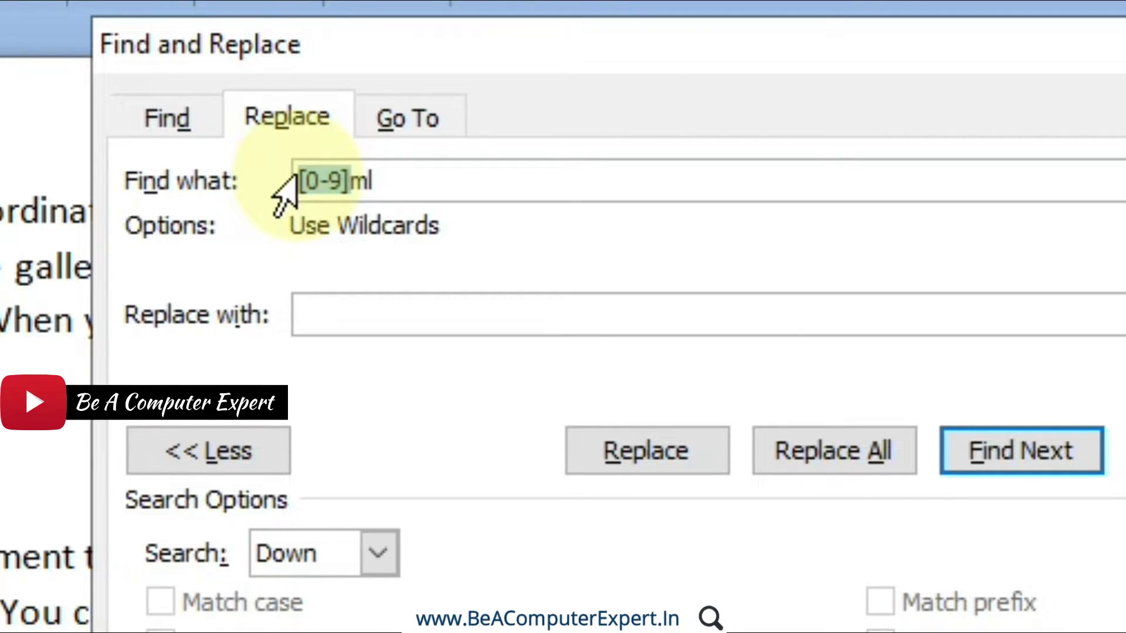
{"action": "left_click", "coordinate": [354, 176]}
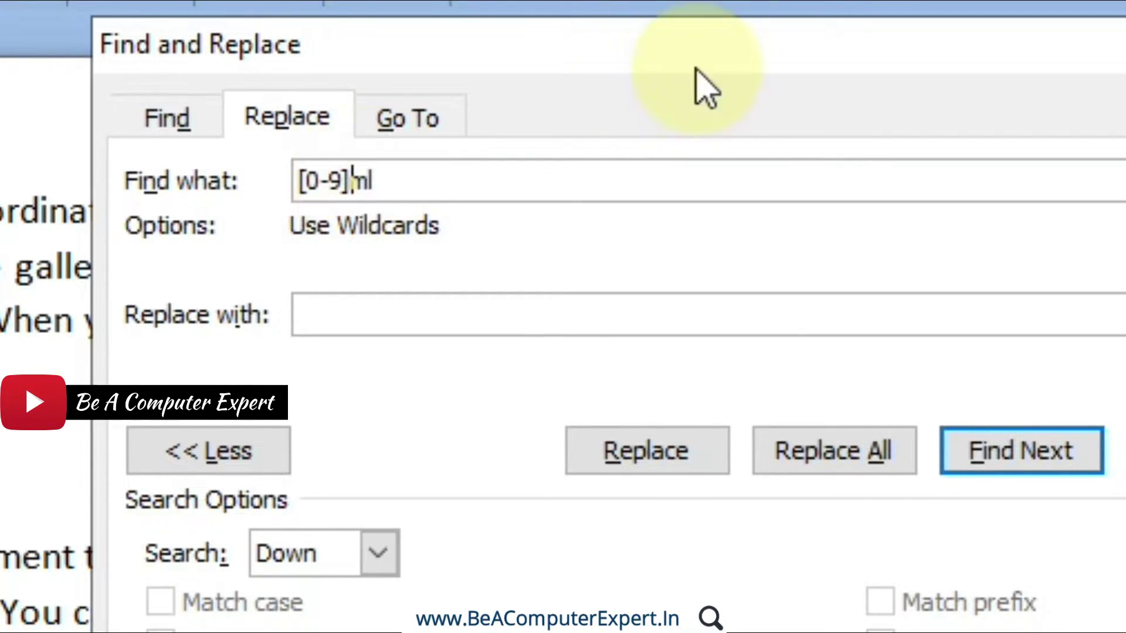
{"action": "type", "text": ")"}
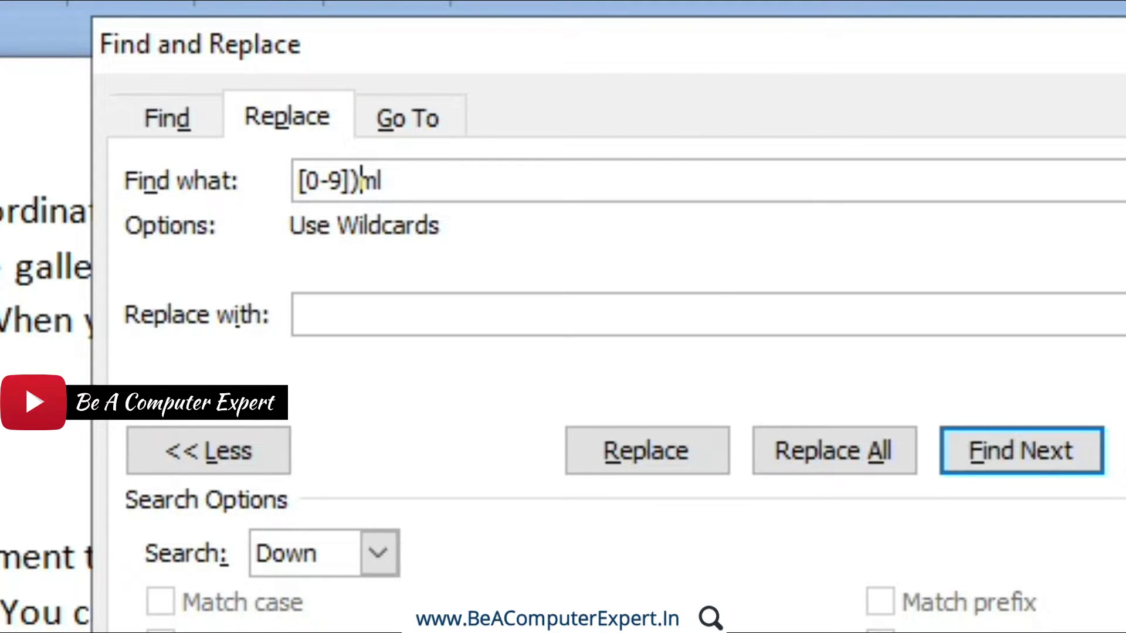
{"action": "left_click", "coordinate": [299, 180]}
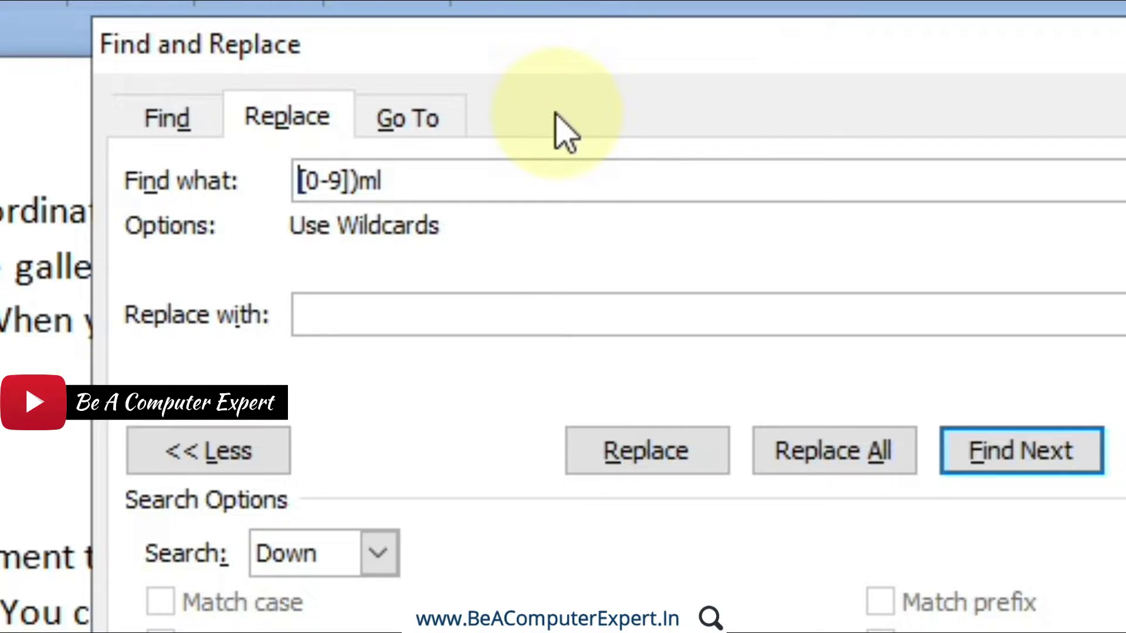
{"action": "type", "text": "("}
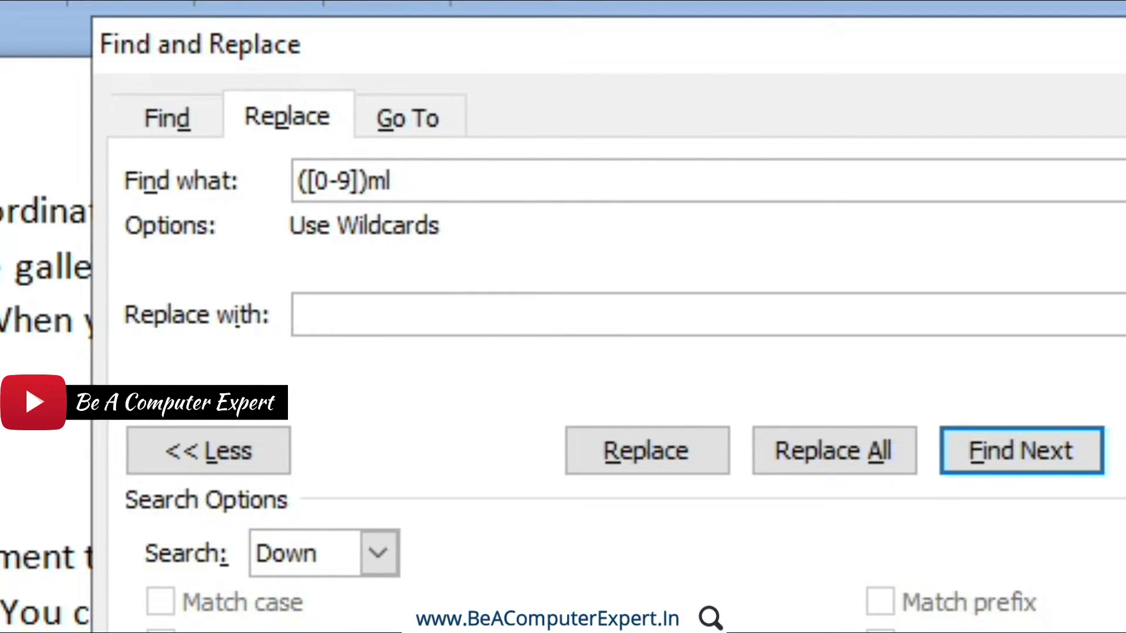
Set the replacement text to \1 ml, with a space between the group reference and the unit.
{"action": "left_click", "coordinate": [368, 315]}
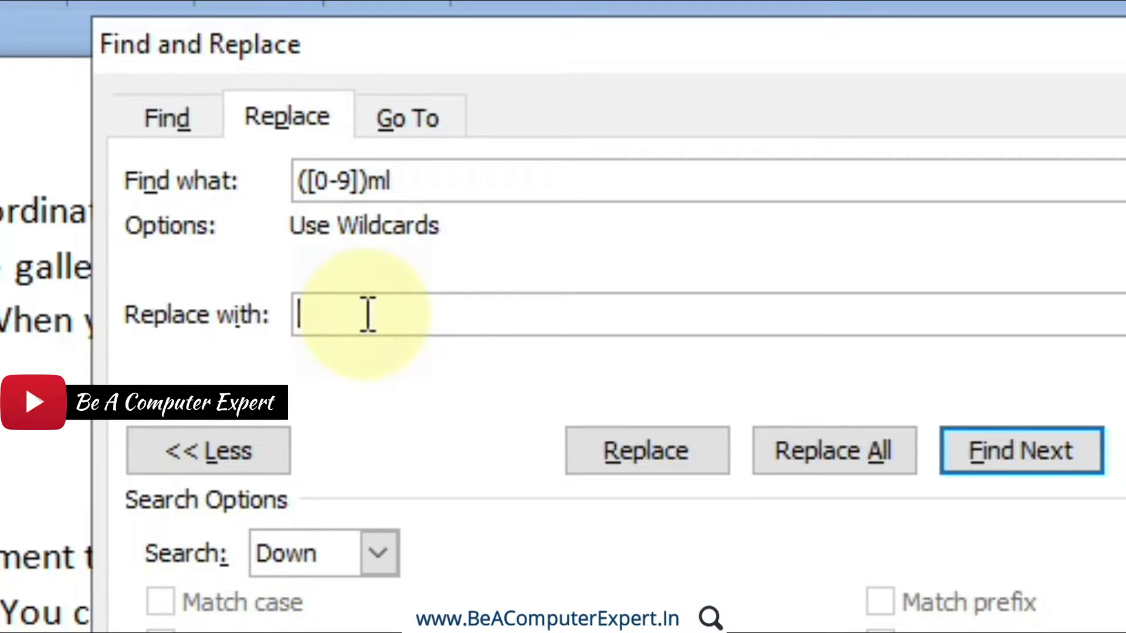
{"action": "type", "text": "\\1"}
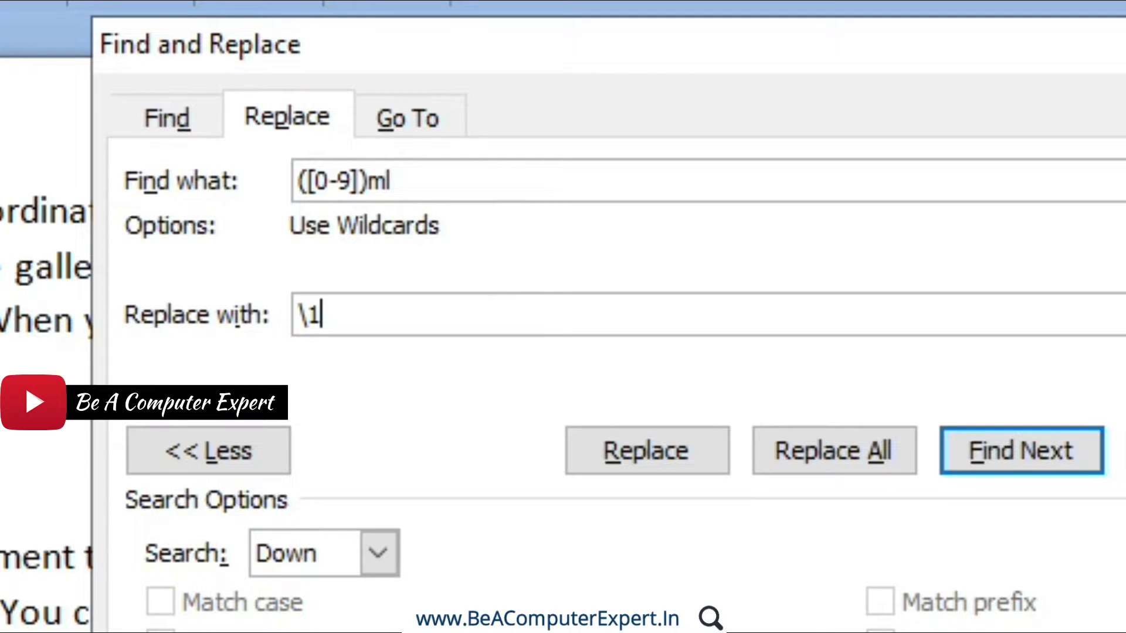
{"action": "left_click_drag", "start_coordinate": [370, 181], "coordinate": [299, 180]}
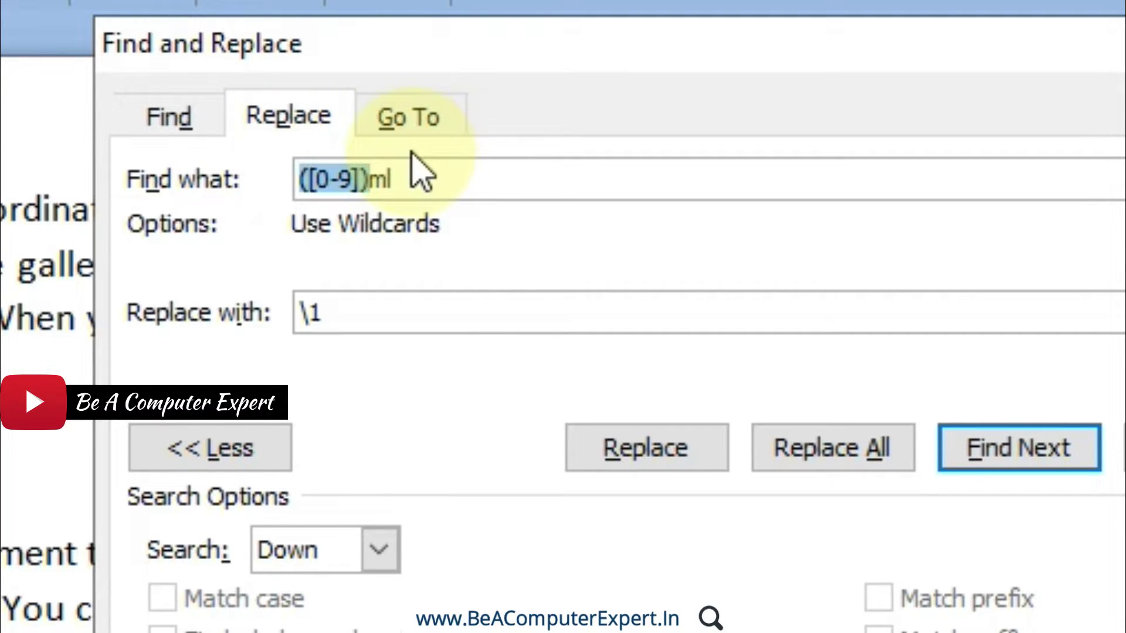
{"action": "left_click", "coordinate": [341, 309]}
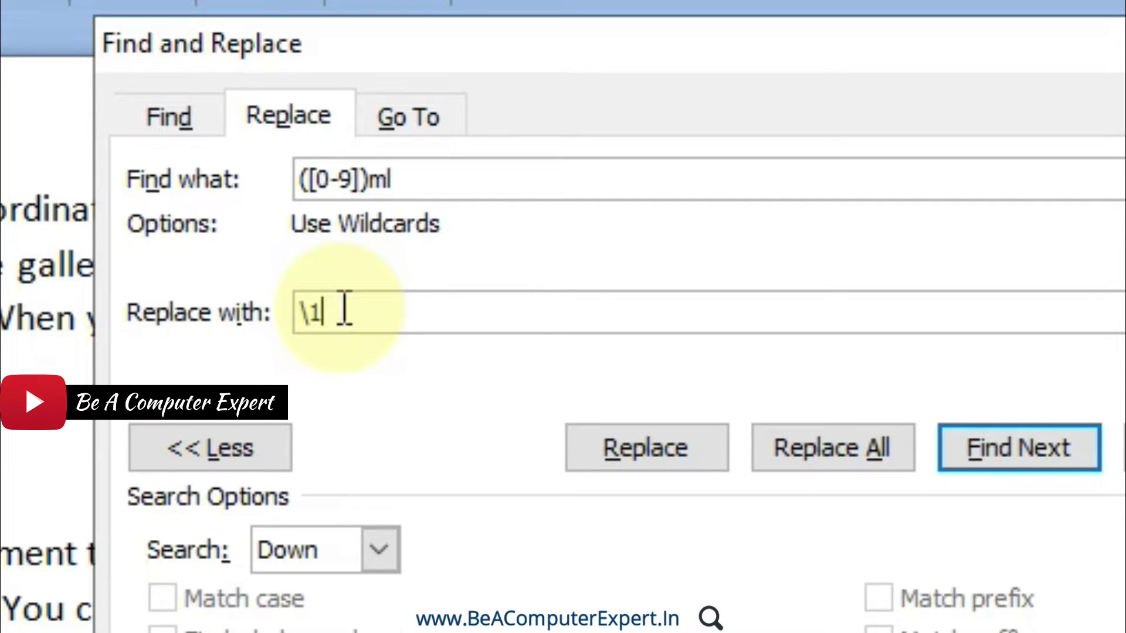
{"action": "type", "text": "/"}
{"action": "key", "text": "BackSpace"}
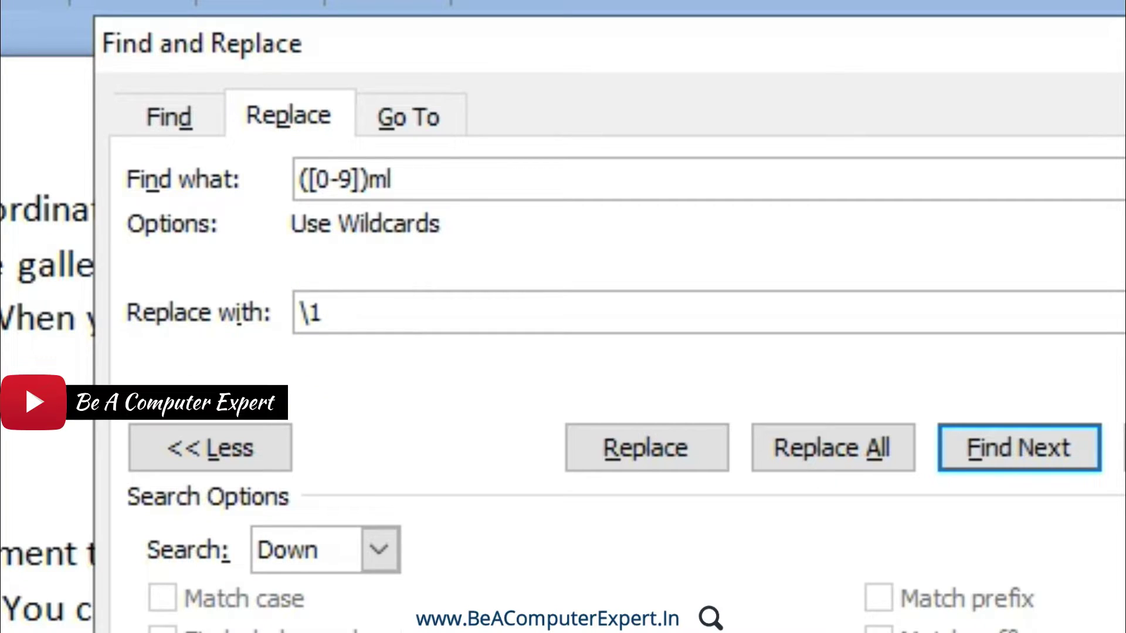
{"action": "type", "text": "ml"}
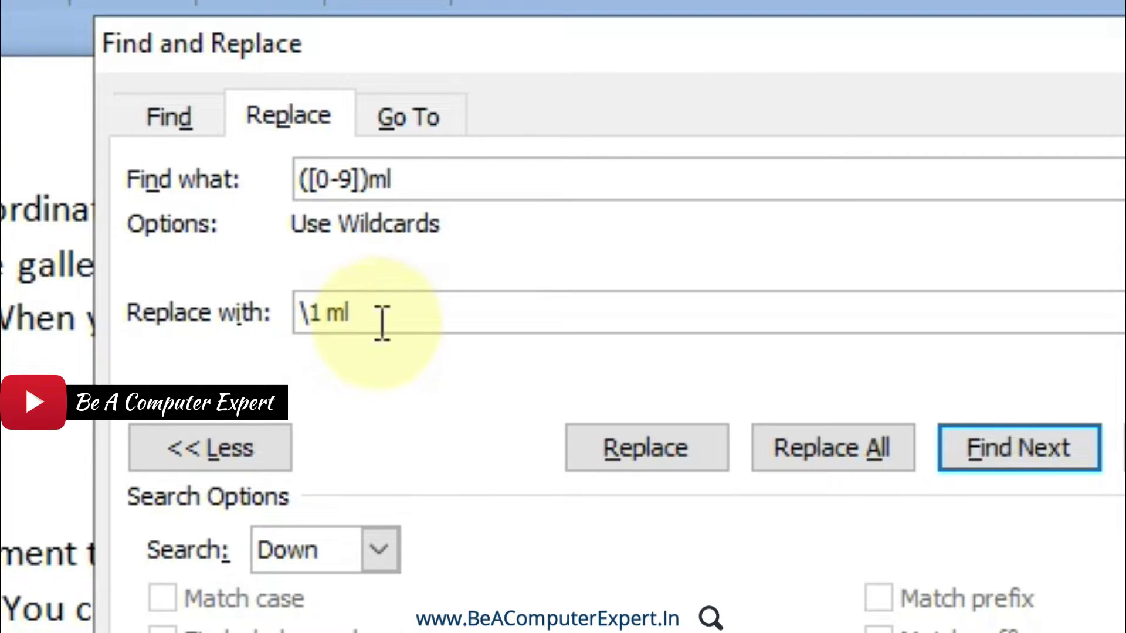
{"action": "left_click_drag", "start_coordinate": [375, 319], "coordinate": [280, 305]}
{"action": "left_click", "coordinate": [404, 311]}
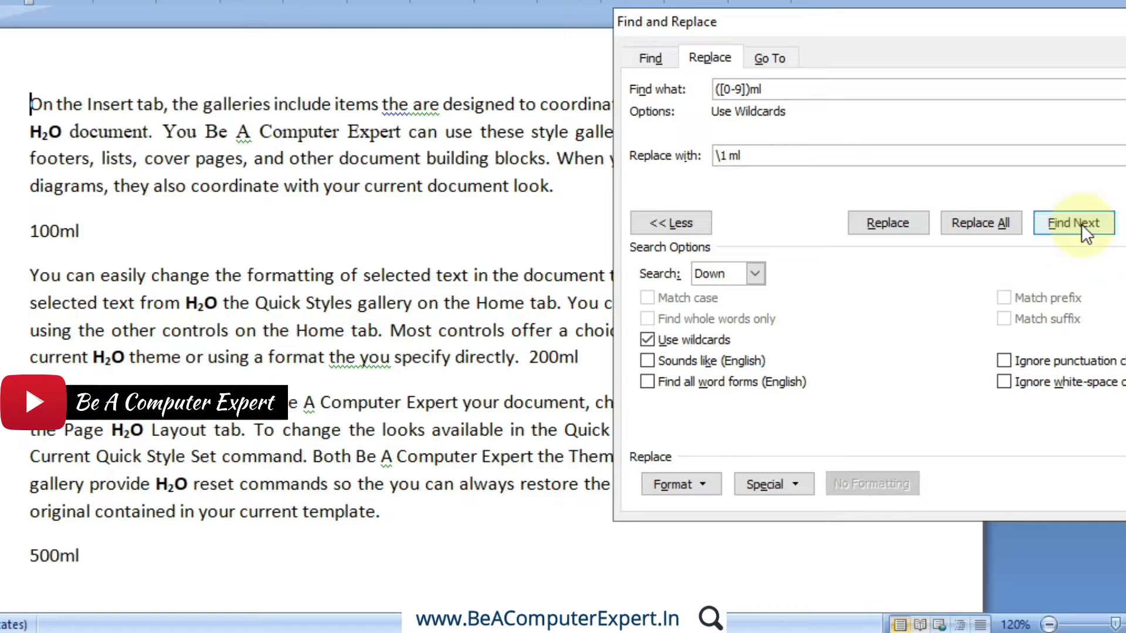
Replace the matches in 100ml, 200ml and 500ml one by one, and decline continuing the search from the beginning.
{"action": "left_click", "coordinate": [1081, 224]}
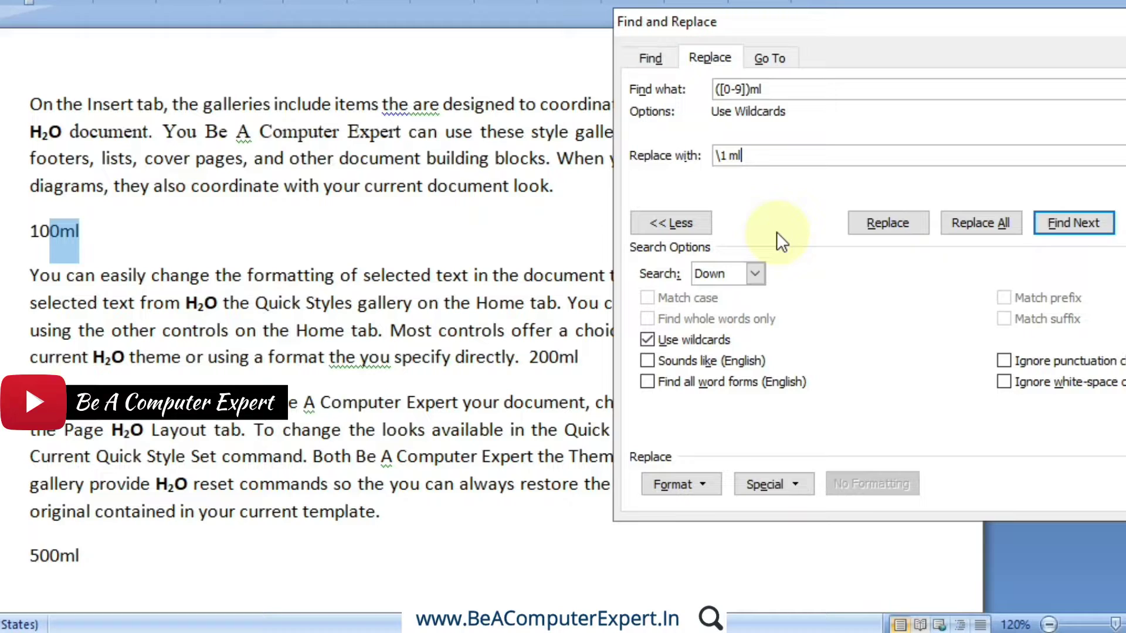
{"action": "left_click", "coordinate": [889, 224]}
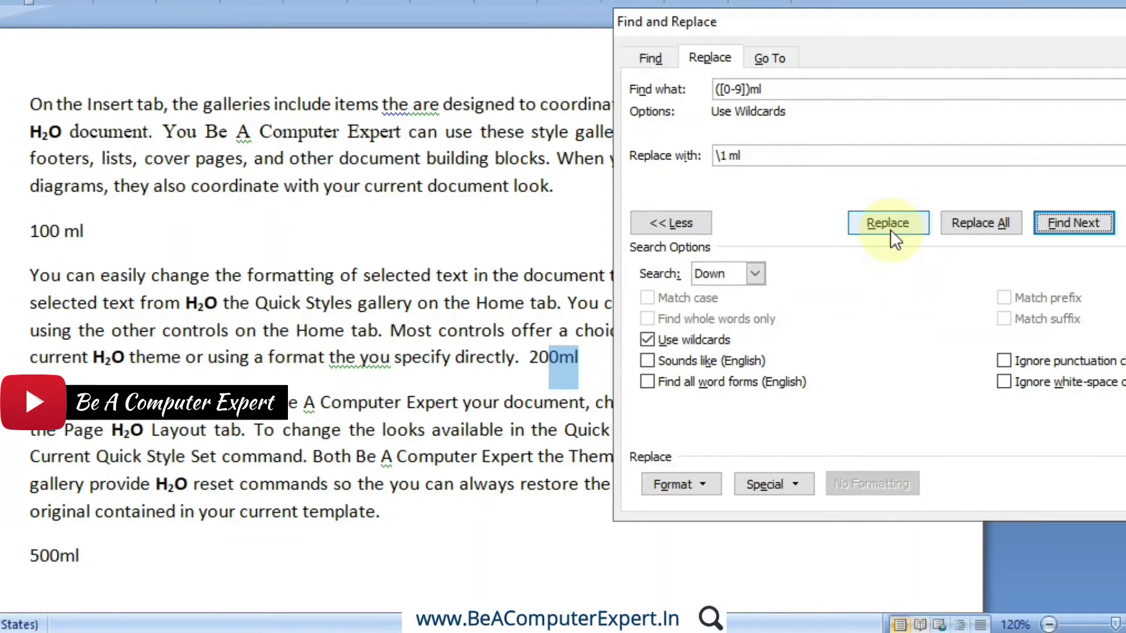
{"action": "left_click", "coordinate": [890, 230]}
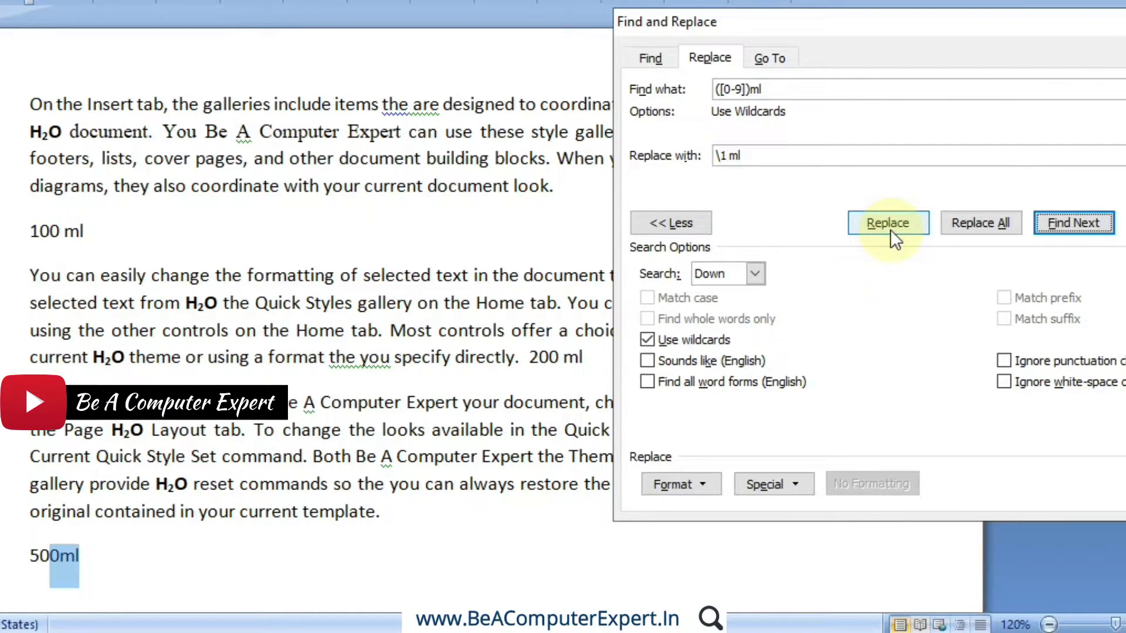
{"action": "left_click", "coordinate": [889, 230]}
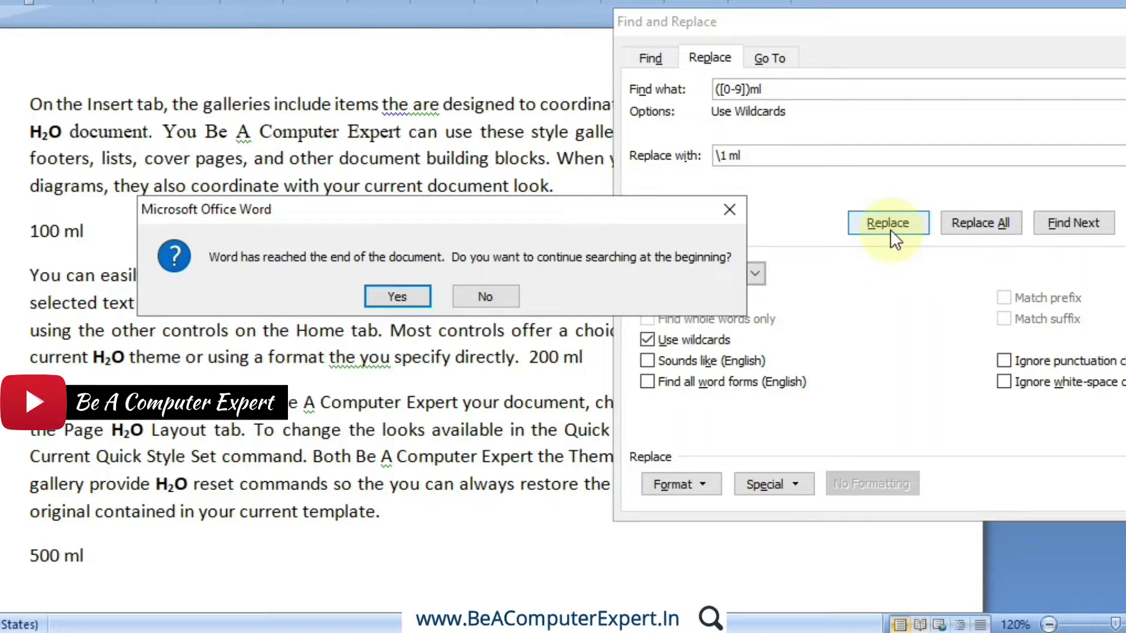
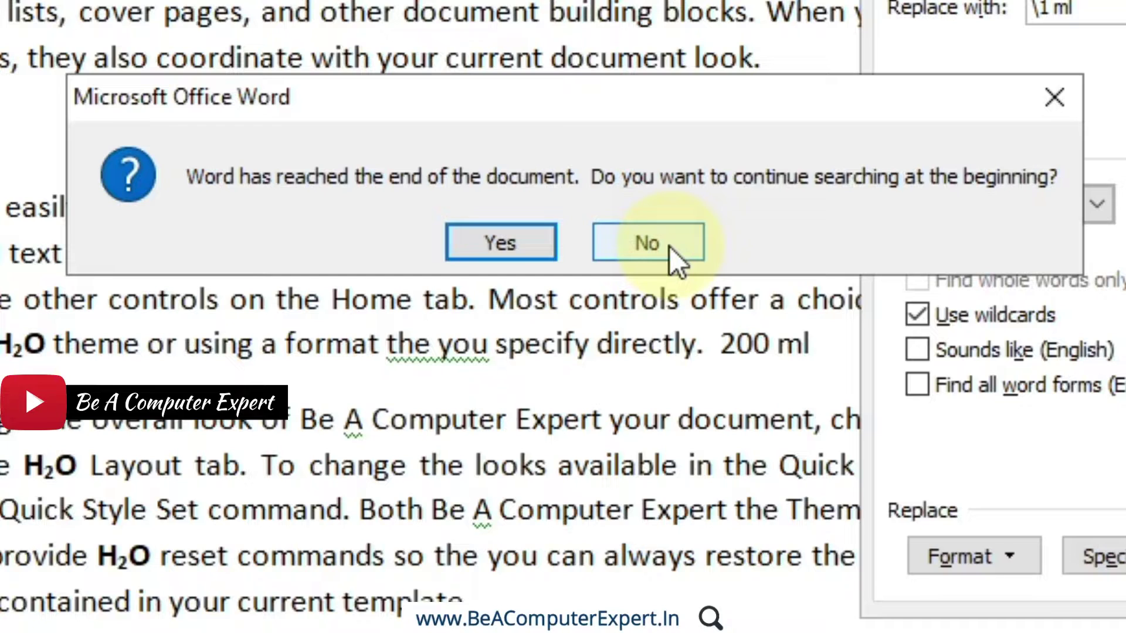
{"action": "left_click", "coordinate": [670, 247]}
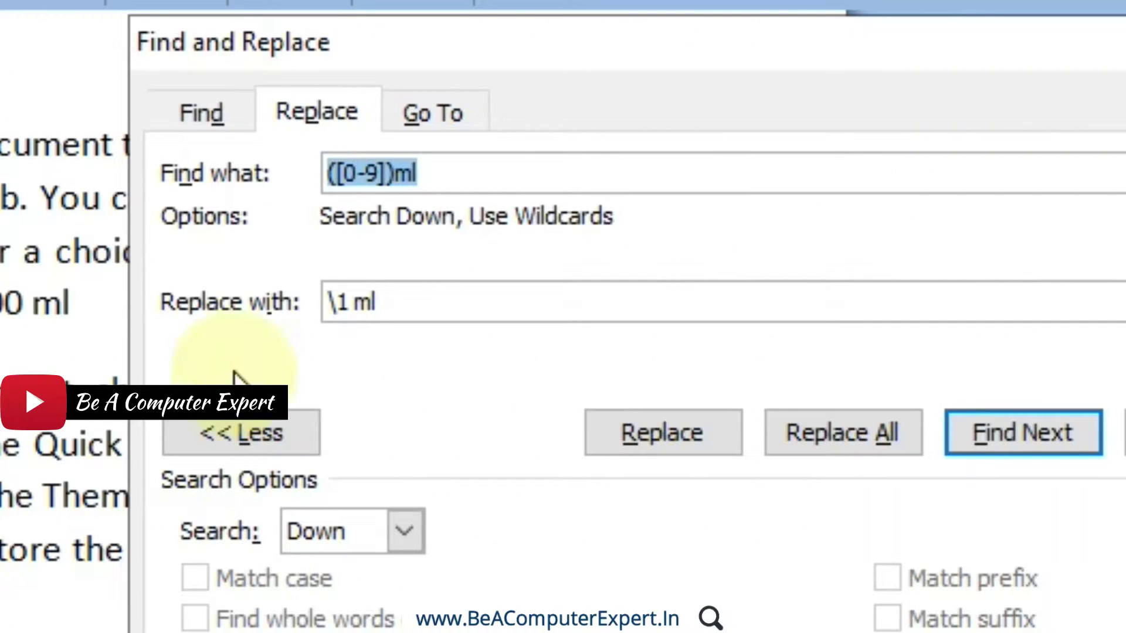
Clear both the text to find and the replacement text.
{"action": "left_click", "coordinate": [449, 170]}
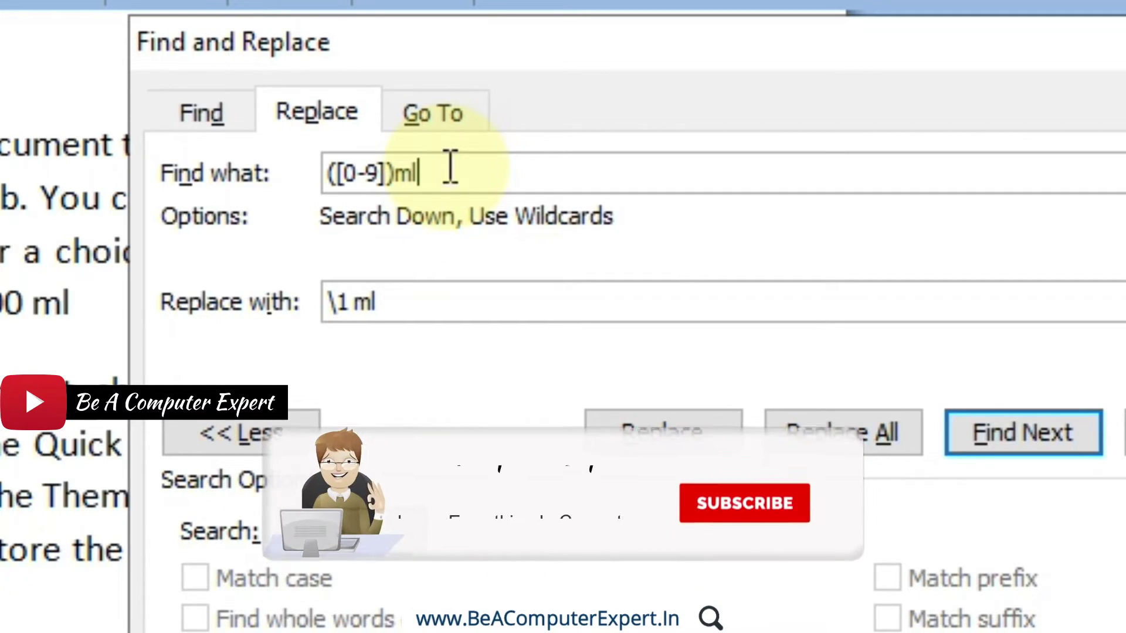
{"action": "left_click_drag", "start_coordinate": [450, 170], "coordinate": [294, 175]}
{"action": "key", "text": "Delete"}
{"action": "left_click_drag", "start_coordinate": [422, 299], "coordinate": [258, 309]}
{"action": "key", "text": "Delete"}
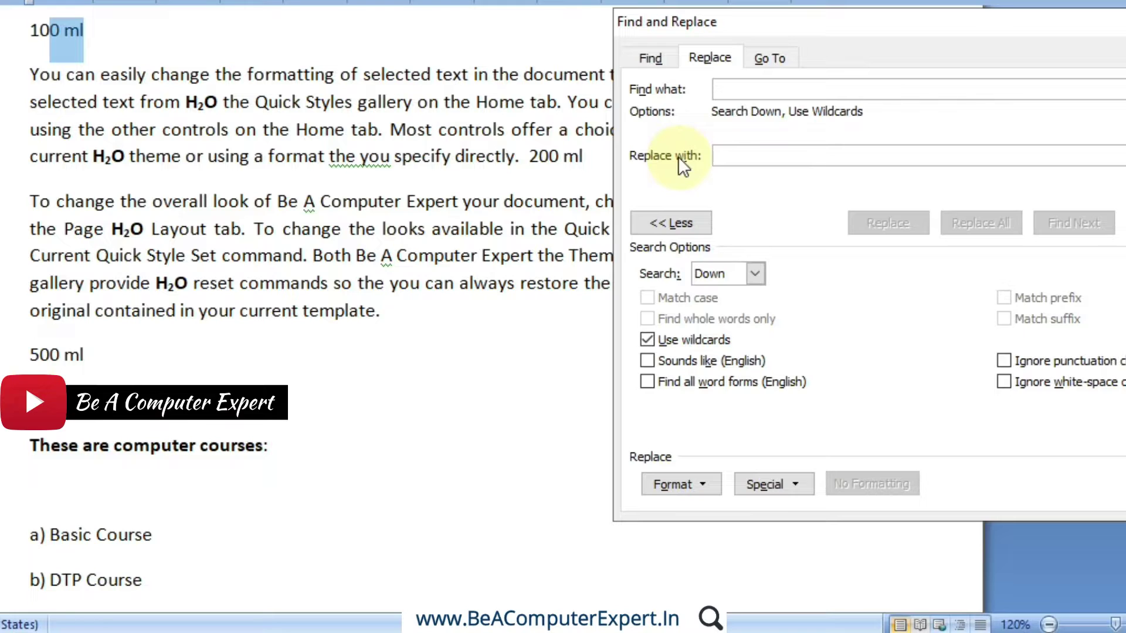
Return the cursor to the beginning of the first paragraph and close the Find and Replace dialog.
{"action": "left_click", "coordinate": [447, 97]}
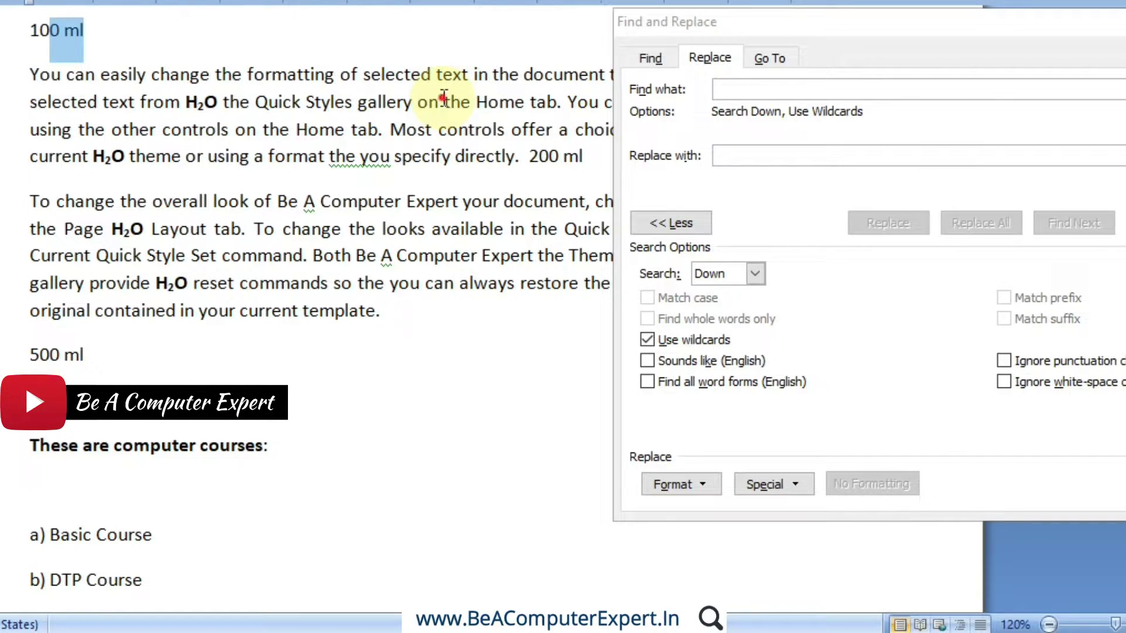
{"action": "left_click", "coordinate": [447, 96]}
{"action": "scroll", "coordinate": [446, 99], "scroll_direction": "up", "scroll_amount": 2}
{"action": "left_click", "coordinate": [30, 104]}
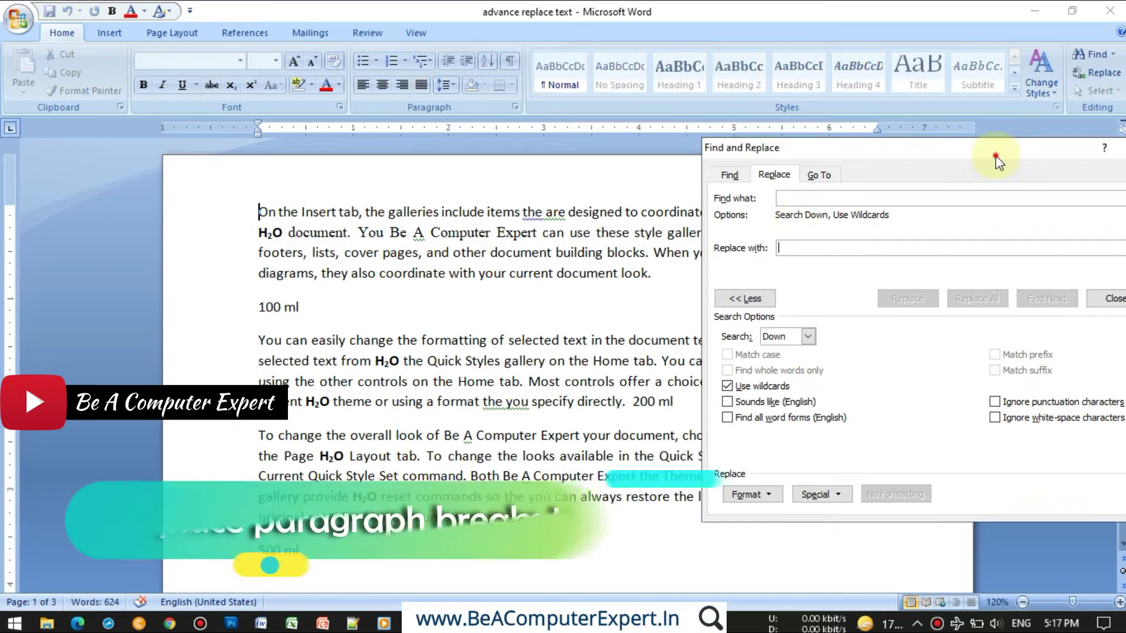
{"action": "left_click", "coordinate": [1013, 41]}
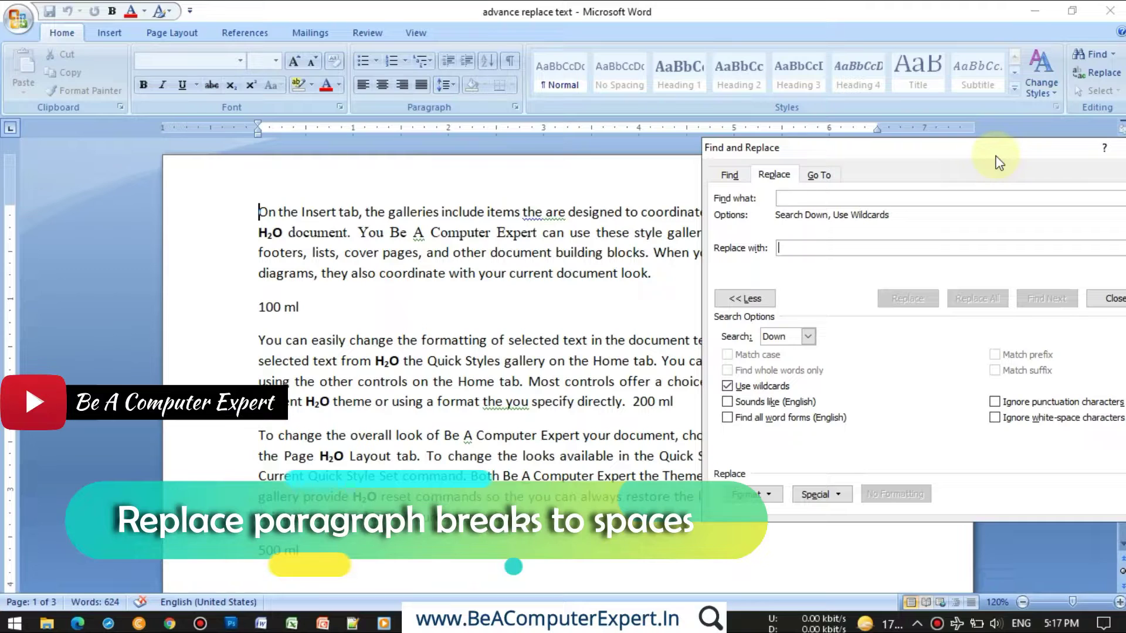
{"action": "left_click_drag", "start_coordinate": [998, 163], "coordinate": [899, 167]}
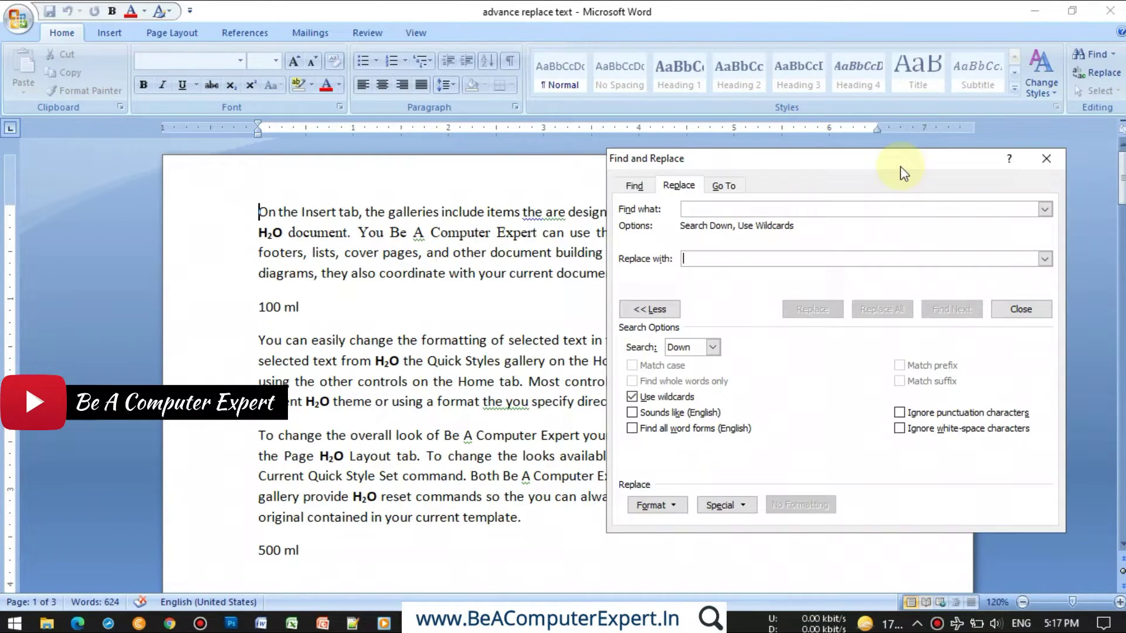
{"action": "left_click", "coordinate": [1044, 159]}
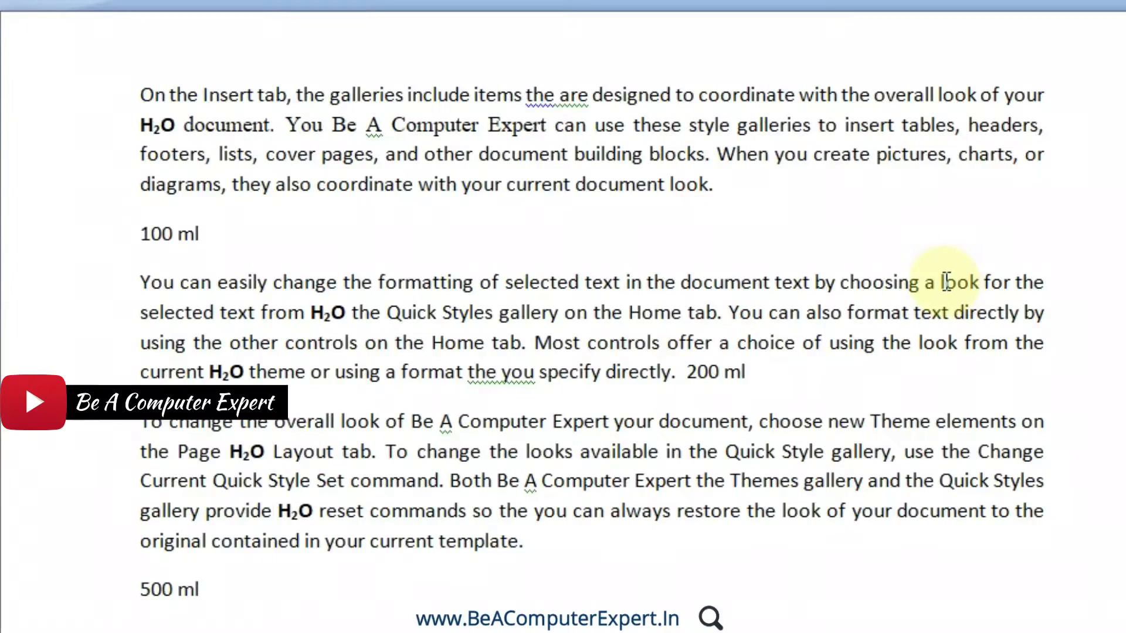
Split the paragraph beginning "You can easily change" with paragraph breaks before "look for the", before "You can also format" and after the second "Home tab.".
{"action": "left_click", "coordinate": [945, 282]}
{"action": "key", "text": "Return"}
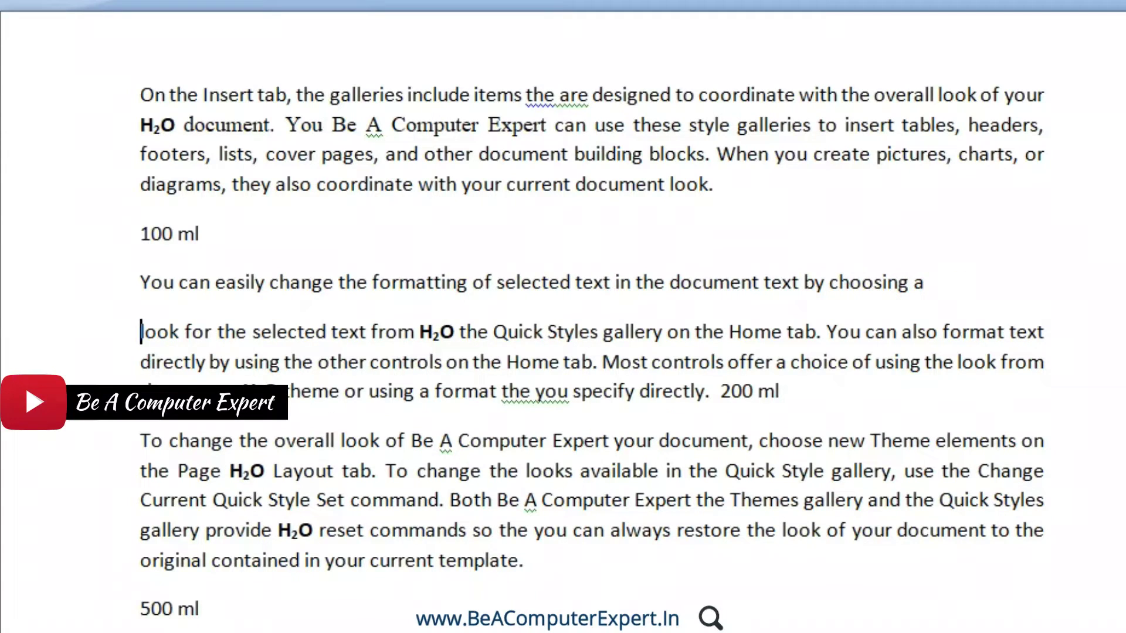
{"action": "left_click", "coordinate": [827, 332]}
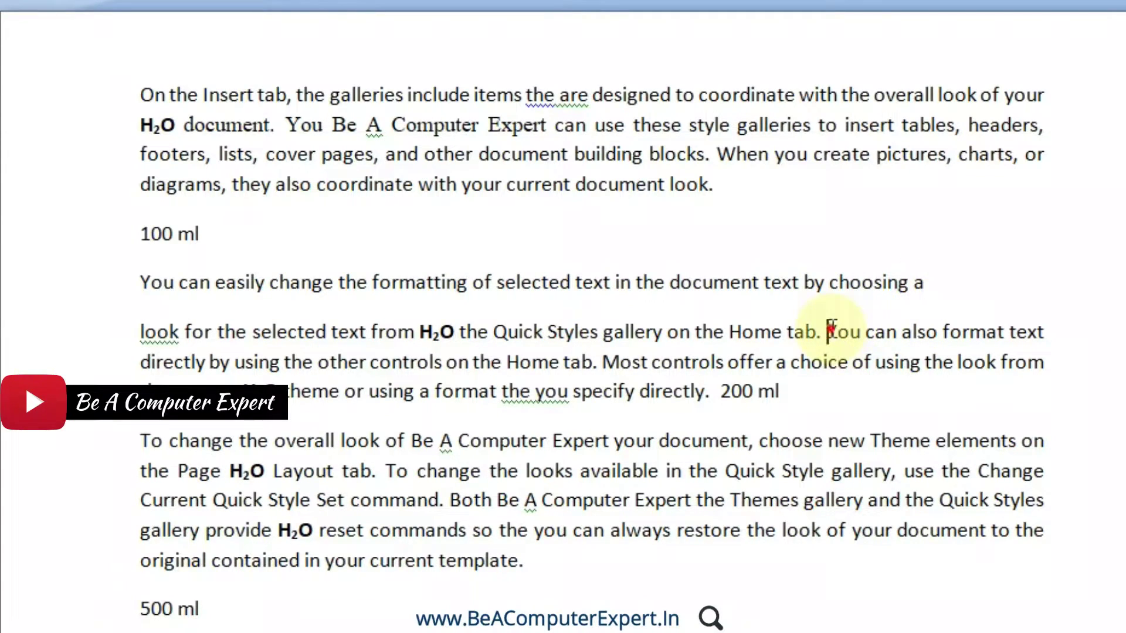
{"action": "key", "text": "Return"}
{"action": "left_click", "coordinate": [848, 378]}
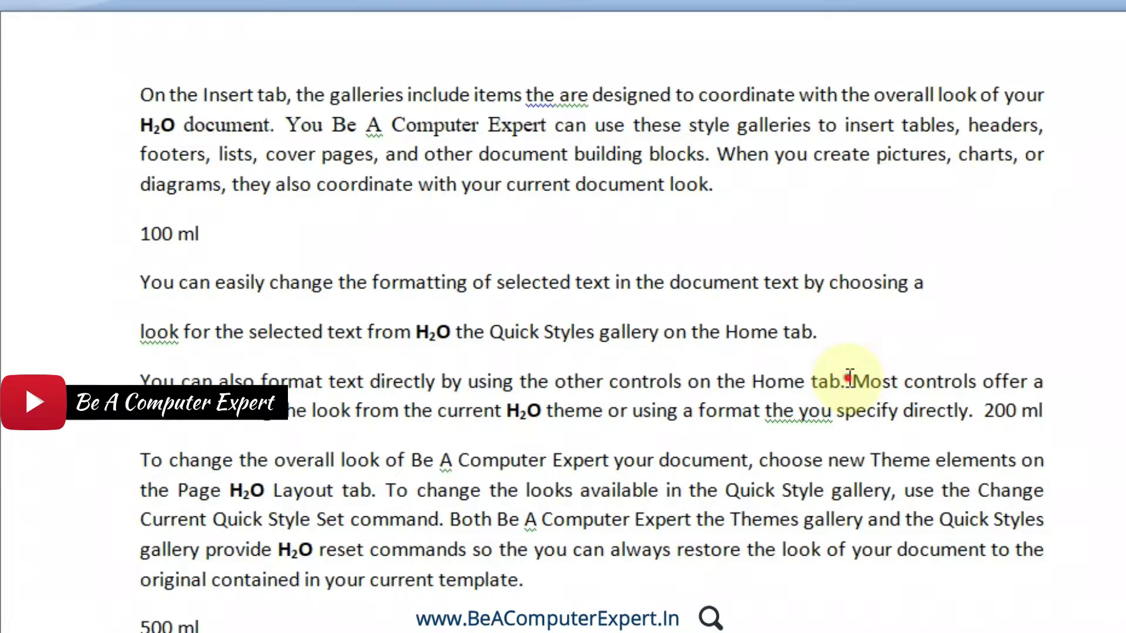
{"action": "key", "text": "Return"}
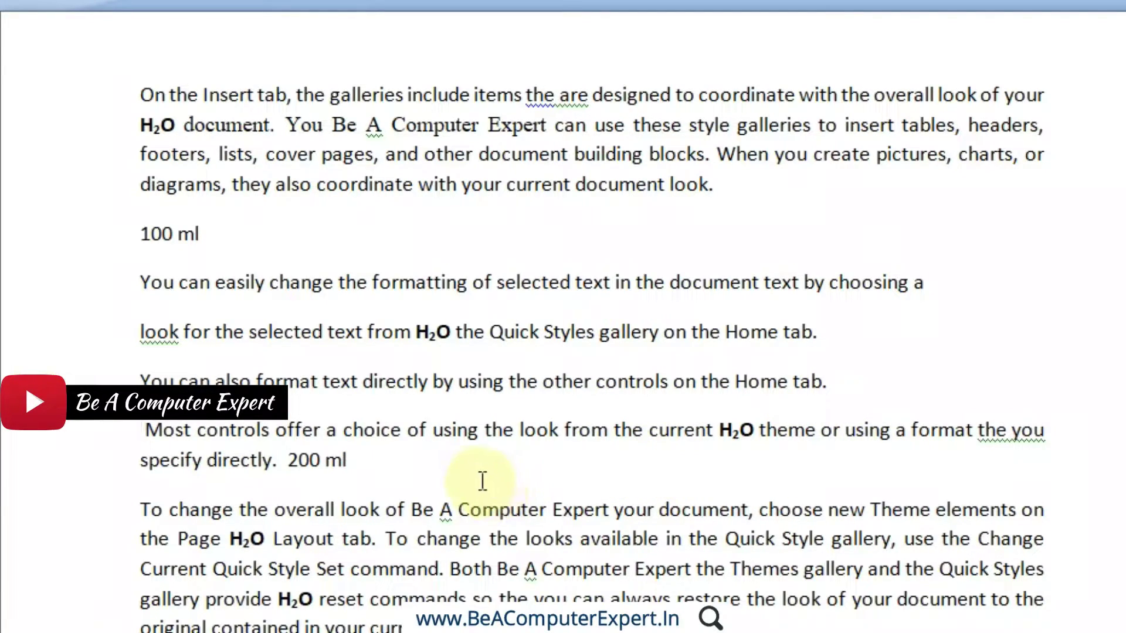
{"action": "left_click_drag", "start_coordinate": [391, 467], "coordinate": [148, 295]}
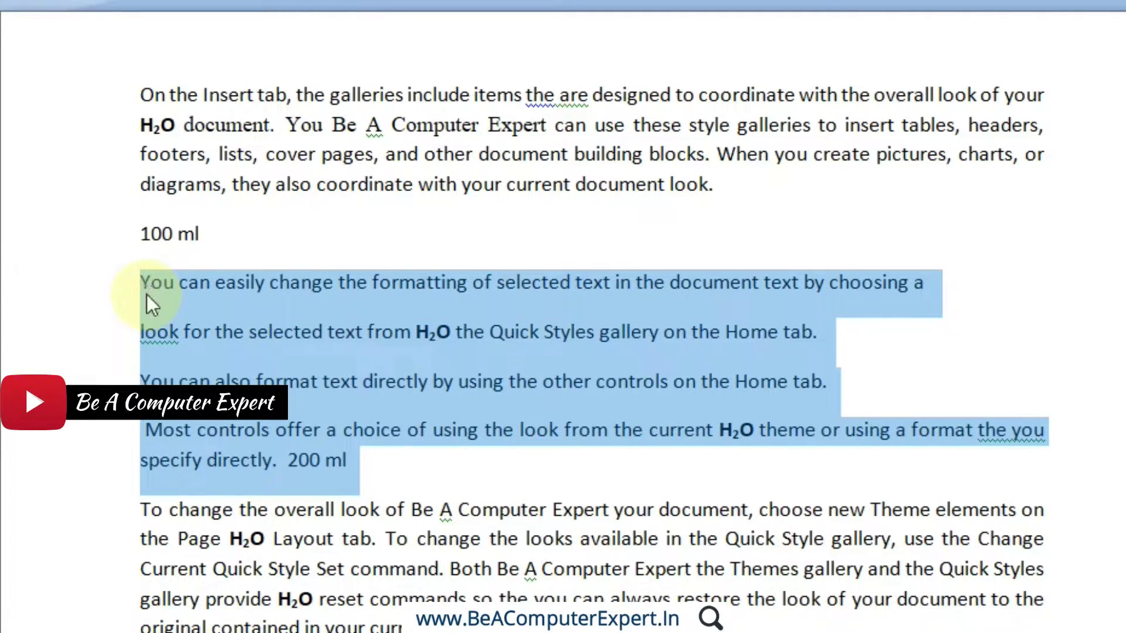
{"action": "left_click", "coordinate": [200, 286]}
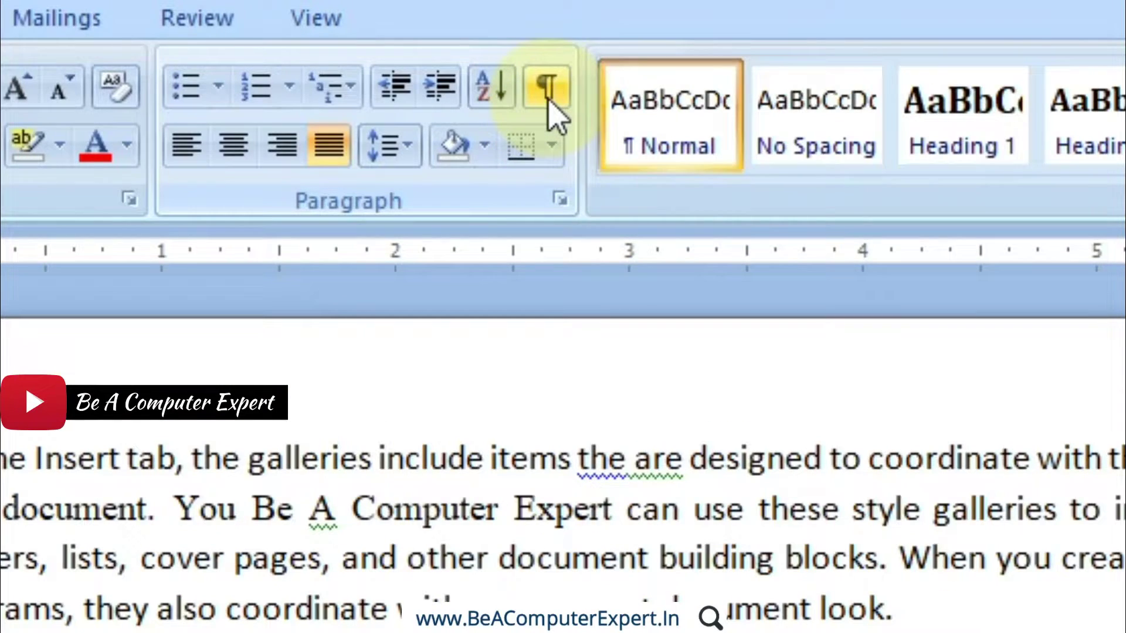
Show the formatting marks, examine the paragraph marks at the ends of the split lines, and hide the marks again.
{"action": "left_click", "coordinate": [549, 100]}
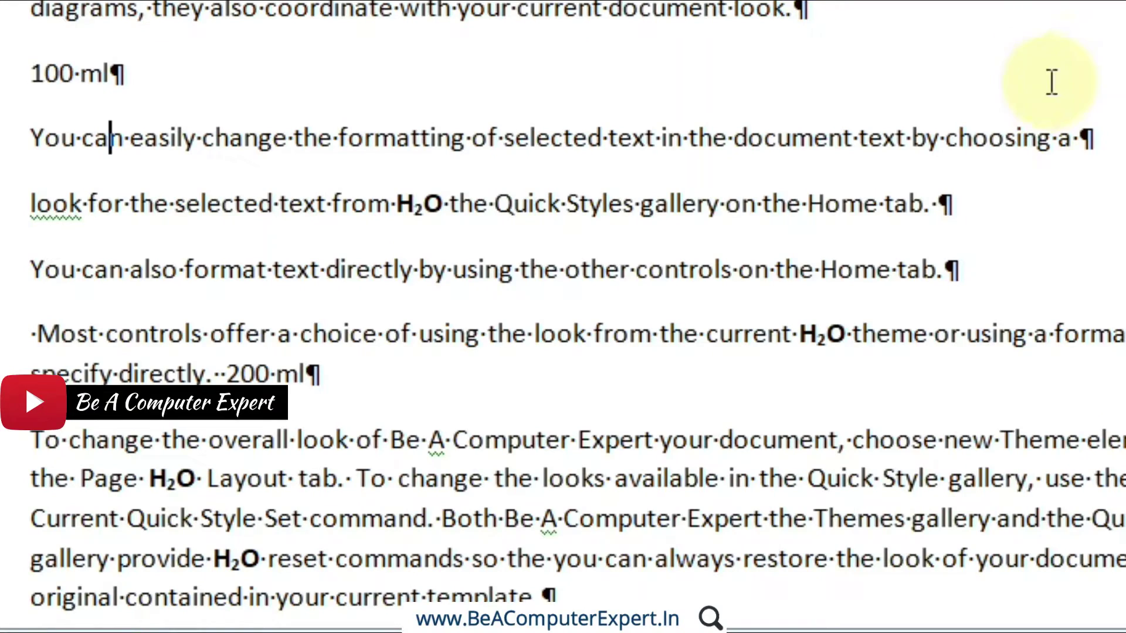
{"action": "left_click", "coordinate": [1094, 141]}
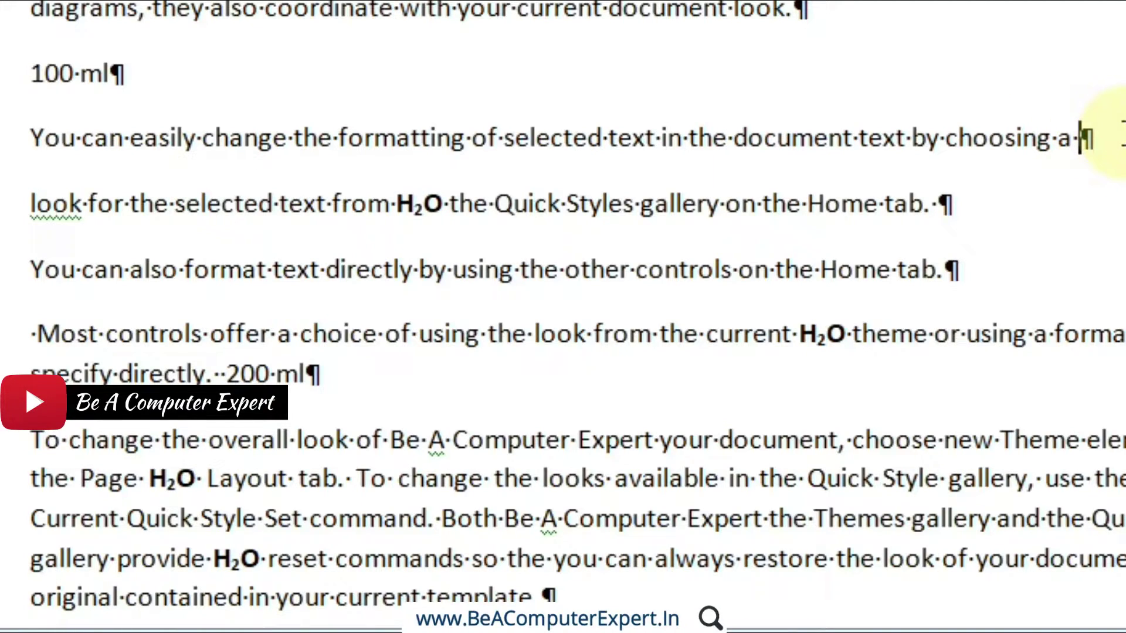
{"action": "left_click", "coordinate": [979, 199]}
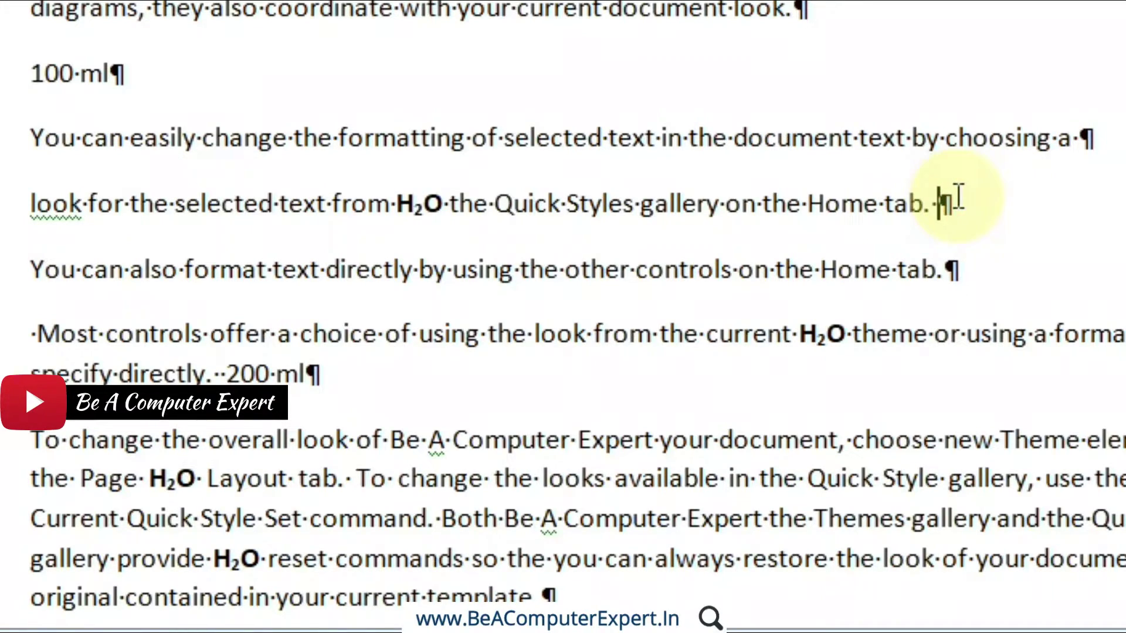
{"action": "left_click", "coordinate": [961, 266]}
{"action": "key", "text": "shift+Left"}
{"action": "key", "text": "shift+Left"}
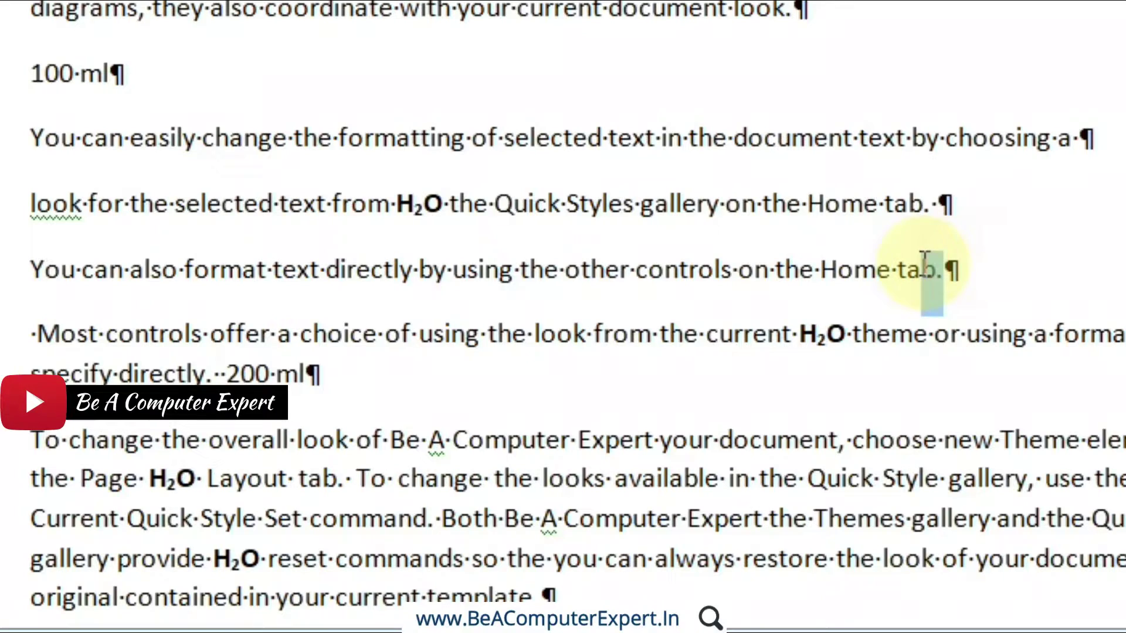
{"action": "left_click", "coordinate": [977, 278]}
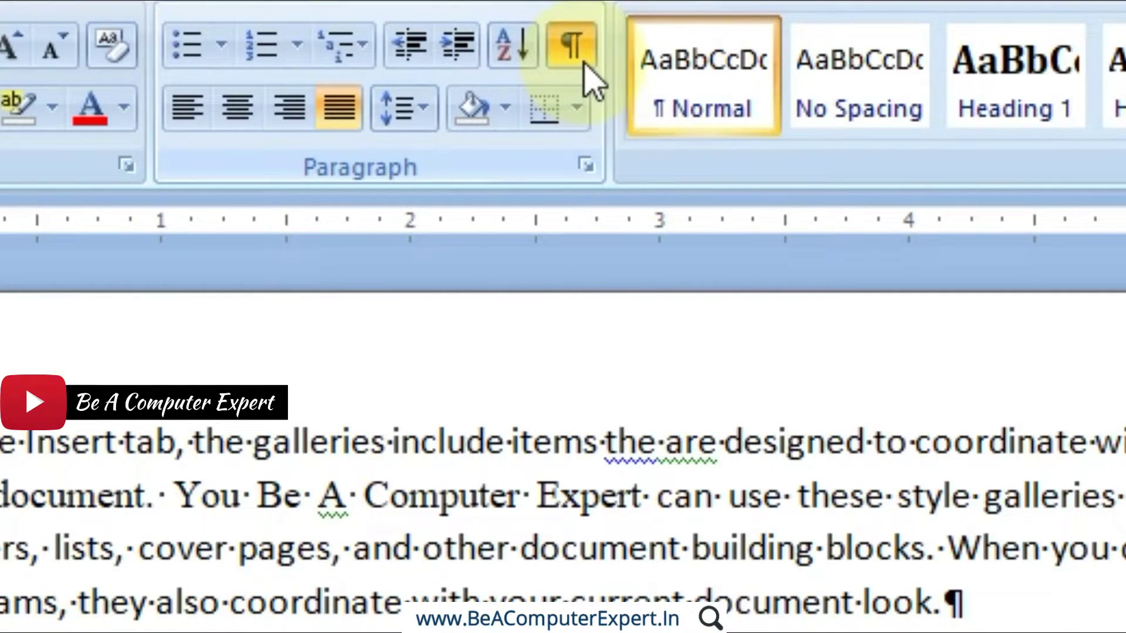
{"action": "left_click", "coordinate": [584, 64]}
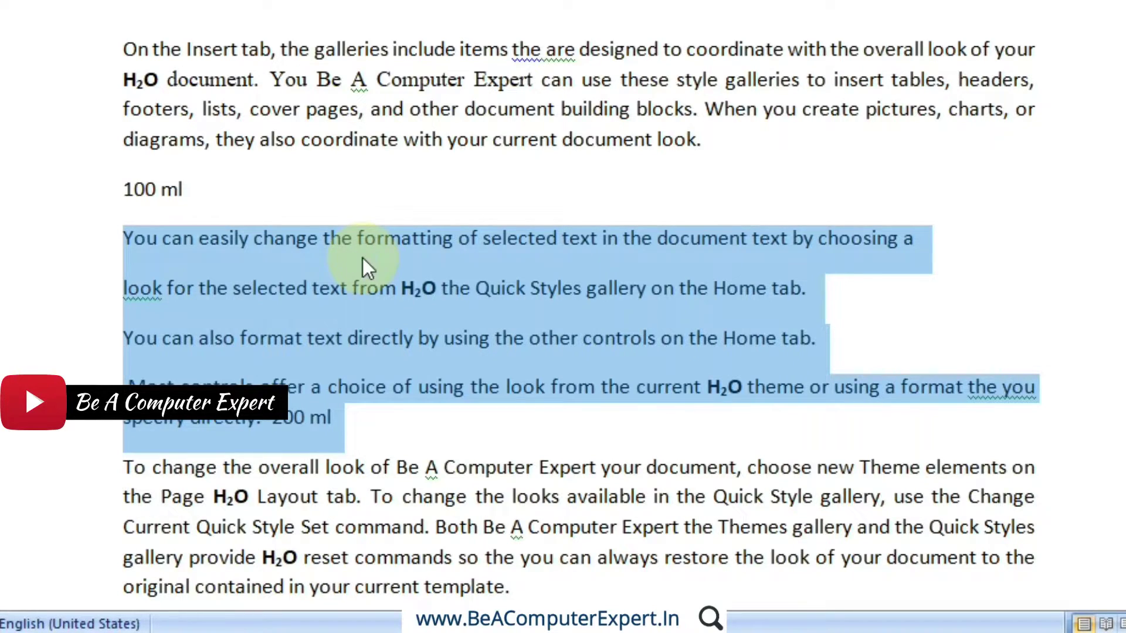
Open the Replace dialog for the selected paragraphs and clear both the search text and the replacement text.
{"action": "key", "text": "ctrl+h"}
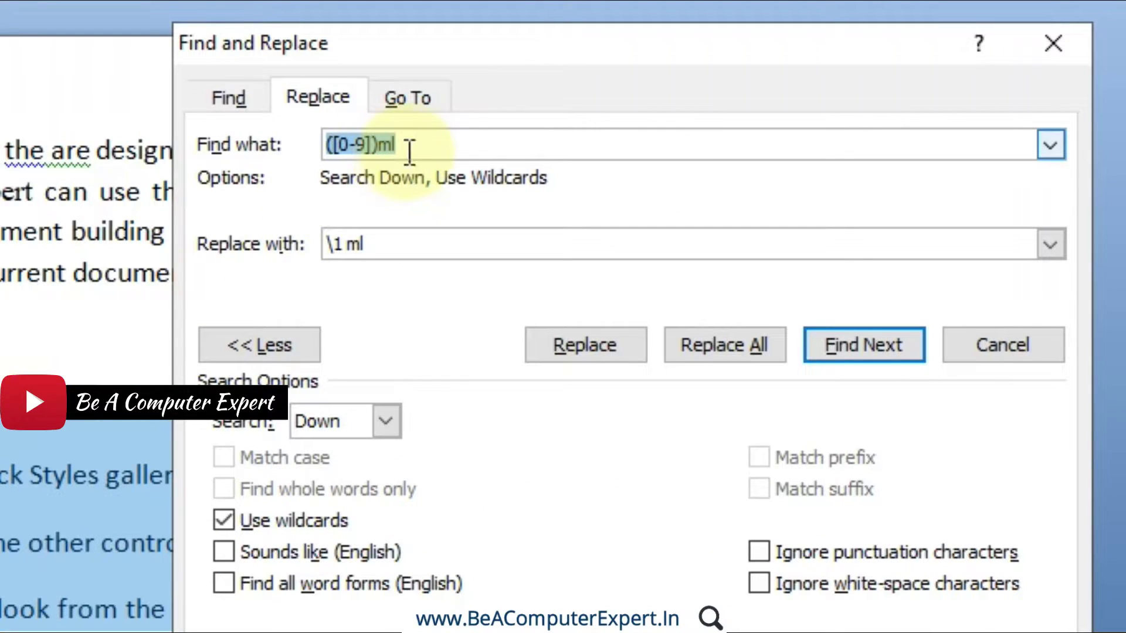
{"action": "key", "text": "Delete"}
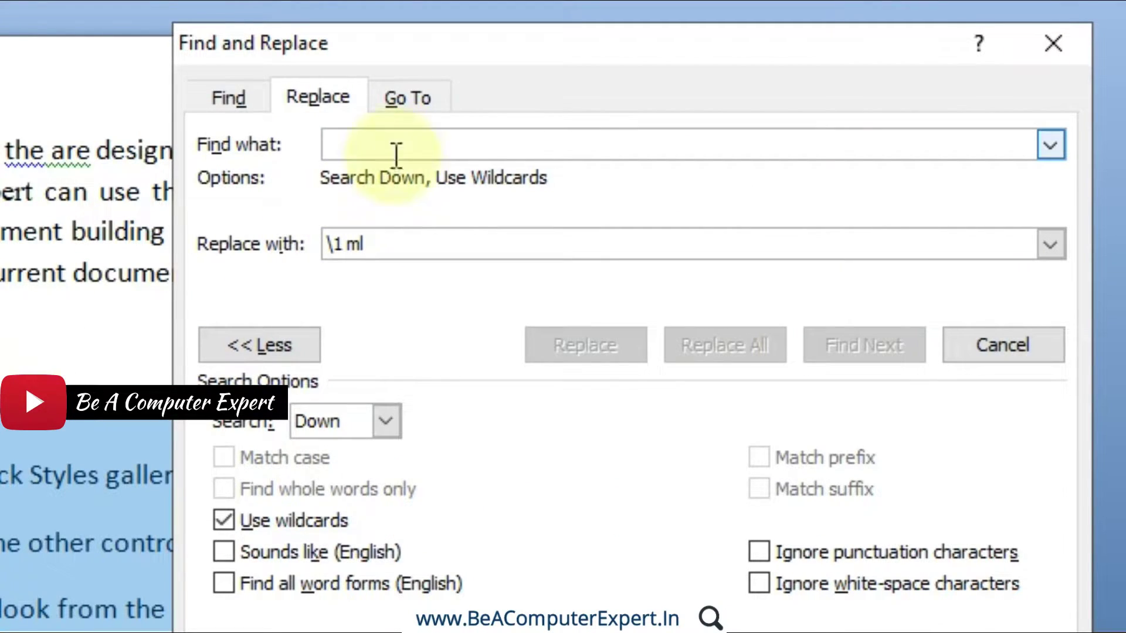
{"action": "left_click", "coordinate": [378, 244]}
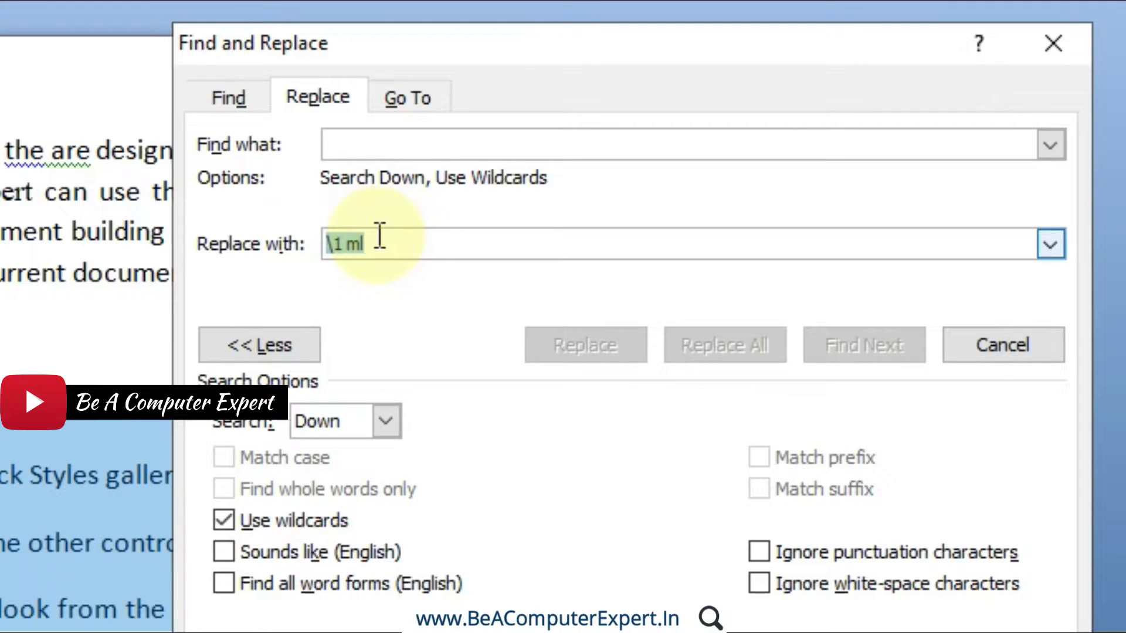
{"action": "key", "text": "Delete"}
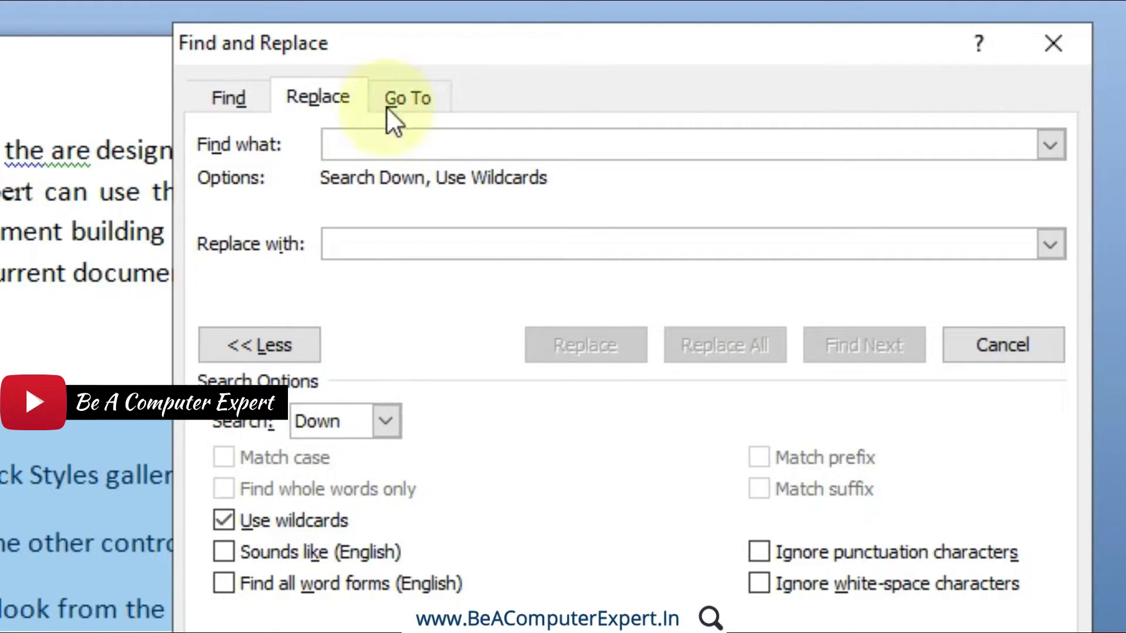
{"action": "left_click", "coordinate": [352, 145]}
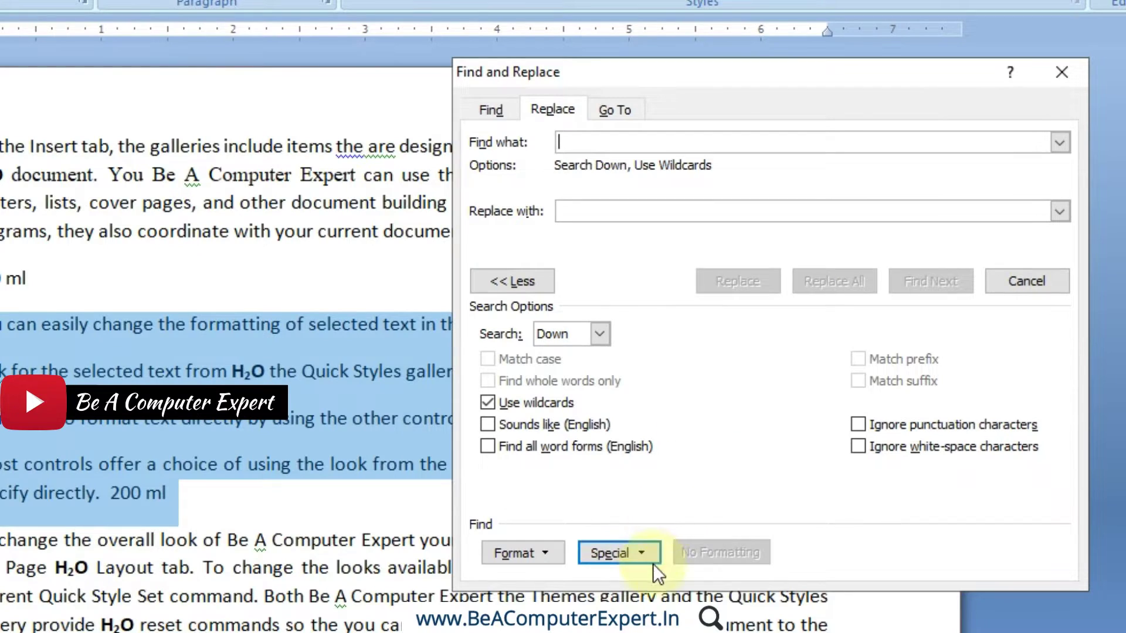
Turn off wildcard matching in the search options.
{"action": "left_click", "coordinate": [645, 620]}
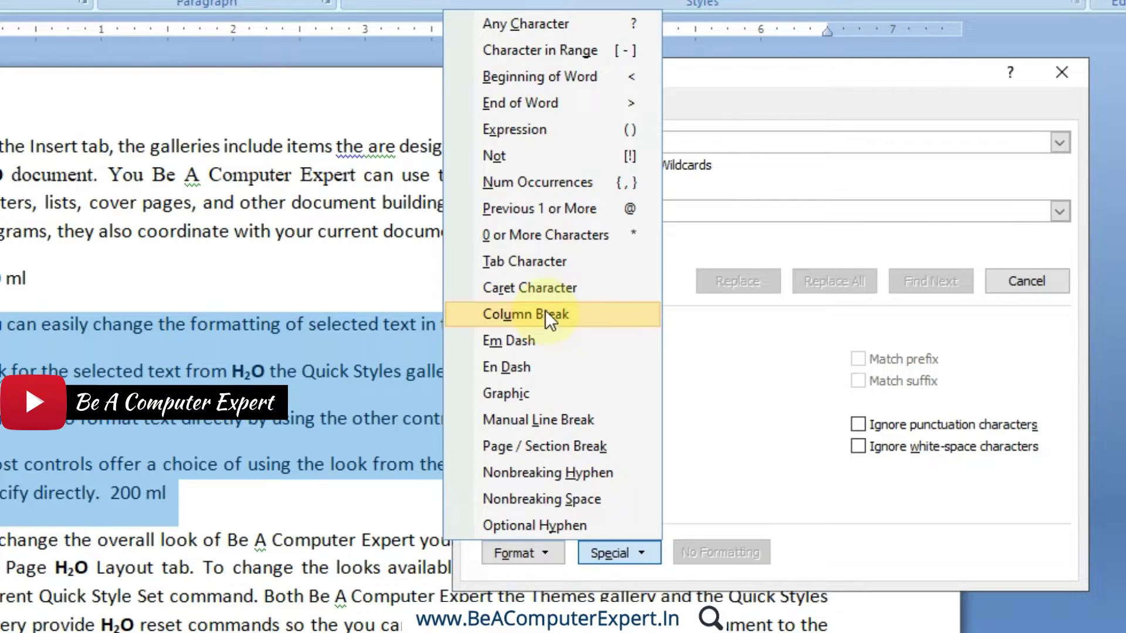
{"action": "left_click", "coordinate": [683, 336]}
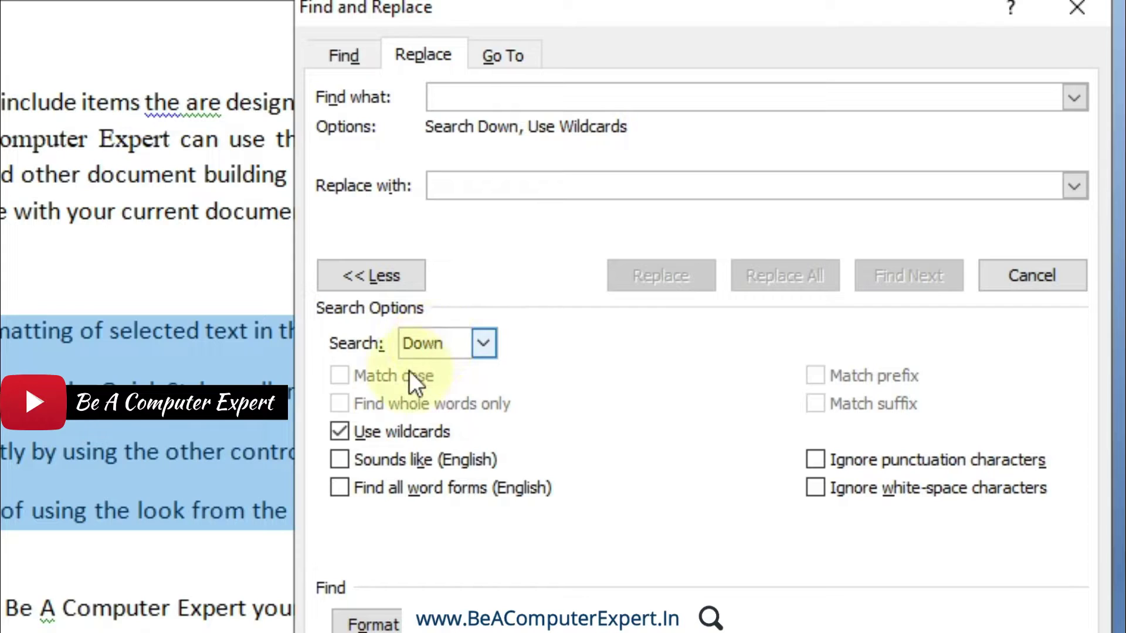
{"action": "left_click", "coordinate": [341, 432]}
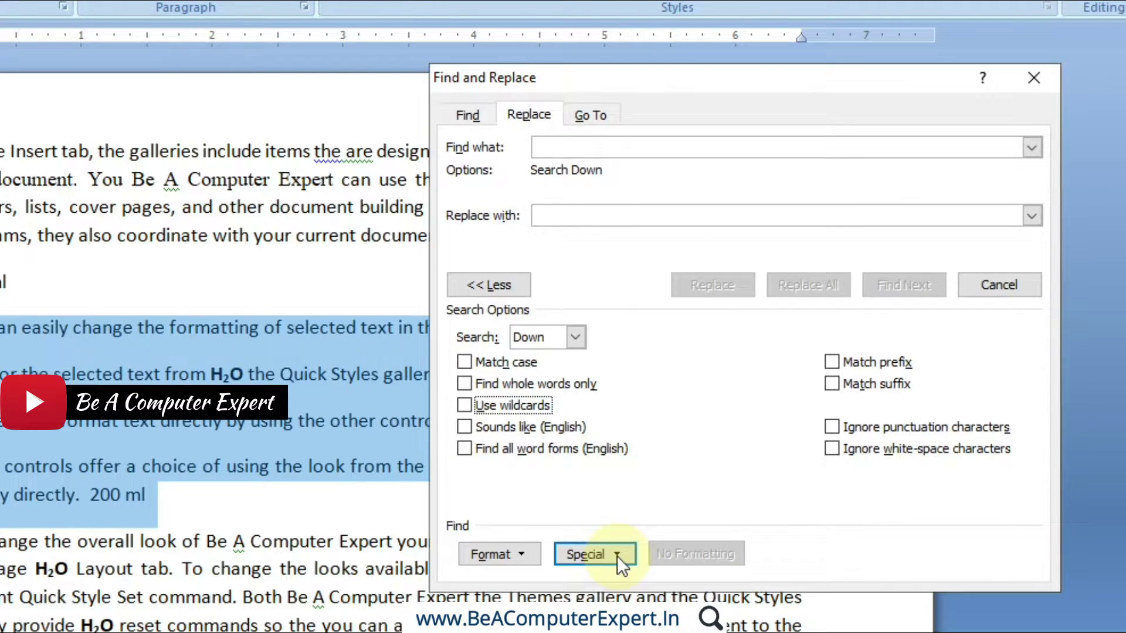
Set the search text to the Paragraph Mark special character (^p).
{"action": "left_click", "coordinate": [615, 554]}
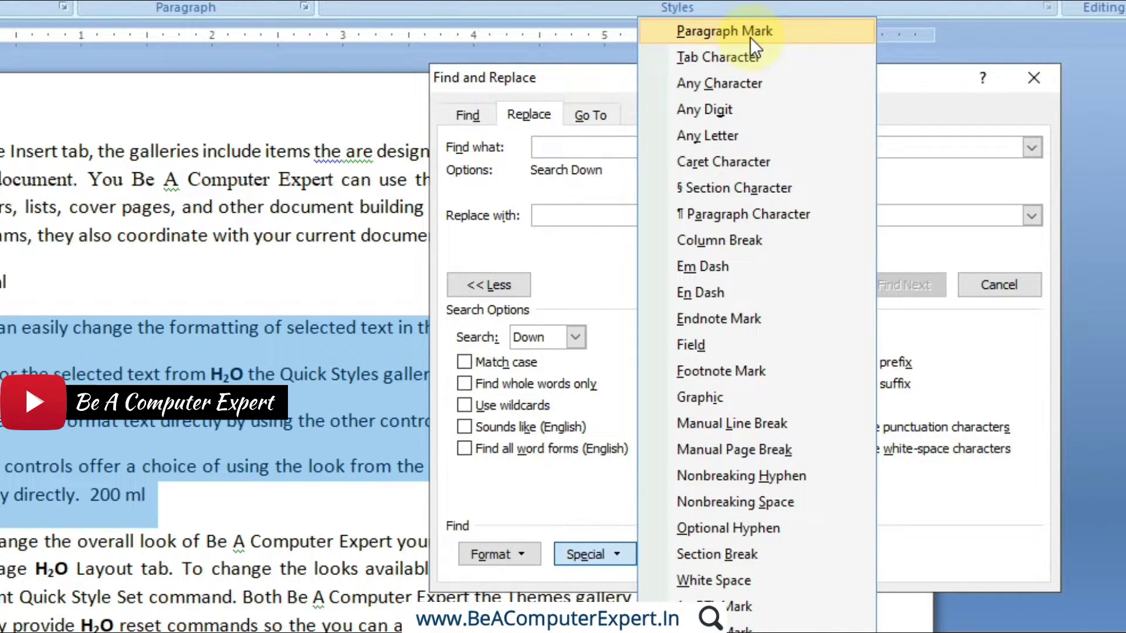
{"action": "left_click", "coordinate": [551, 150]}
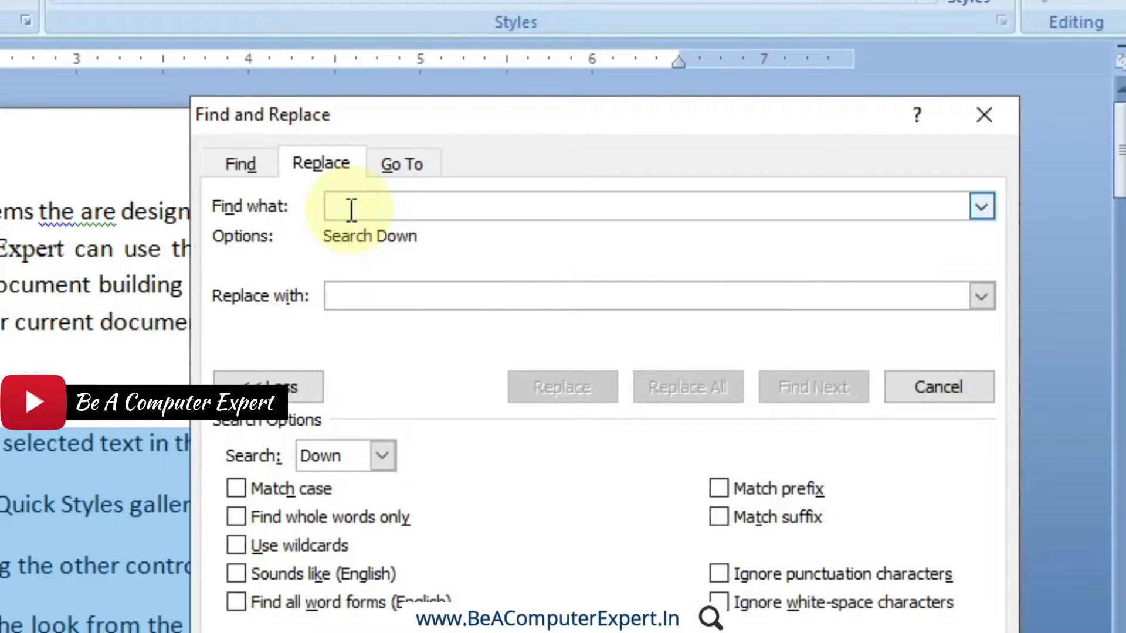
{"action": "type", "text": "^"}
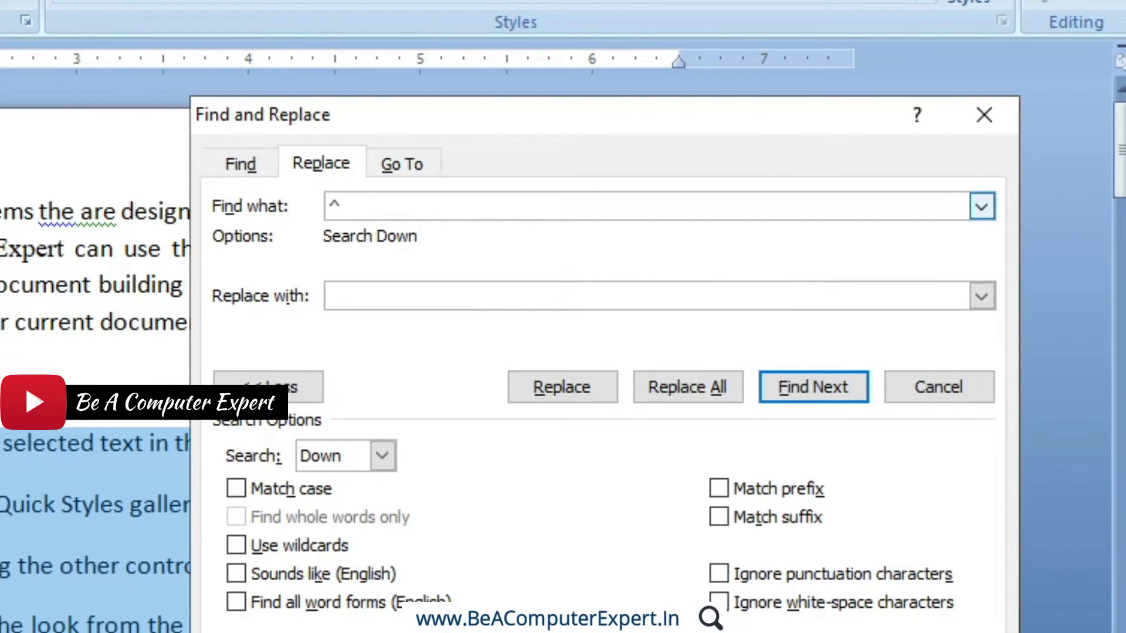
{"action": "type", "text": "p"}
{"action": "key", "text": "BackSpace"}
{"action": "key", "text": "BackSpace"}
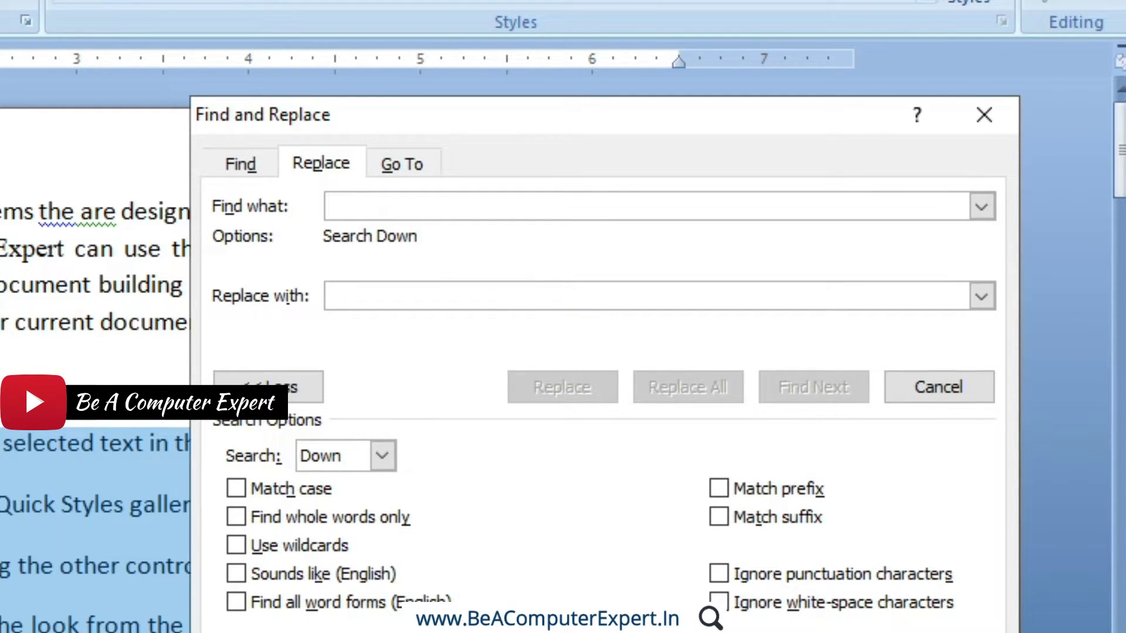
{"action": "key", "text": "alt+e"}
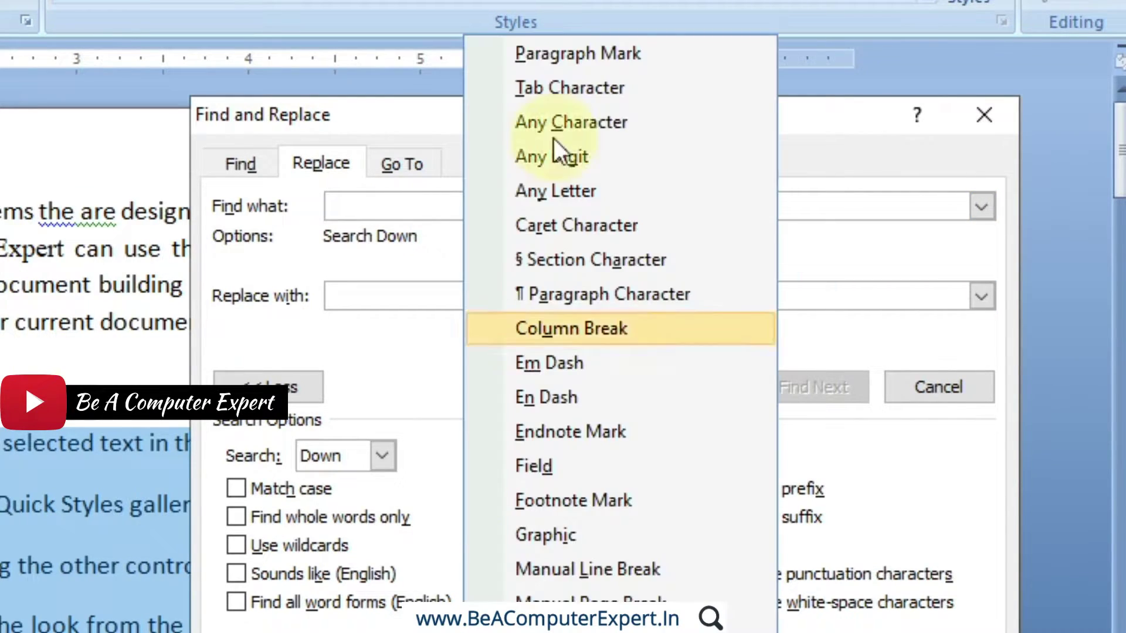
{"action": "left_click", "coordinate": [600, 54]}
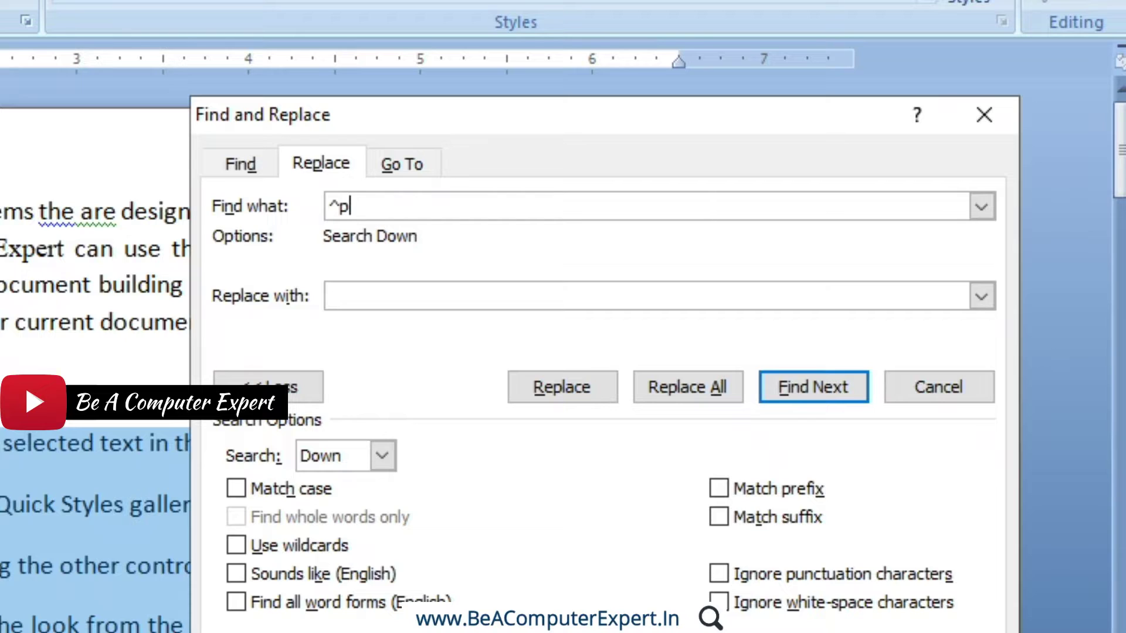
Replace all paragraph marks in the selected text with nothing, without searching the remainder of the document.
{"action": "left_click", "coordinate": [377, 298]}
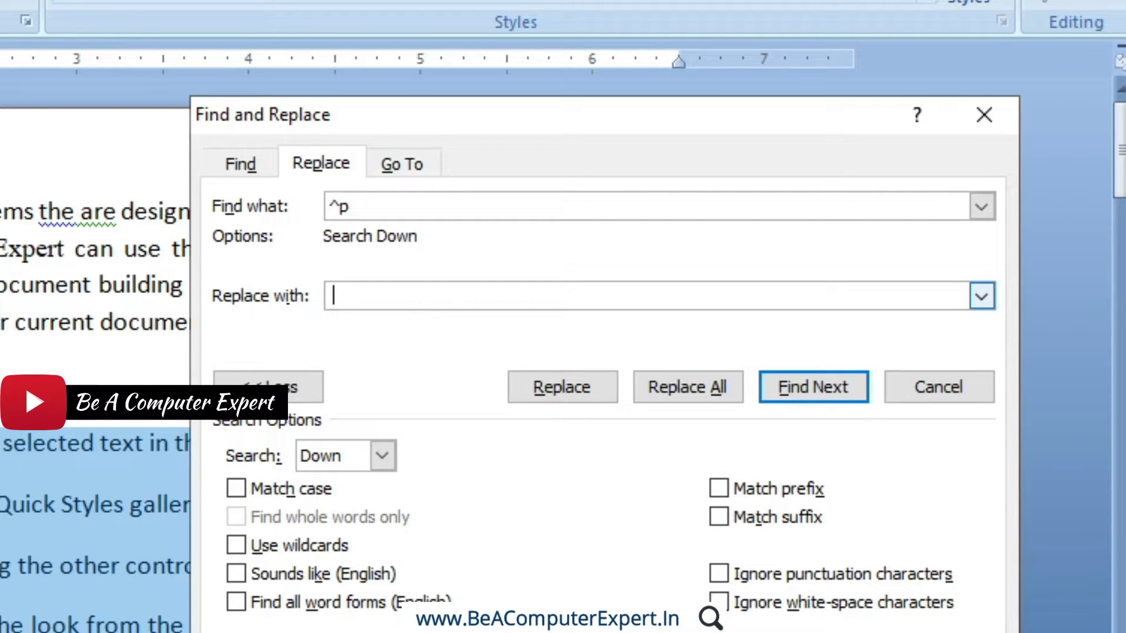
{"action": "left_click", "coordinate": [675, 390]}
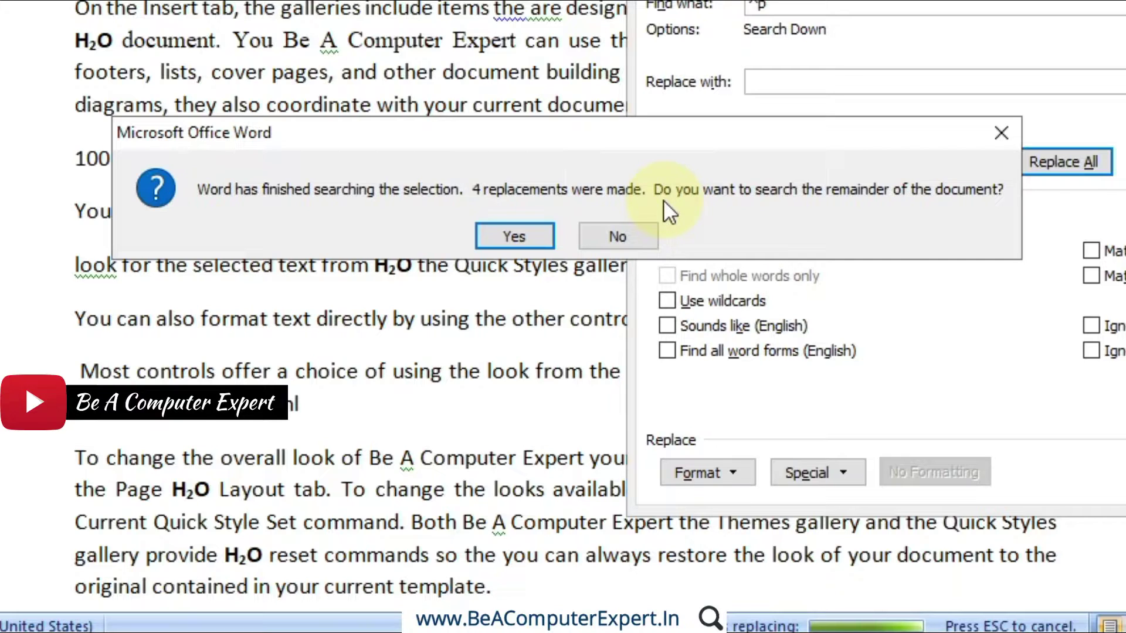
{"action": "left_click", "coordinate": [631, 231]}
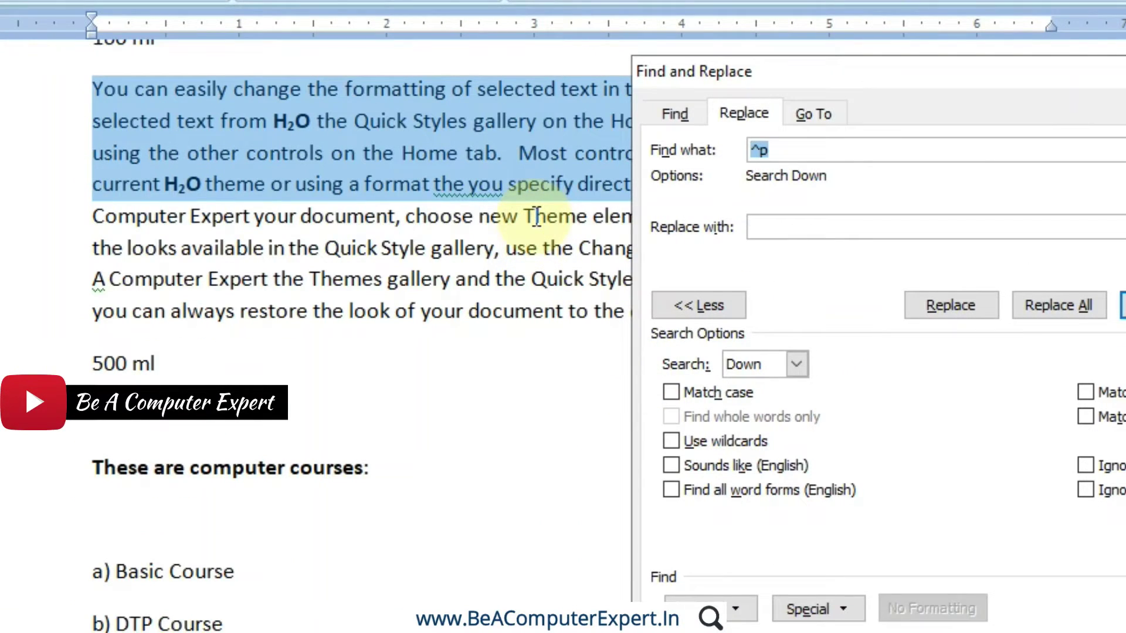
Clear the search text and start a new paragraph before "To change the overall look".
{"action": "left_click_drag", "start_coordinate": [823, 80], "coordinate": [634, 235]}
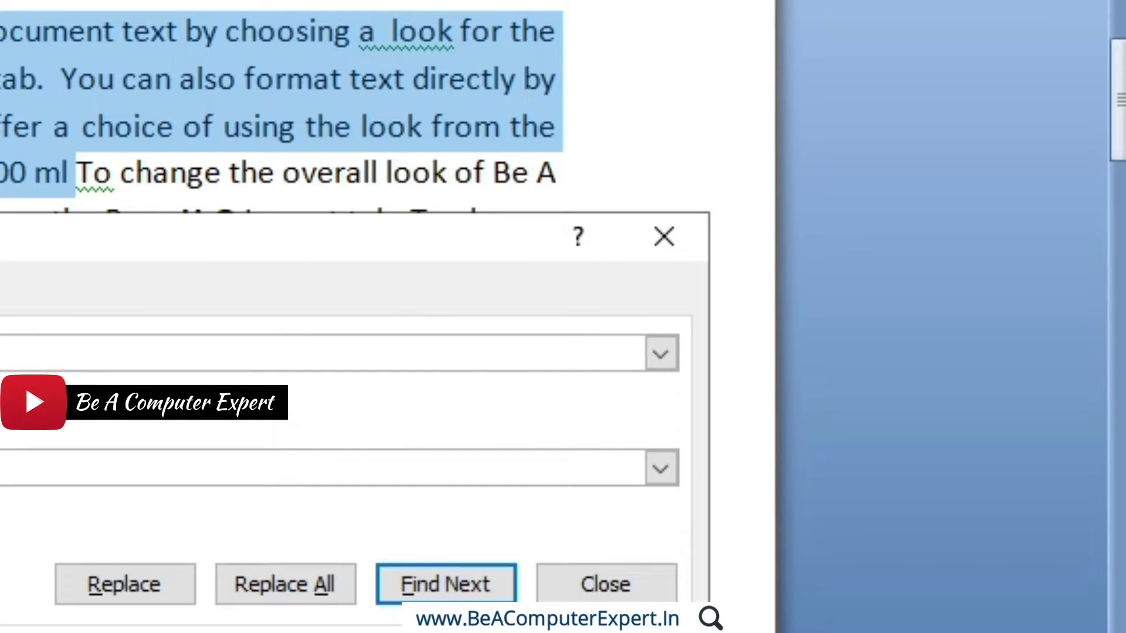
{"action": "left_click_drag", "start_coordinate": [1, 237], "coordinate": [507, 50]}
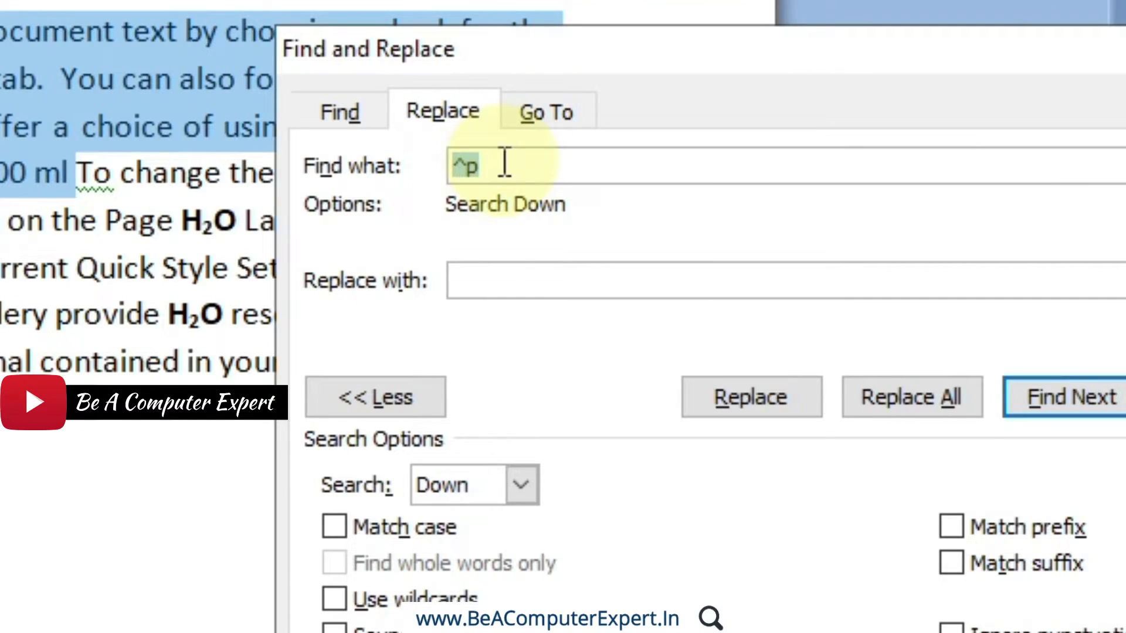
{"action": "key", "text": "Delete"}
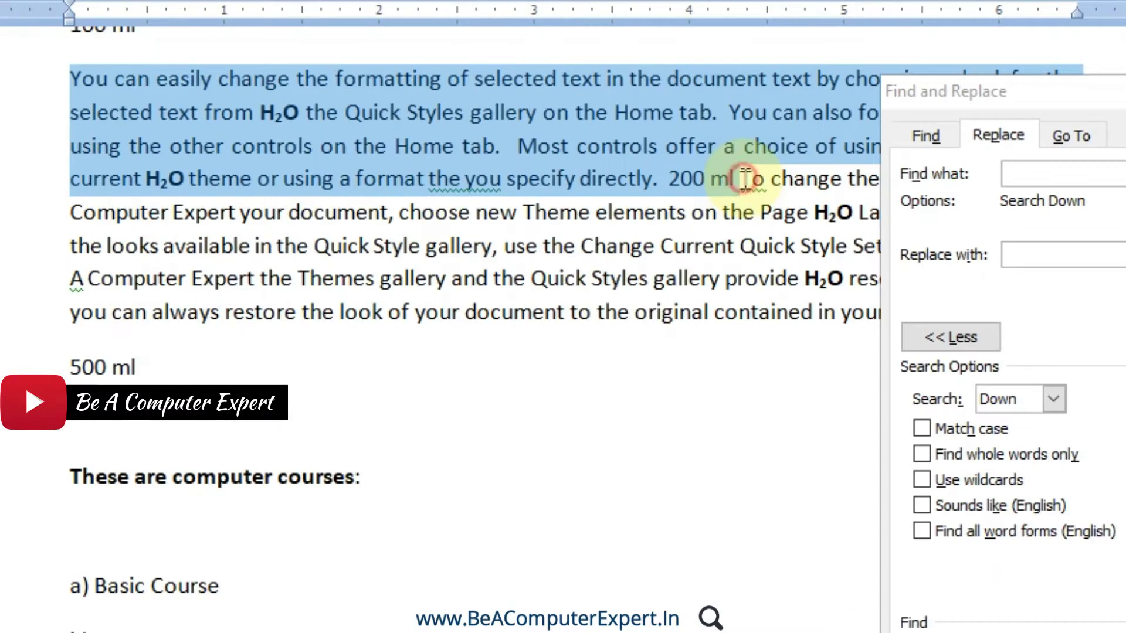
{"action": "left_click", "coordinate": [745, 179]}
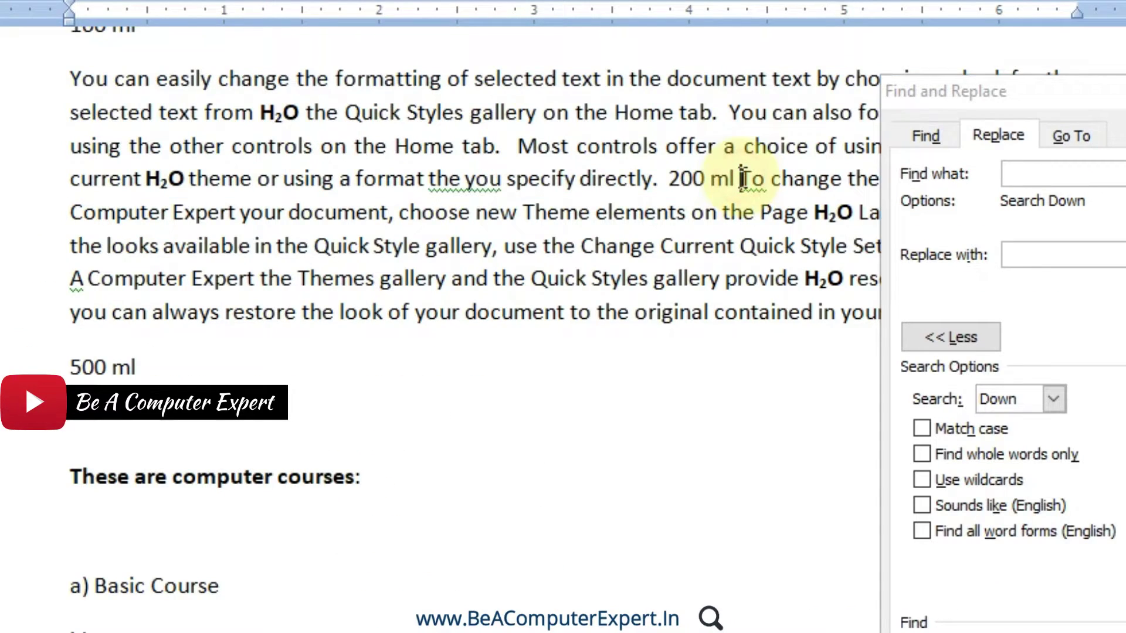
{"action": "key", "text": "Return"}
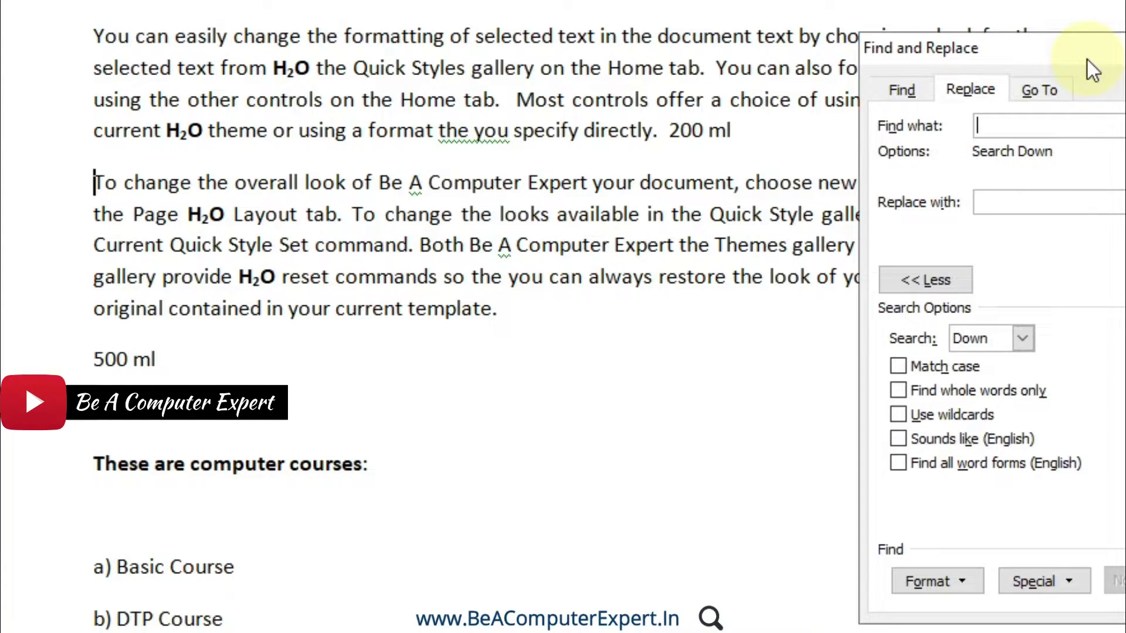
Split the paragraph before "You can also format text" and before "Most controls offer", leaving an empty paragraph at each break.
{"action": "left_click_drag", "start_coordinate": [1087, 60], "coordinate": [1042, 205]}
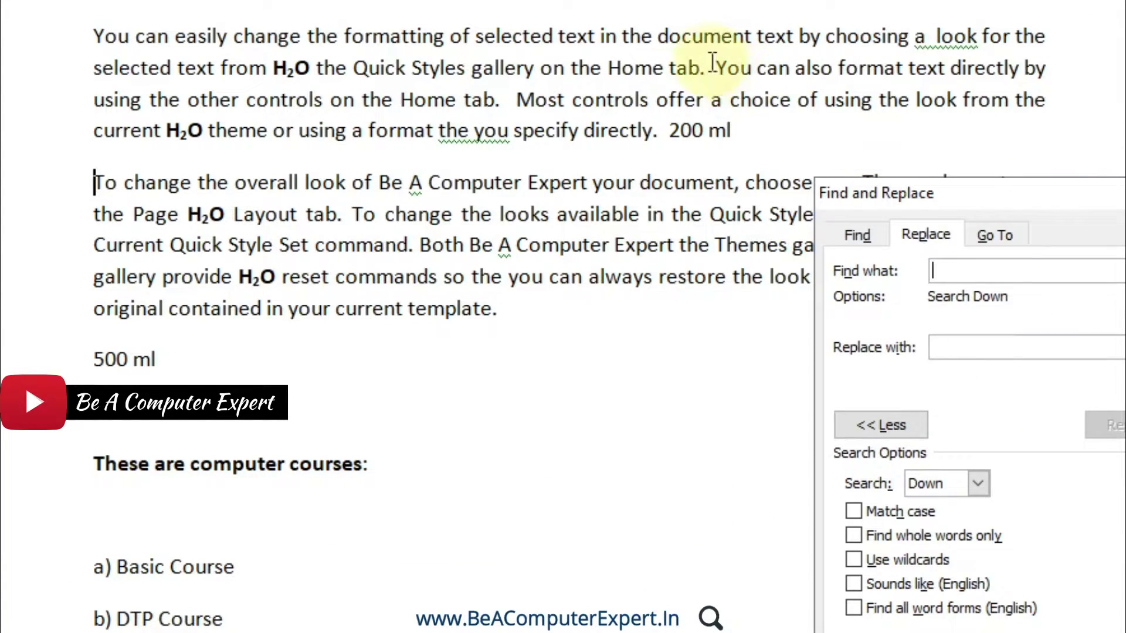
{"action": "left_click", "coordinate": [716, 68]}
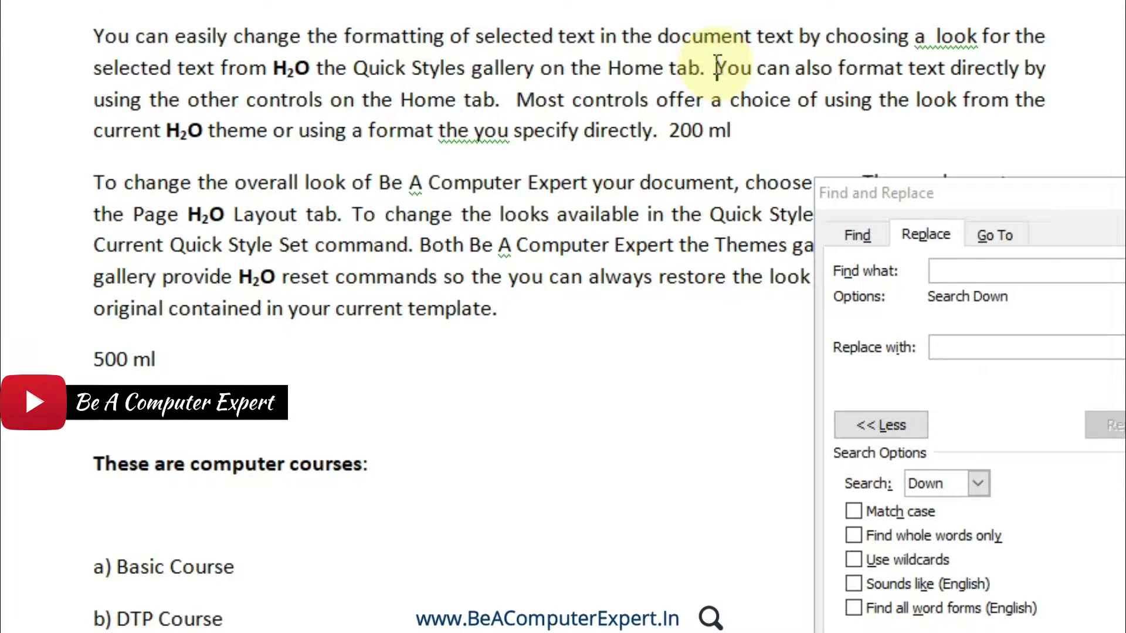
{"action": "key", "text": "Return"}
{"action": "key", "text": "Return"}
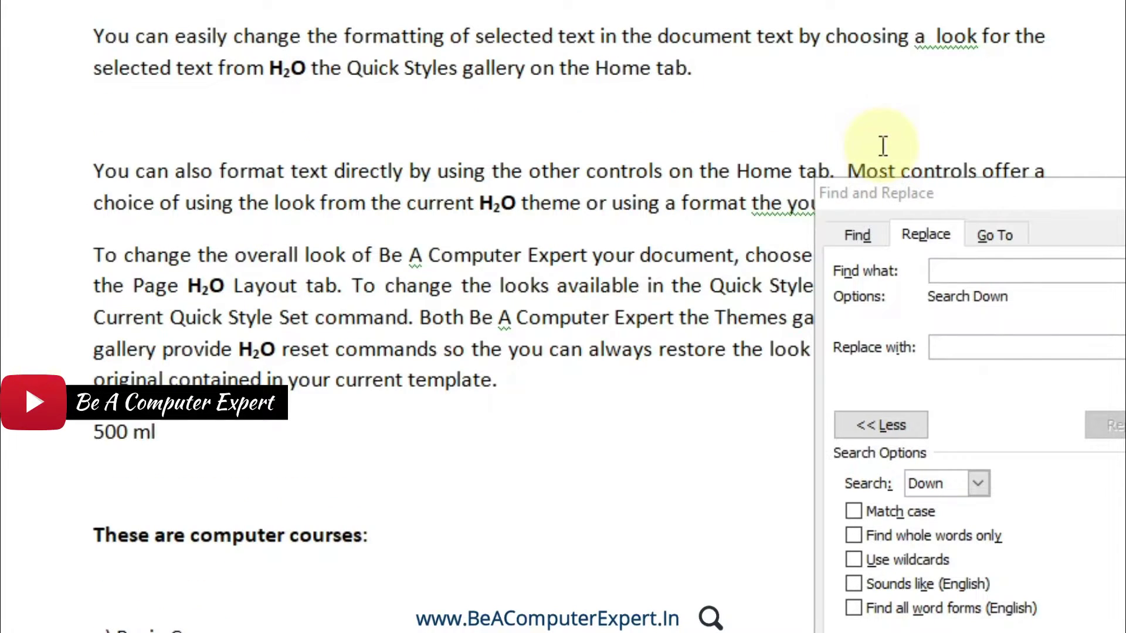
{"action": "left_click", "coordinate": [847, 170]}
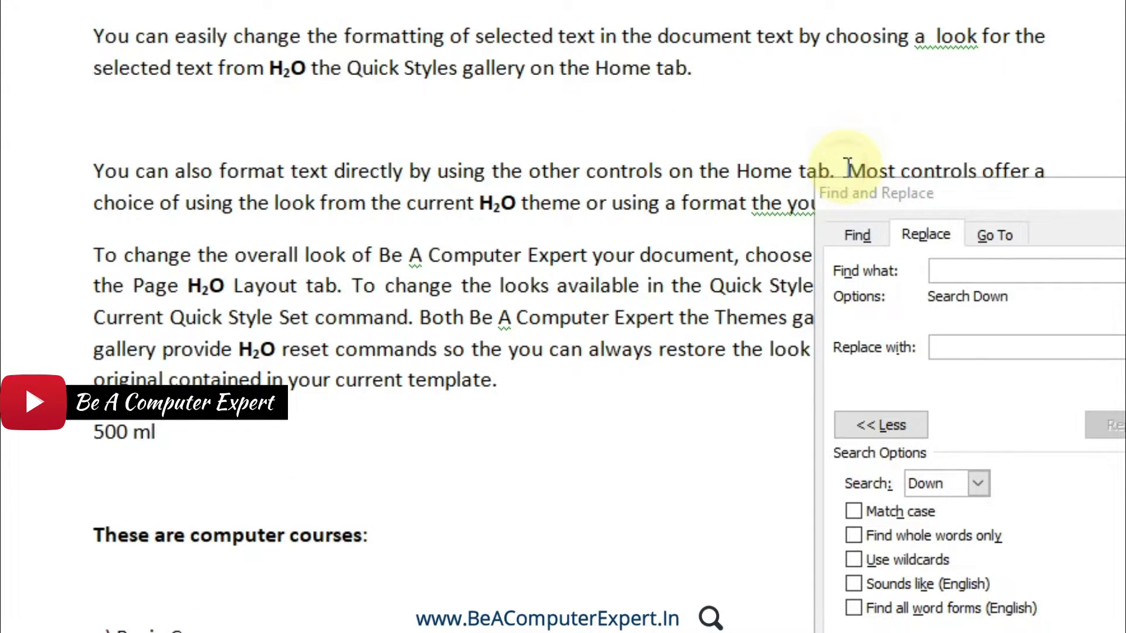
{"action": "key", "text": "Return"}
{"action": "key", "text": "Return"}
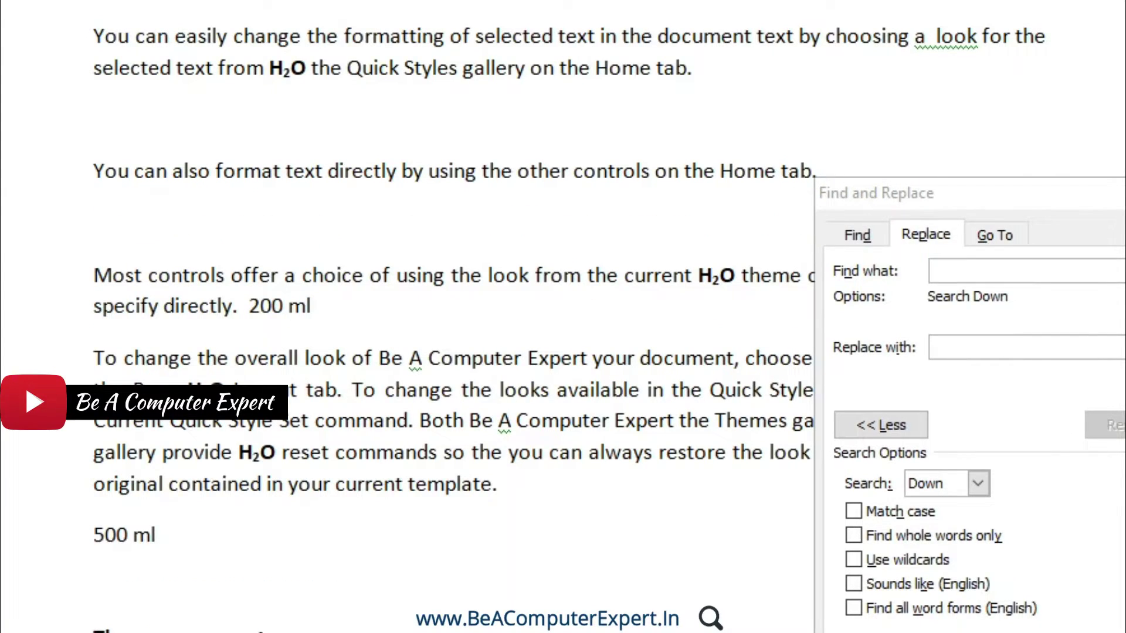
Add an empty paragraph after "200 ml" and start a new paragraph before "To change the looks available".
{"action": "left_click", "coordinate": [346, 319]}
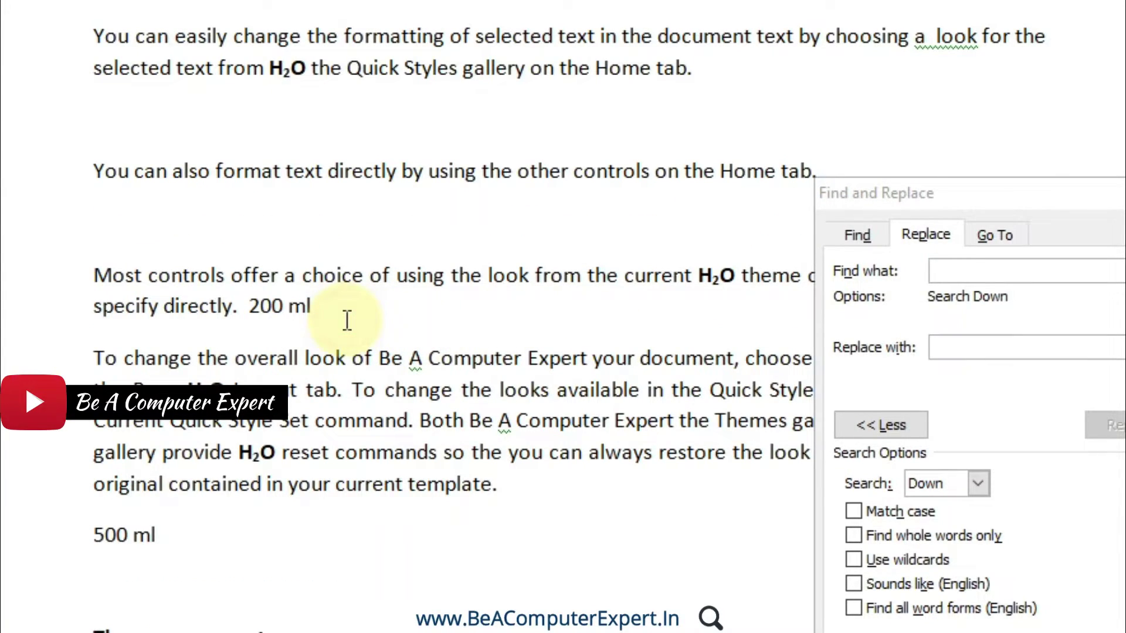
{"action": "key", "text": "Return"}
{"action": "left_click", "coordinate": [353, 437]}
{"action": "key", "text": "Return"}
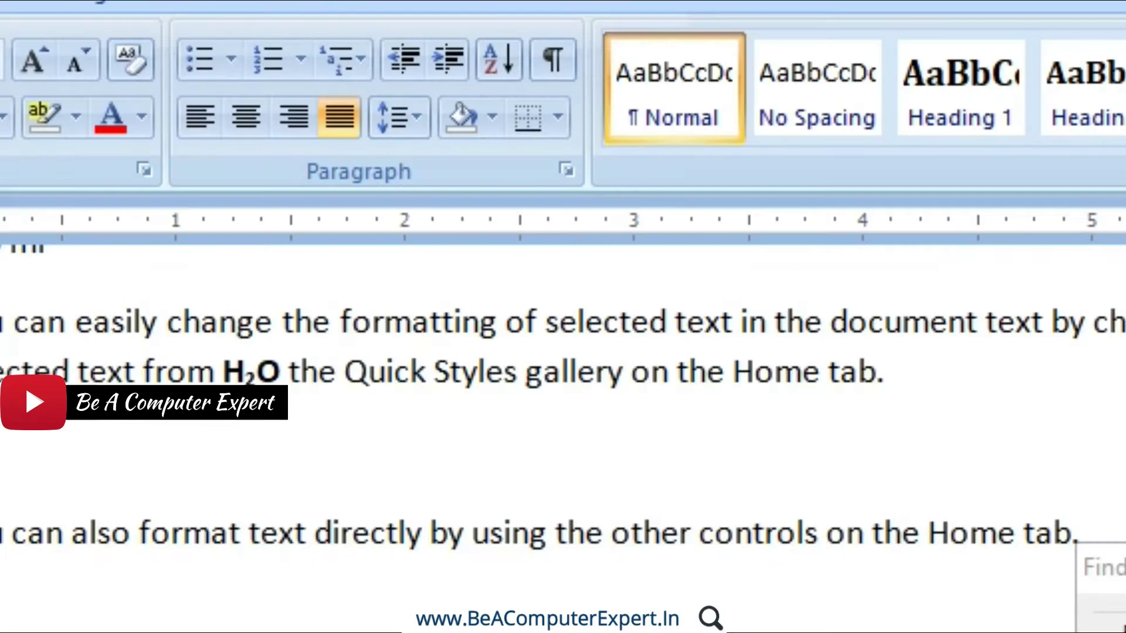
Show the formatting marks and add a second empty paragraph above "You can also format text".
{"action": "left_click", "coordinate": [562, 54]}
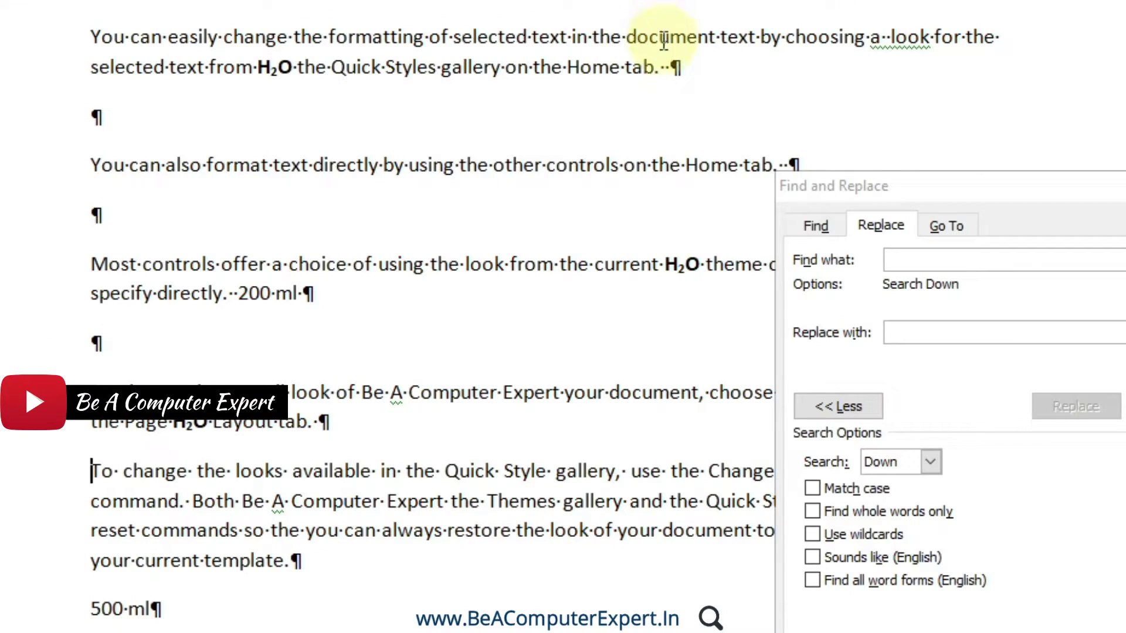
{"action": "left_click", "coordinate": [115, 119]}
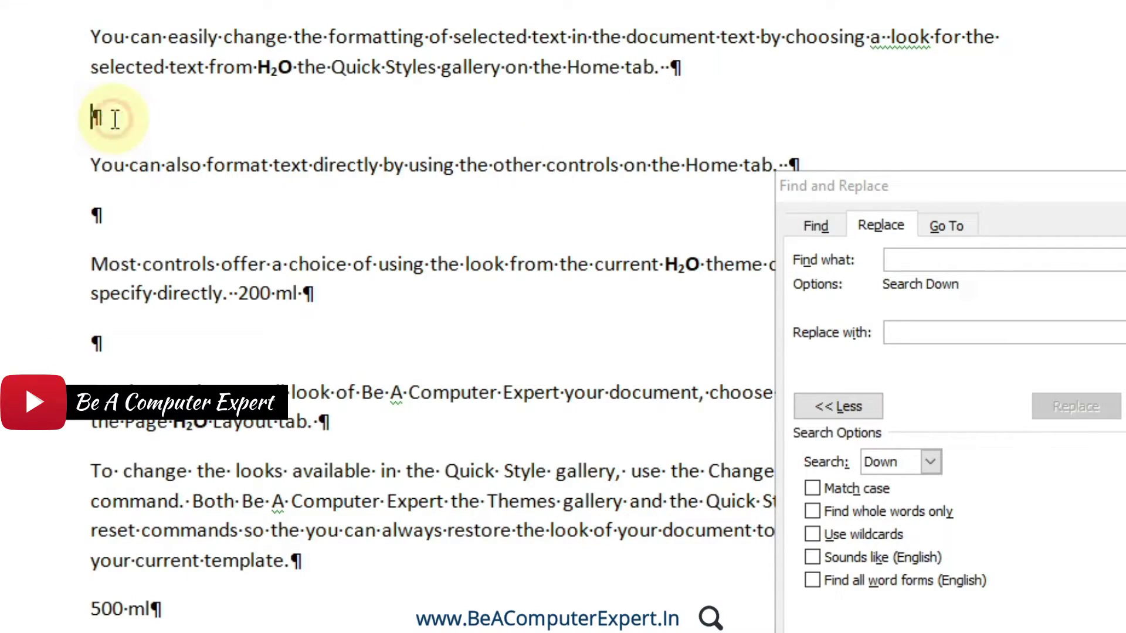
{"action": "key", "text": "Return"}
{"action": "left_click", "coordinate": [111, 163]}
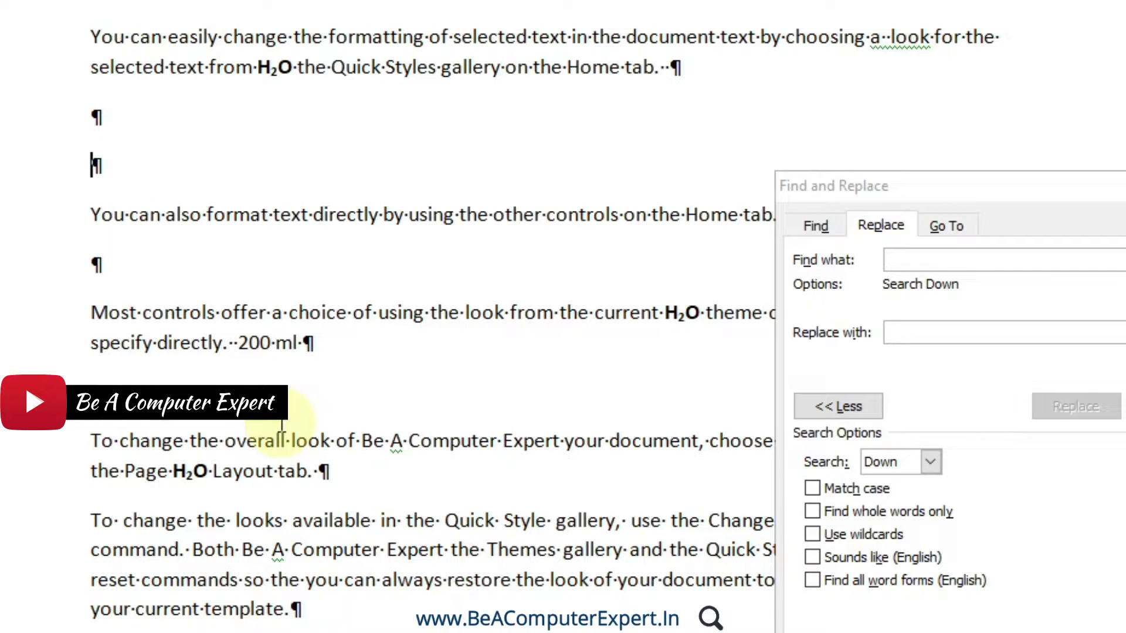
Select the text from "You can easily change" through "your current template." and set the search text to ^p.
{"action": "left_click_drag", "start_coordinate": [317, 608], "coordinate": [240, 404]}
{"action": "left_click_drag", "start_coordinate": [195, 279], "coordinate": [96, 49]}
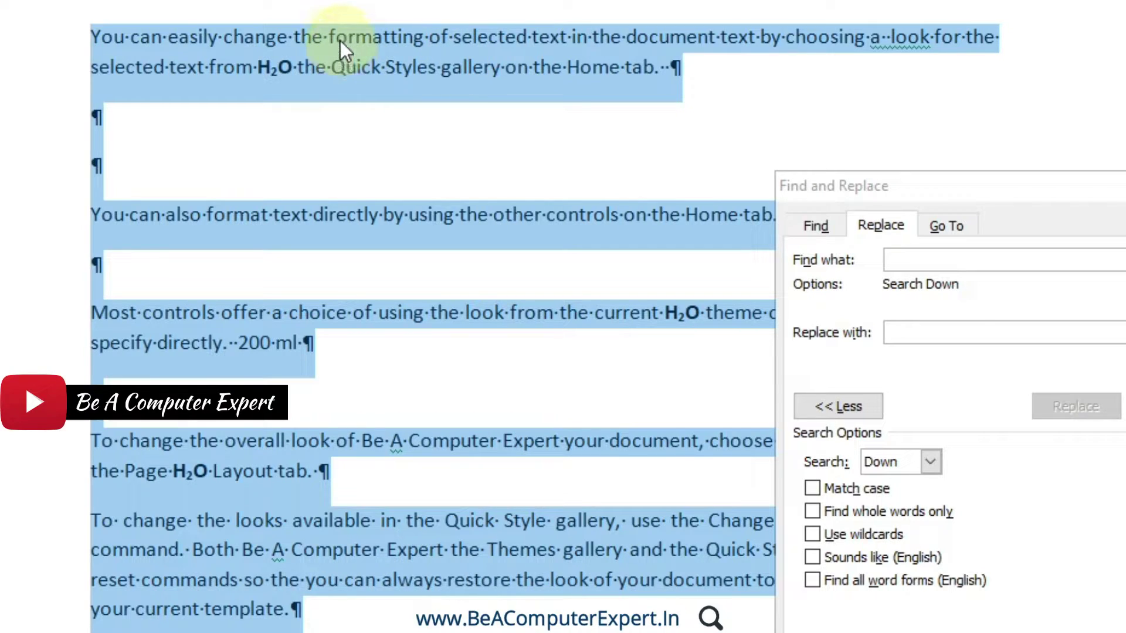
{"action": "left_click_drag", "start_coordinate": [877, 191], "coordinate": [735, 90]}
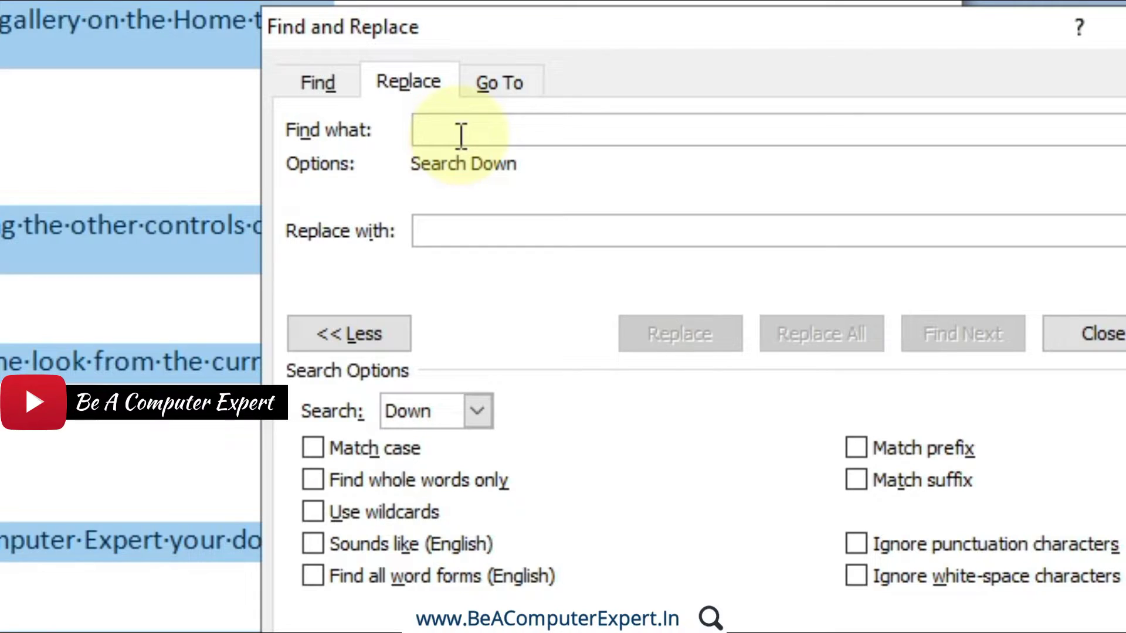
{"action": "type", "text": "^p"}
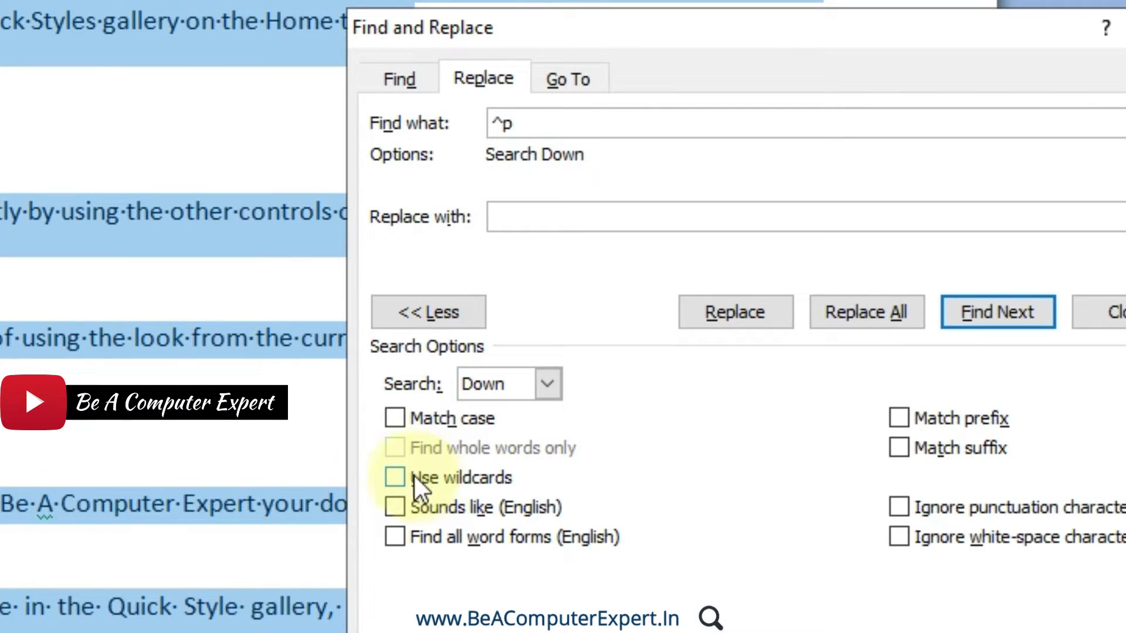
Turn on wildcards for the search and change the search text to the paragraph code ^13.
{"action": "left_click", "coordinate": [399, 473]}
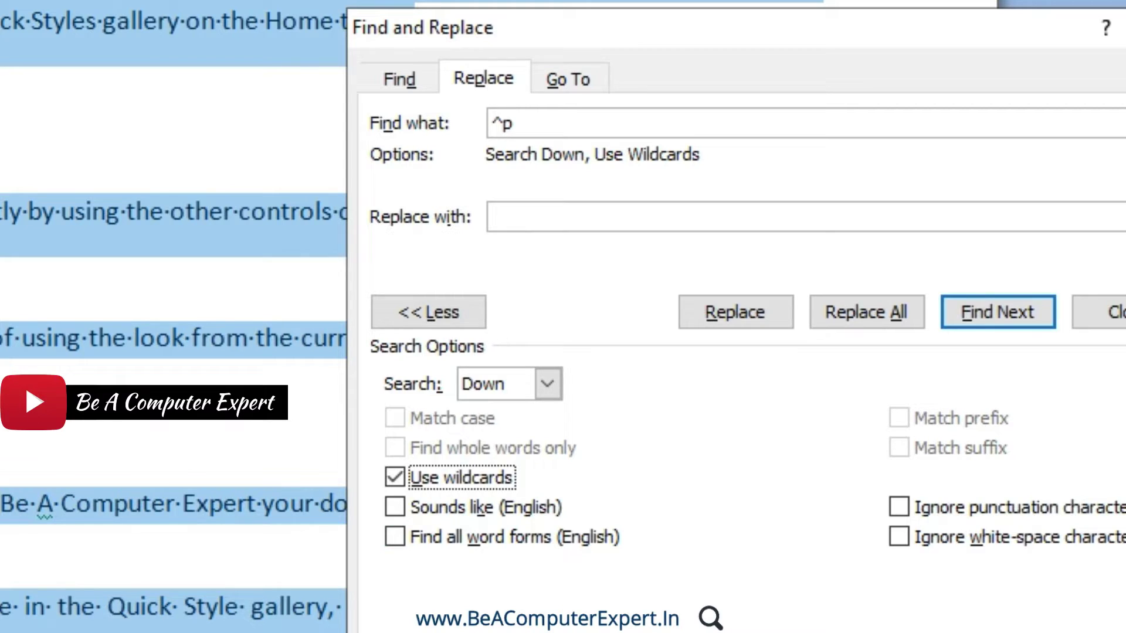
{"action": "left_click", "coordinate": [524, 129]}
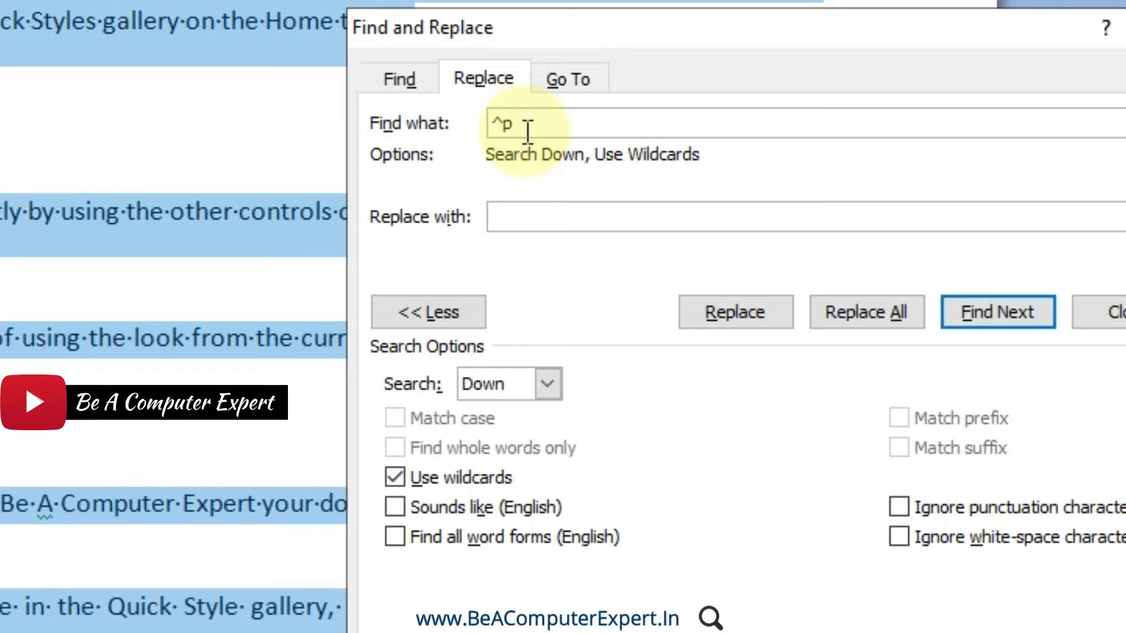
{"action": "left_click", "coordinate": [870, 570]}
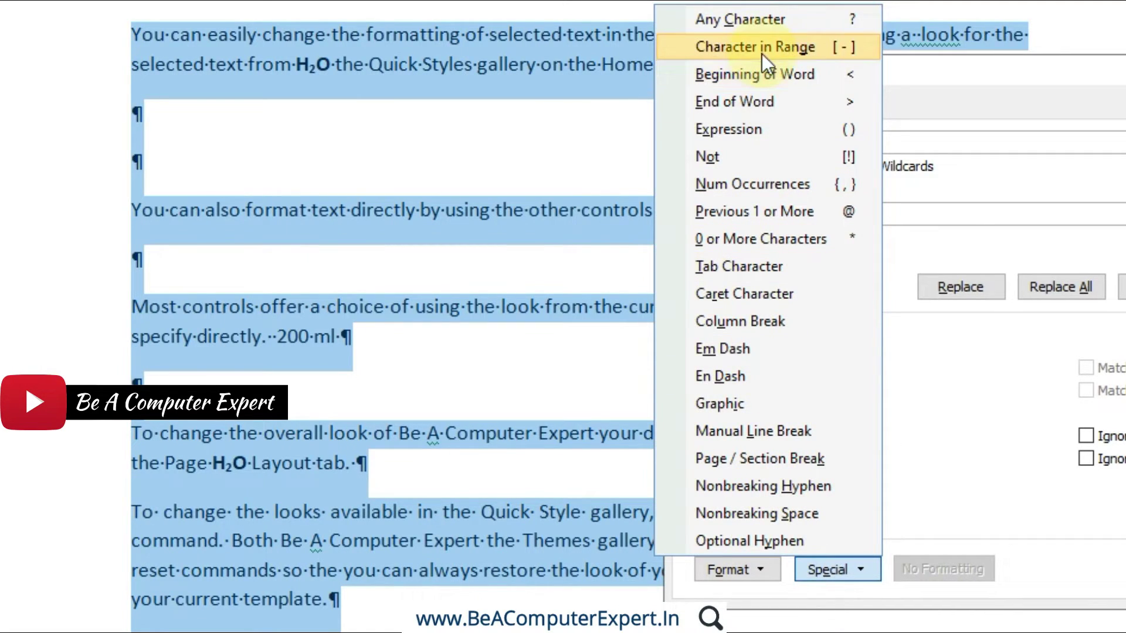
{"action": "left_click", "coordinate": [933, 388]}
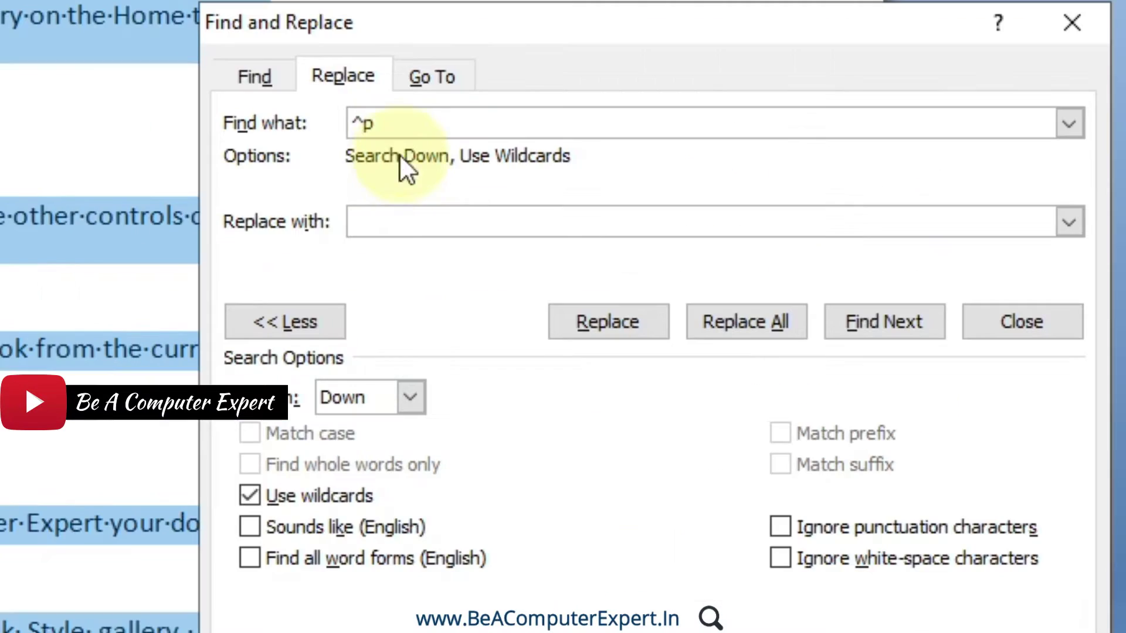
{"action": "left_click", "coordinate": [805, 145]}
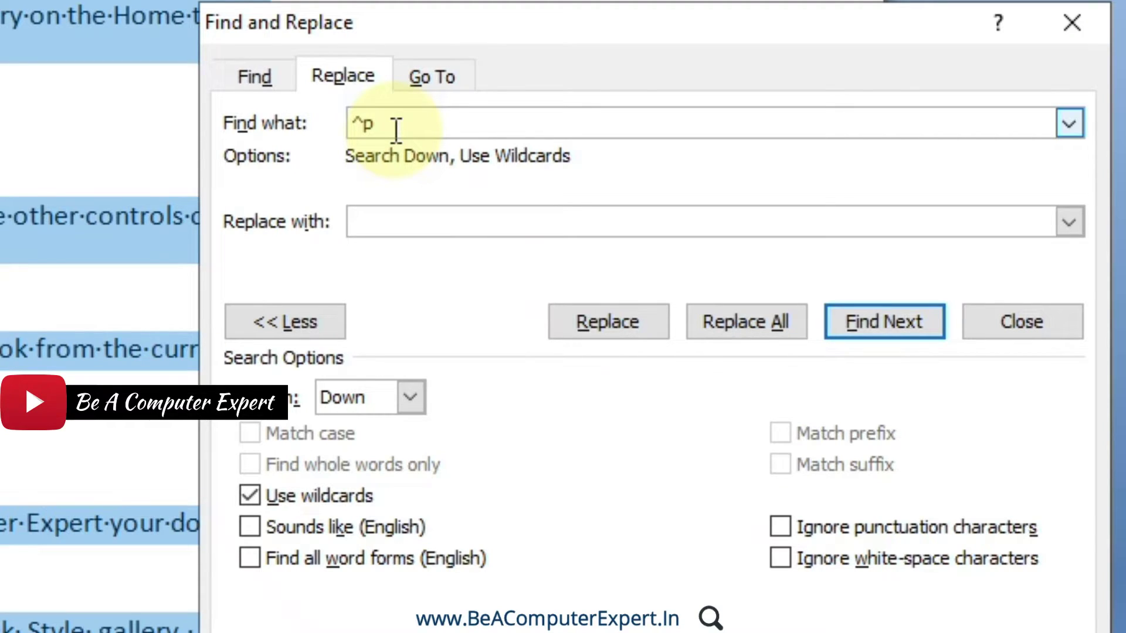
{"action": "key", "text": "BackSpace"}
{"action": "type", "text": "13"}
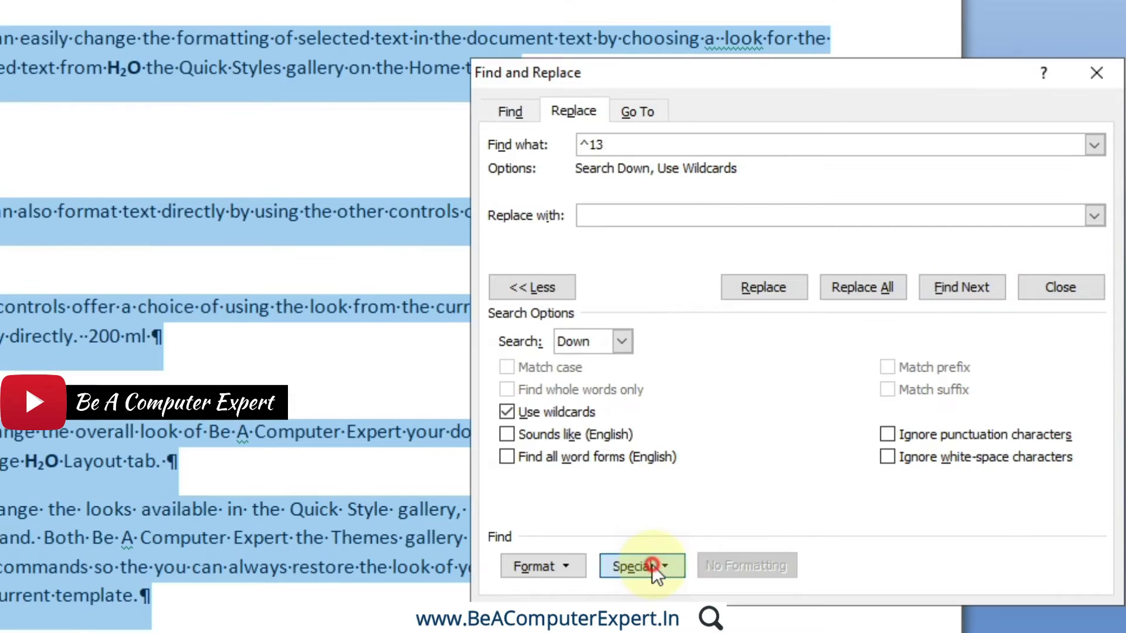
Append a Num Occurrences expression with a minimum of 2 to the search text, making it ^13{2,}.
{"action": "left_click", "coordinate": [652, 564]}
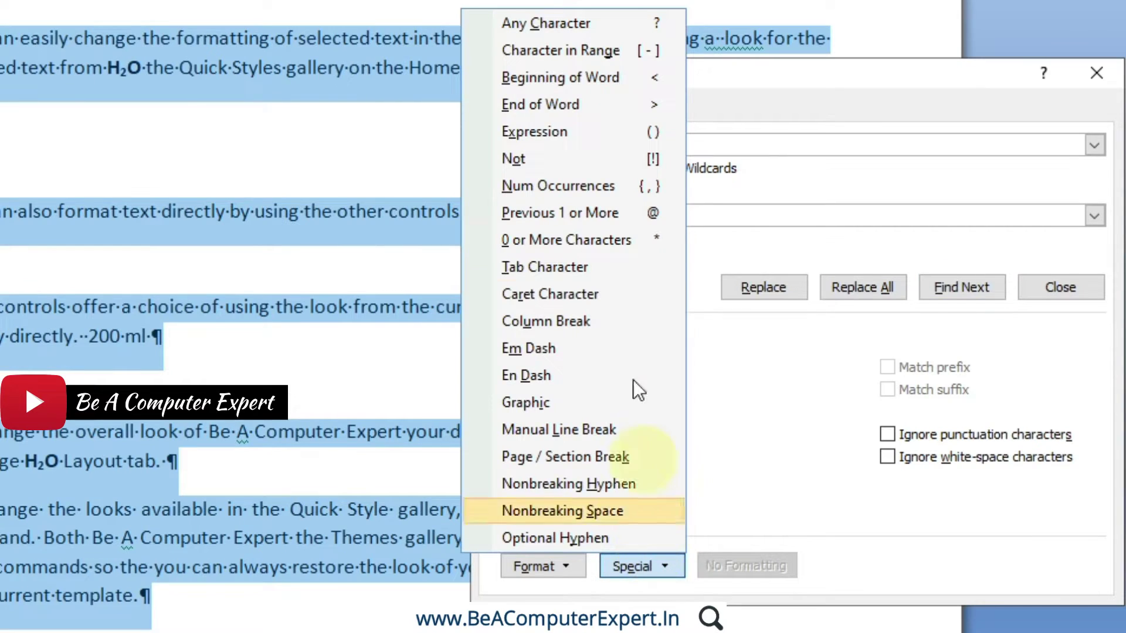
{"action": "left_click", "coordinate": [578, 192]}
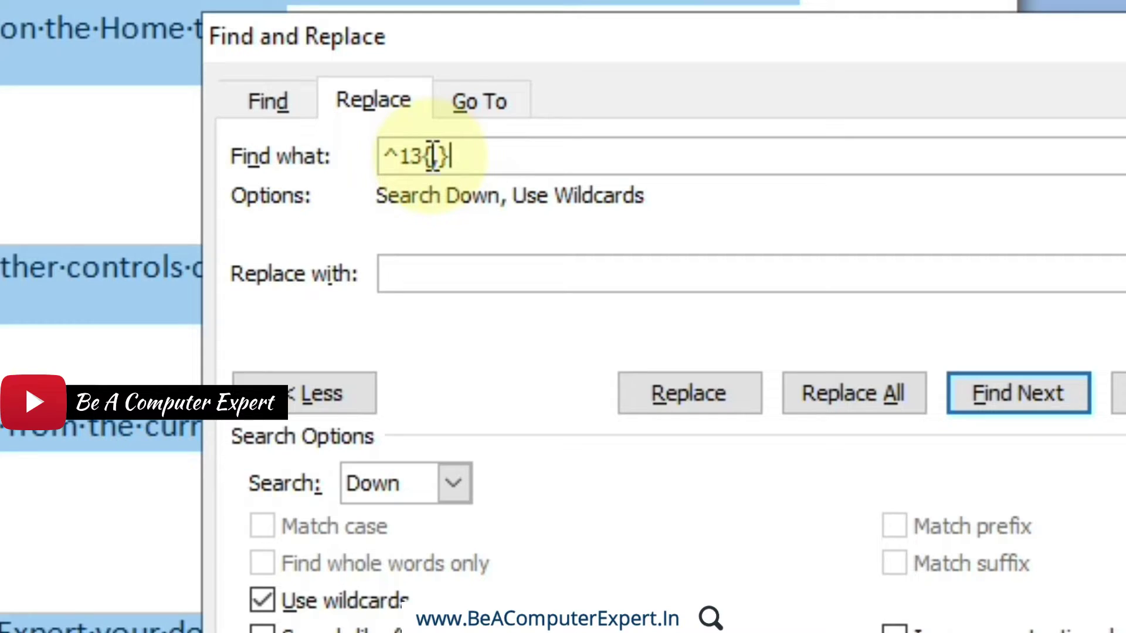
{"action": "left_click", "coordinate": [433, 155]}
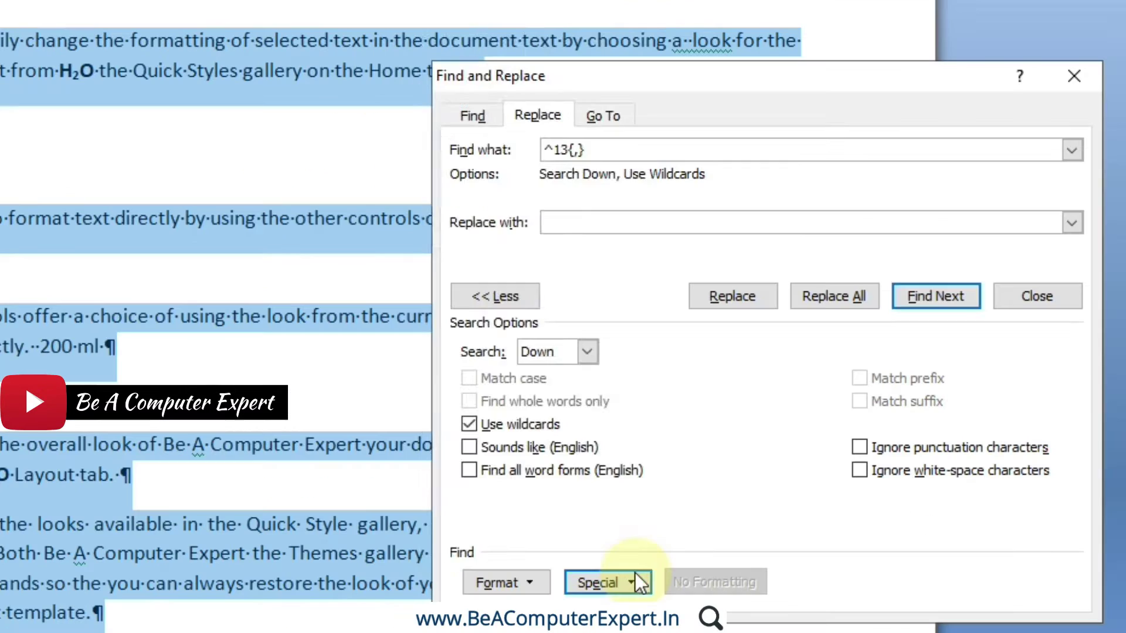
{"action": "left_click", "coordinate": [630, 581]}
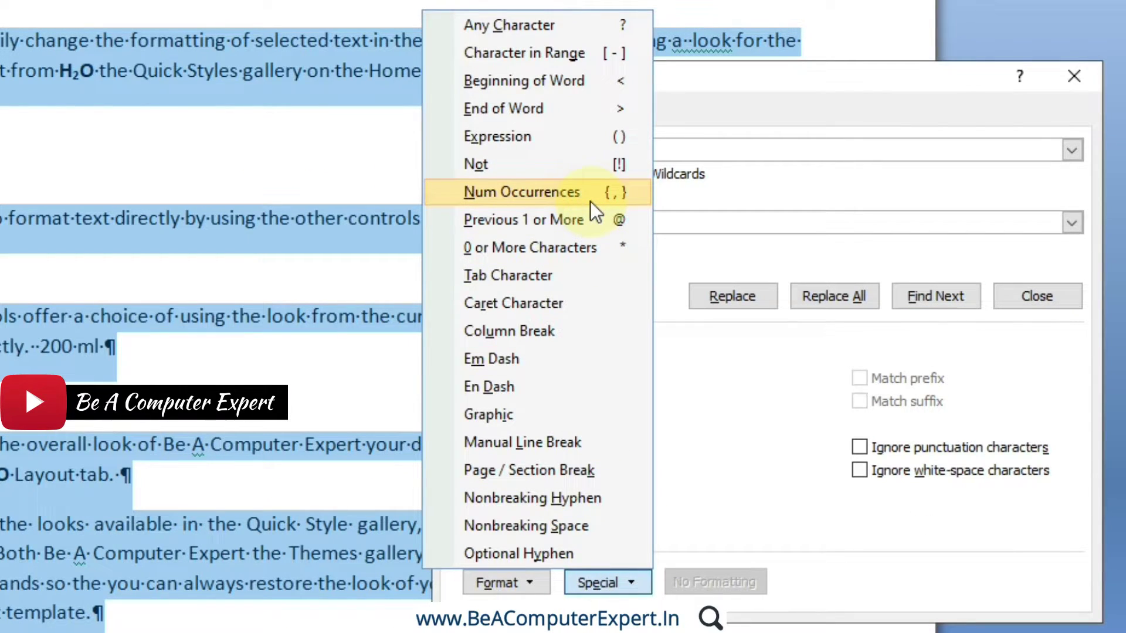
{"action": "left_click", "coordinate": [689, 157]}
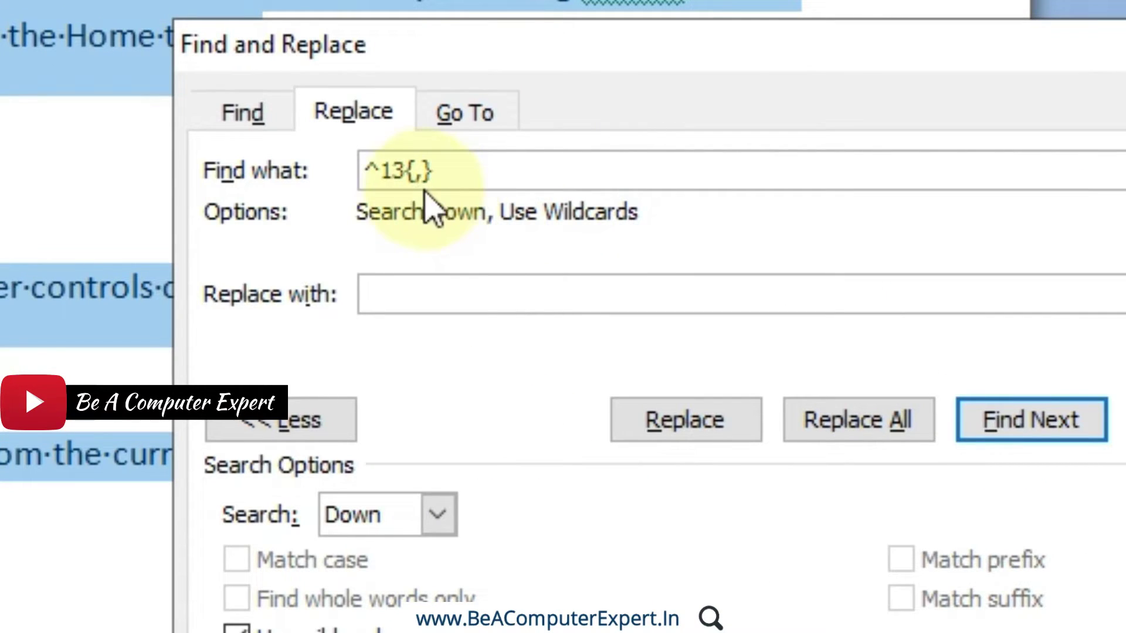
{"action": "left_click", "coordinate": [421, 170]}
{"action": "key", "text": "BackSpace"}
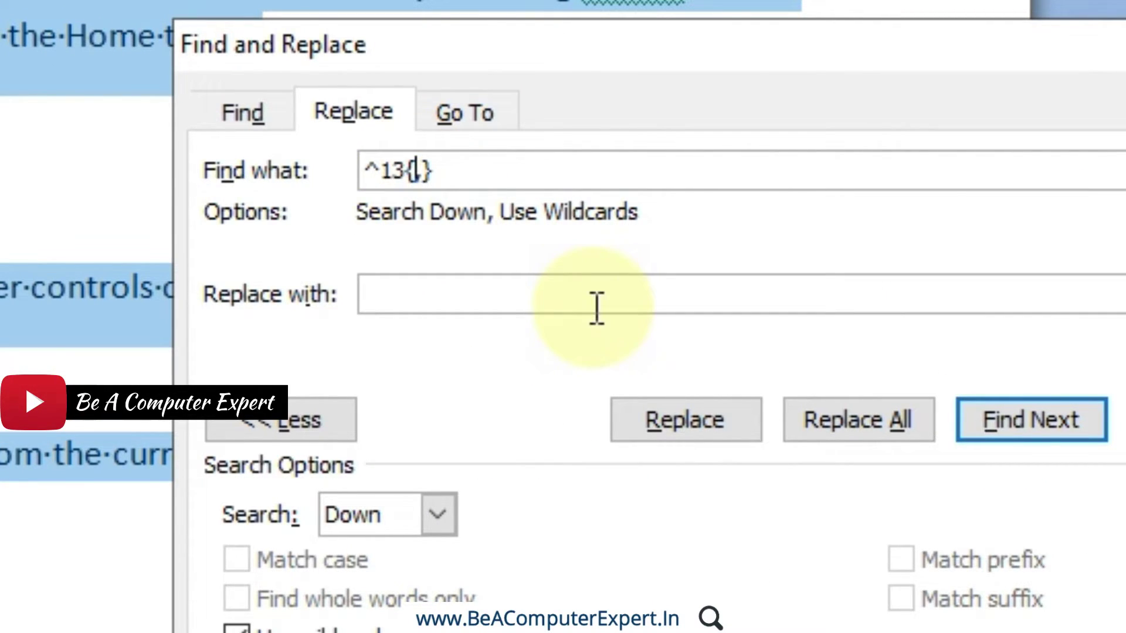
{"action": "type", "text": "2,"}
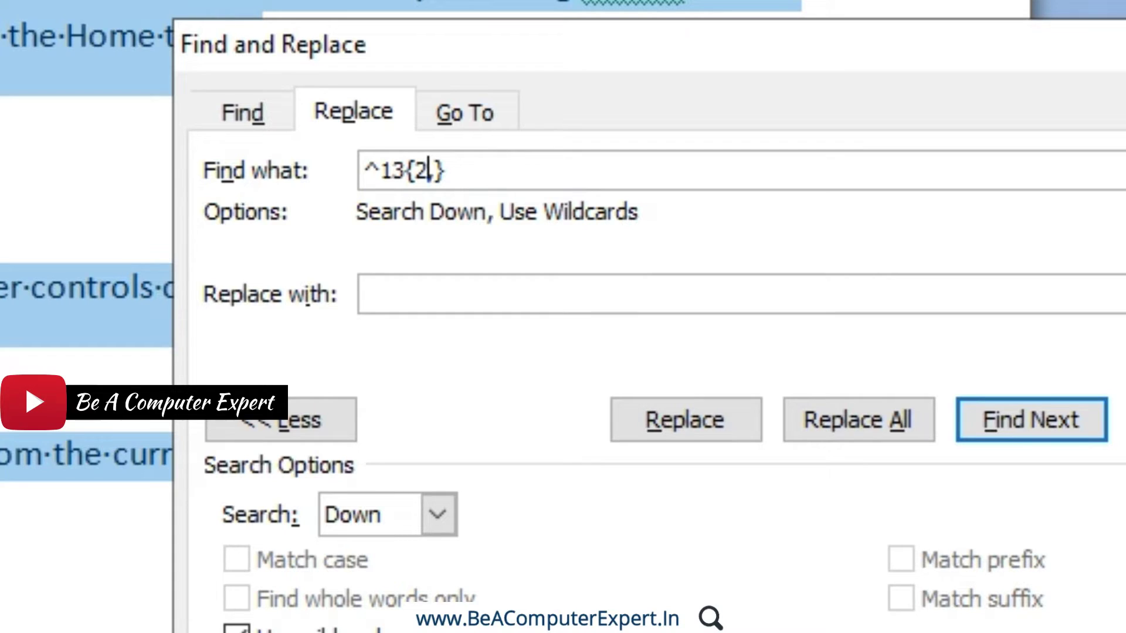
{"action": "left_click_drag", "start_coordinate": [393, 167], "coordinate": [353, 170]}
{"action": "left_click", "coordinate": [467, 170]}
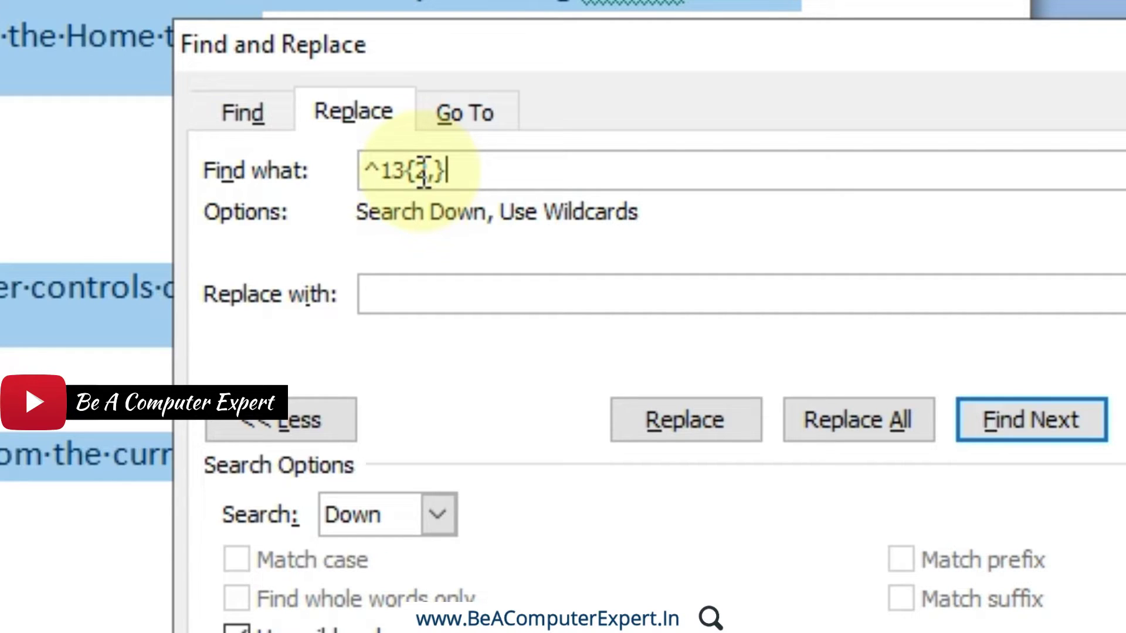
Set the replacement text to the Paragraph Mark code ^p.
{"action": "left_click", "coordinate": [389, 288]}
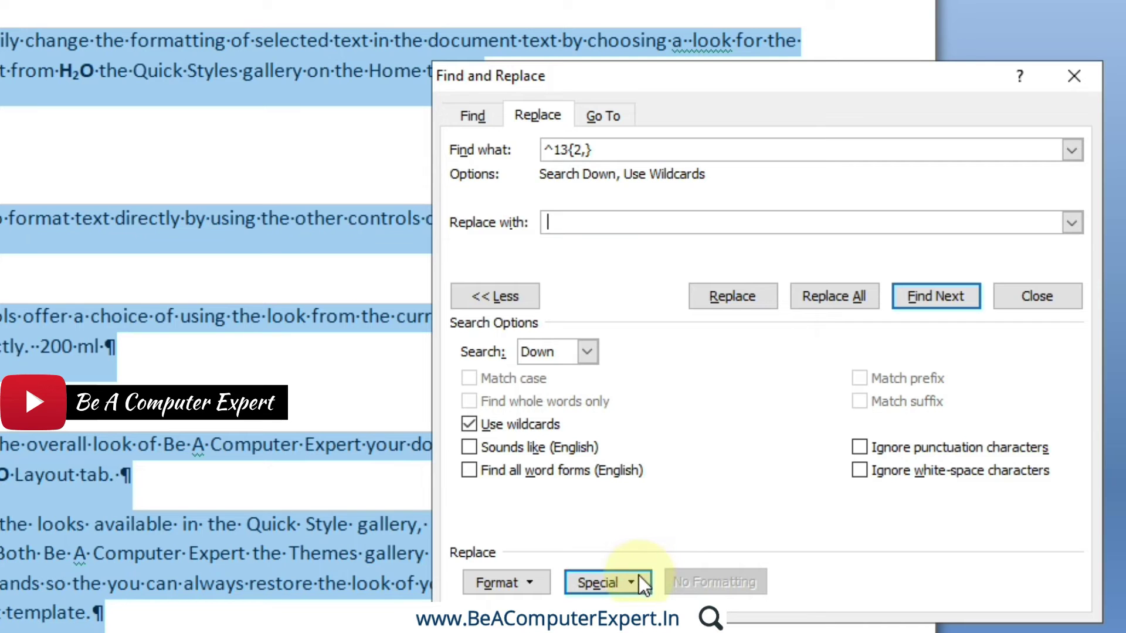
{"action": "left_click", "coordinate": [641, 580]}
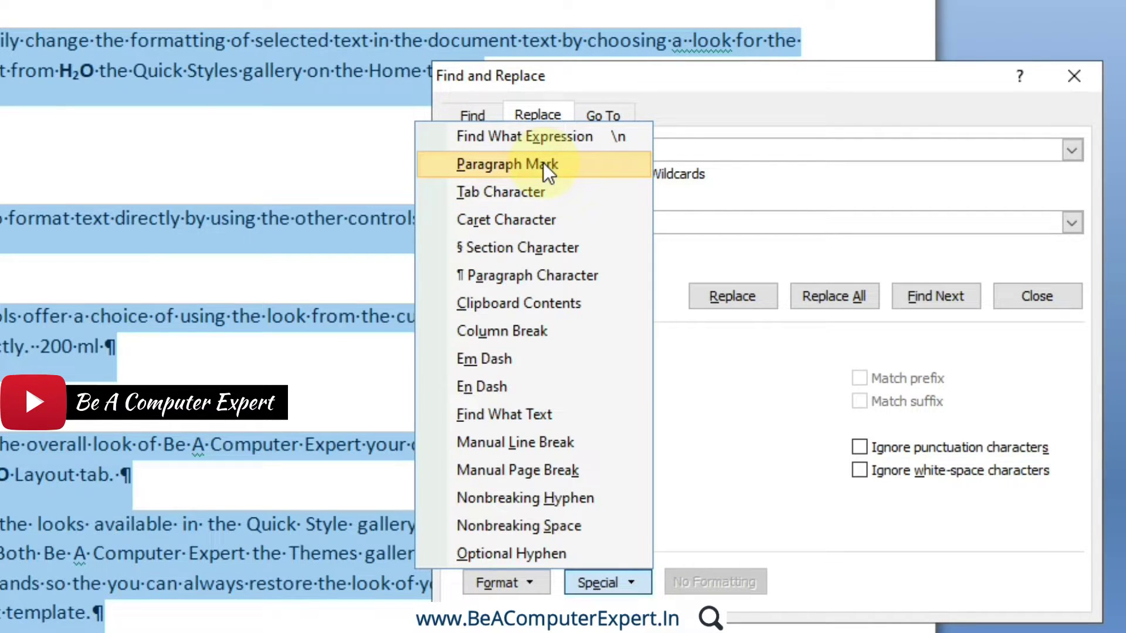
{"action": "left_click", "coordinate": [686, 228]}
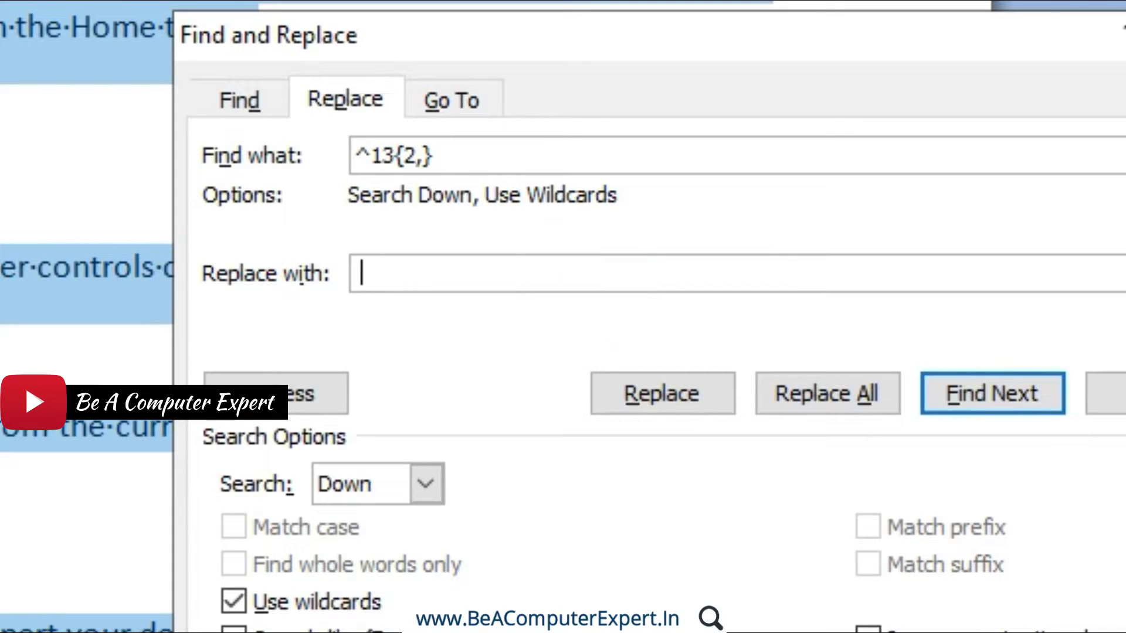
{"action": "type", "text": "^p"}
{"action": "key", "text": "BackSpace"}
{"action": "key", "text": "BackSpace"}
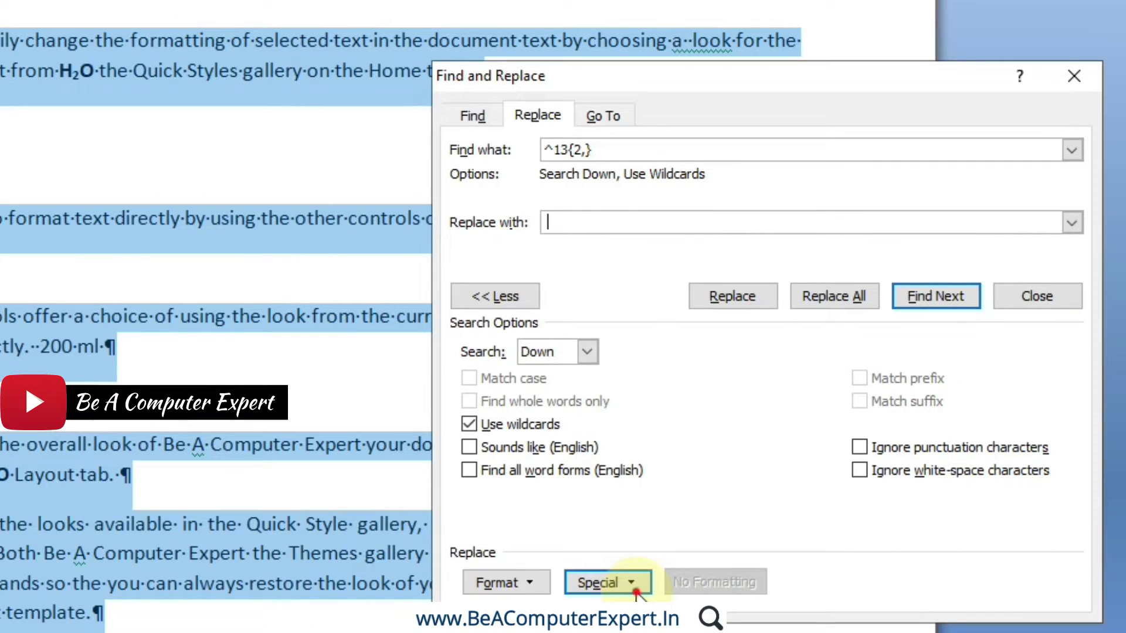
{"action": "left_click", "coordinate": [610, 582]}
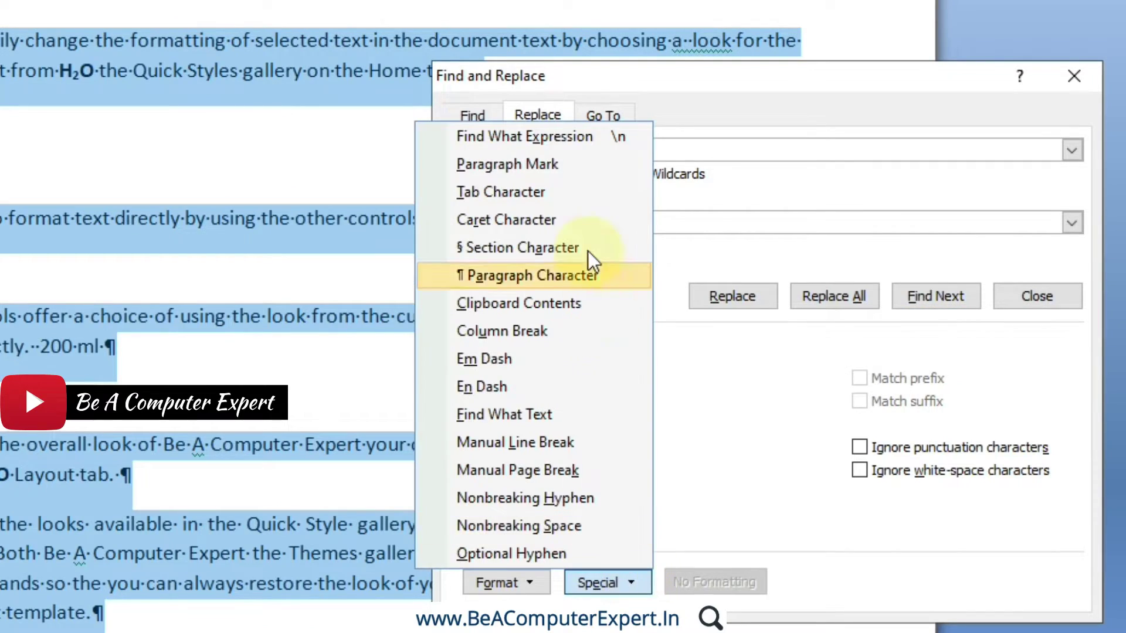
{"action": "left_click", "coordinate": [576, 164]}
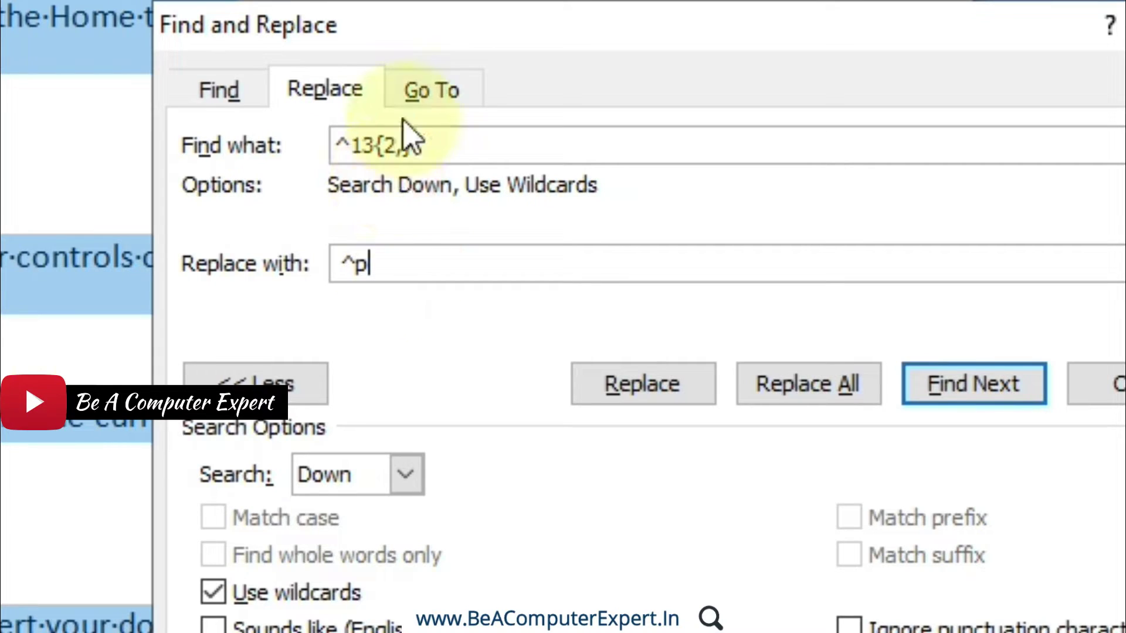
{"action": "left_click_drag", "start_coordinate": [435, 135], "coordinate": [332, 136]}
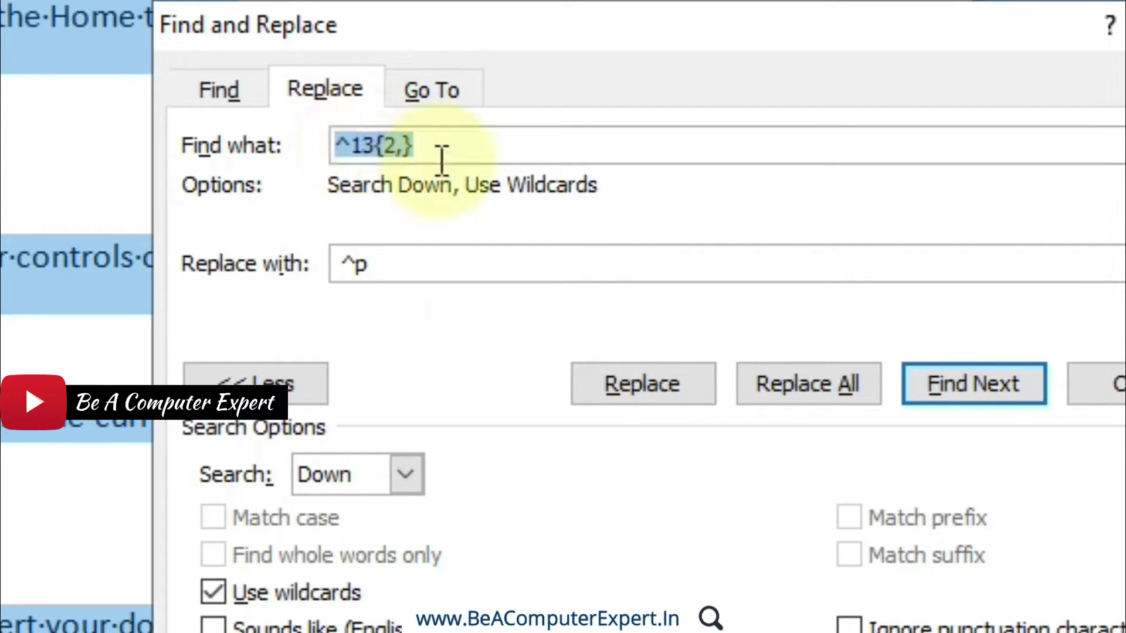
{"action": "left_click", "coordinate": [400, 260]}
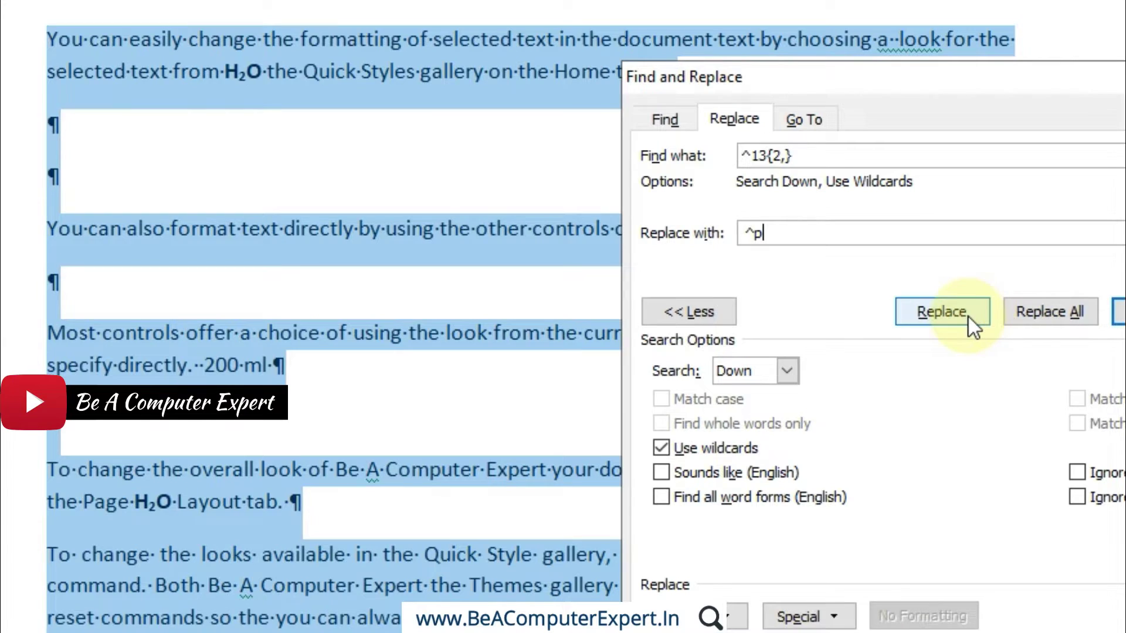
Replace each run of repeated paragraph marks in the selection one at a time, and decline searching the remainder of the document.
{"action": "left_click", "coordinate": [968, 318]}
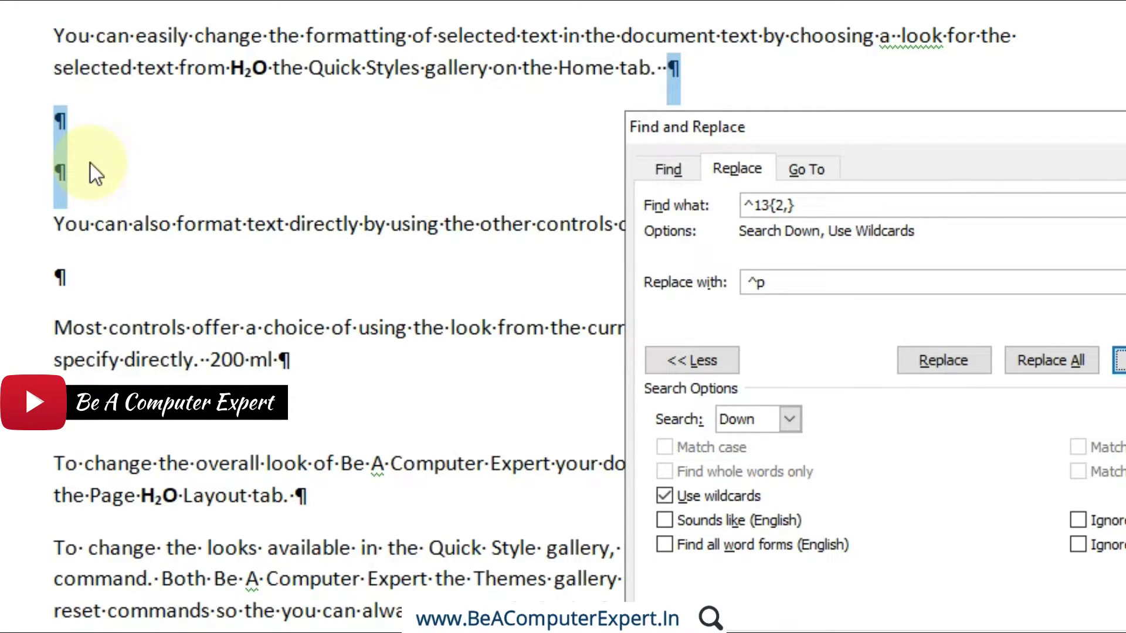
{"action": "left_click", "coordinate": [926, 367]}
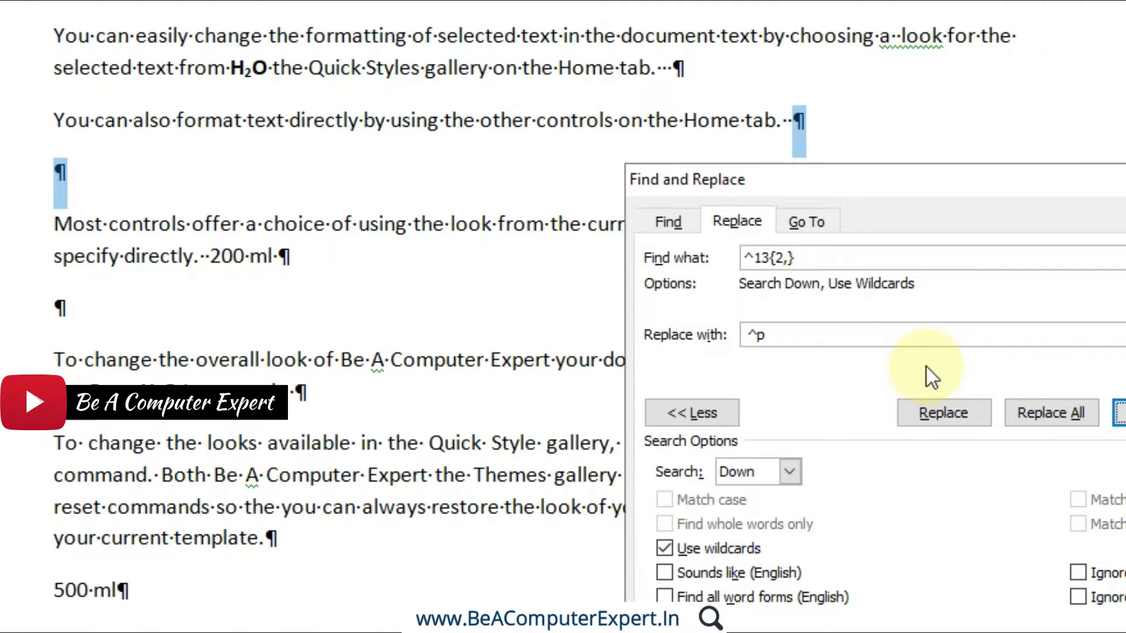
{"action": "left_click", "coordinate": [934, 411]}
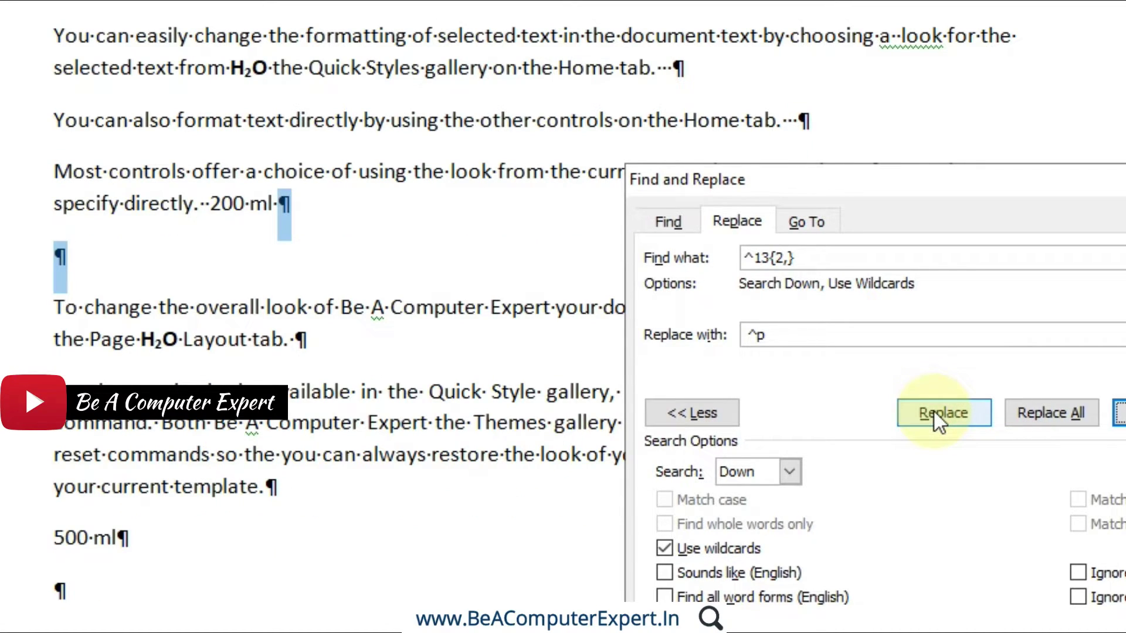
{"action": "left_click", "coordinate": [934, 412]}
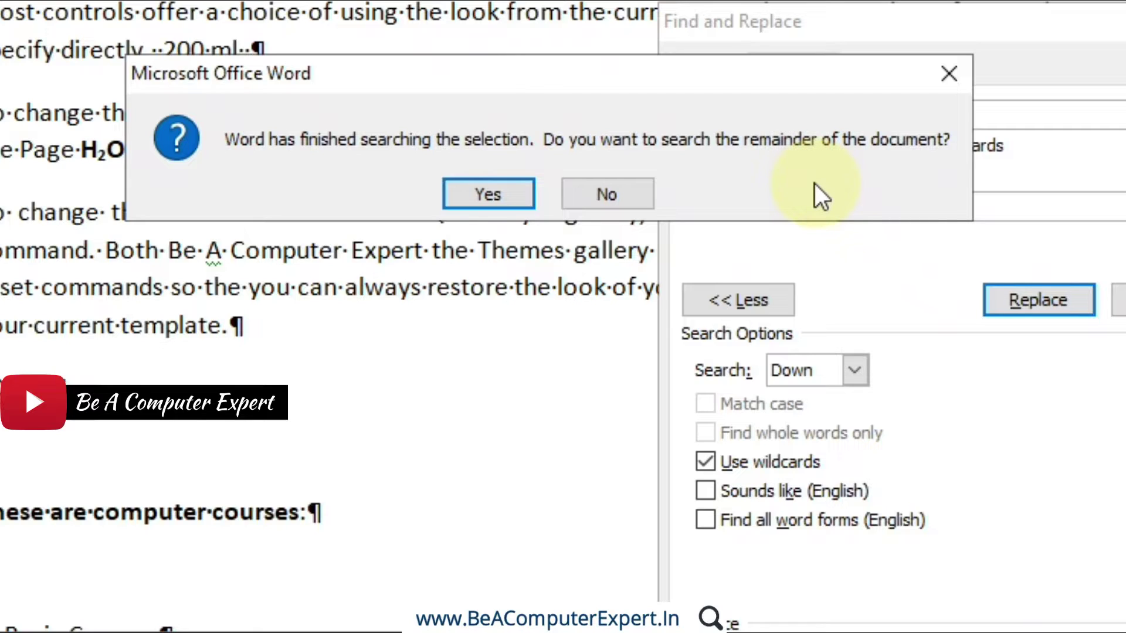
{"action": "left_click", "coordinate": [607, 194]}
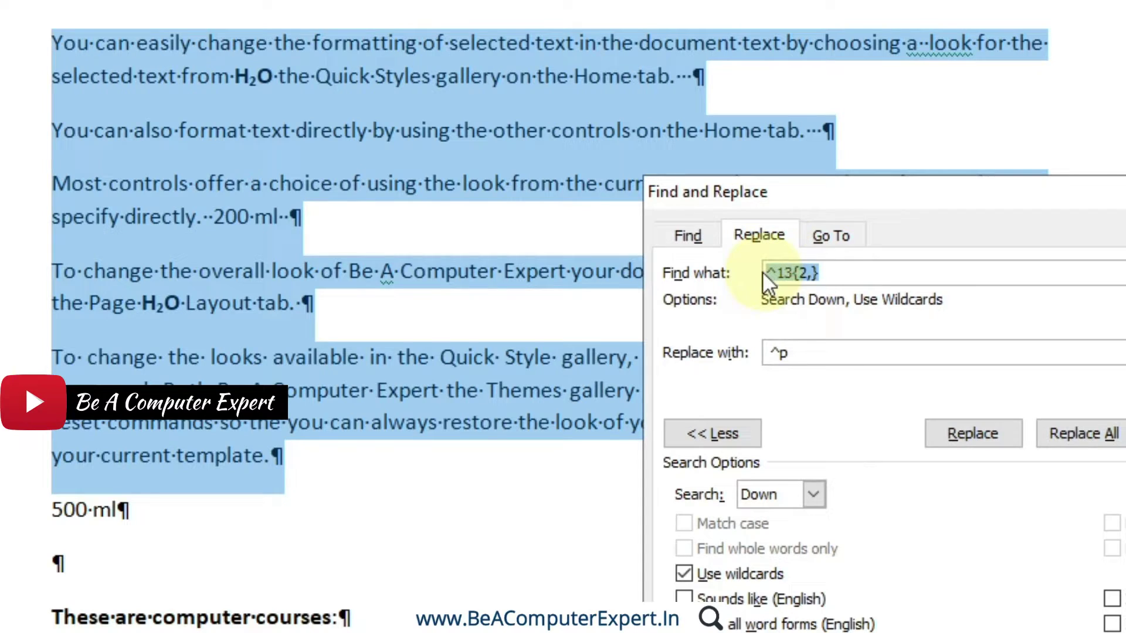
Clear both the search text and the replacement text, and hide the formatting marks in the document.
{"action": "key", "text": "BackSpace"}
{"action": "left_click_drag", "start_coordinate": [826, 352], "coordinate": [746, 358]}
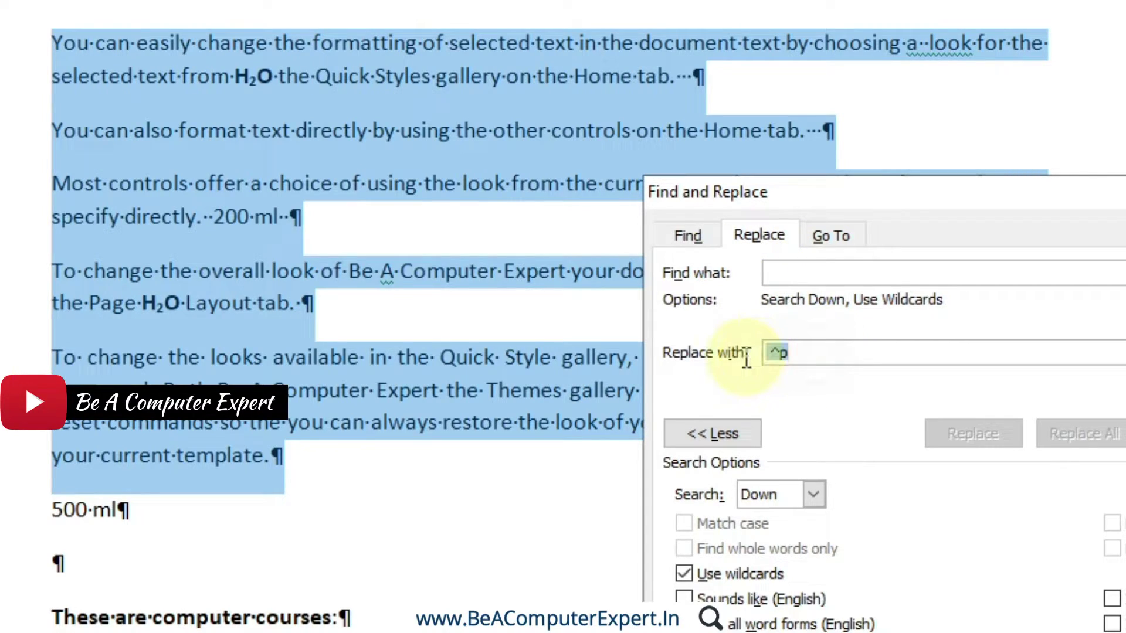
{"action": "key", "text": "BackSpace"}
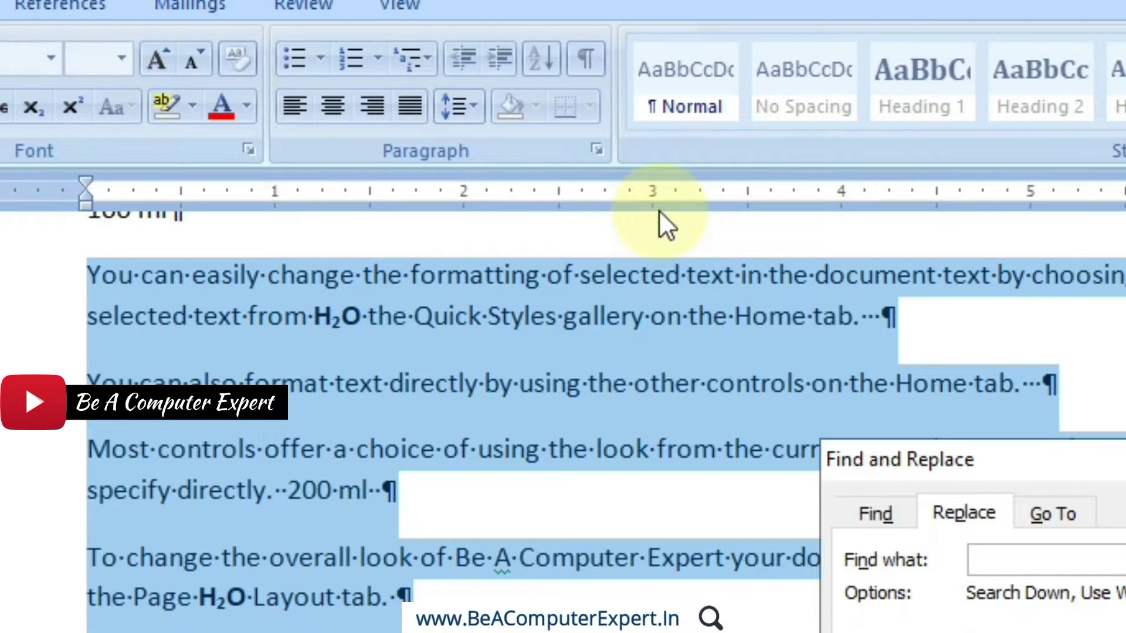
{"action": "left_click", "coordinate": [603, 16]}
{"action": "left_click", "coordinate": [588, 61]}
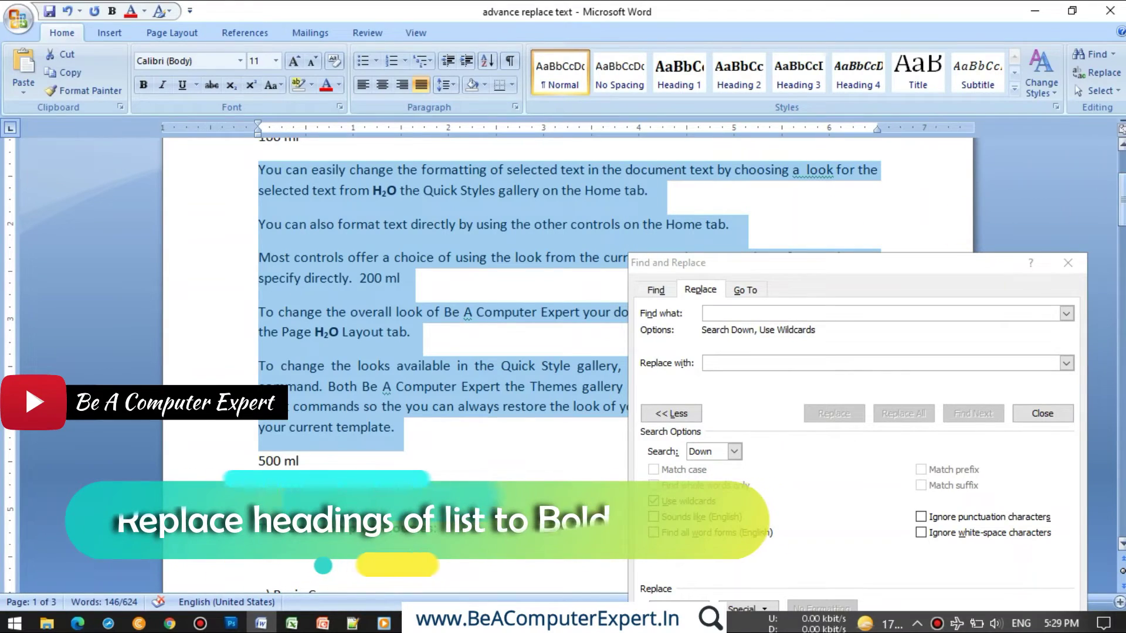
Examine the list under "Change headings of list to bold:", selecting the "Basic Course" heading and the colon and space after it.
{"action": "left_click_drag", "start_coordinate": [1121, 199], "coordinate": [1121, 255]}
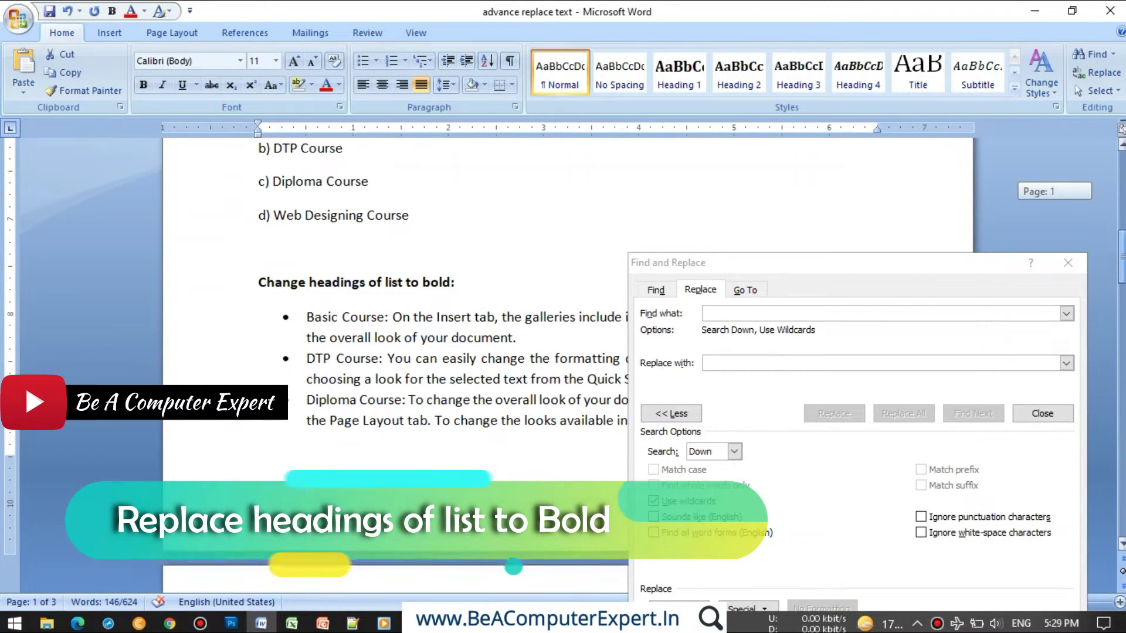
{"action": "left_click_drag", "start_coordinate": [1121, 194], "coordinate": [1121, 254]}
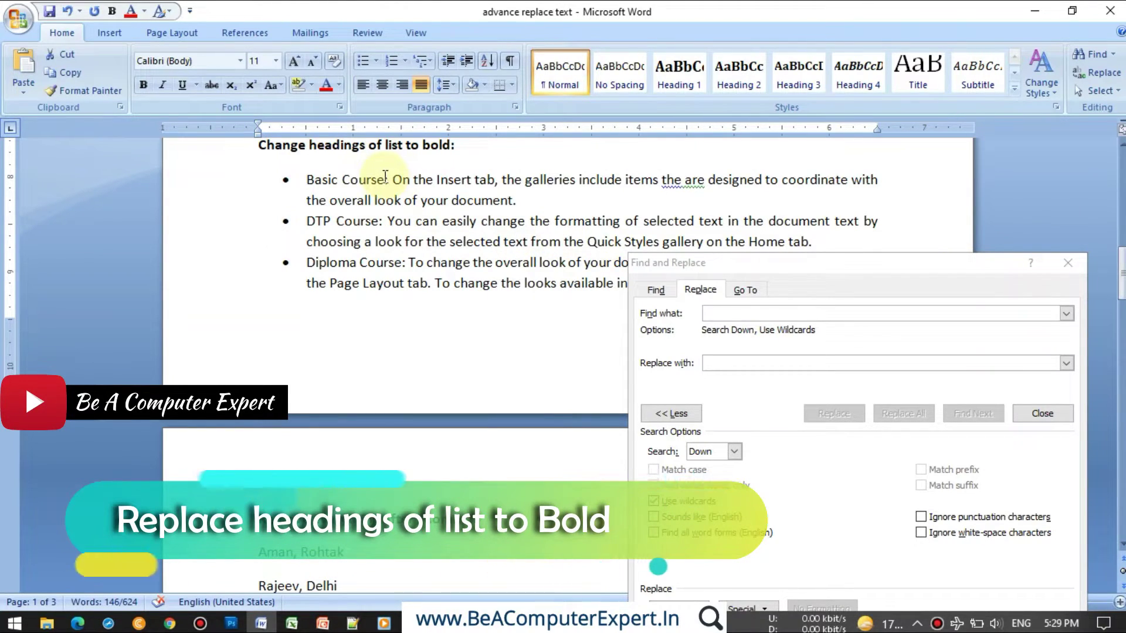
{"action": "left_click", "coordinate": [385, 179]}
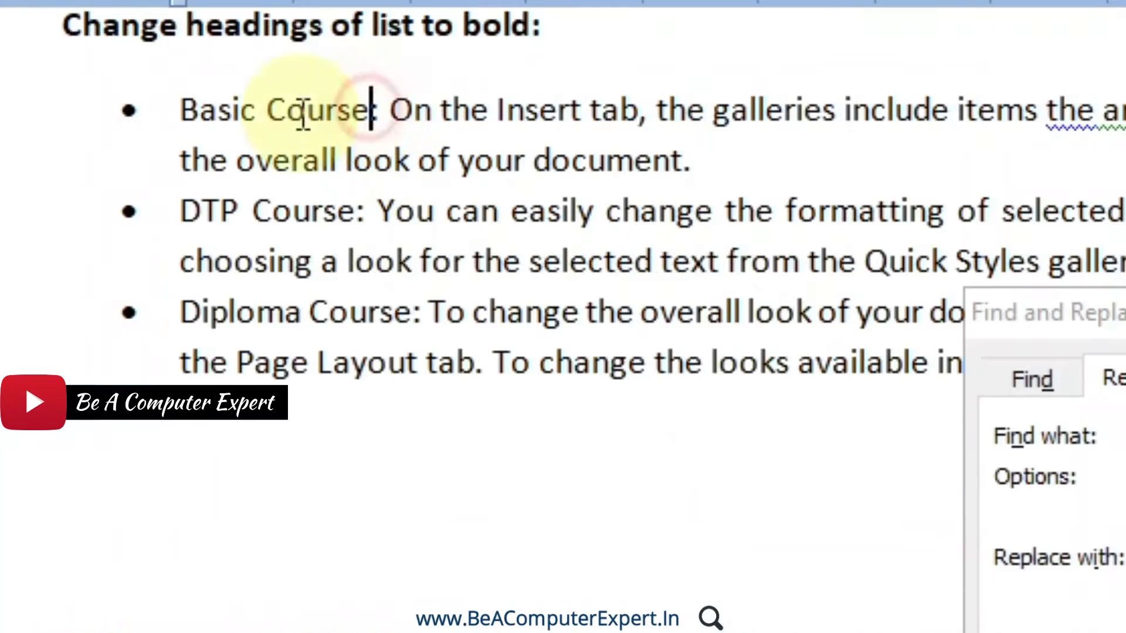
{"action": "left_click_drag", "start_coordinate": [303, 114], "coordinate": [211, 111]}
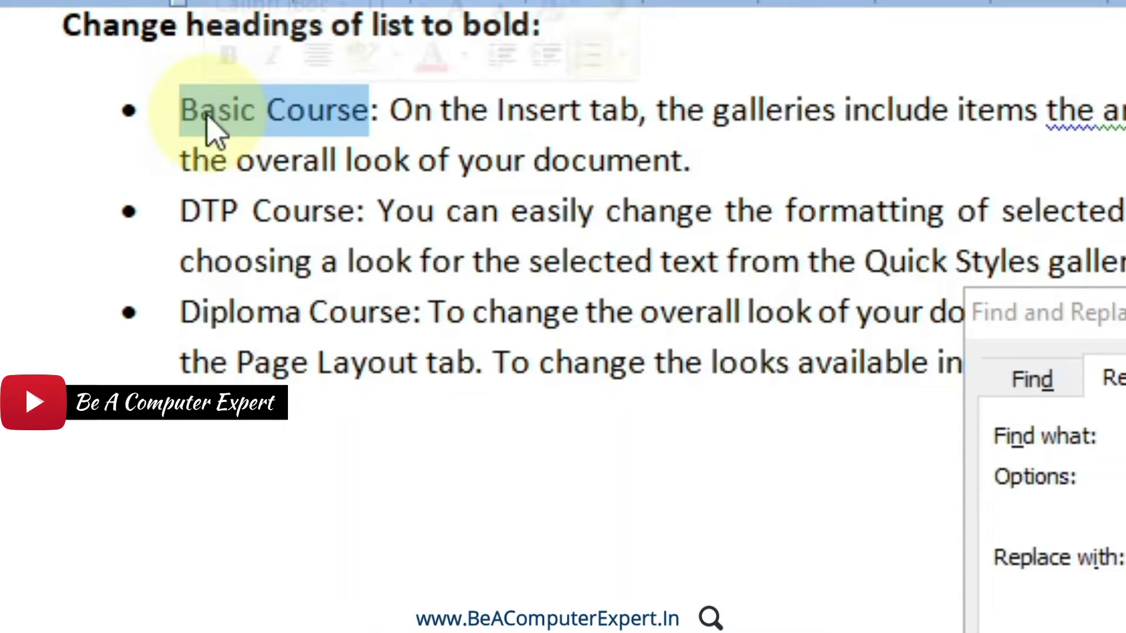
{"action": "left_click", "coordinate": [391, 115]}
{"action": "left_click_drag", "start_coordinate": [392, 115], "coordinate": [374, 113]}
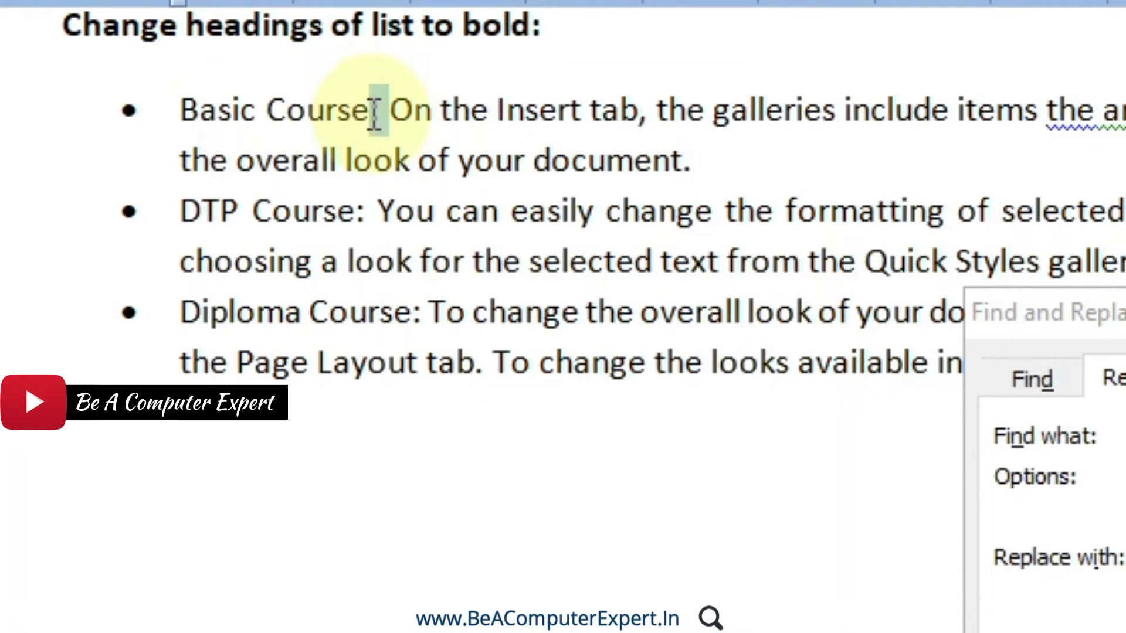
Examine the "DTP Course" and "Diploma Course" headings, the formatting marks in the list, and the colon ending "Basic Course".
{"action": "left_click_drag", "start_coordinate": [376, 212], "coordinate": [214, 212]}
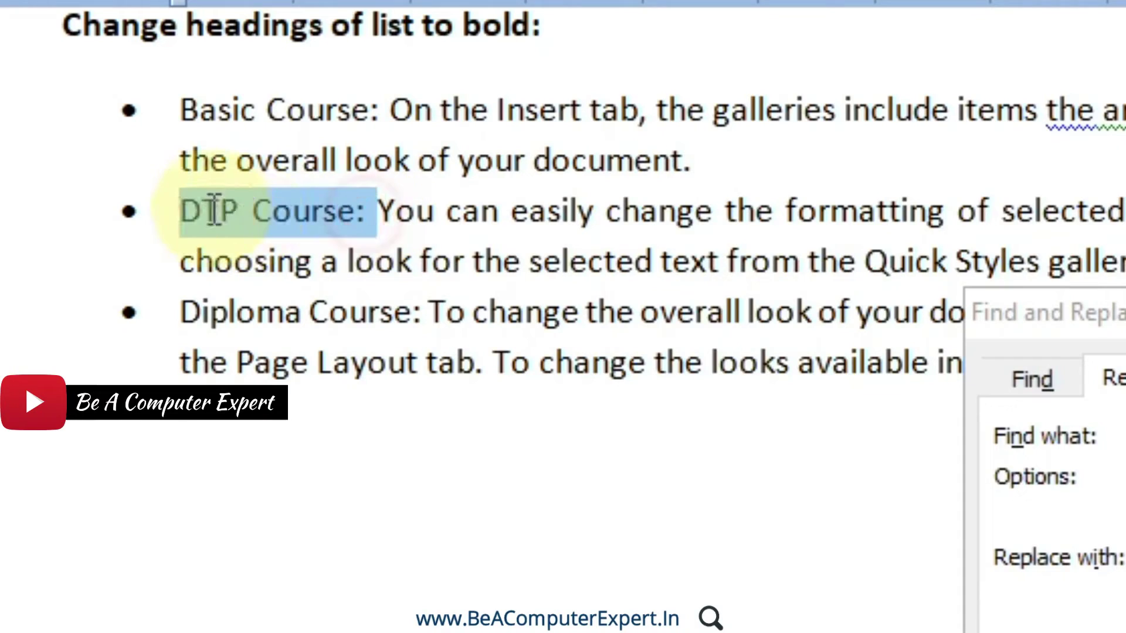
{"action": "left_click", "coordinate": [378, 211]}
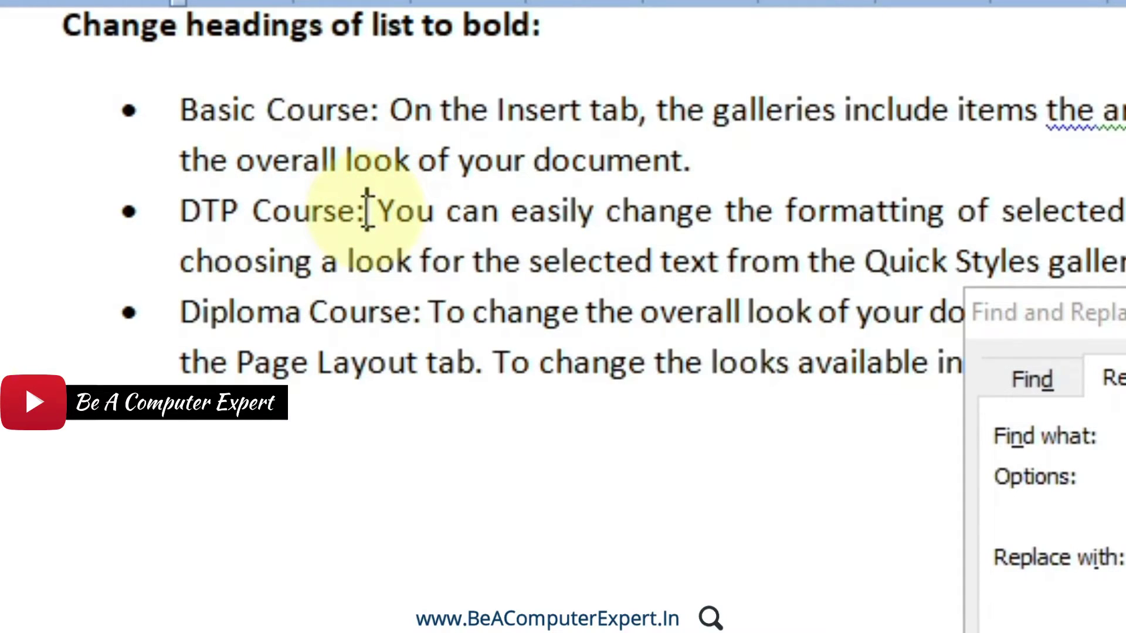
{"action": "left_click_drag", "start_coordinate": [427, 314], "coordinate": [190, 311]}
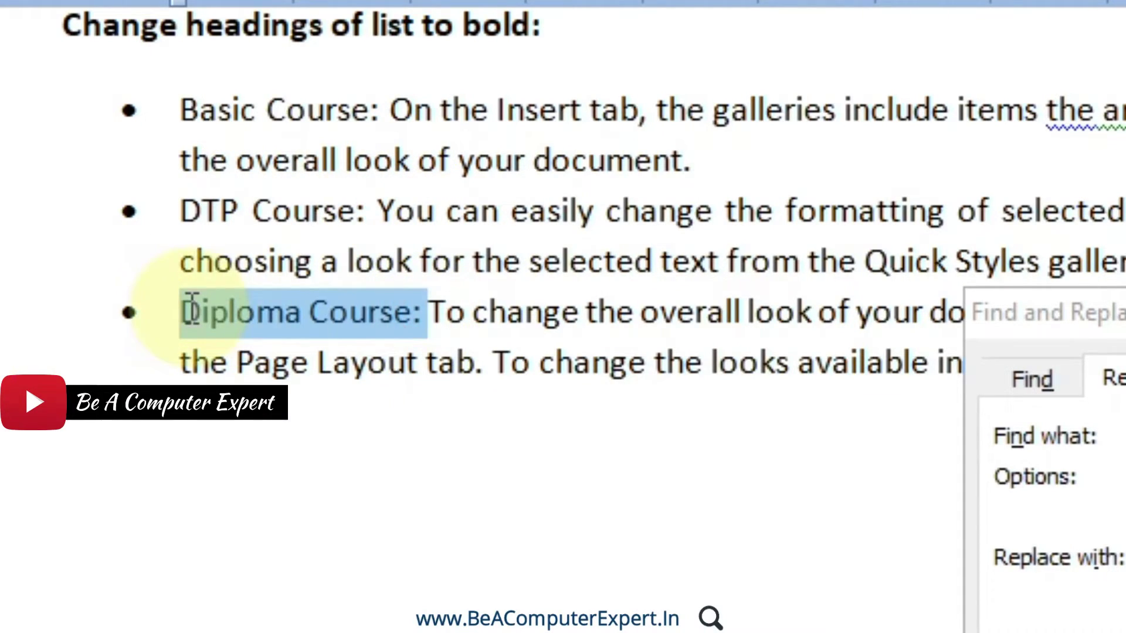
{"action": "mouse_move", "coordinate": [432, 221]}
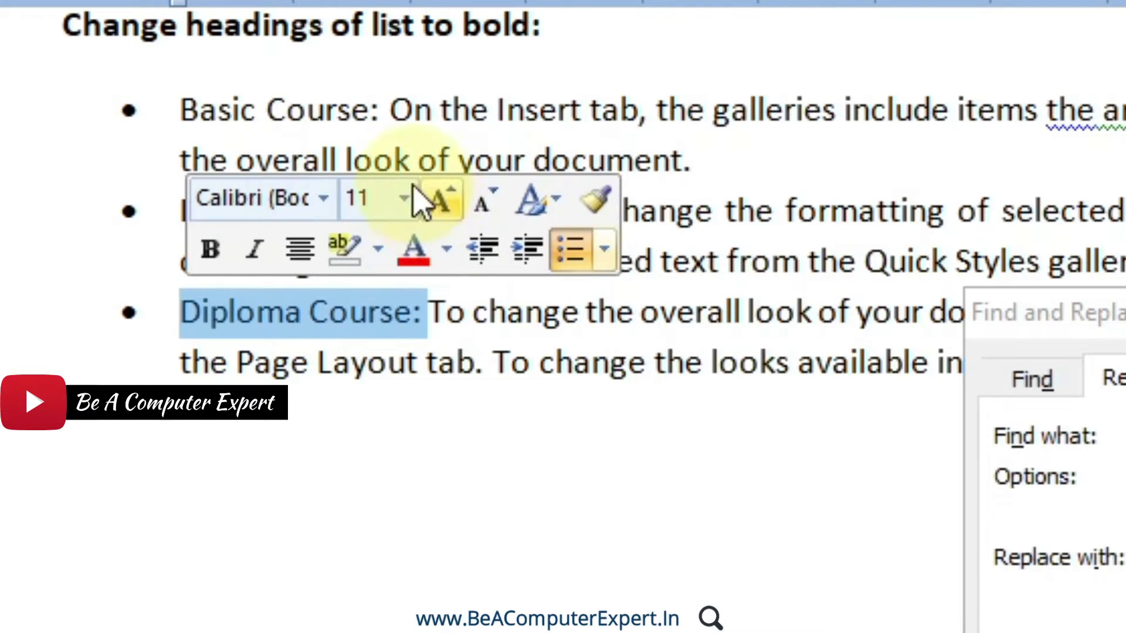
{"action": "left_click", "coordinate": [390, 113]}
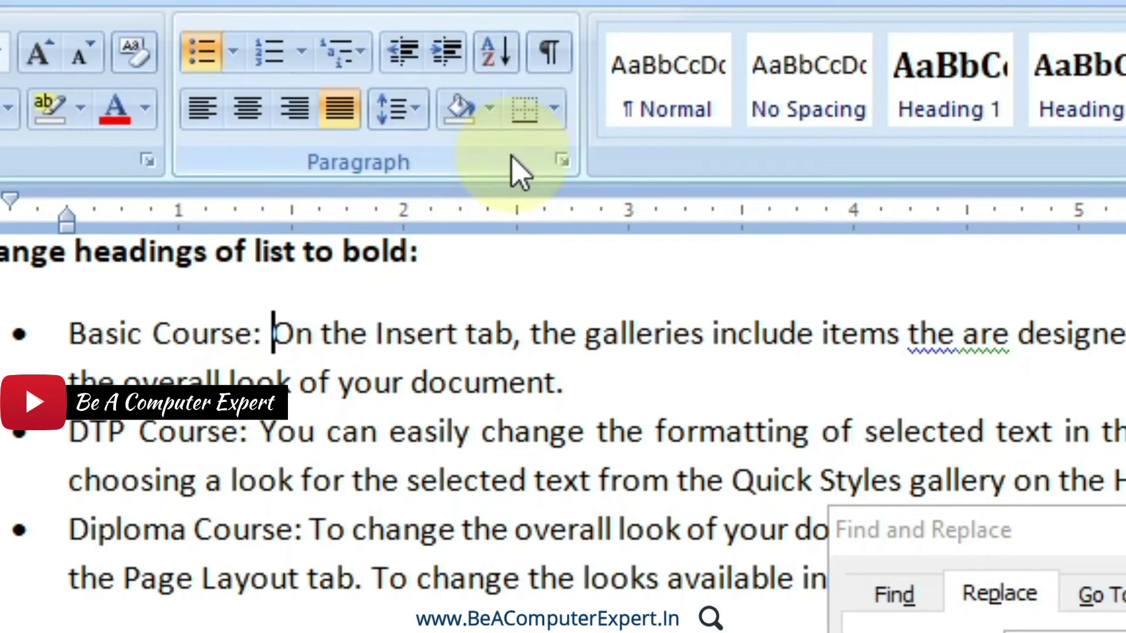
{"action": "left_click", "coordinate": [554, 47]}
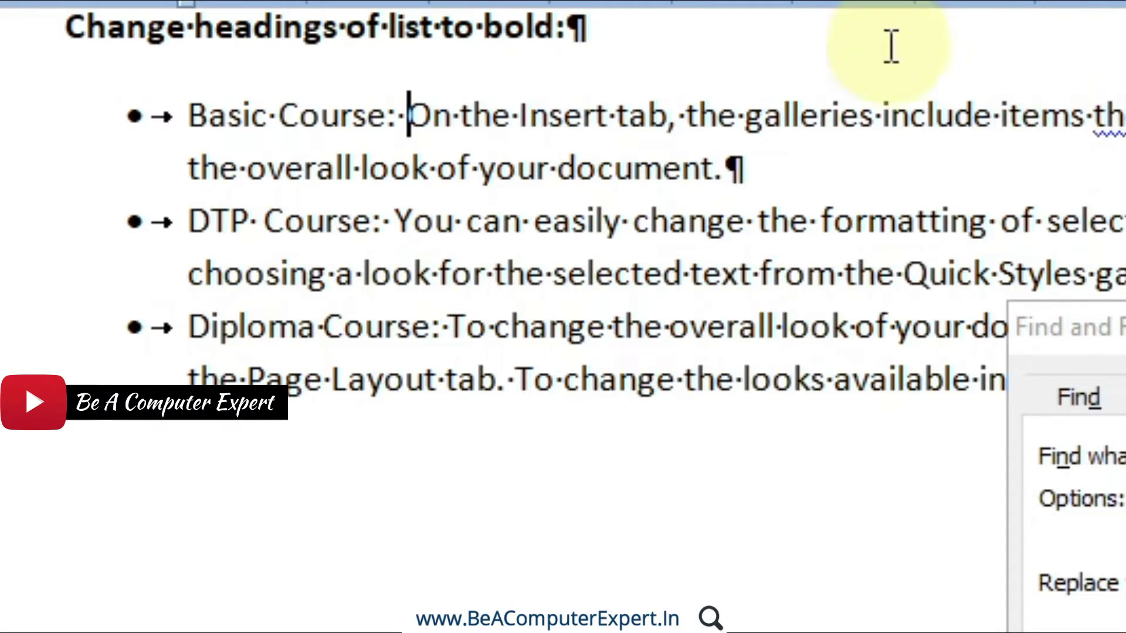
{"action": "key", "text": "ctrl+shift+8"}
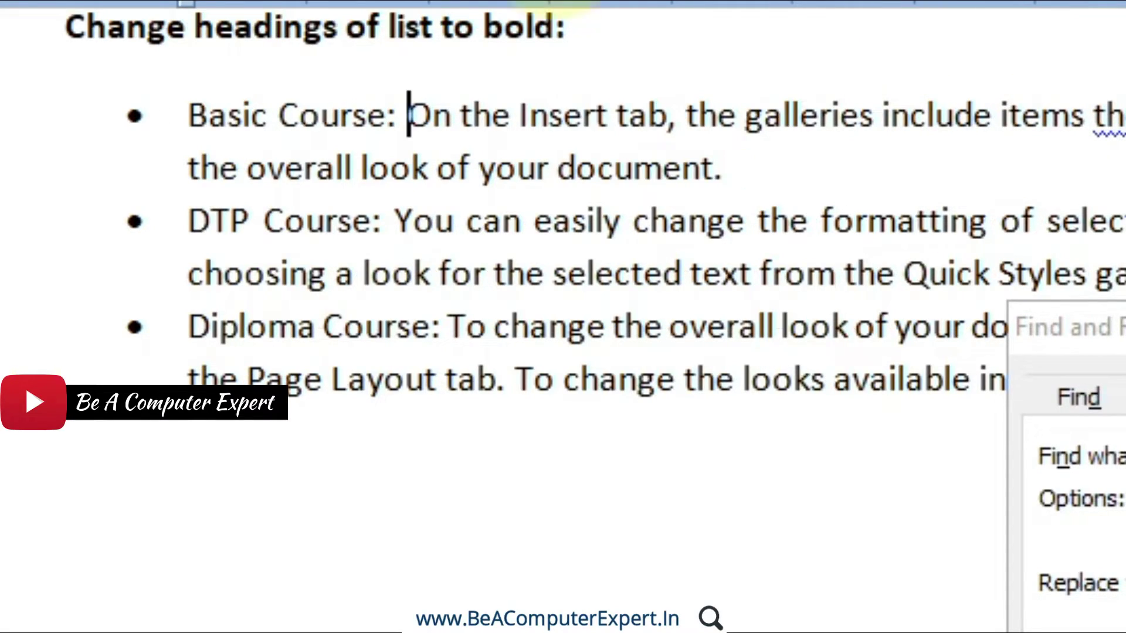
{"action": "left_click_drag", "start_coordinate": [388, 115], "coordinate": [213, 108]}
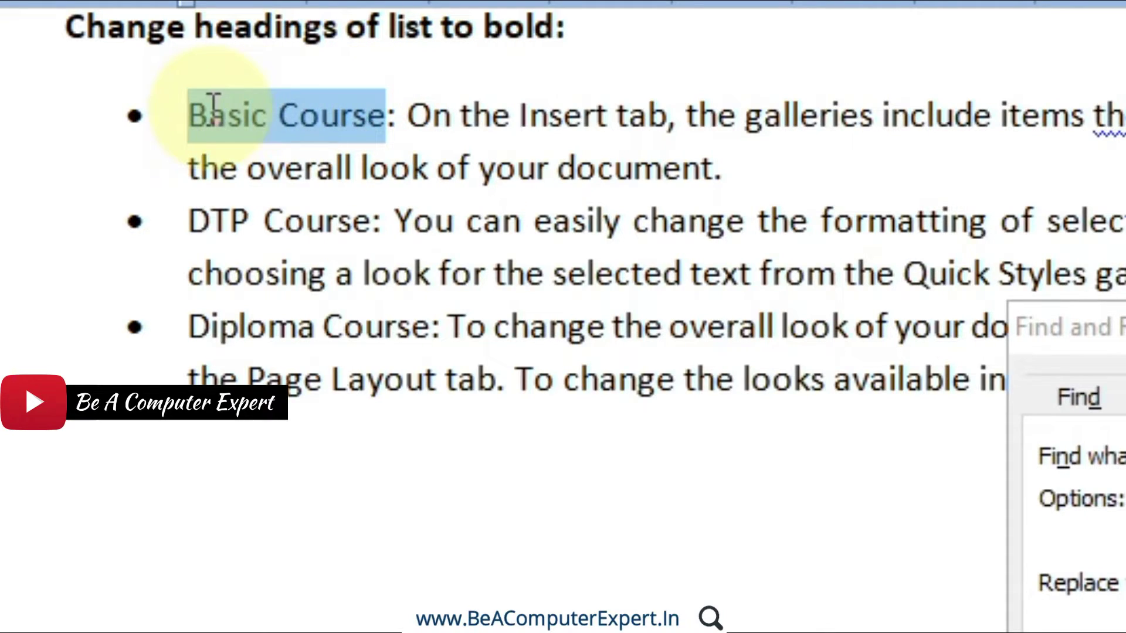
{"action": "double_click", "coordinate": [393, 117]}
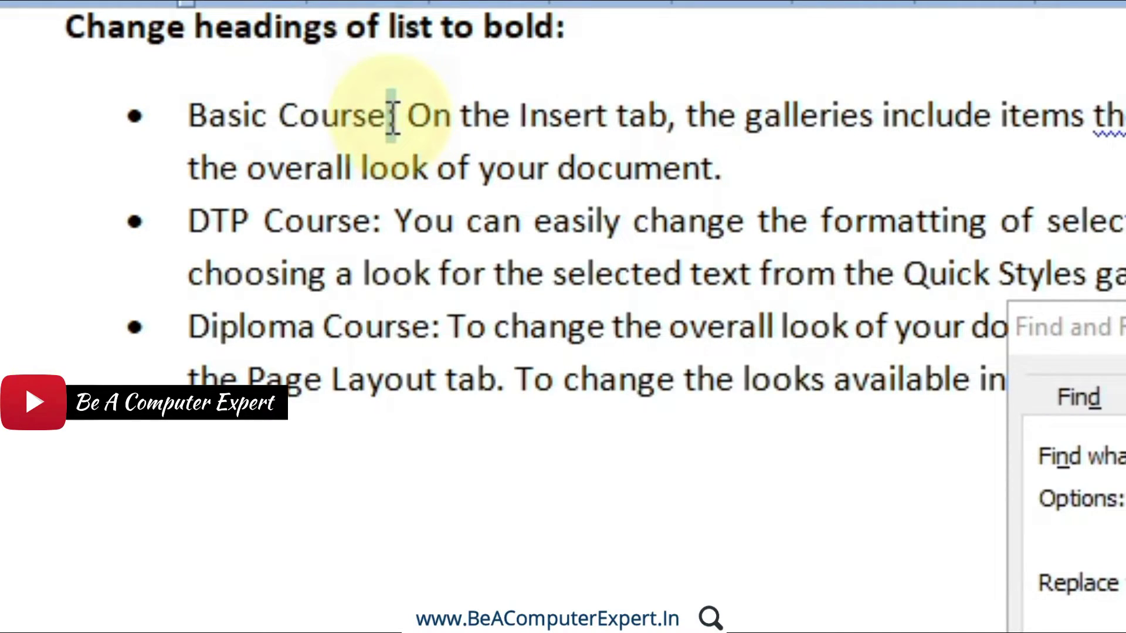
{"action": "left_click", "coordinate": [392, 117]}
Place the cursor after "Change headings of list to bold:" in the document and set the search text to ^13:.
{"action": "left_click", "coordinate": [629, 42]}
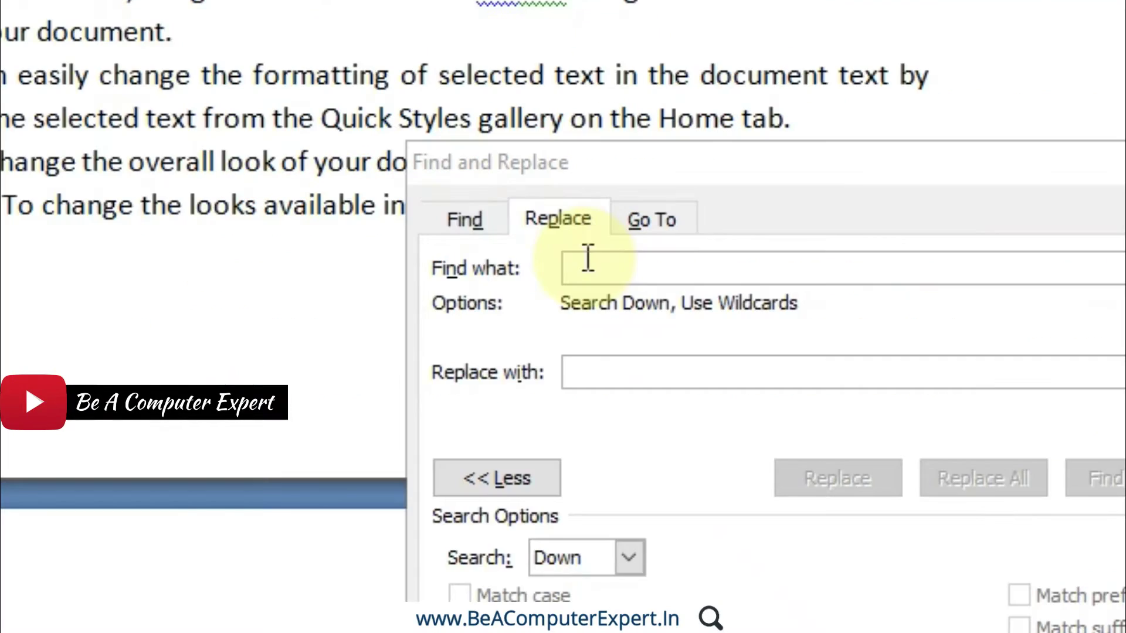
{"action": "left_click", "coordinate": [587, 265]}
{"action": "left_click_drag", "start_coordinate": [634, 180], "coordinate": [562, 40]}
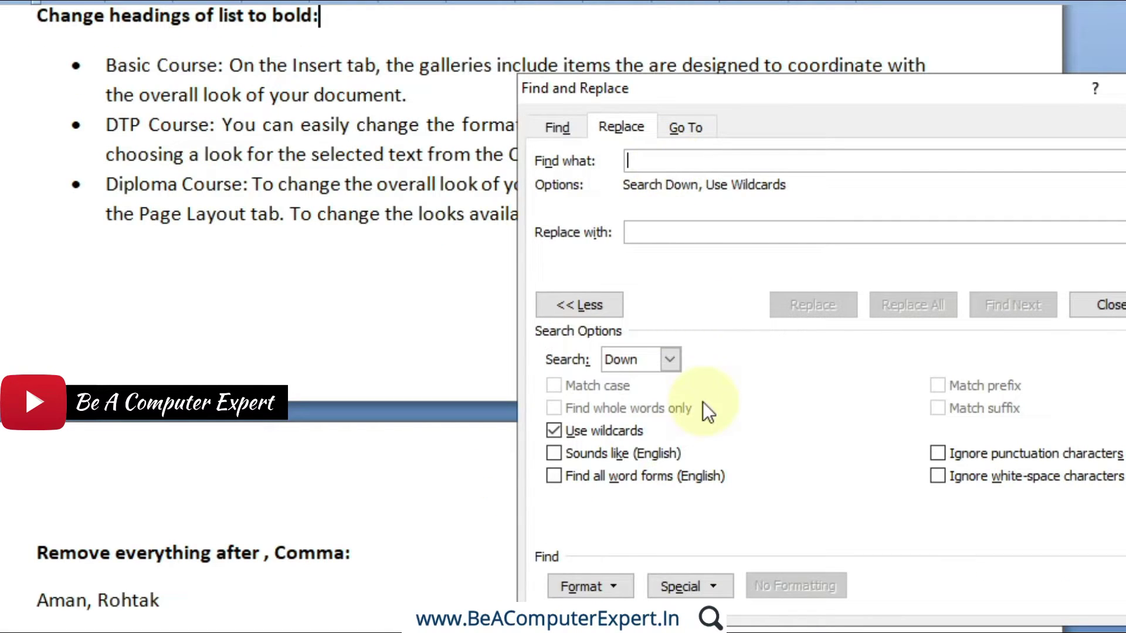
{"action": "left_click", "coordinate": [710, 585]}
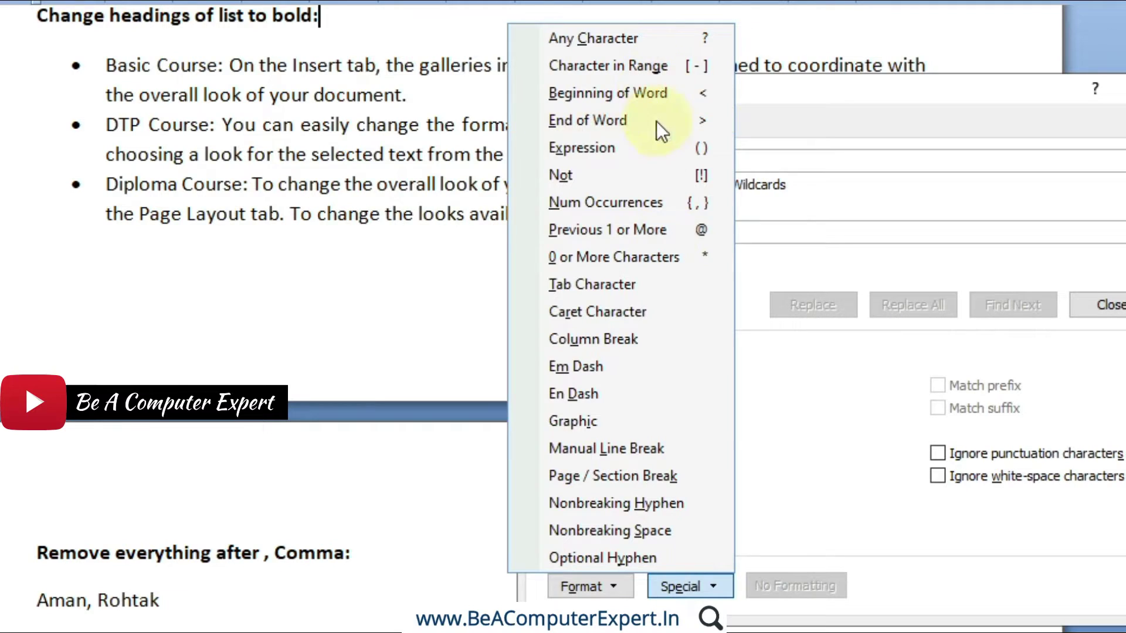
{"action": "left_click", "coordinate": [782, 180]}
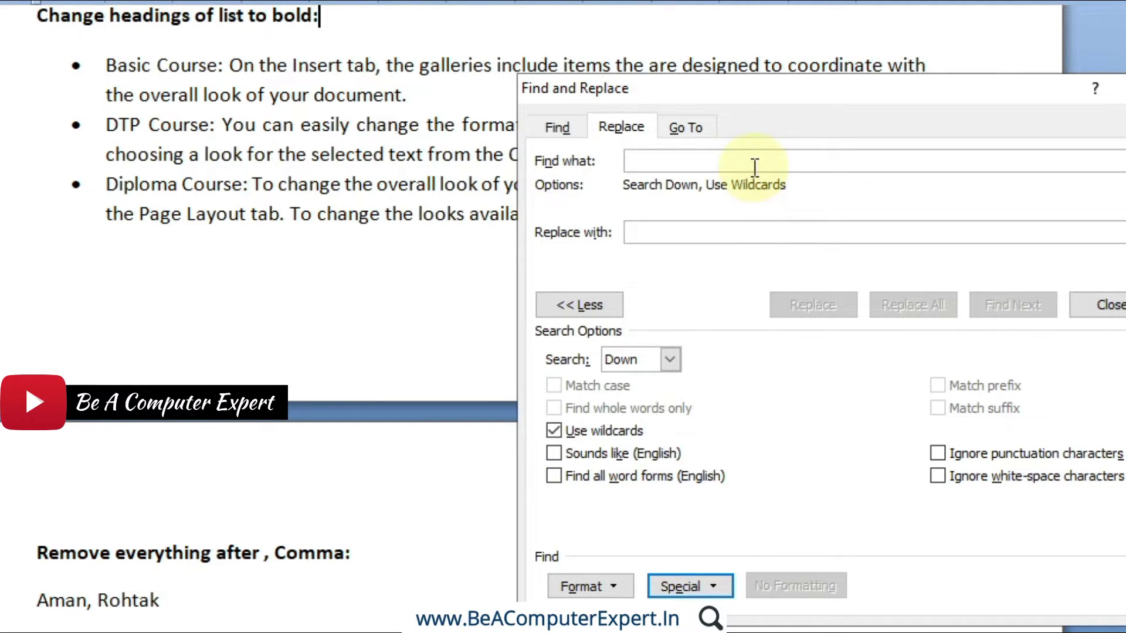
{"action": "left_click", "coordinate": [753, 167]}
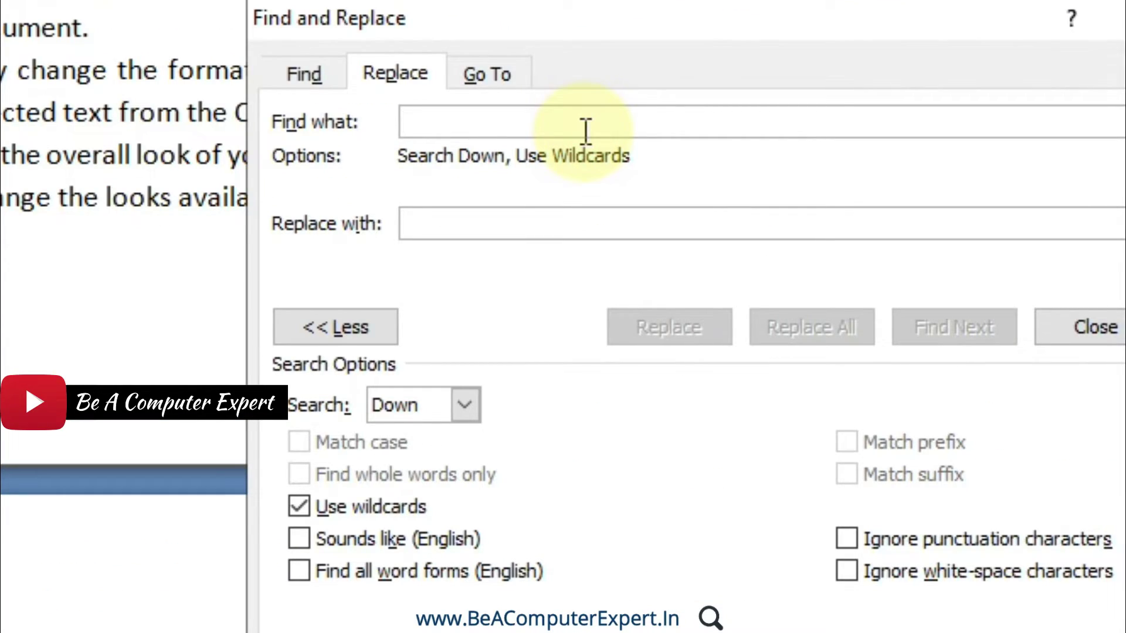
{"action": "type", "text": "^13"}
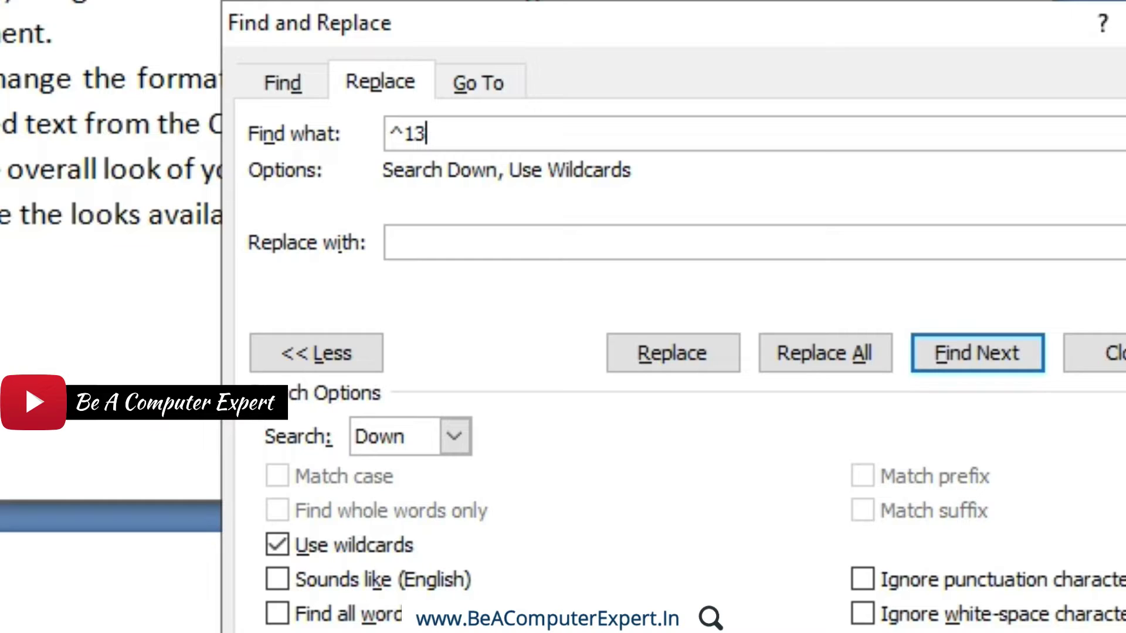
{"action": "type", "text": "{"}
{"action": "left_click", "coordinate": [421, 132]}
{"action": "left_click", "coordinate": [422, 132]}
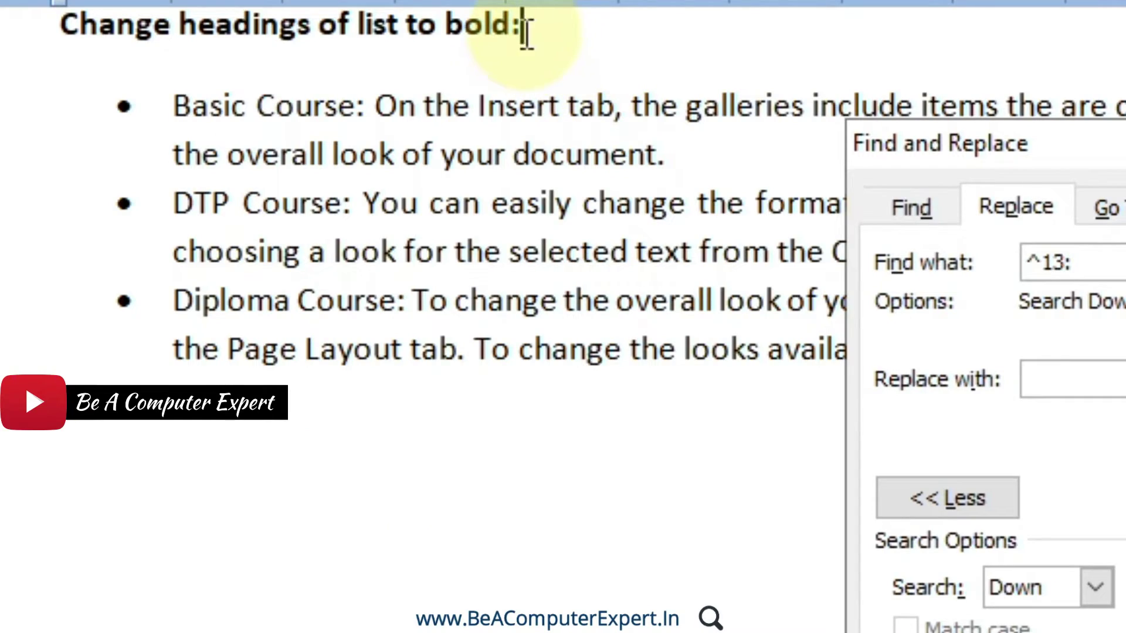
Insert the 0 or More Characters wildcard between ^13 and the colon, making the search text ^13*:.
{"action": "left_click", "coordinate": [182, 111]}
{"action": "left_click", "coordinate": [243, 103]}
{"action": "left_click", "coordinate": [174, 106]}
{"action": "left_click_drag", "start_coordinate": [174, 106], "coordinate": [332, 114]}
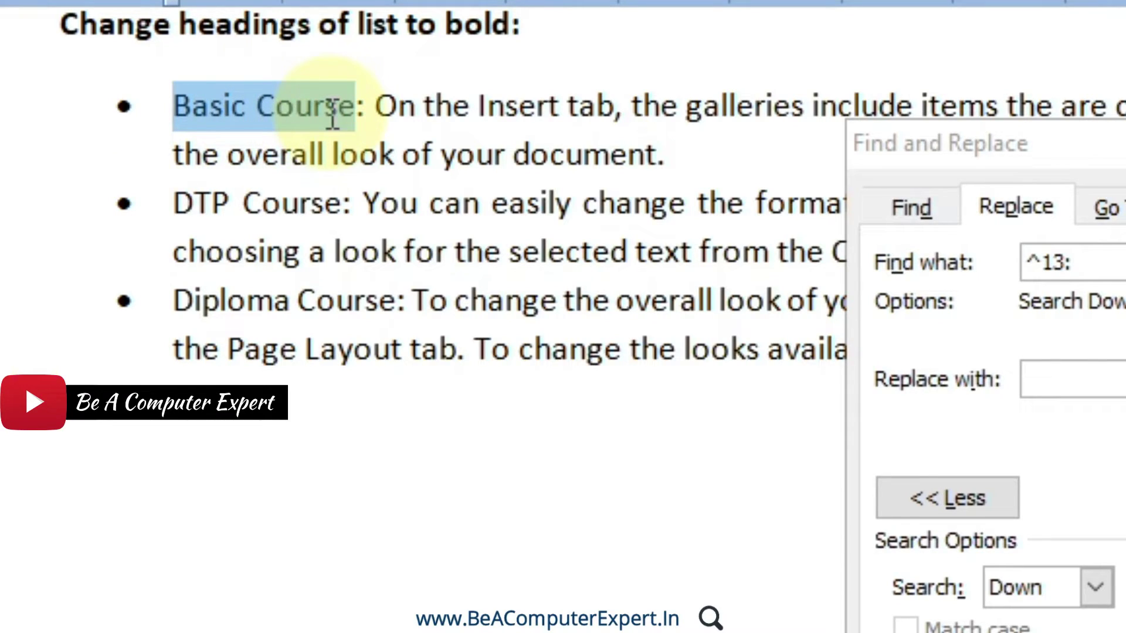
{"action": "left_click_drag", "start_coordinate": [333, 114], "coordinate": [329, 116]}
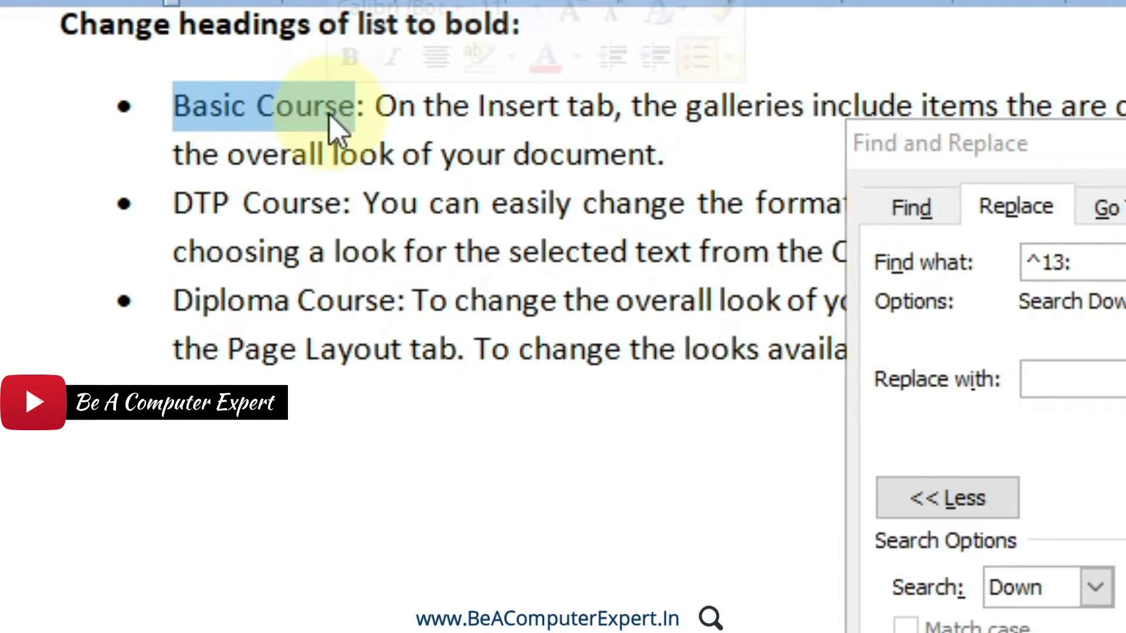
{"action": "left_click", "coordinate": [327, 113]}
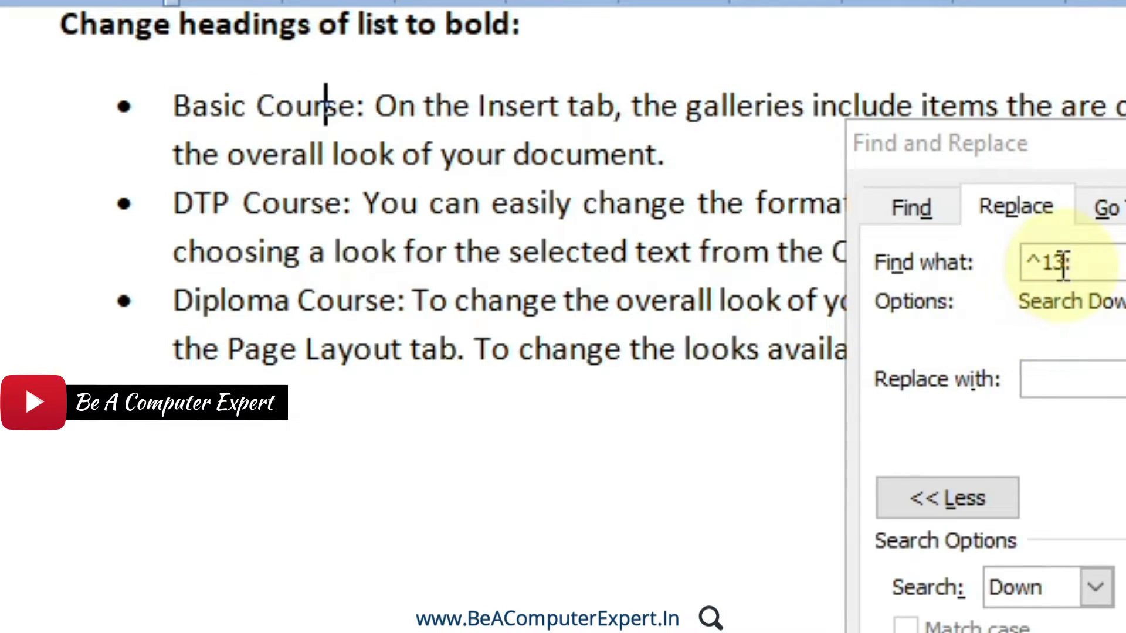
{"action": "left_click", "coordinate": [1060, 262]}
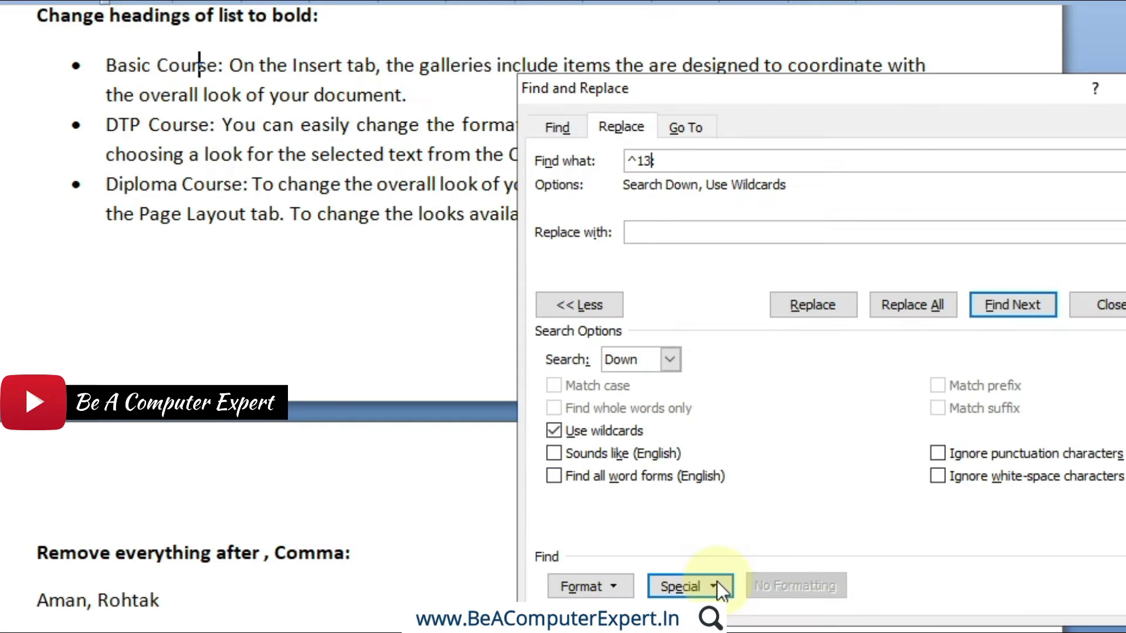
{"action": "left_click", "coordinate": [717, 583]}
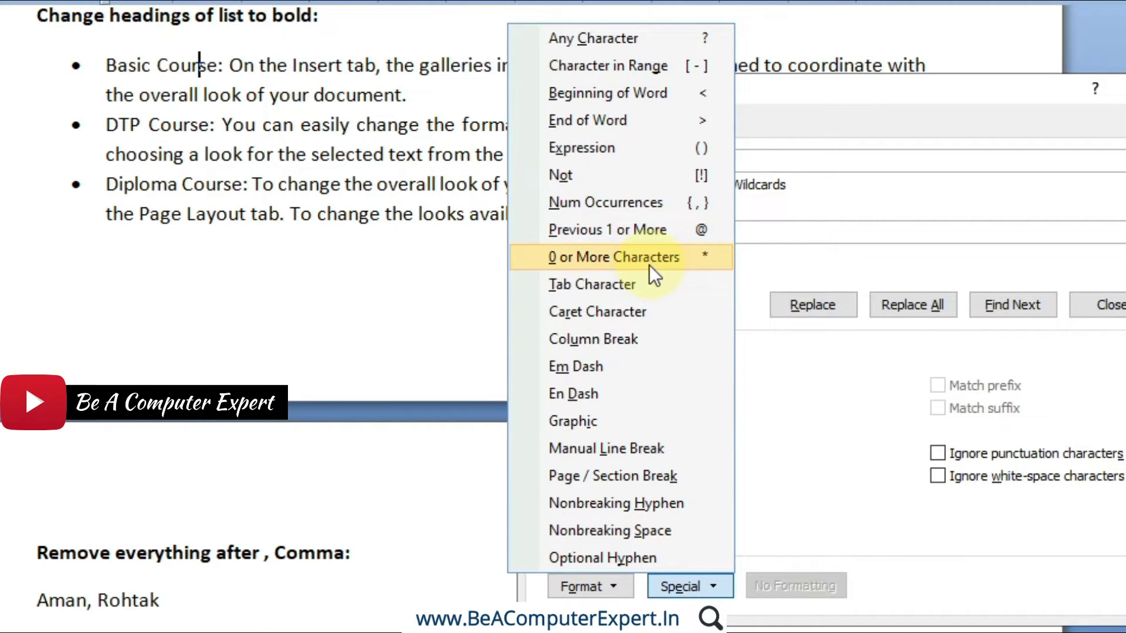
{"action": "left_click", "coordinate": [706, 264]}
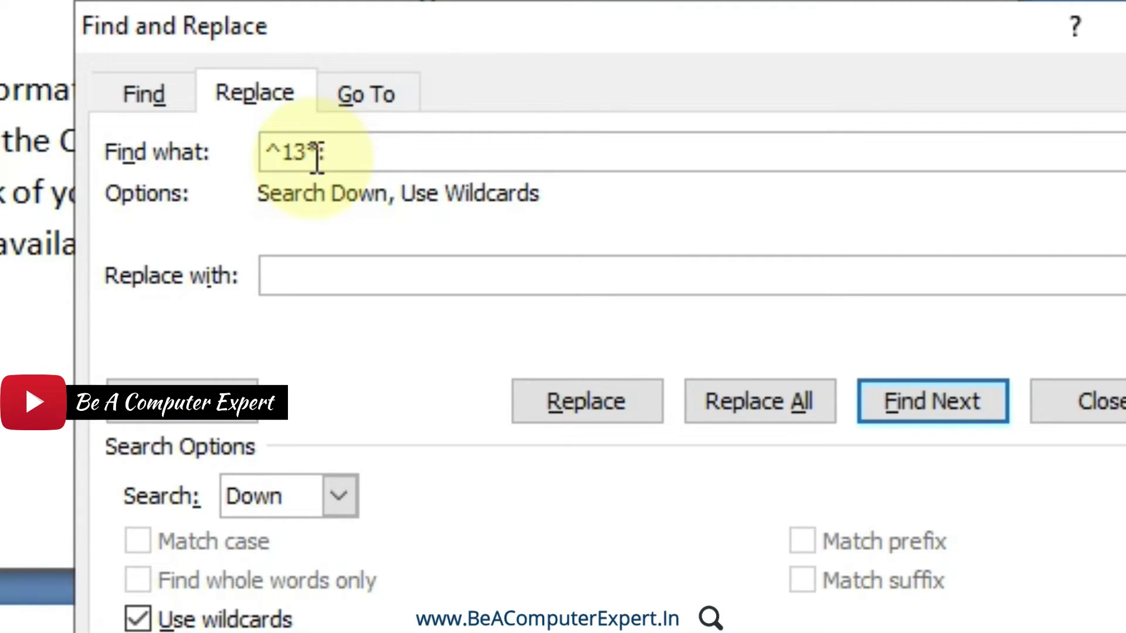
{"action": "left_click_drag", "start_coordinate": [295, 151], "coordinate": [274, 138]}
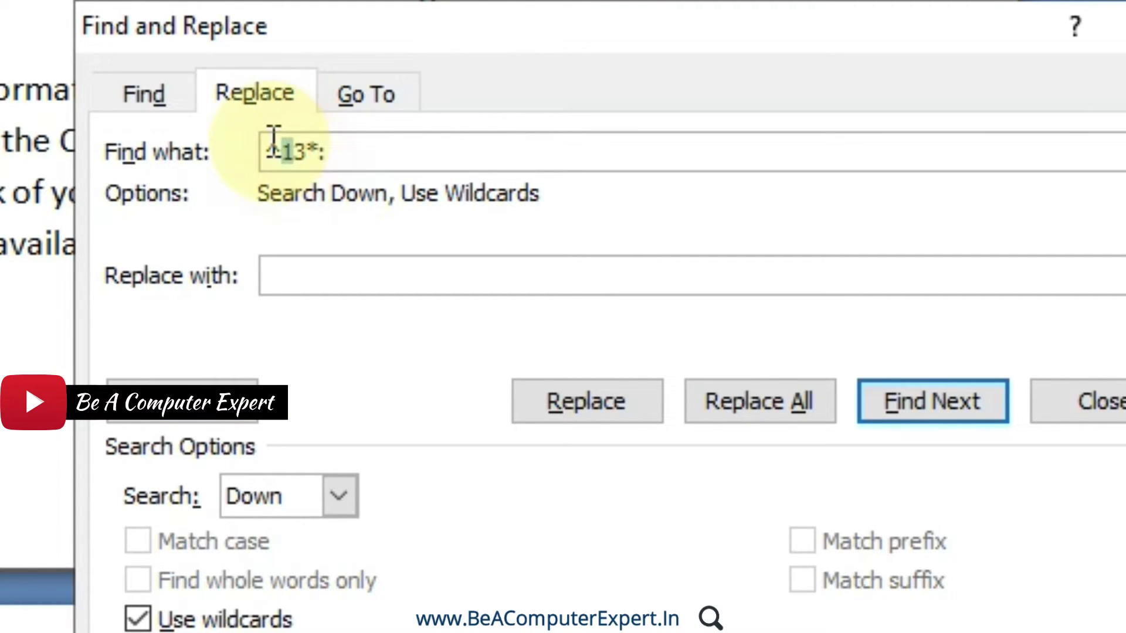
{"action": "left_click", "coordinate": [309, 151]}
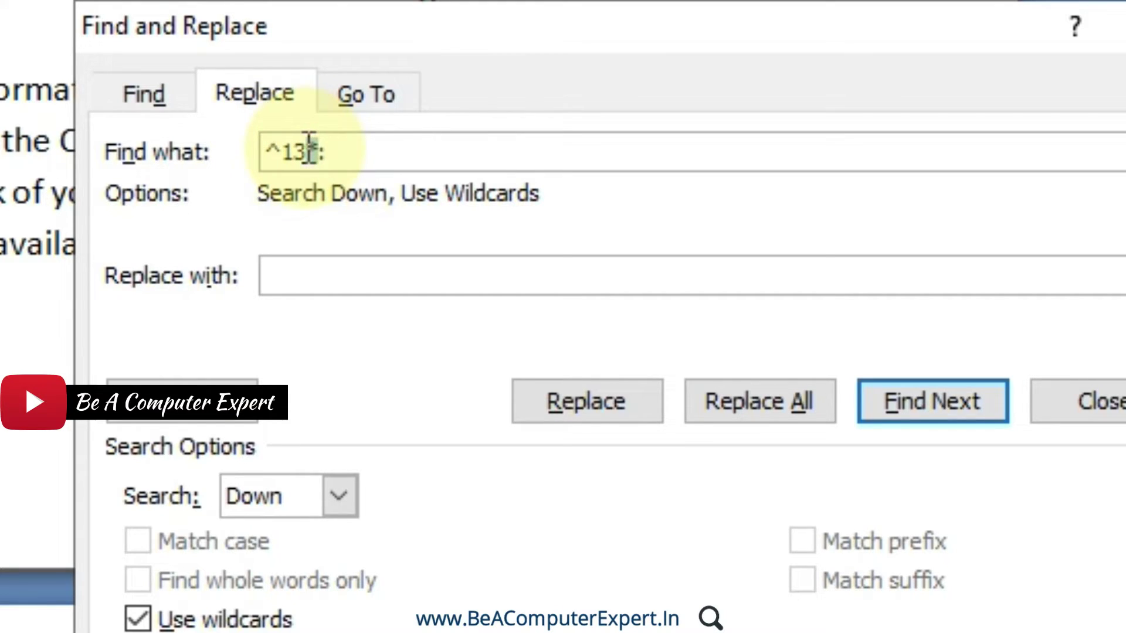
{"action": "left_click", "coordinate": [332, 151]}
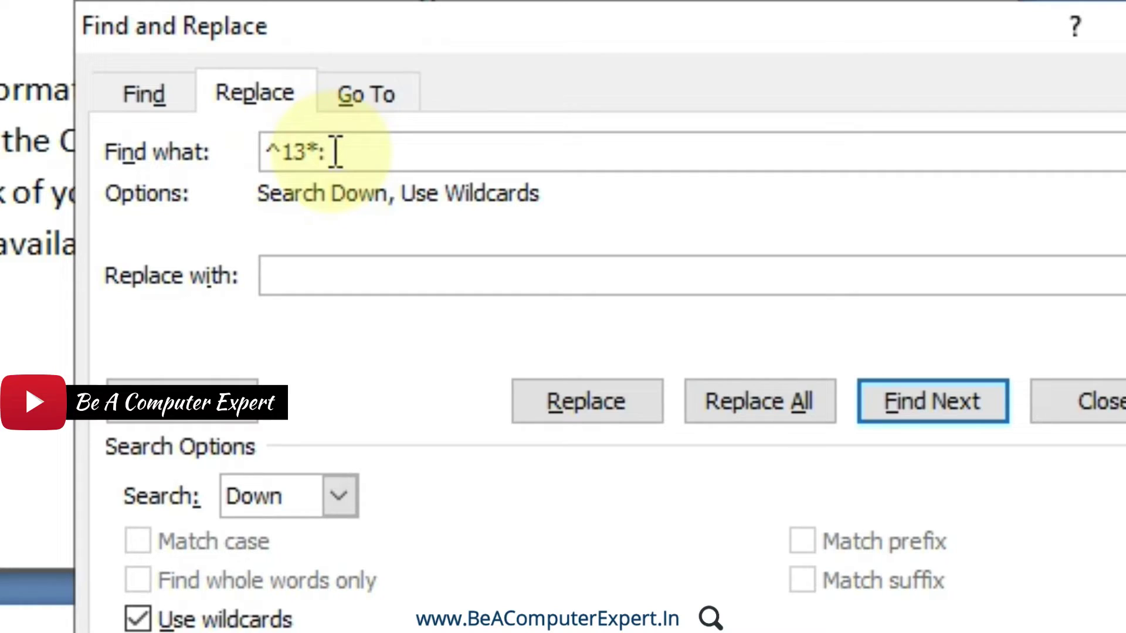
Leave the replacement text empty and set its font format to Bold.
{"action": "left_click", "coordinate": [327, 282]}
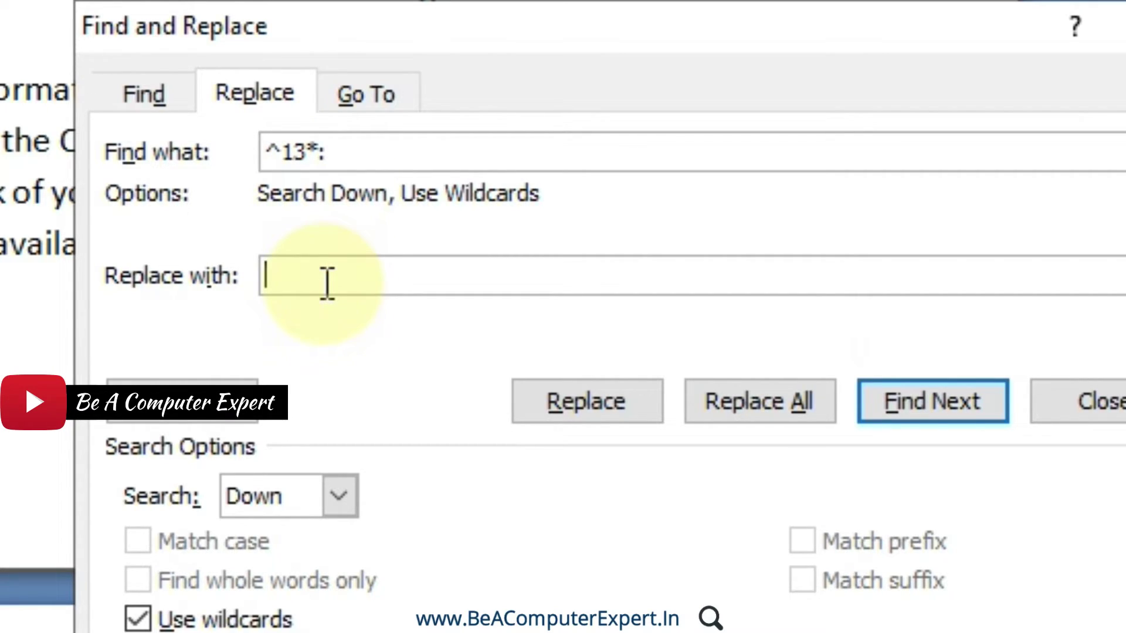
{"action": "left_click", "coordinate": [286, 280]}
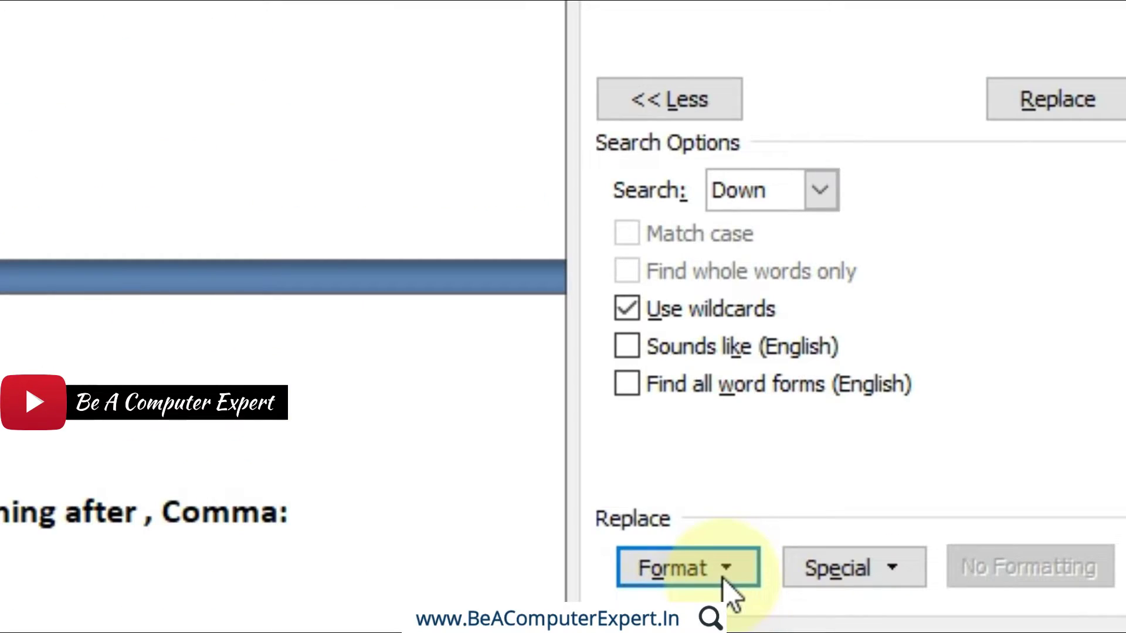
{"action": "left_click", "coordinate": [680, 568]}
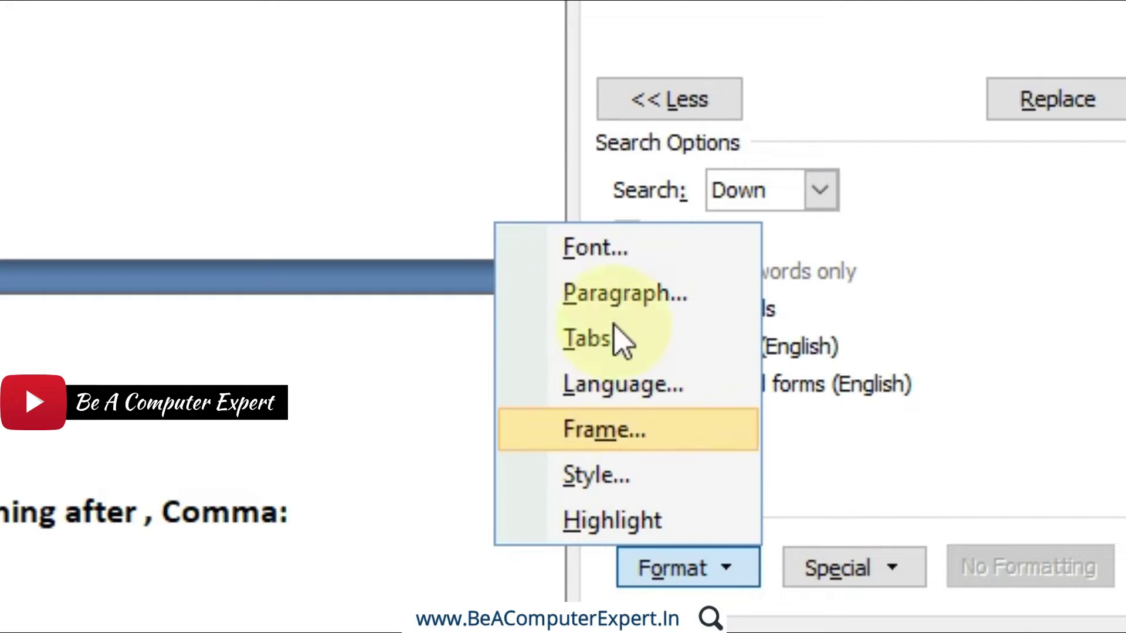
{"action": "left_click", "coordinate": [610, 257]}
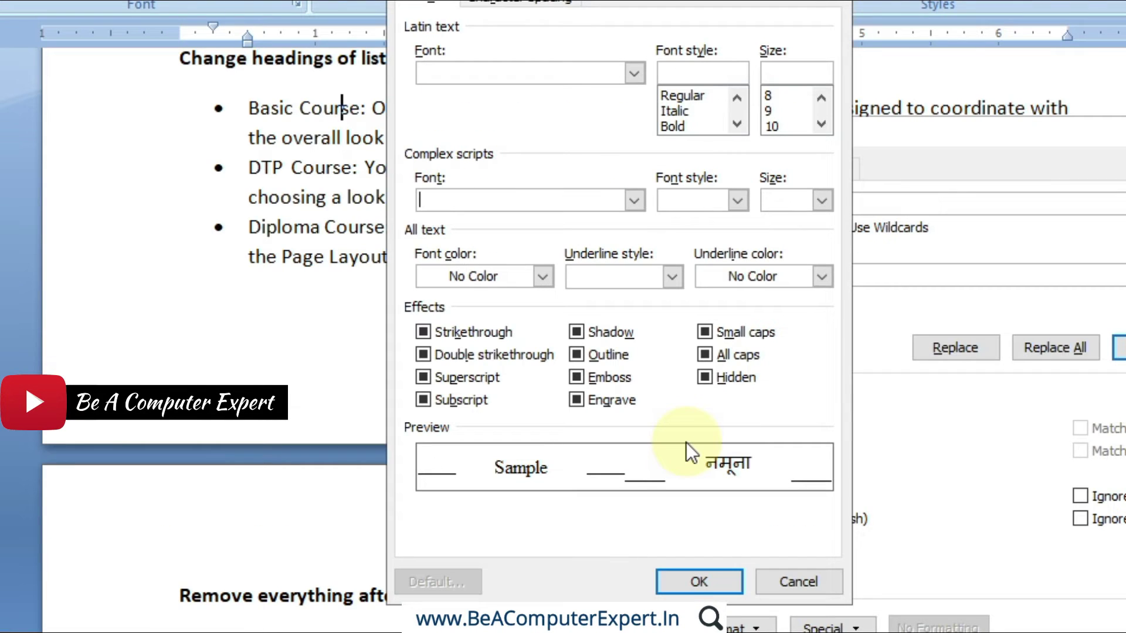
{"action": "left_click", "coordinate": [677, 125]}
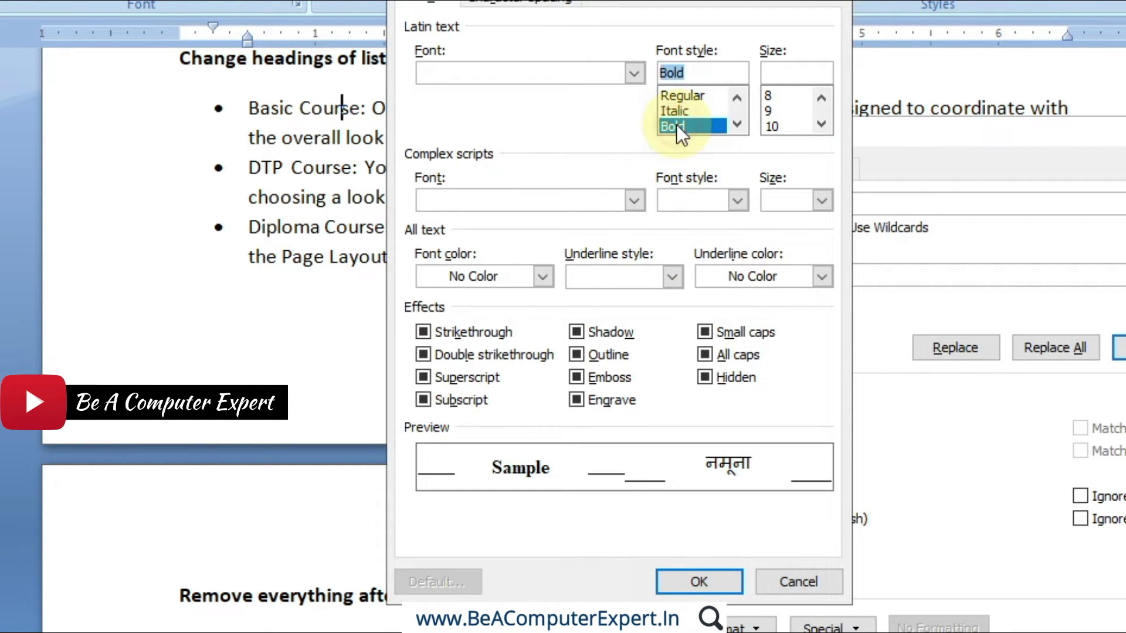
{"action": "left_click", "coordinate": [698, 571]}
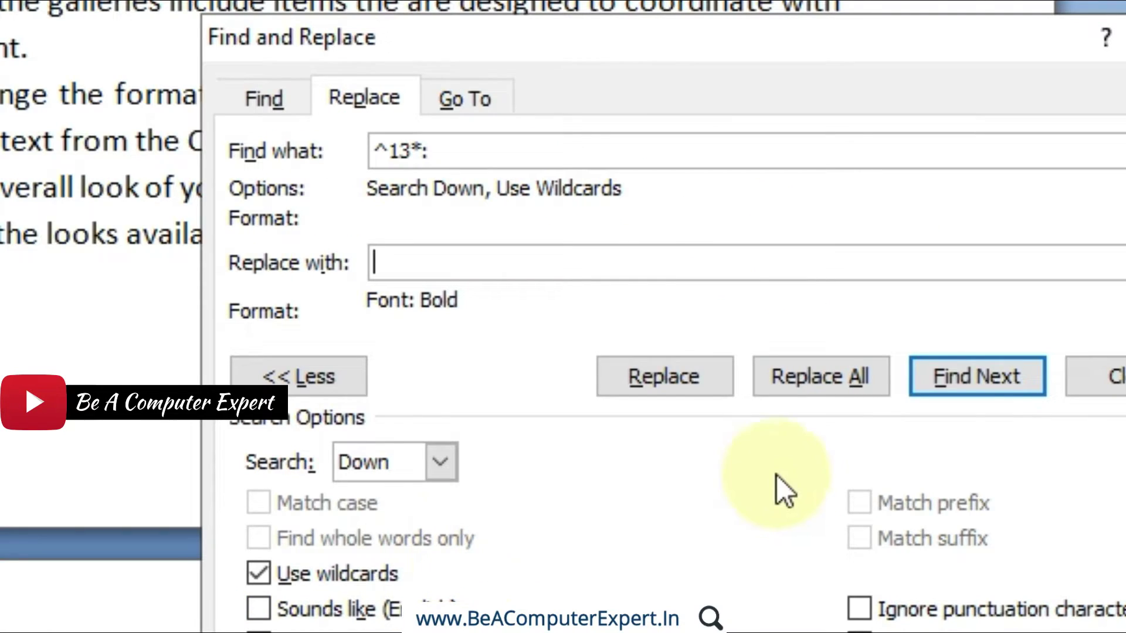
Find the list headings and replace them one at a time with bold, from "Basic Course:" through "Diploma Course:".
{"action": "left_click", "coordinate": [982, 388]}
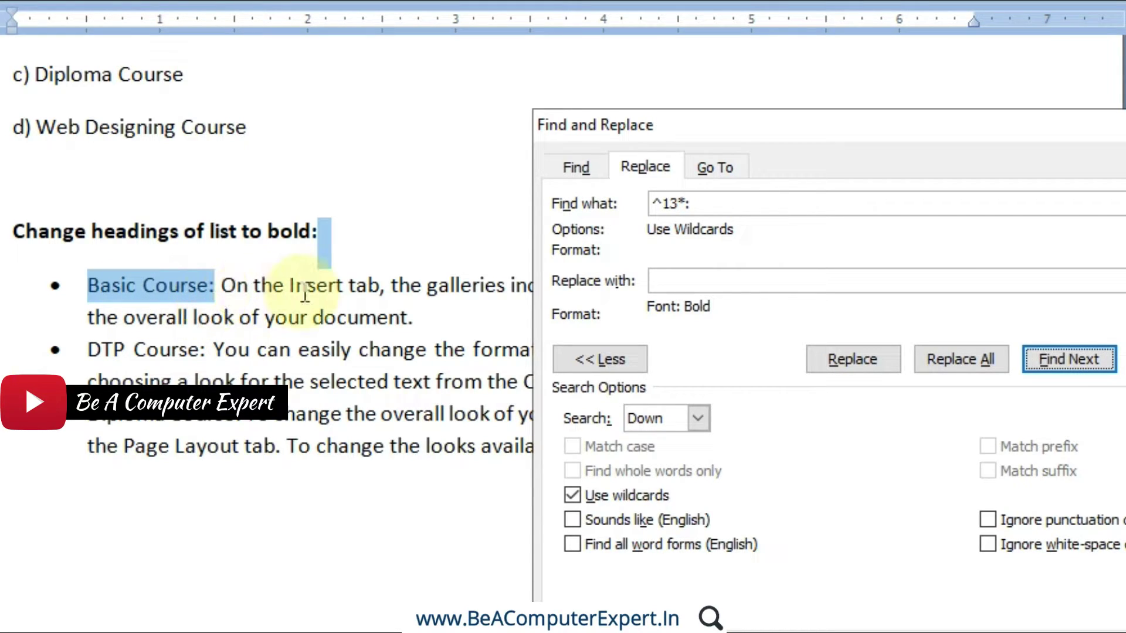
{"action": "left_click", "coordinate": [667, 280]}
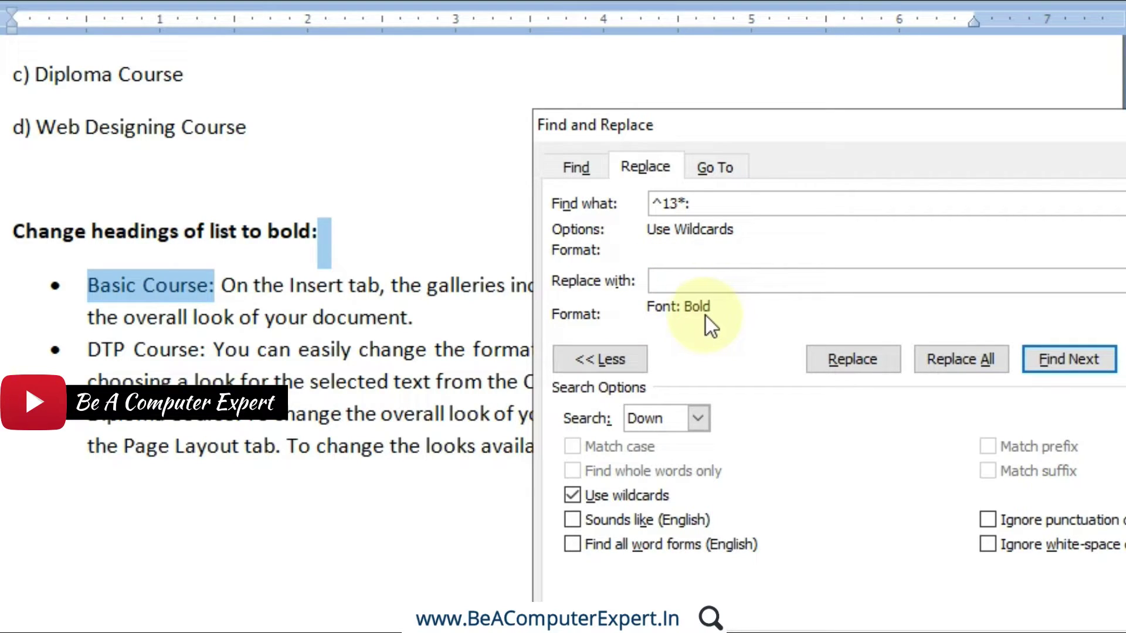
{"action": "left_click", "coordinate": [857, 365]}
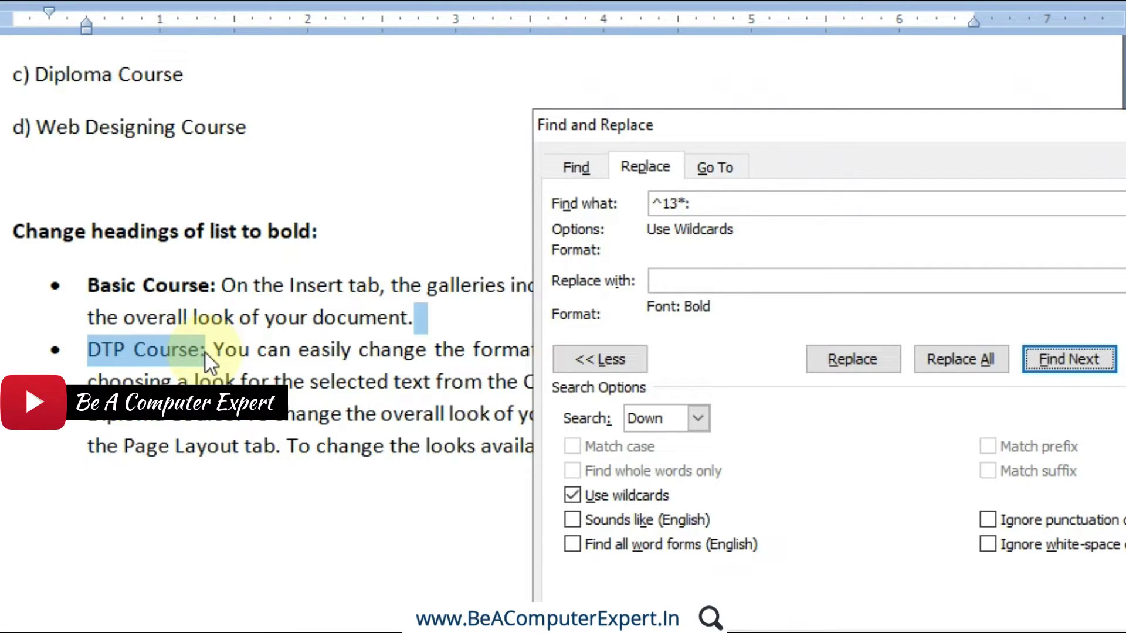
{"action": "left_click", "coordinate": [830, 360]}
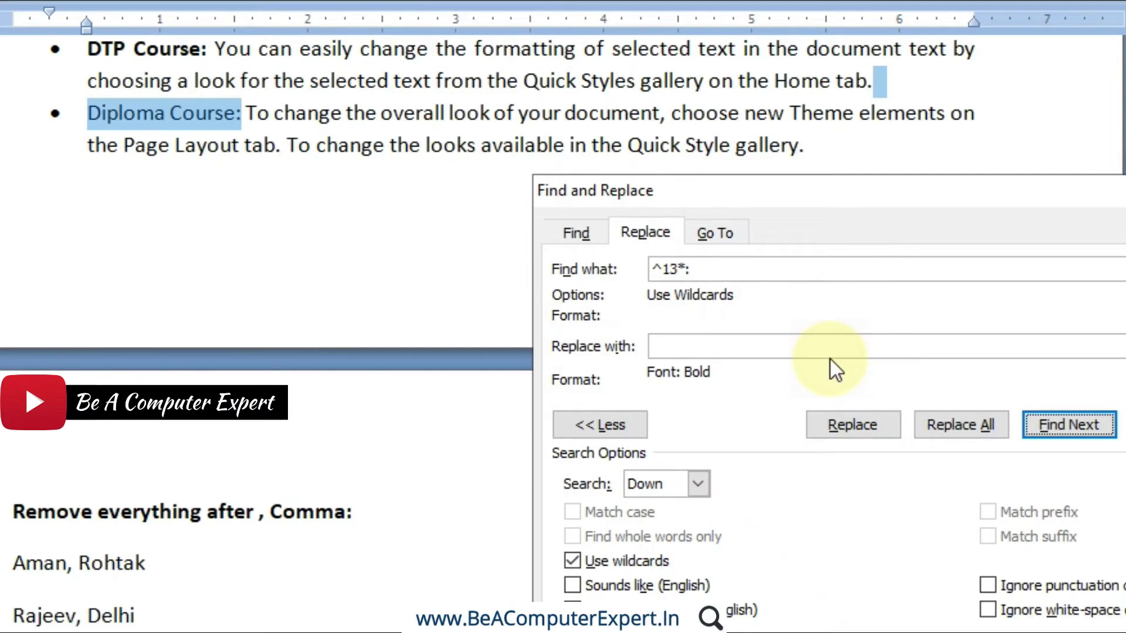
{"action": "left_click", "coordinate": [857, 422]}
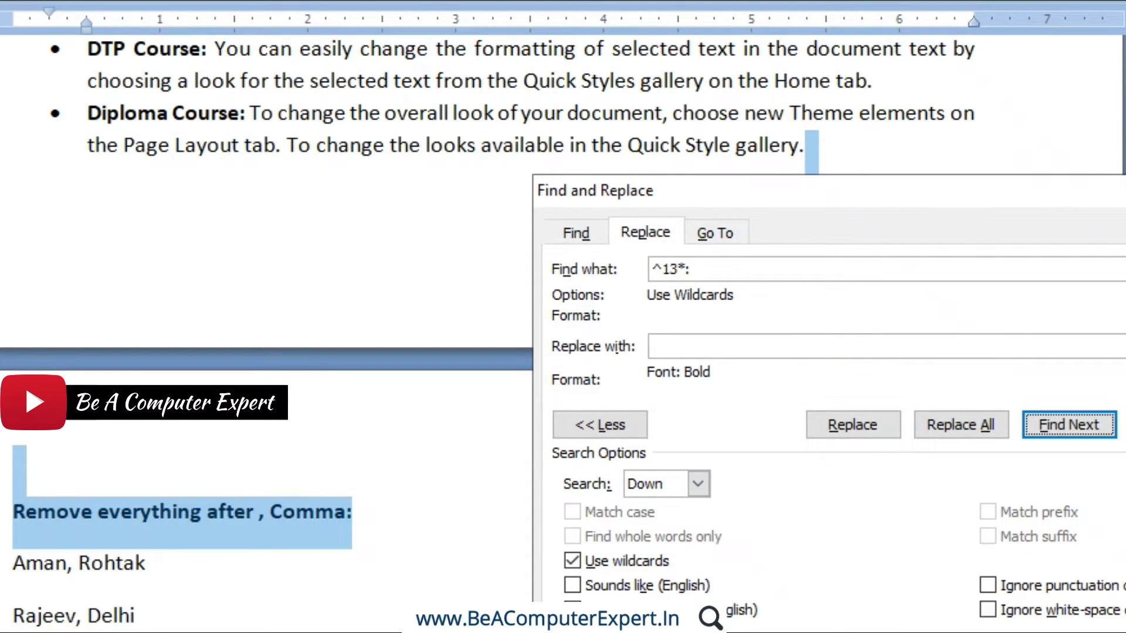
{"action": "scroll", "coordinate": [264, 294], "scroll_direction": "up", "scroll_amount": 5}
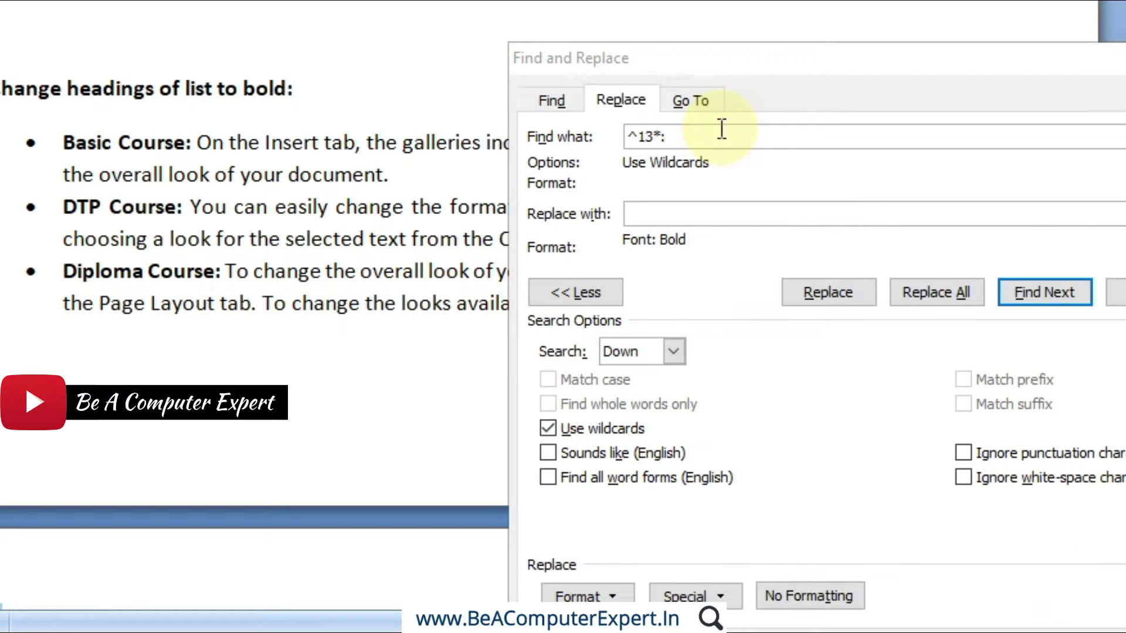
Clear the search text and the replacement's bold formatting, and close the Find and Replace dialog.
{"action": "left_click", "coordinate": [721, 130]}
{"action": "key", "text": "BackSpace"}
{"action": "key", "text": "BackSpace"}
{"action": "key", "text": "BackSpace"}
{"action": "key", "text": "BackSpace"}
{"action": "key", "text": "BackSpace"}
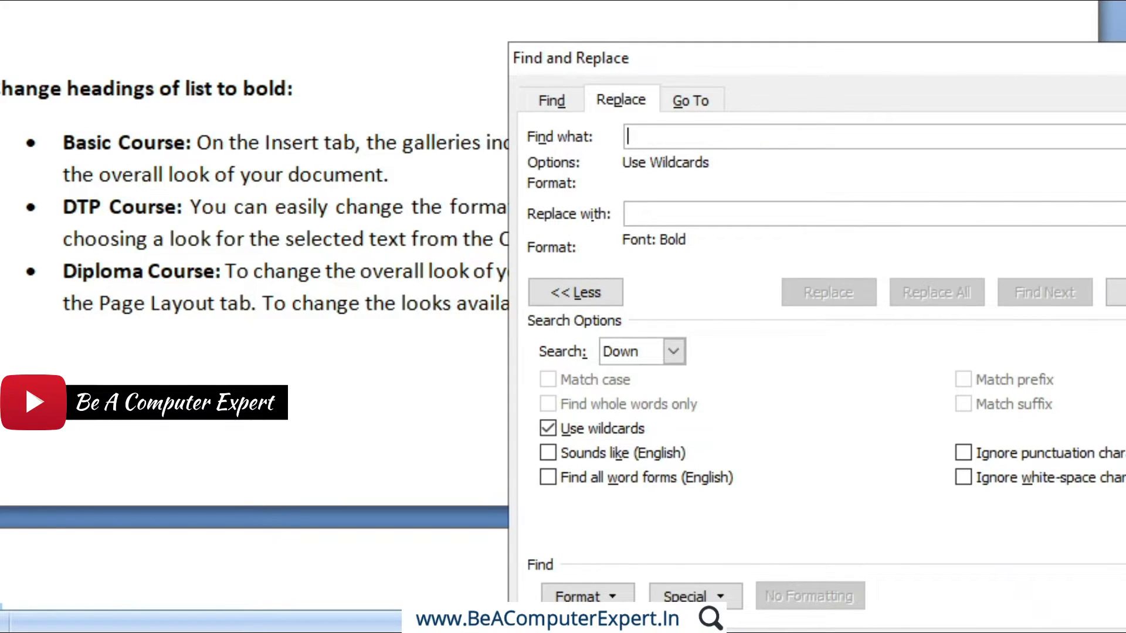
{"action": "left_click", "coordinate": [707, 214]}
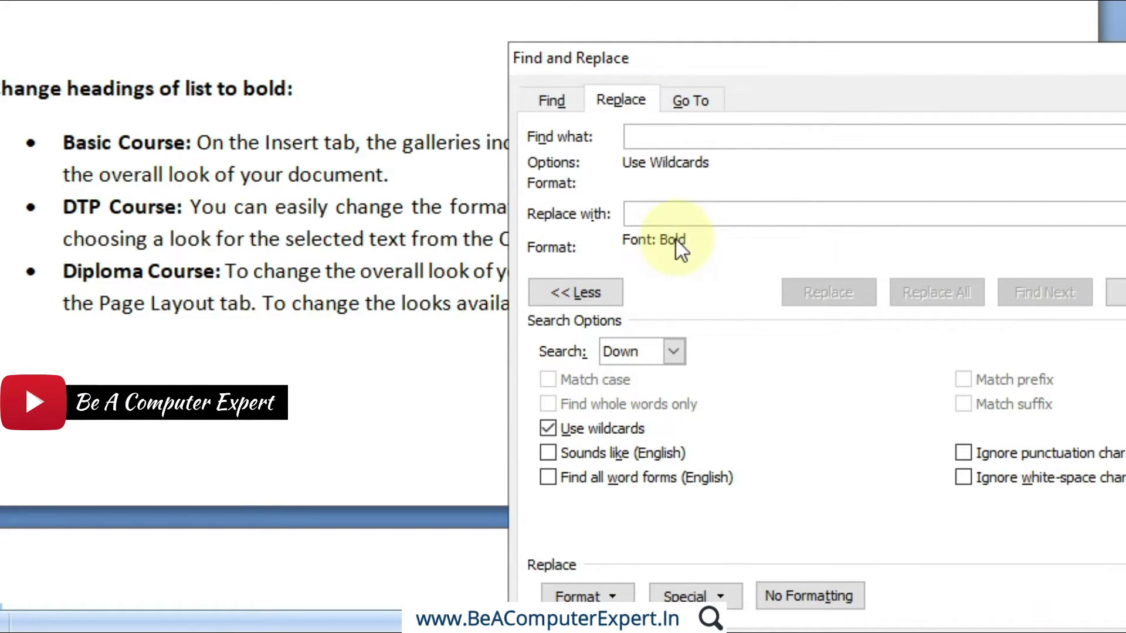
{"action": "left_click", "coordinate": [809, 589]}
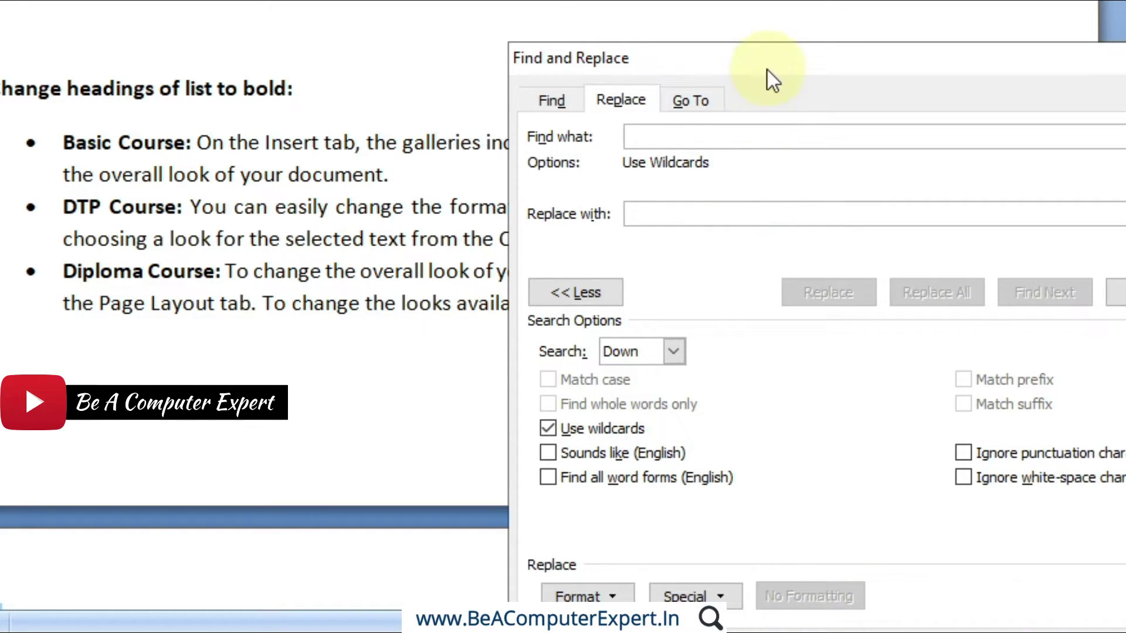
{"action": "left_click", "coordinate": [1125, 58]}
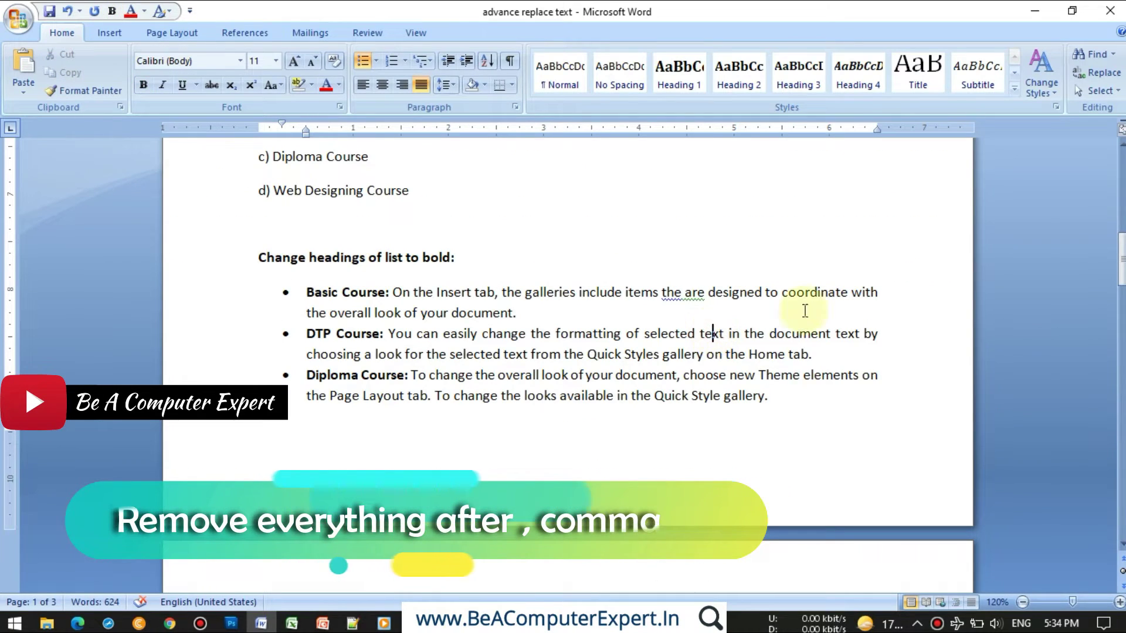
Examine the entries under "Remove everything after , Comma:", especially the comma and the text following it in the first entry.
{"action": "left_click_drag", "start_coordinate": [1117, 263], "coordinate": [1116, 285]}
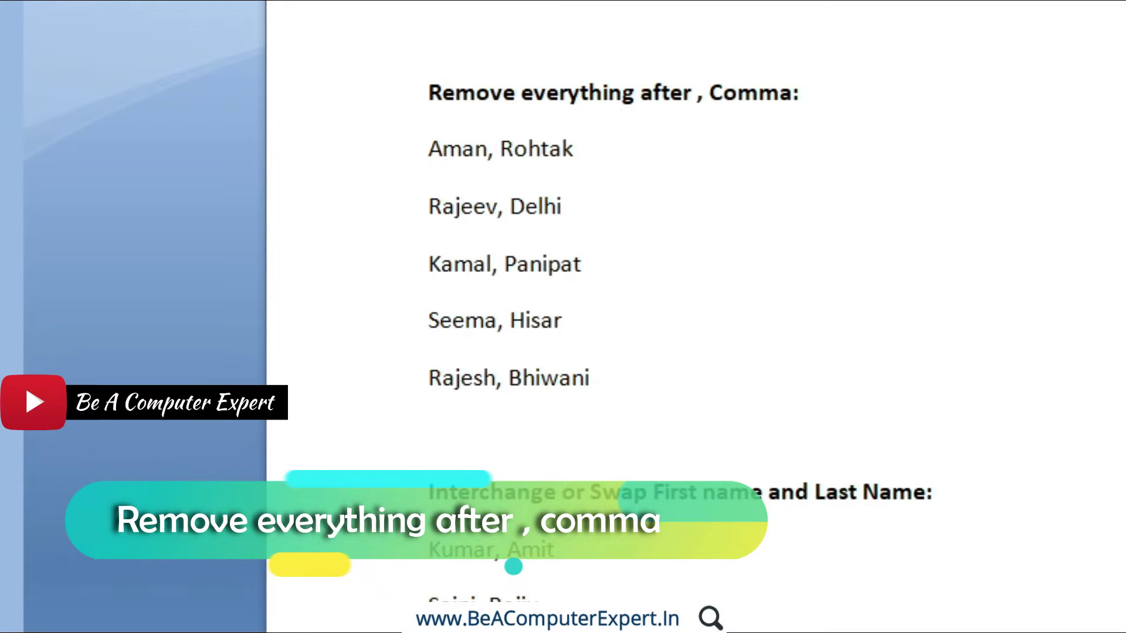
{"action": "scroll", "coordinate": [680, 310], "scroll_direction": "down", "scroll_amount": 1}
{"action": "scroll", "coordinate": [680, 310], "scroll_direction": "up", "scroll_amount": 2}
{"action": "left_click", "coordinate": [767, 340]}
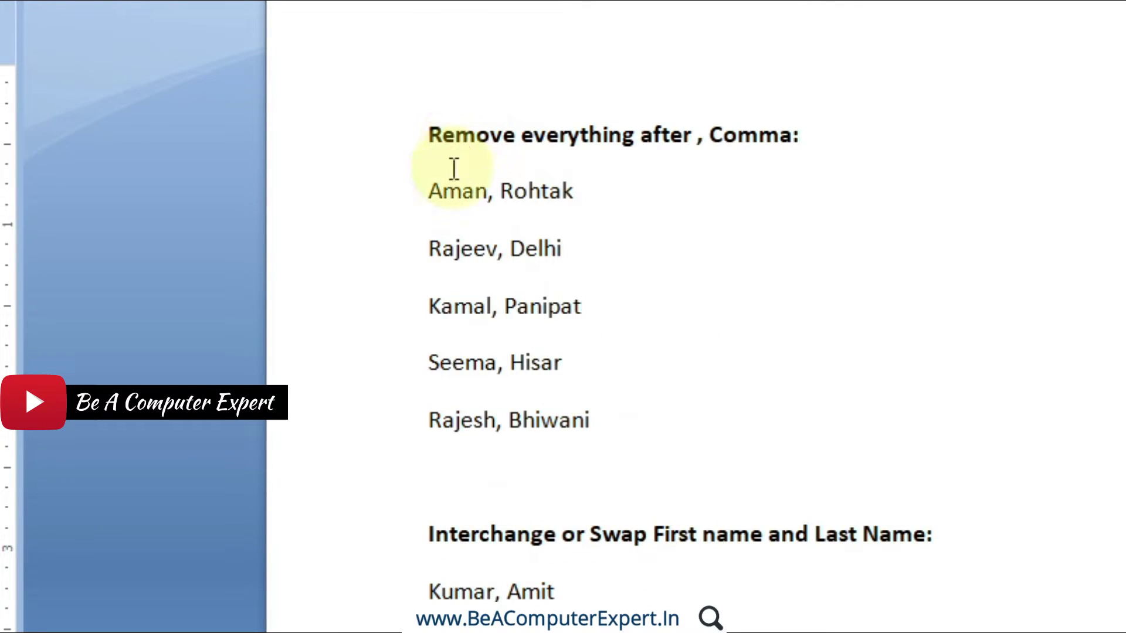
{"action": "left_click_drag", "start_coordinate": [428, 188], "coordinate": [575, 189]}
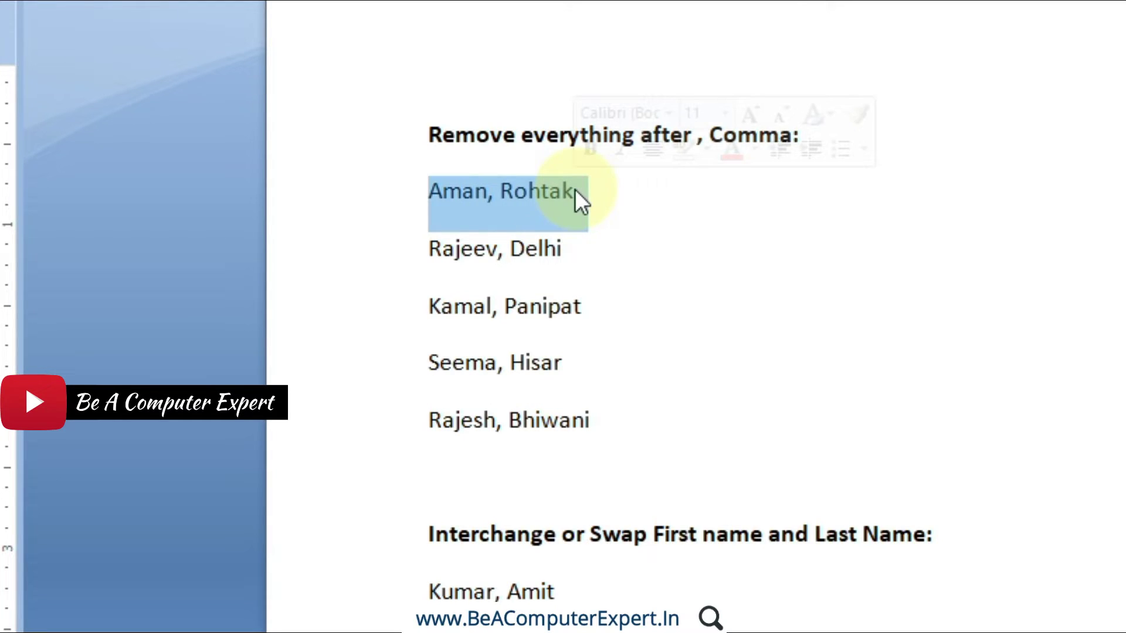
{"action": "left_click", "coordinate": [561, 305]}
{"action": "left_click_drag", "start_coordinate": [604, 408], "coordinate": [431, 196]}
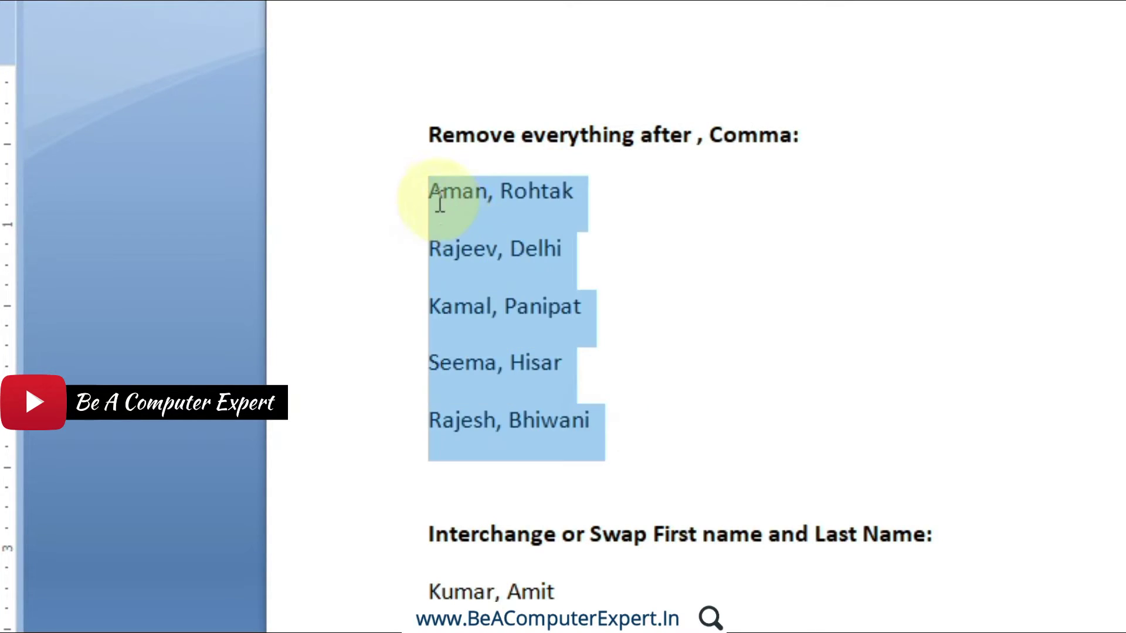
{"action": "left_click", "coordinate": [582, 275]}
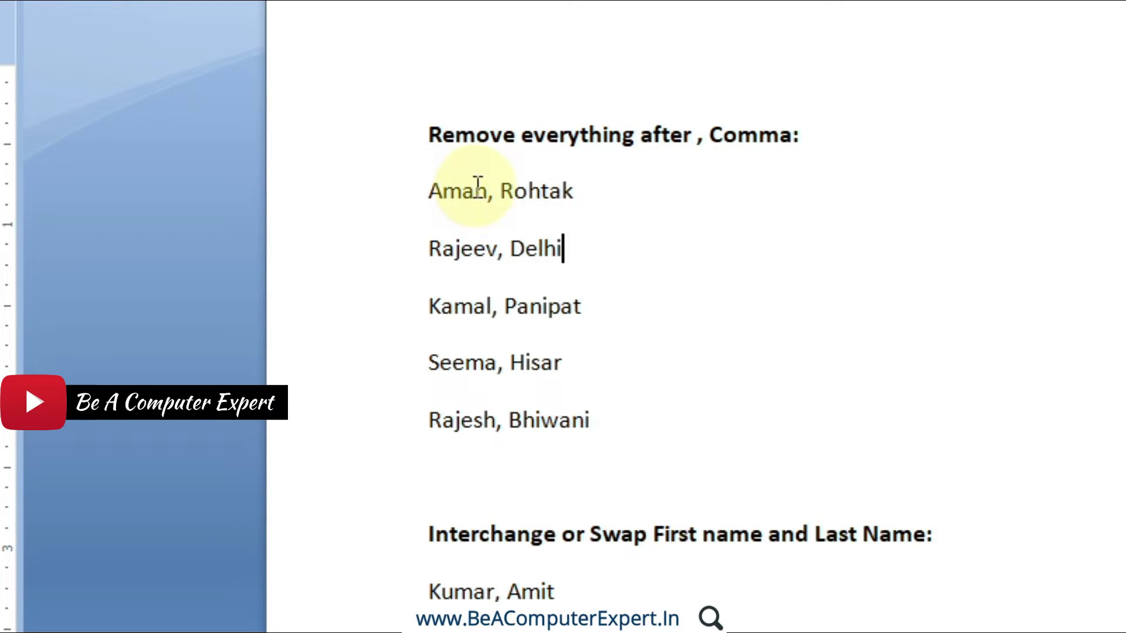
{"action": "left_click_drag", "start_coordinate": [487, 192], "coordinate": [604, 205]}
{"action": "left_click", "coordinate": [515, 190]}
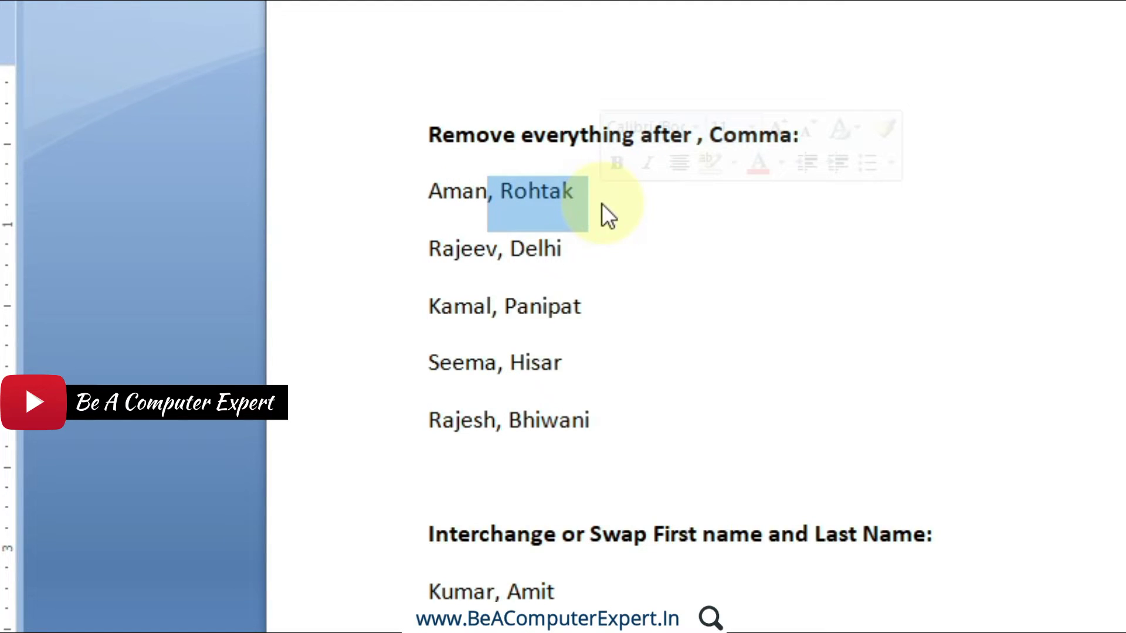
{"action": "left_click", "coordinate": [604, 215]}
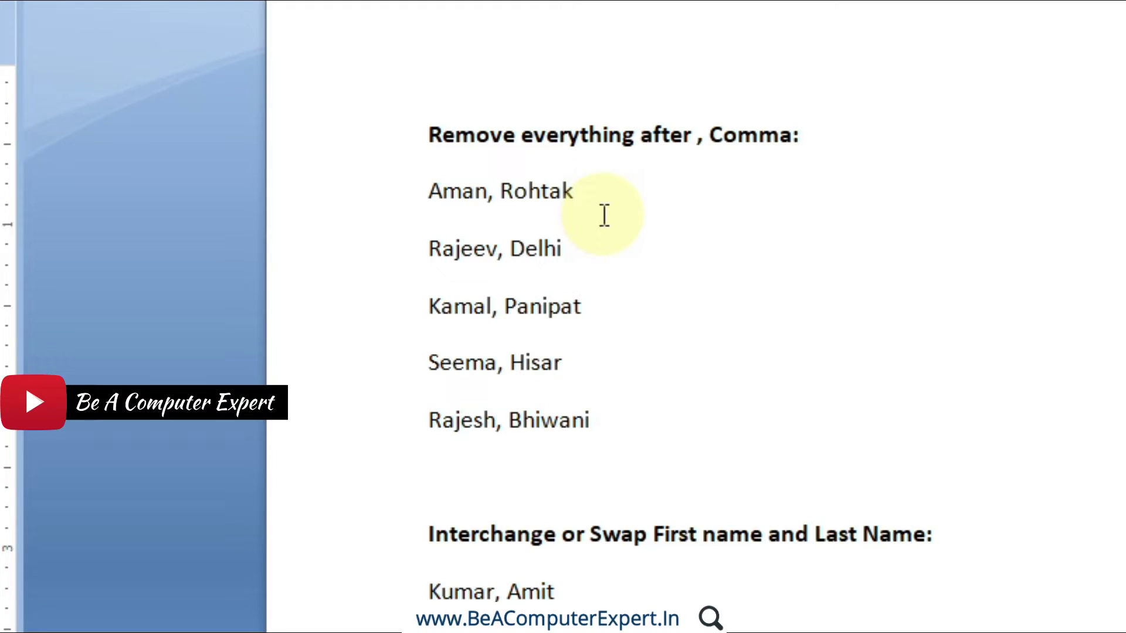
Select the five entries under "Remove everything after , Comma:" and set the Find and Replace search text to a comma.
{"action": "left_click_drag", "start_coordinate": [433, 189], "coordinate": [599, 431]}
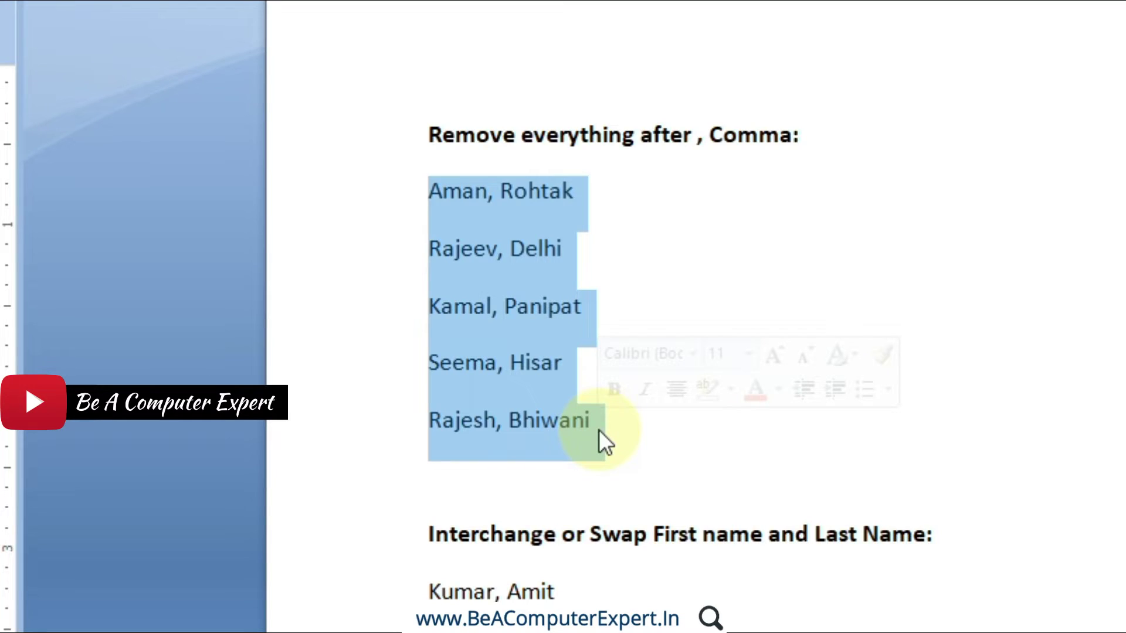
{"action": "key", "text": "ctrl+h"}
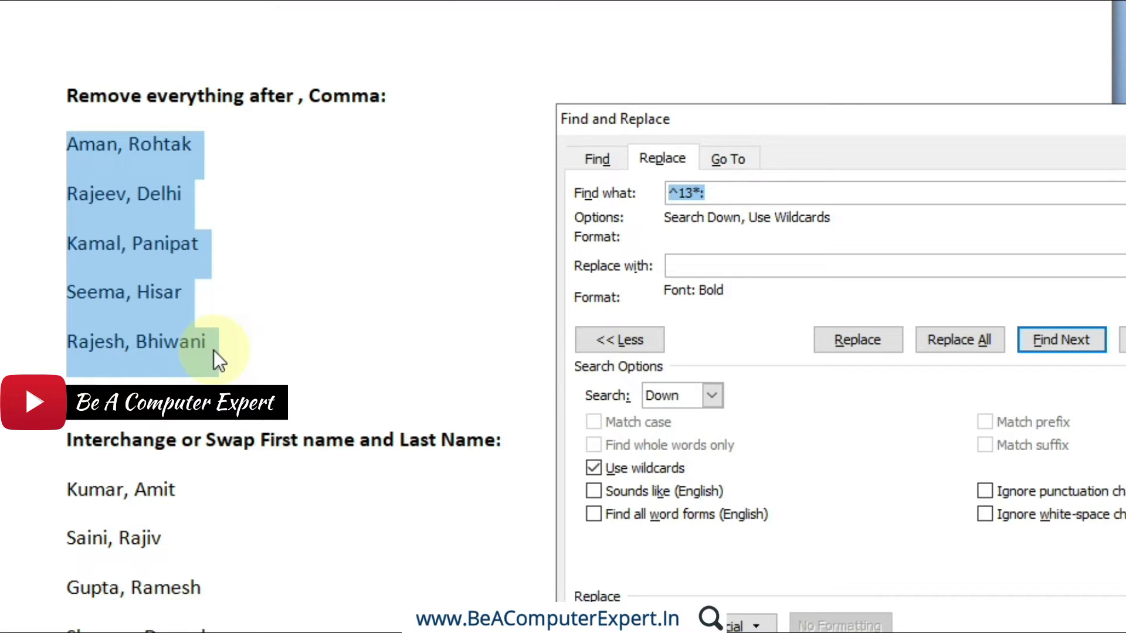
{"action": "left_click_drag", "start_coordinate": [730, 120], "coordinate": [628, 46]}
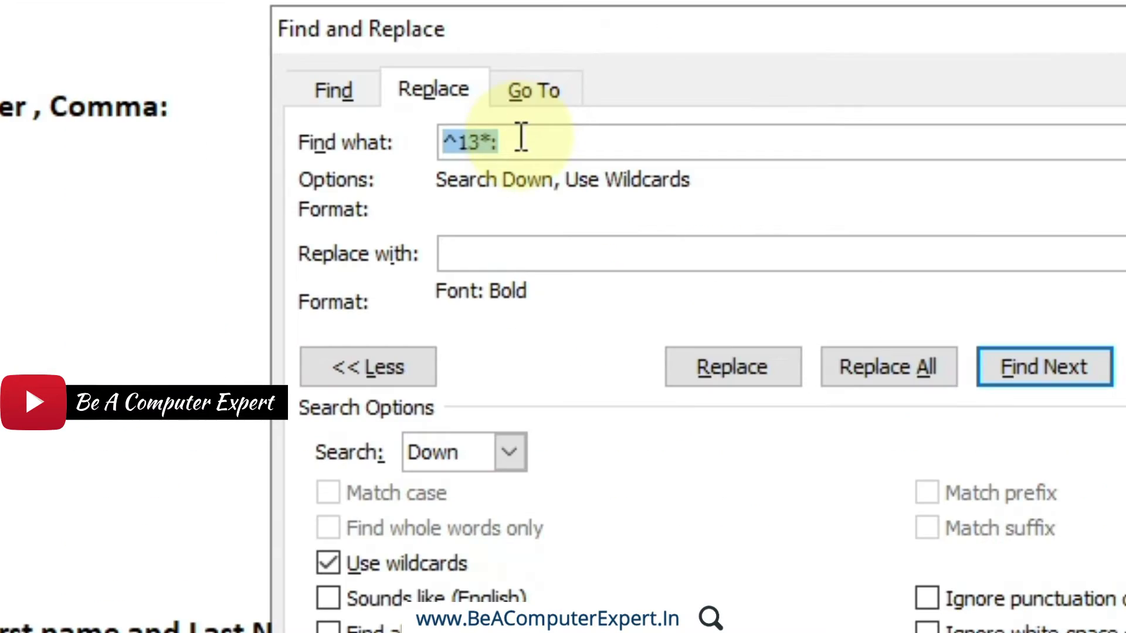
{"action": "left_click", "coordinate": [616, 116]}
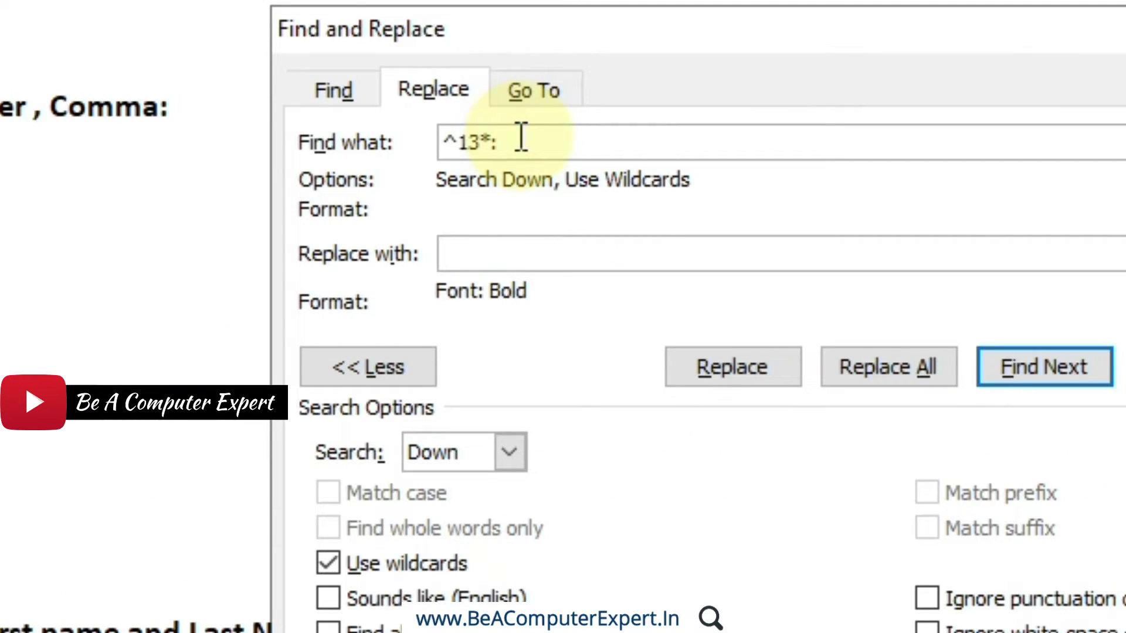
{"action": "left_click_drag", "start_coordinate": [616, 116], "coordinate": [560, 118]}
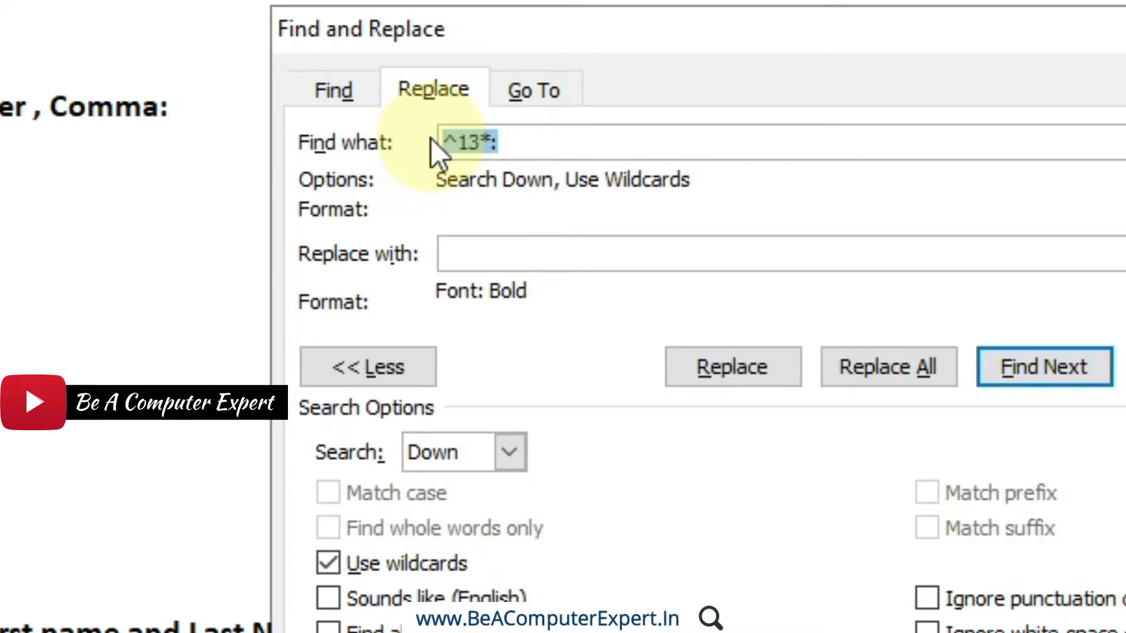
{"action": "key", "text": "Delete"}
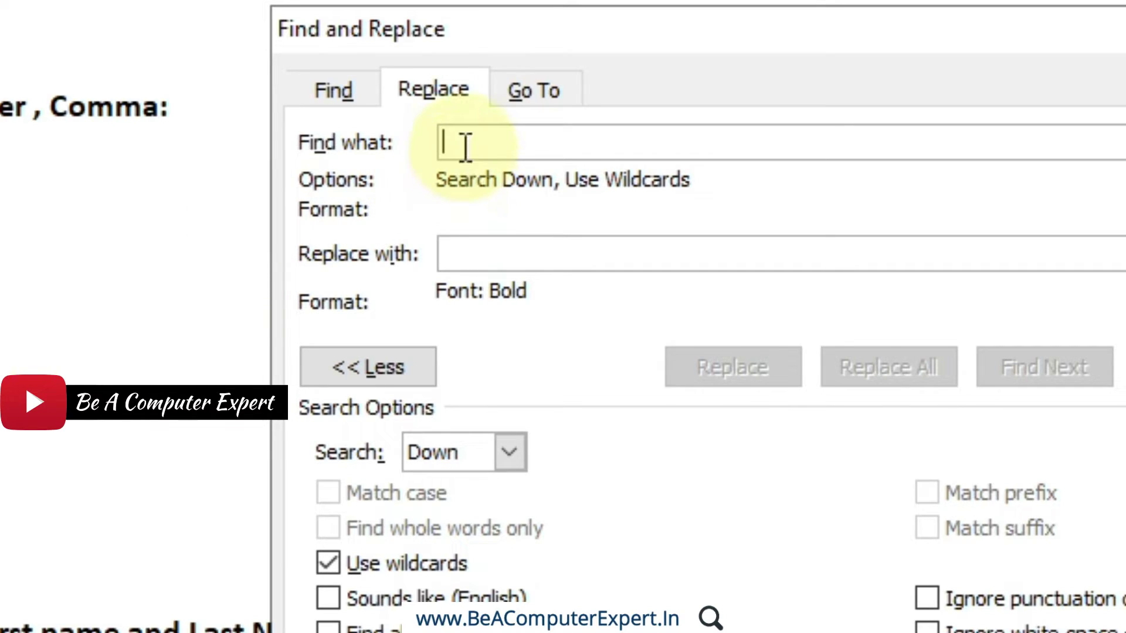
{"action": "type", "text": ","}
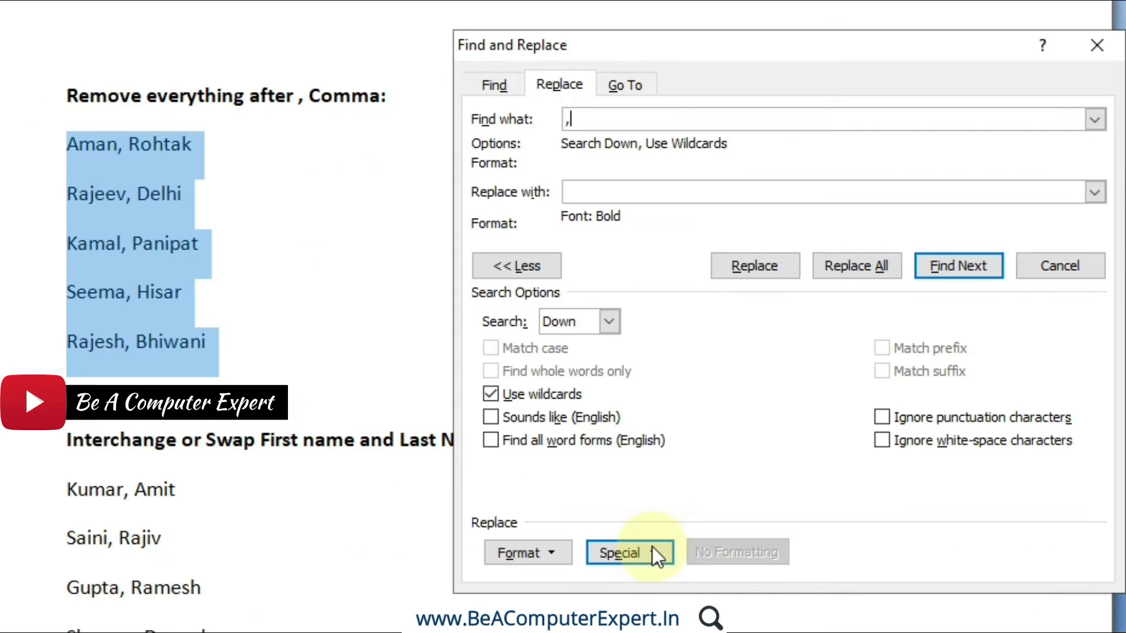
Add the 0 or More Characters and End of Word wildcards after the comma, making the search text ,*>.
{"action": "left_click", "coordinate": [652, 550]}
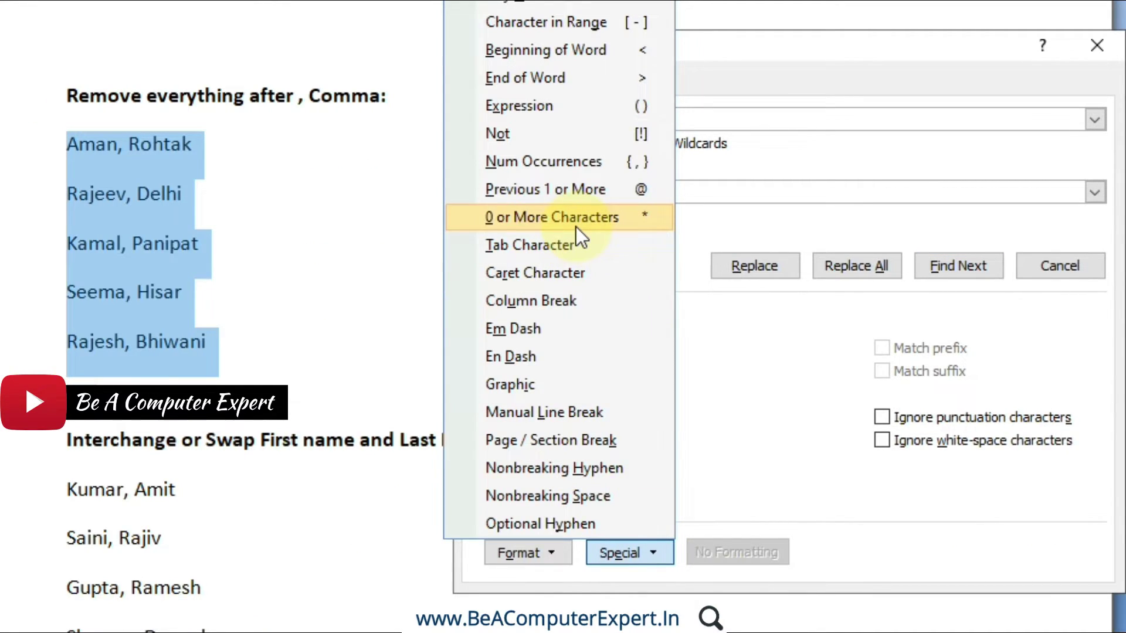
{"action": "left_click", "coordinate": [645, 217]}
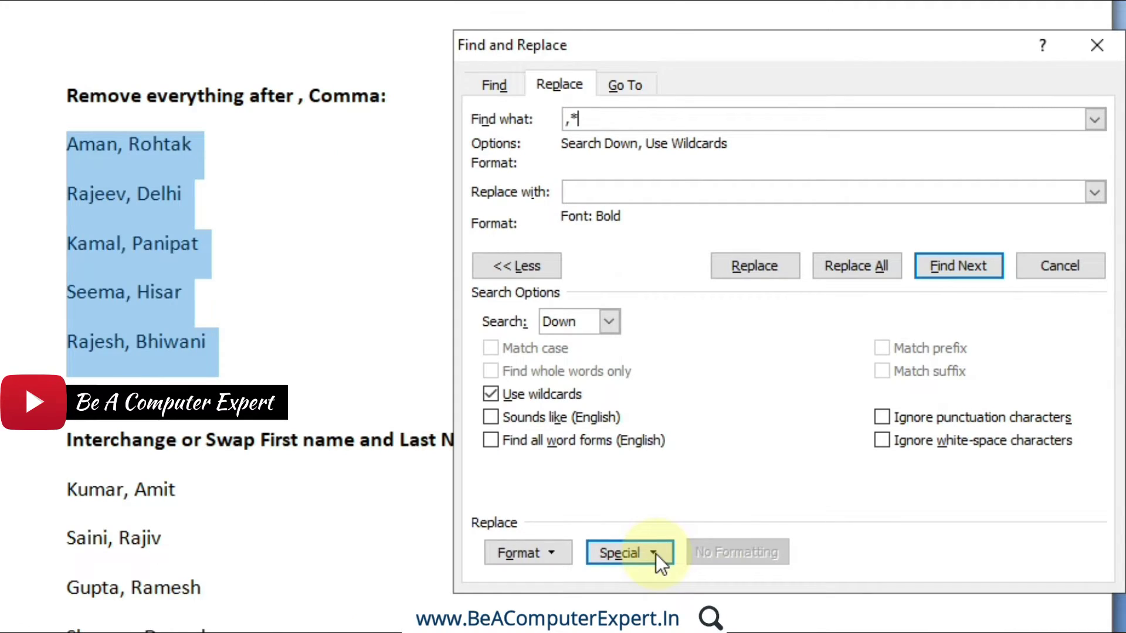
{"action": "left_click", "coordinate": [655, 554]}
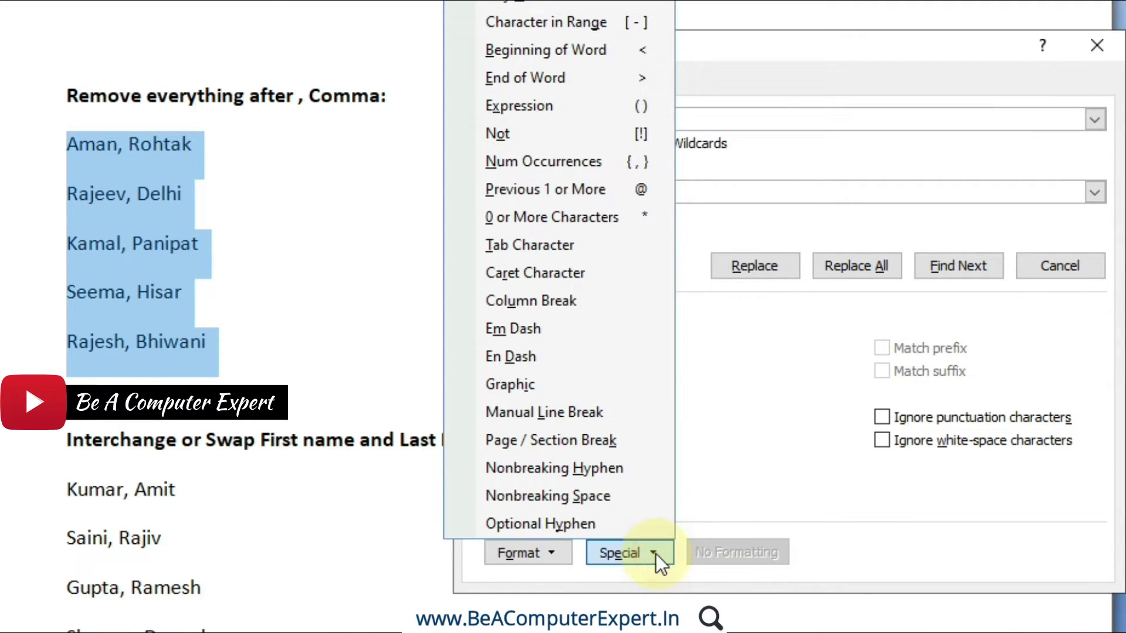
{"action": "left_click", "coordinate": [615, 84]}
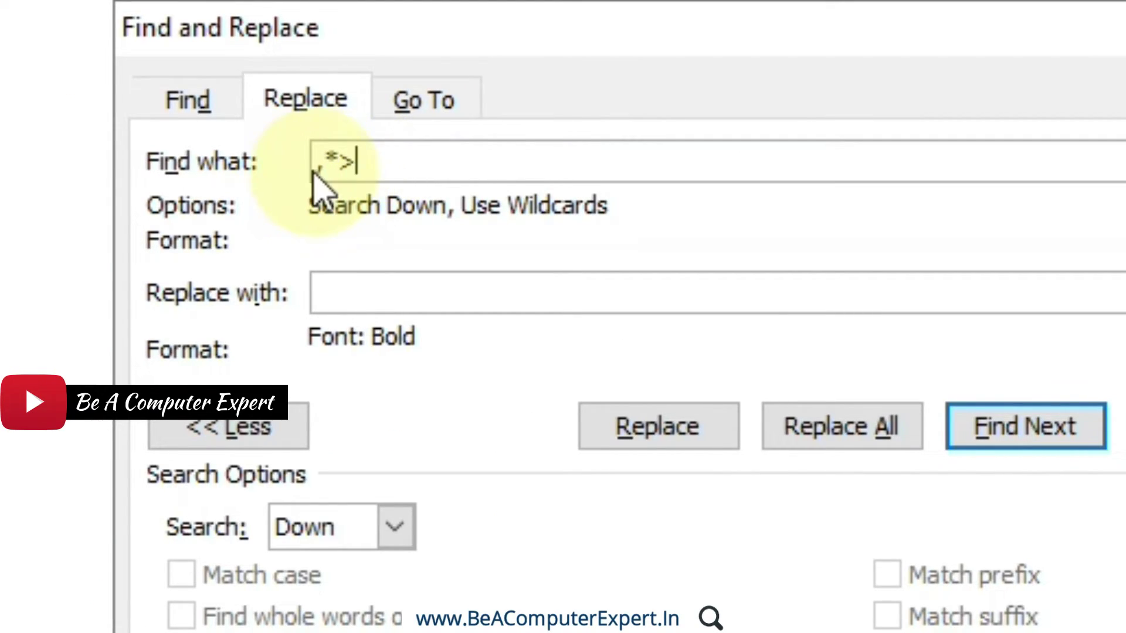
{"action": "left_click_drag", "start_coordinate": [361, 159], "coordinate": [340, 160]}
{"action": "left_click", "coordinate": [370, 161]}
Remove the bold format from the empty replacement text and replace all matches in the selected entries only, leaving out the rest of the document.
{"action": "left_click", "coordinate": [361, 294]}
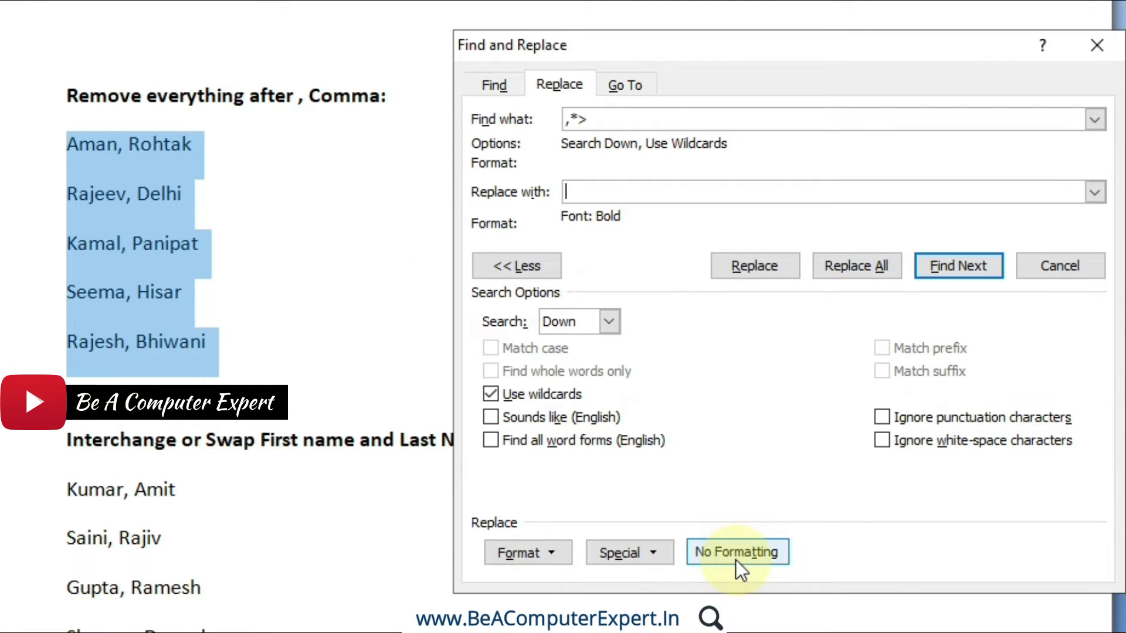
{"action": "left_click", "coordinate": [736, 556]}
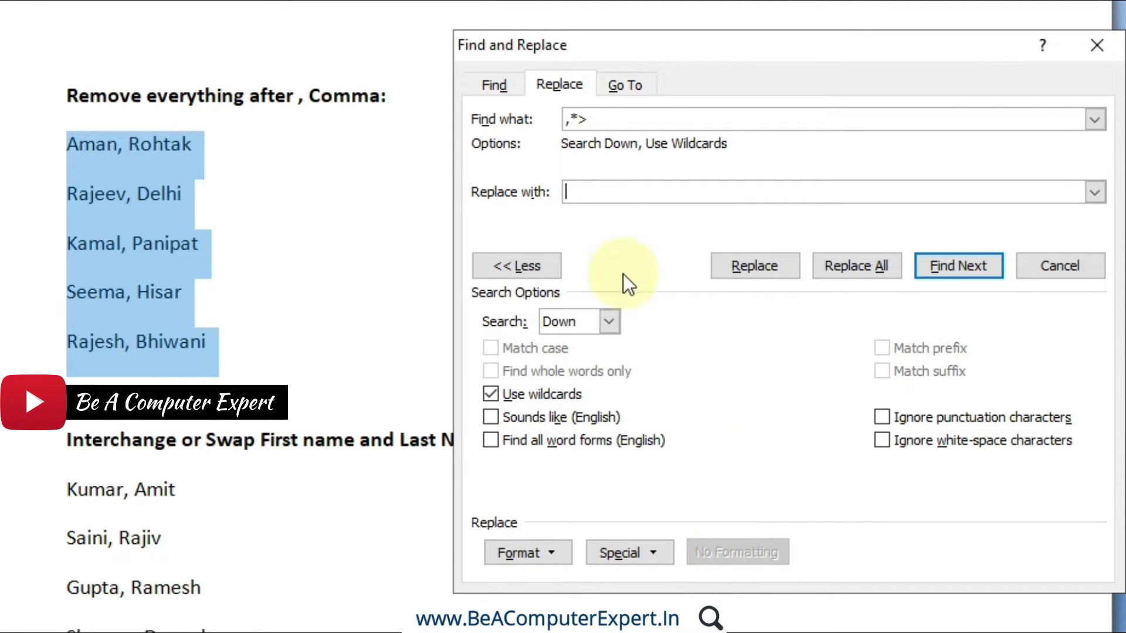
{"action": "left_click", "coordinate": [575, 192]}
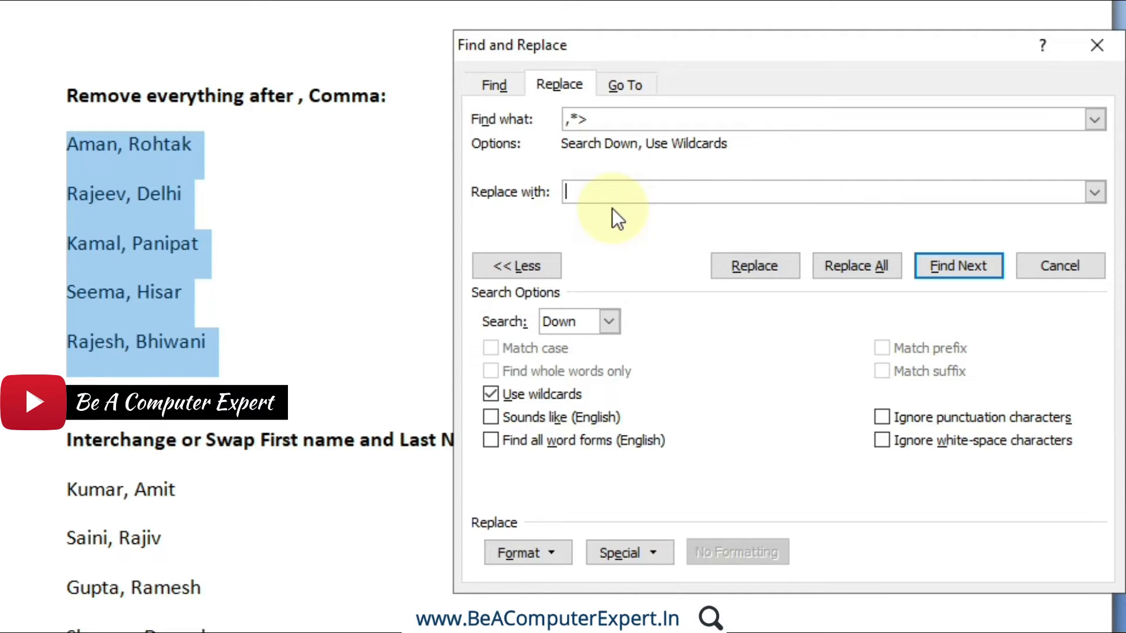
{"action": "left_click", "coordinate": [849, 265]}
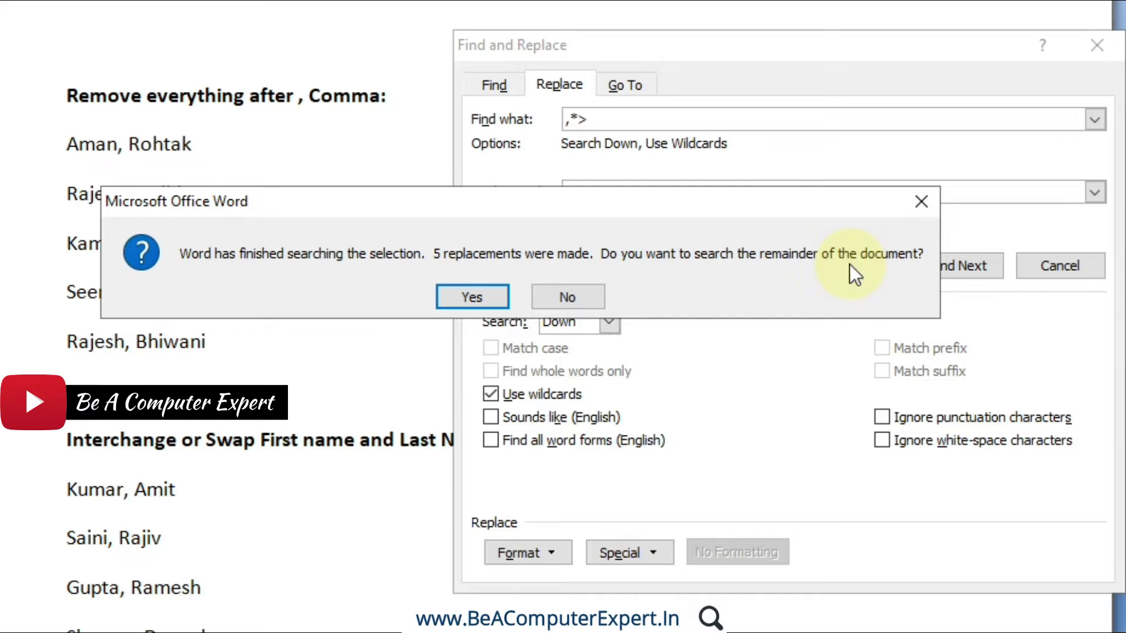
{"action": "left_click_drag", "start_coordinate": [537, 209], "coordinate": [692, 136]}
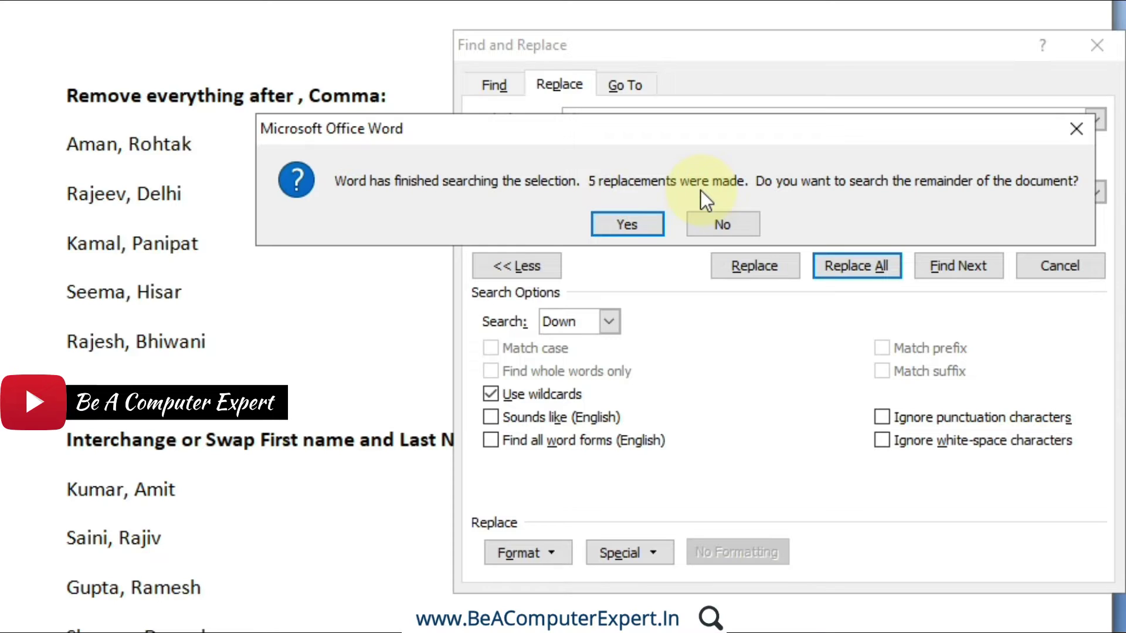
{"action": "left_click", "coordinate": [723, 225]}
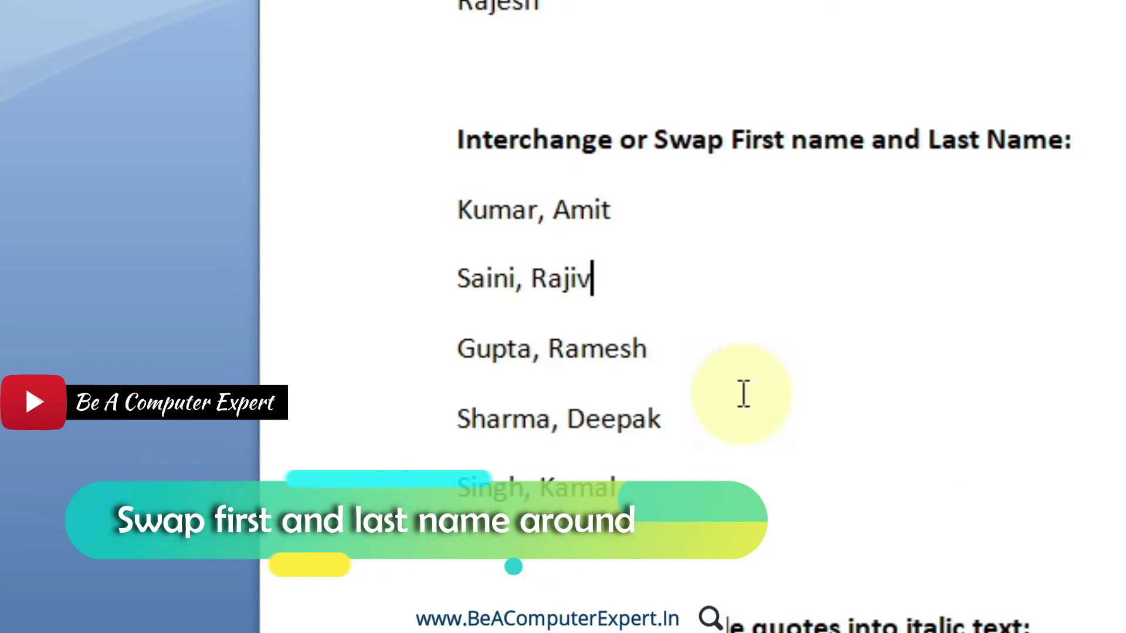
Examine the five entries under "Interchange or Swap First name and Last Name:", especially the last name and first name around the comma in the first entry.
{"action": "left_click_drag", "start_coordinate": [459, 208], "coordinate": [662, 536]}
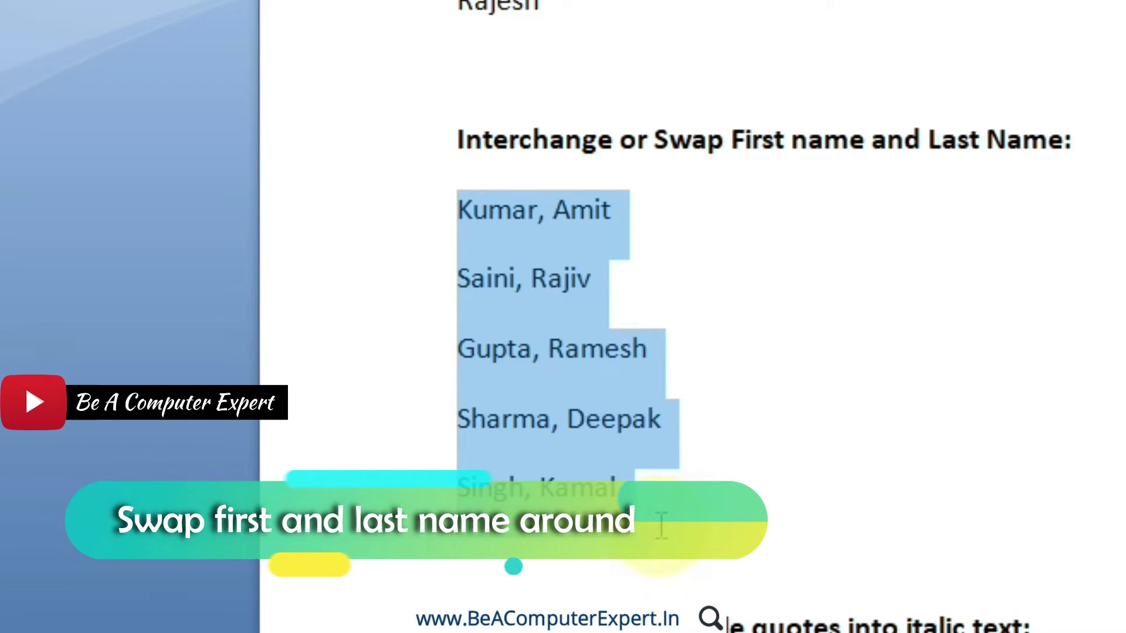
{"action": "left_click", "coordinate": [538, 209]}
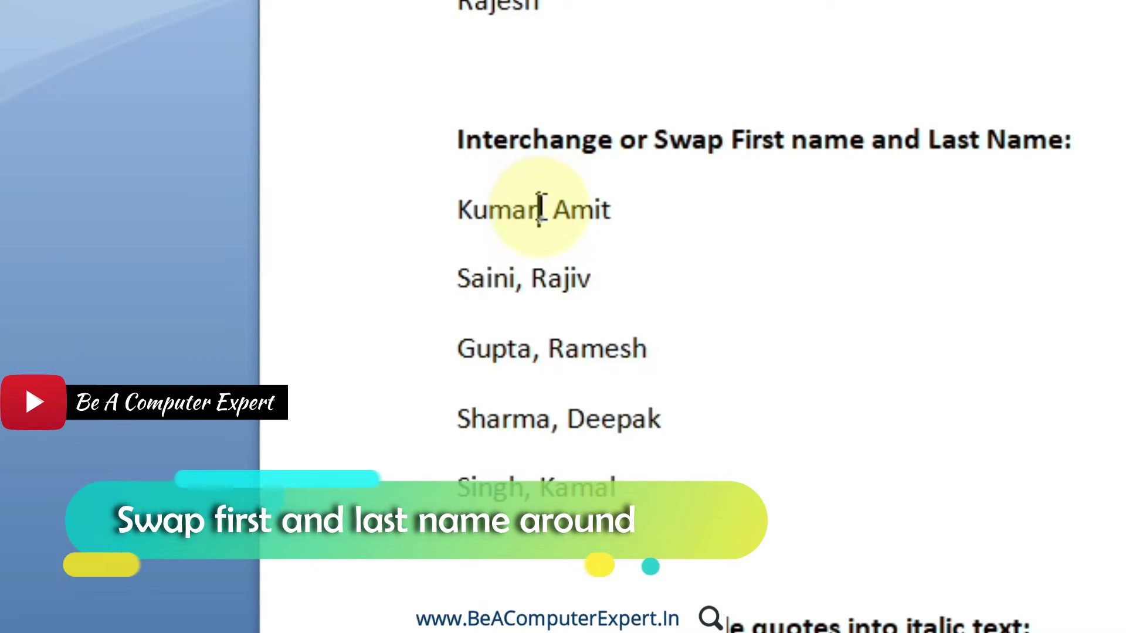
{"action": "left_click_drag", "start_coordinate": [538, 208], "coordinate": [469, 207]}
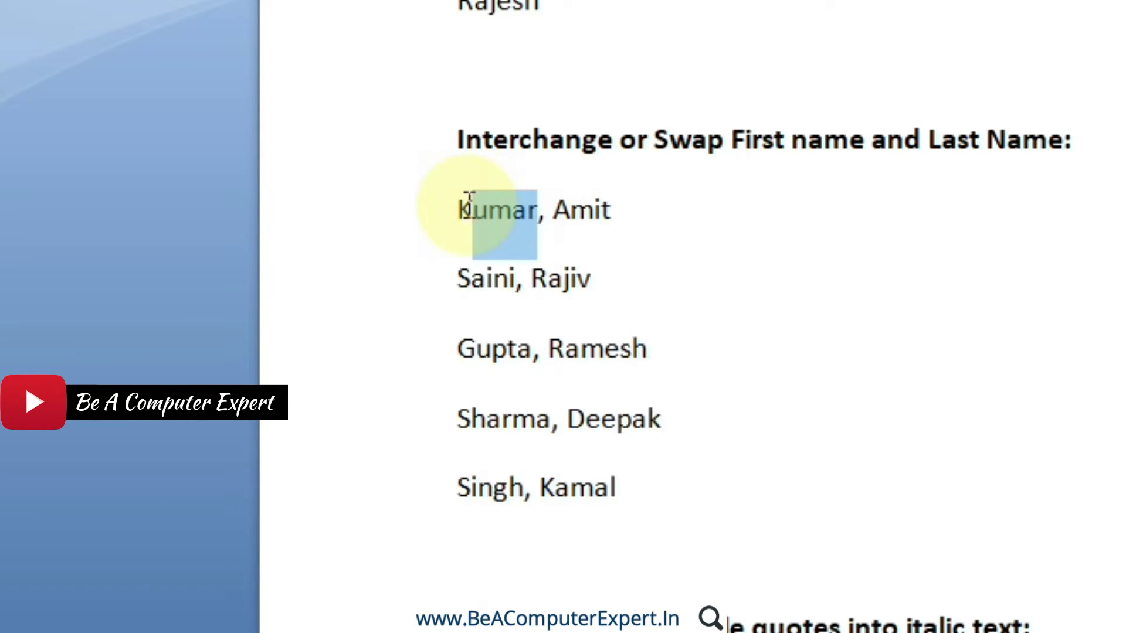
{"action": "left_click", "coordinate": [554, 209]}
{"action": "mouse_move", "coordinate": [554, 209]}
{"action": "left_mouse_down"}
{"action": "mouse_move", "coordinate": [610, 211]}
{"action": "mouse_move", "coordinate": [559, 211]}
{"action": "left_mouse_up"}
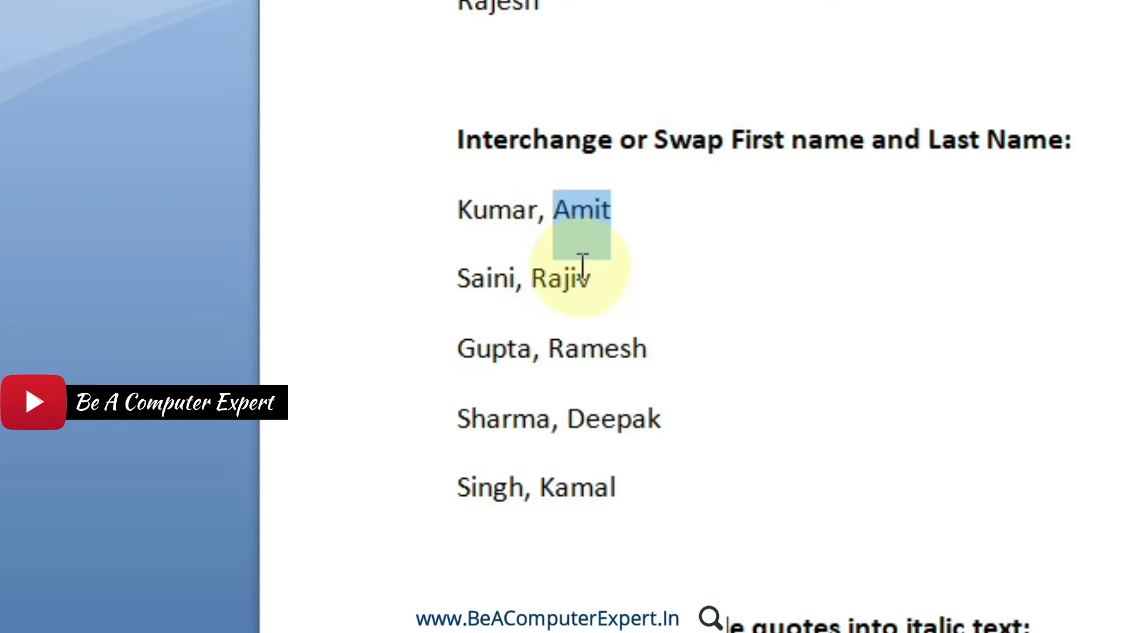
Select the five entries under "Interchange or Swap First name and Last Name:" and replace the Find and Replace search text with a comma.
{"action": "left_click_drag", "start_coordinate": [463, 210], "coordinate": [631, 497]}
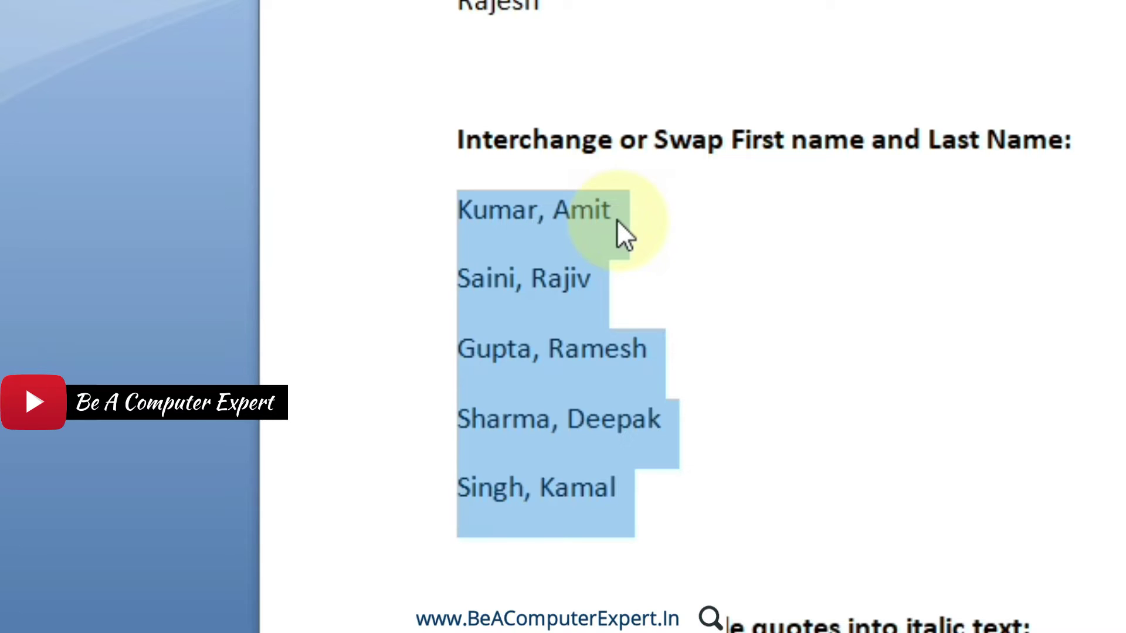
{"action": "key", "text": "ctrl+h"}
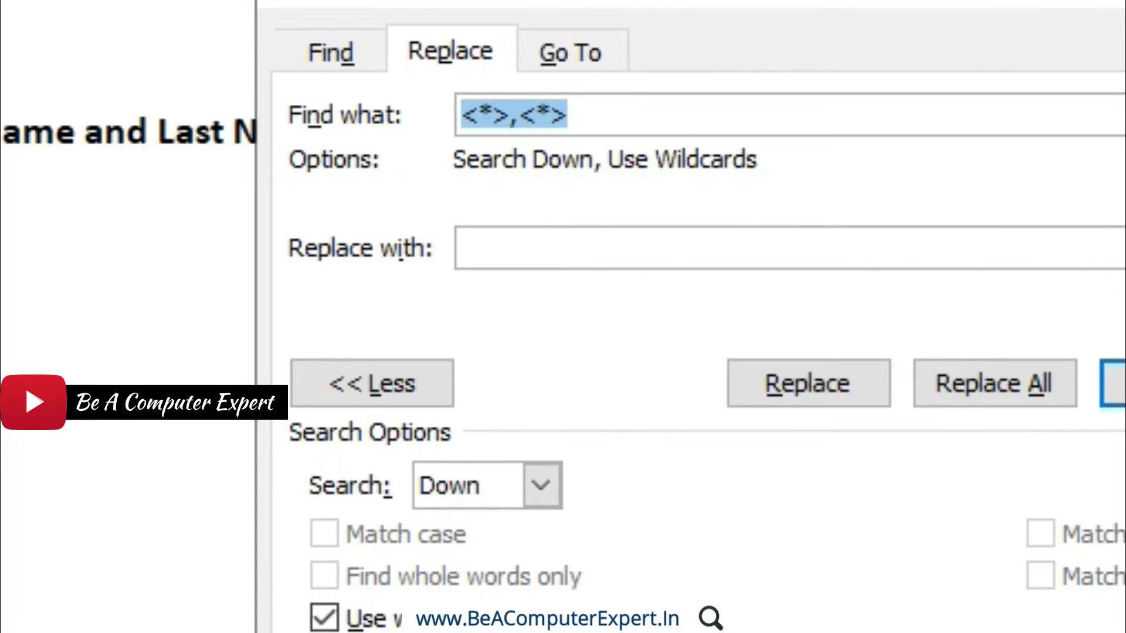
{"action": "key", "text": "Delete"}
{"action": "left_click", "coordinate": [462, 117]}
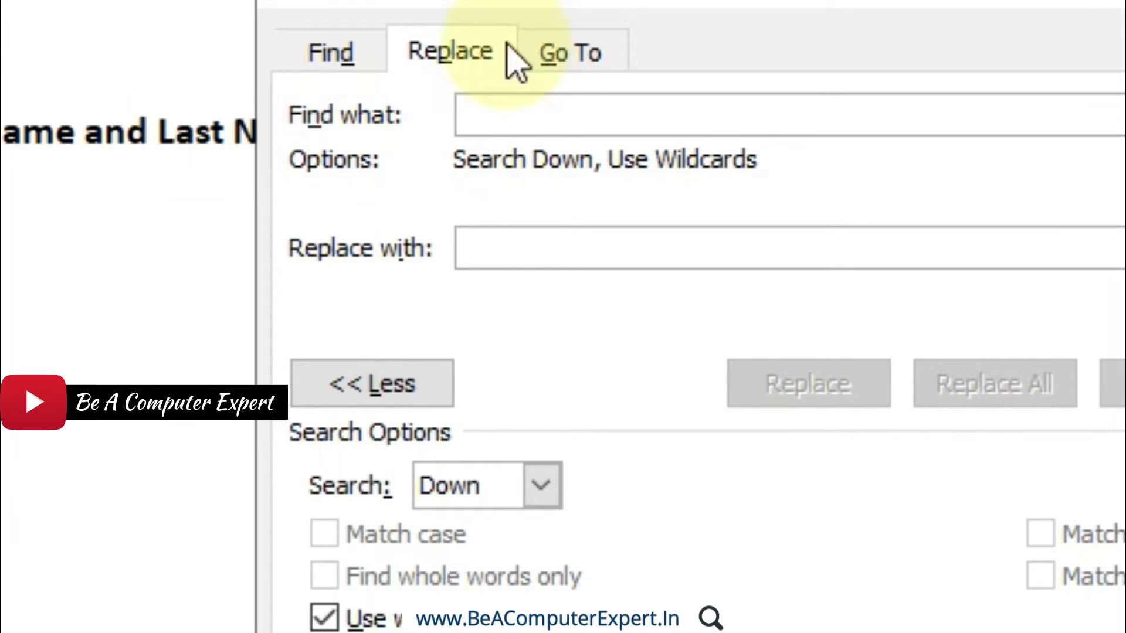
{"action": "left_click_drag", "start_coordinate": [516, 1], "coordinate": [360, 36]}
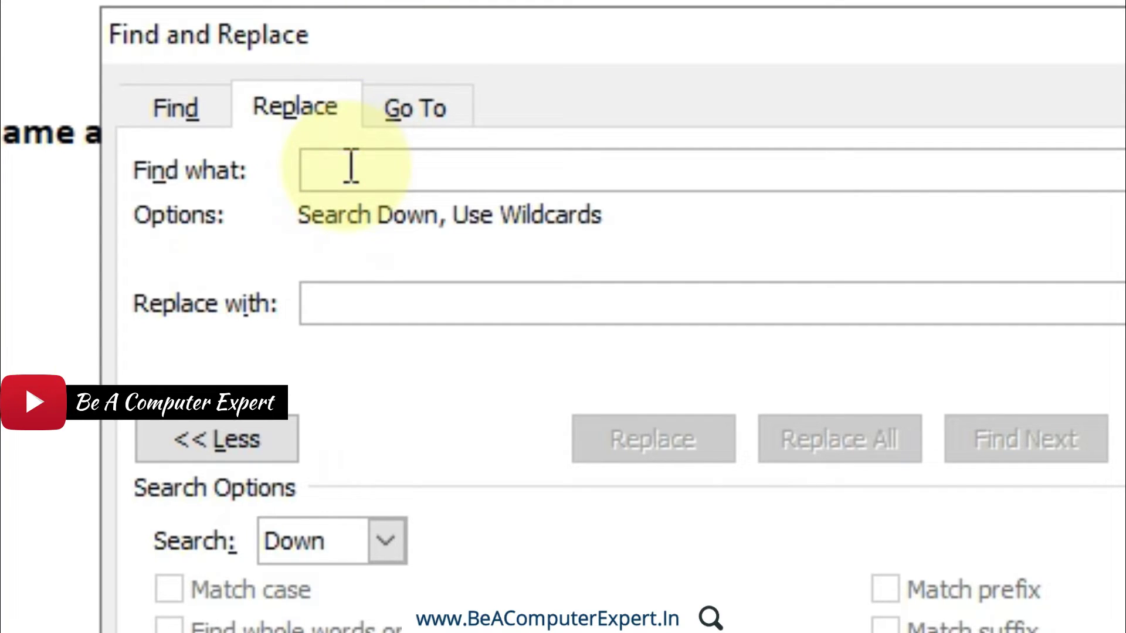
{"action": "type", "text": ","}
Add the 0 or More Characters wildcard before the comma and after a space following it, making the search text *, *.
{"action": "left_click", "coordinate": [309, 172]}
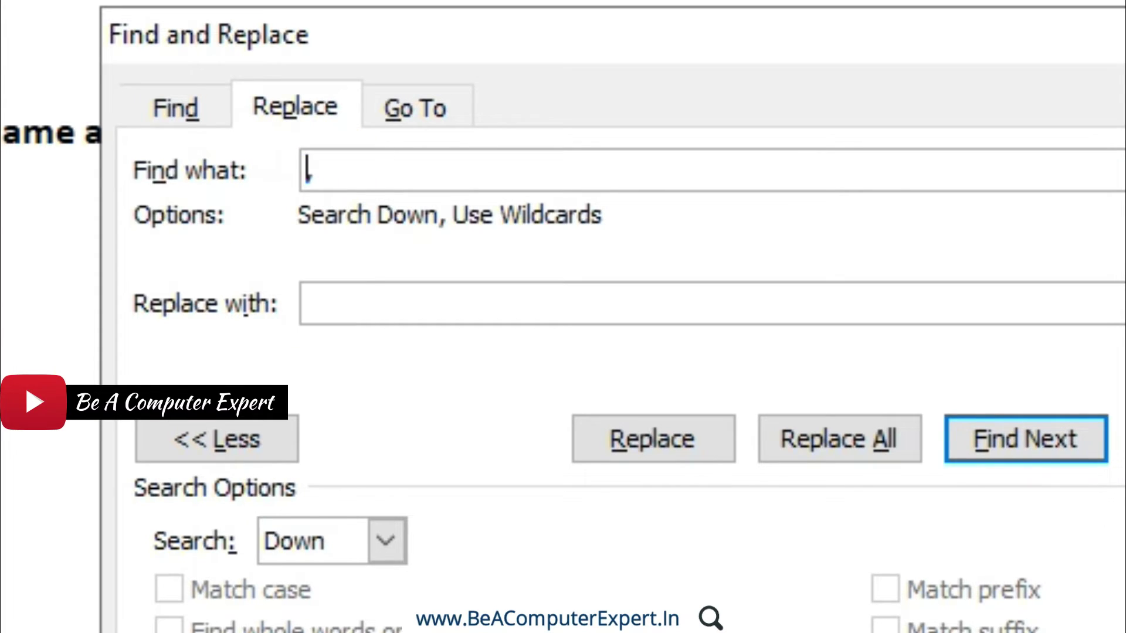
{"action": "left_click", "coordinate": [660, 546]}
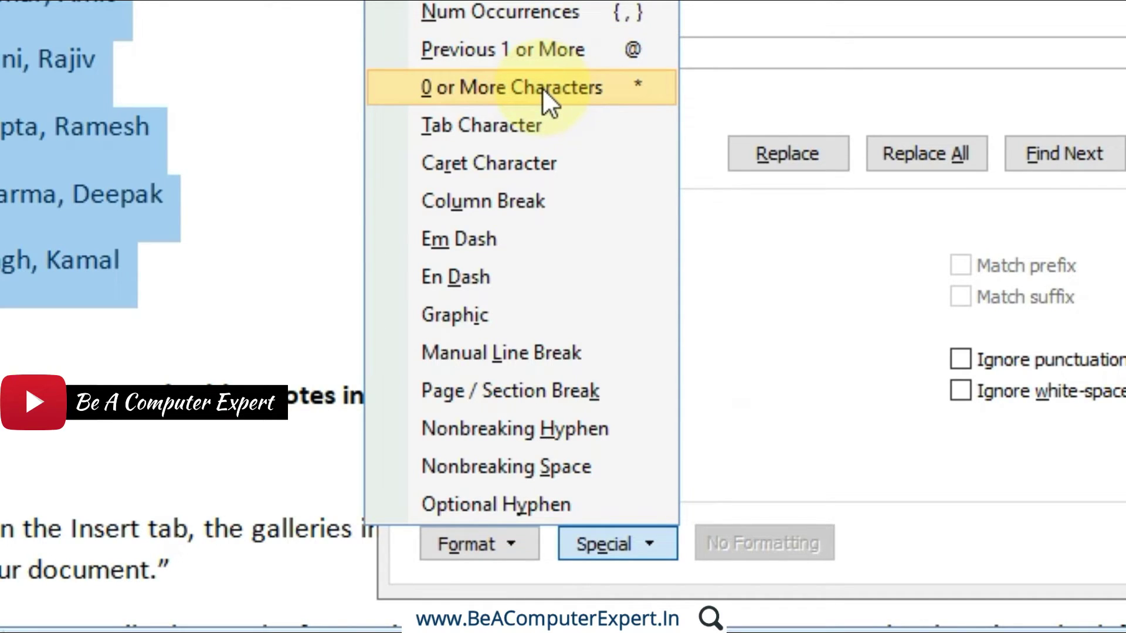
{"action": "left_click", "coordinate": [655, 93]}
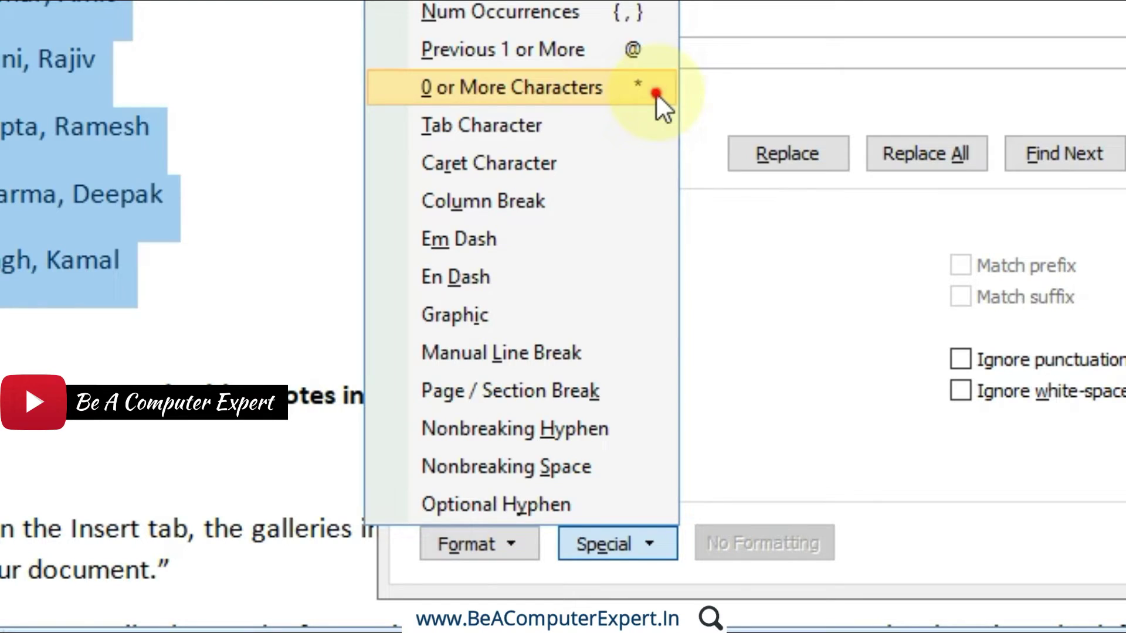
{"action": "type", "text": ","}
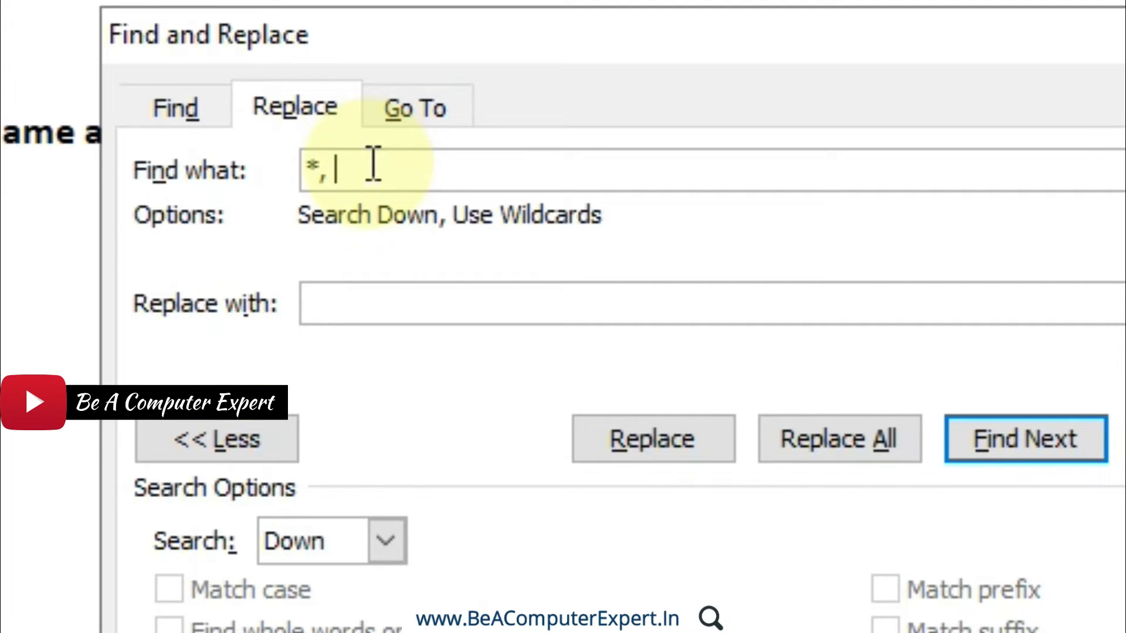
{"action": "type", "text": "*"}
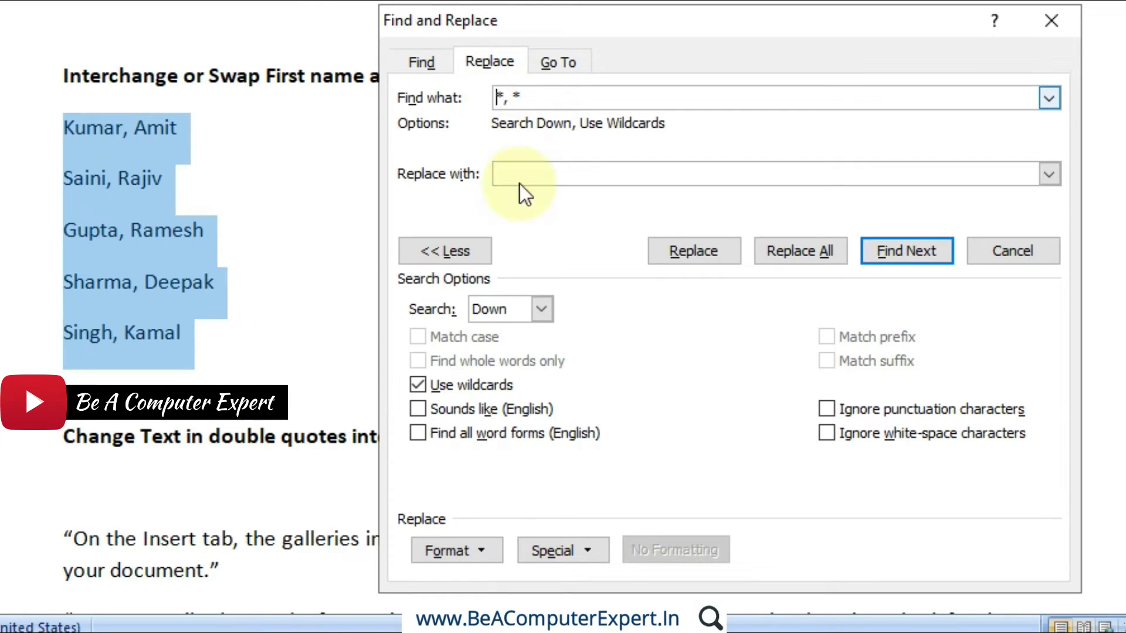
Enclose the first asterisk in the Beginning of Word and End of Word wildcards, making the search text <*>, *.
{"action": "left_click", "coordinate": [586, 556]}
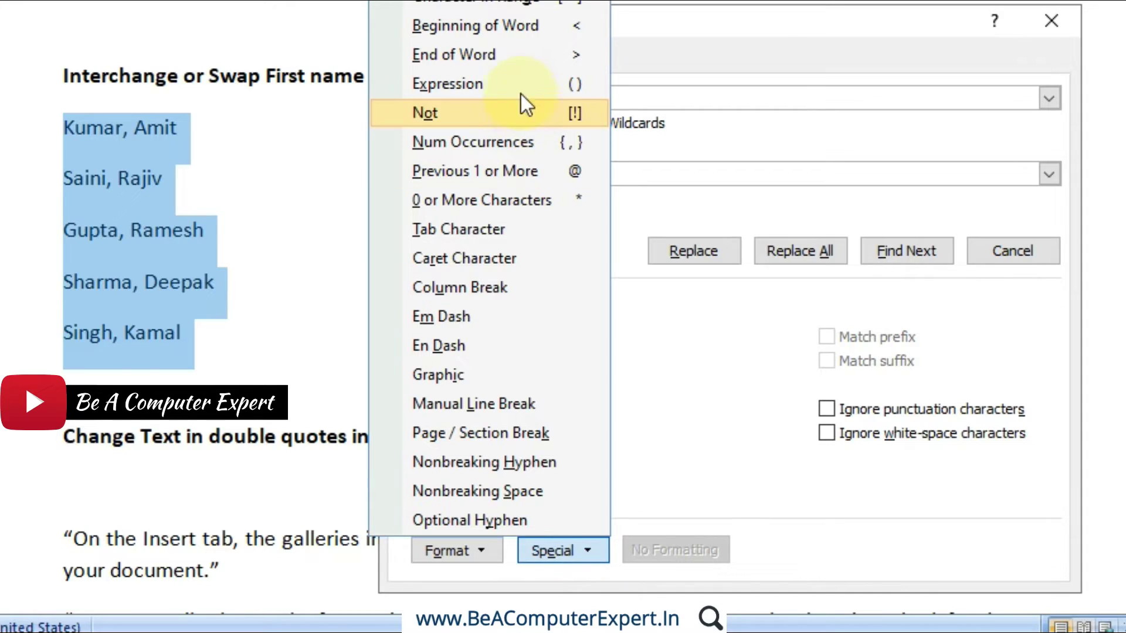
{"action": "left_click", "coordinate": [510, 29]}
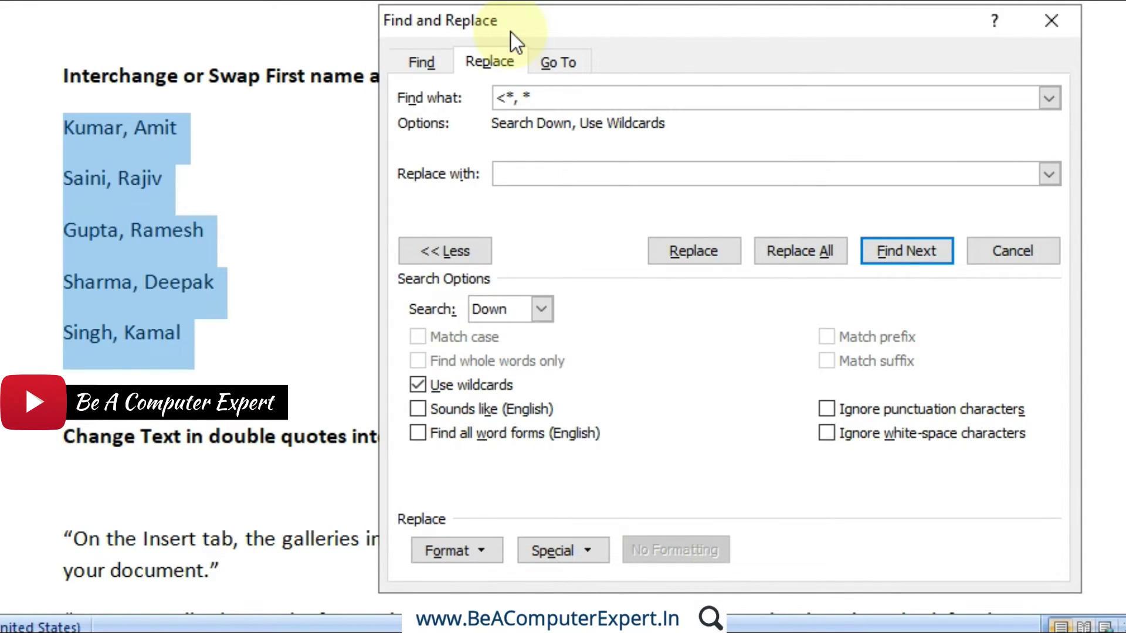
{"action": "left_click", "coordinate": [515, 97]}
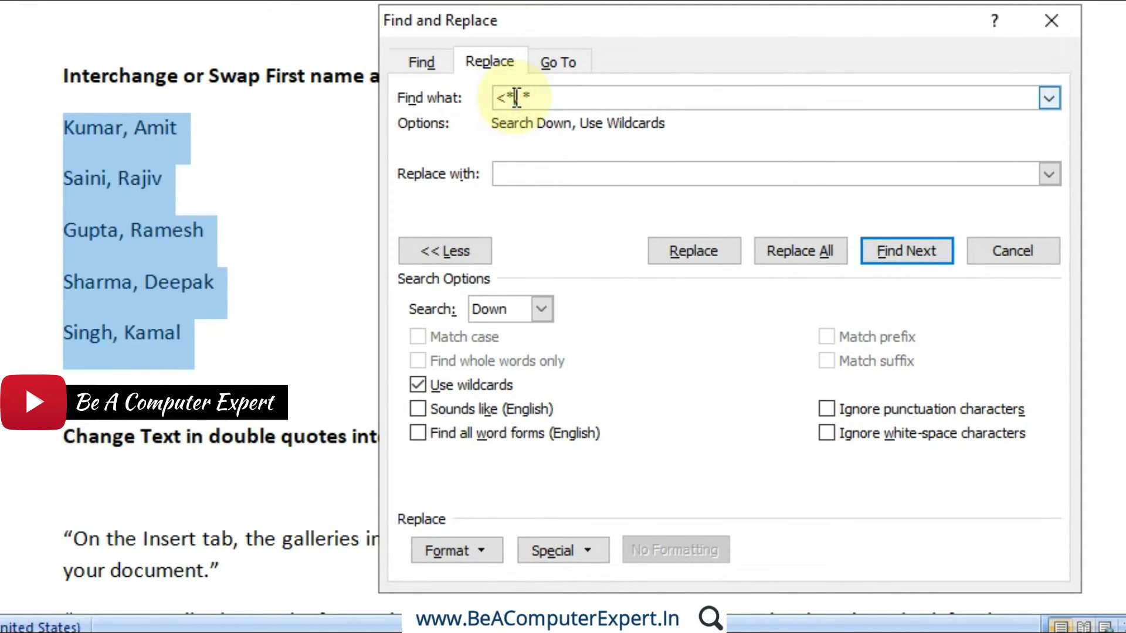
{"action": "left_click", "coordinate": [588, 552]}
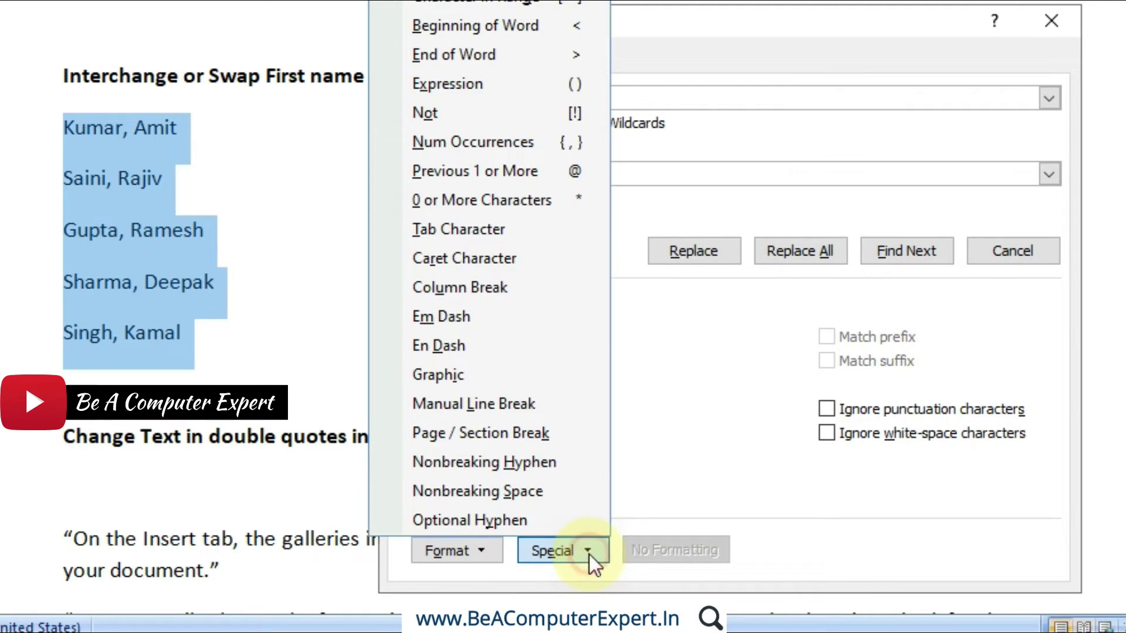
{"action": "left_click", "coordinate": [557, 54]}
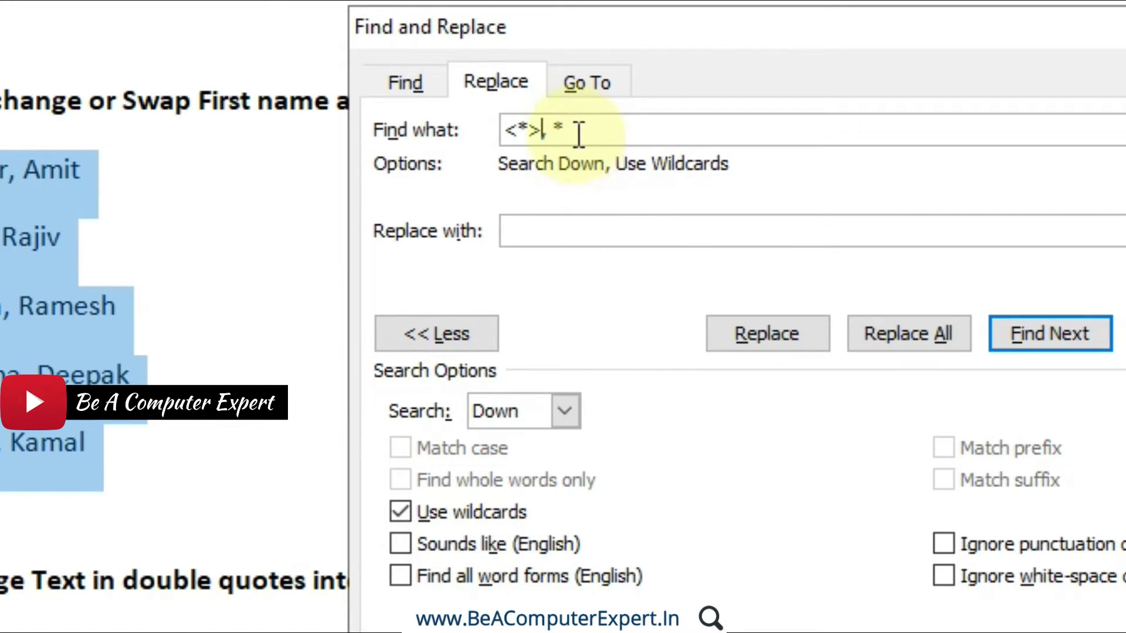
Enclose the second asterisk in the word-boundary wildcards < and >, making the search text <*>, <*>.
{"action": "left_click", "coordinate": [556, 128]}
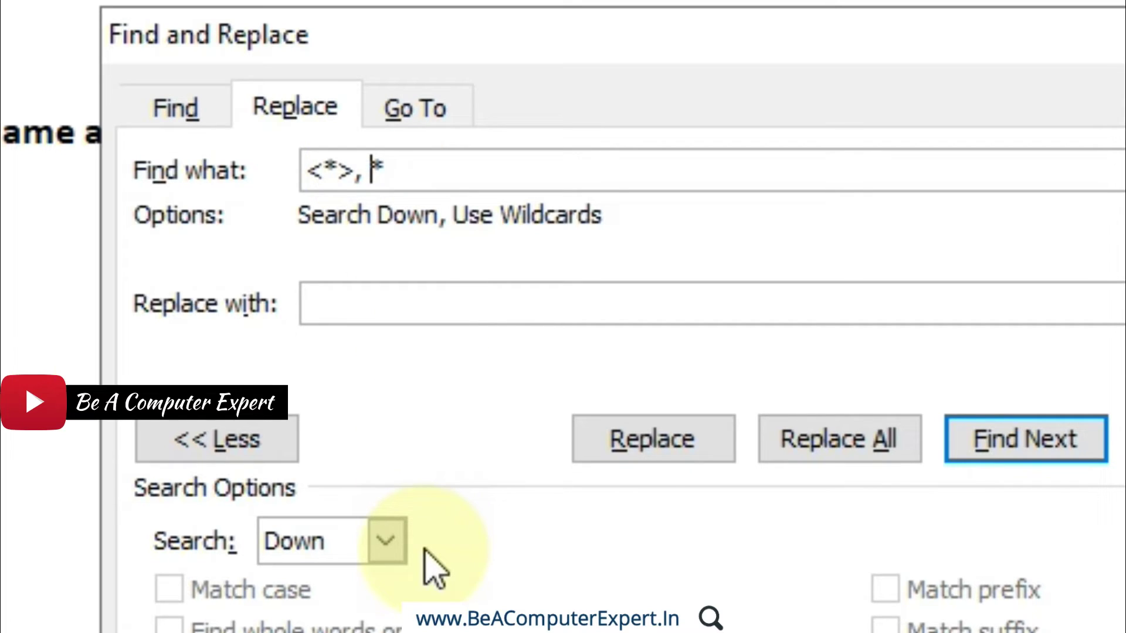
{"action": "type", "text": "<"}
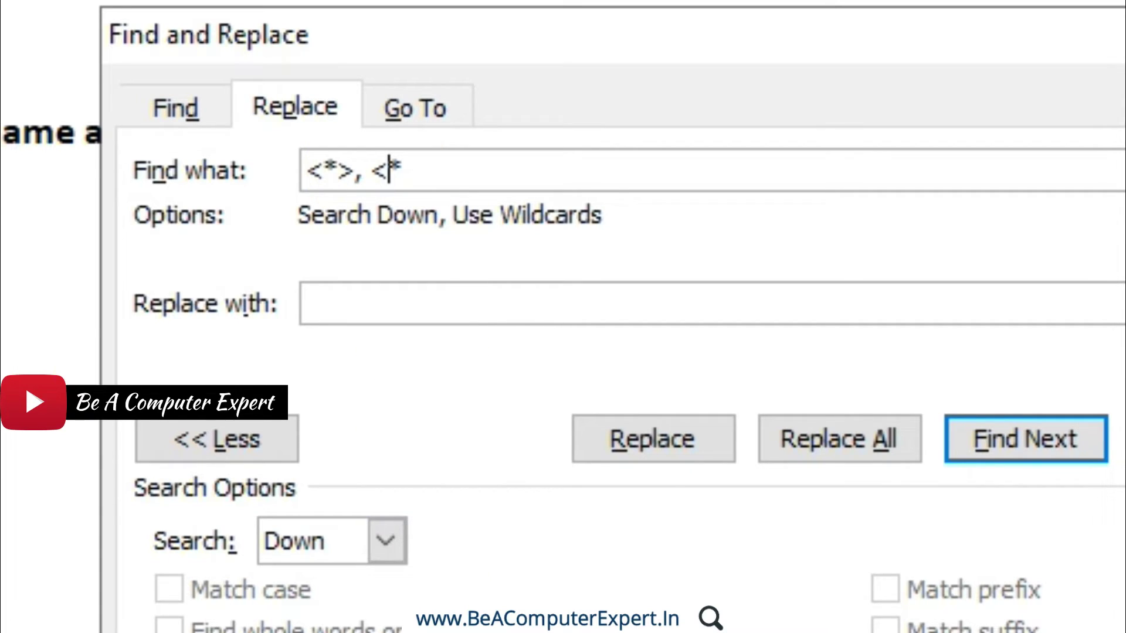
{"action": "left_click", "coordinate": [416, 157]}
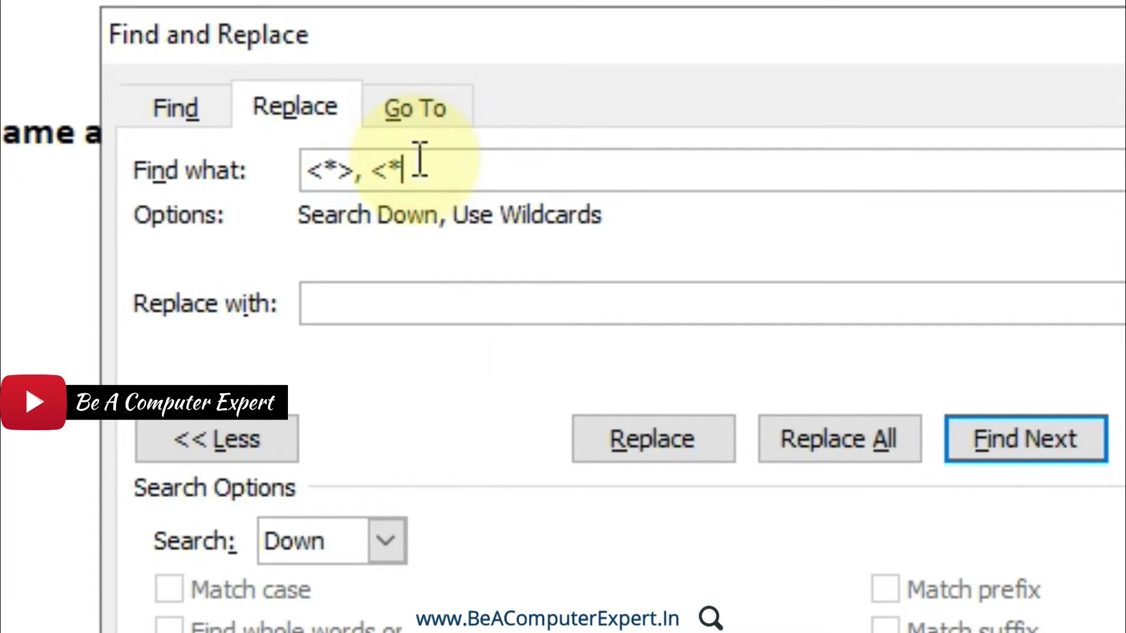
{"action": "type", "text": ">"}
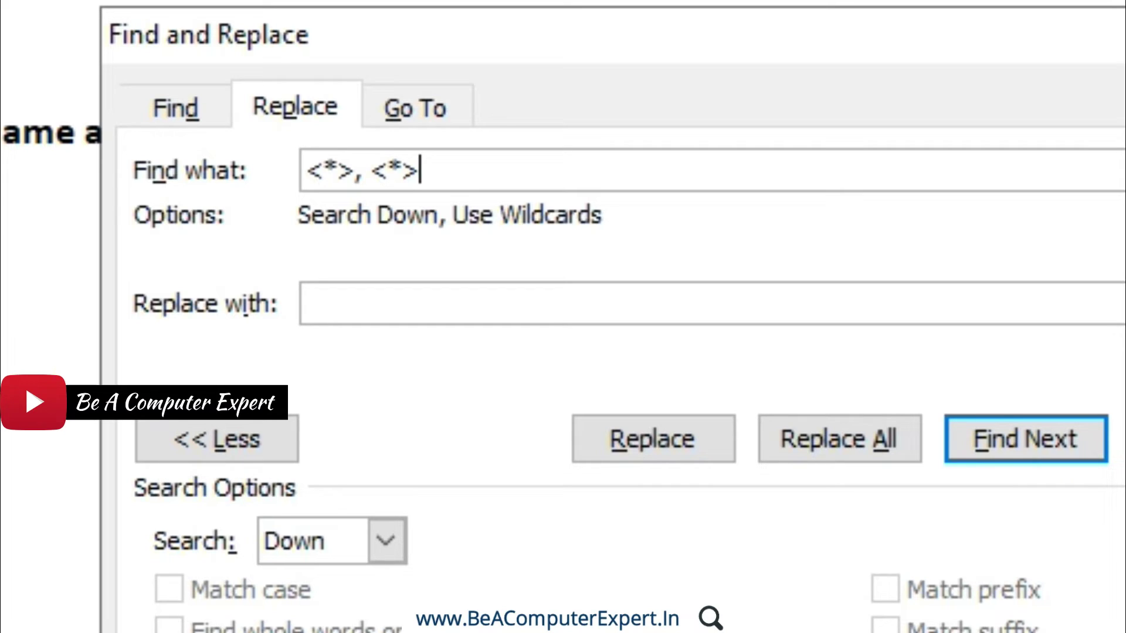
Wrap each <*> in the search text in parentheses to form two groups, making it (<*>), (<*>).
{"action": "left_click_drag", "start_coordinate": [418, 167], "coordinate": [383, 167]}
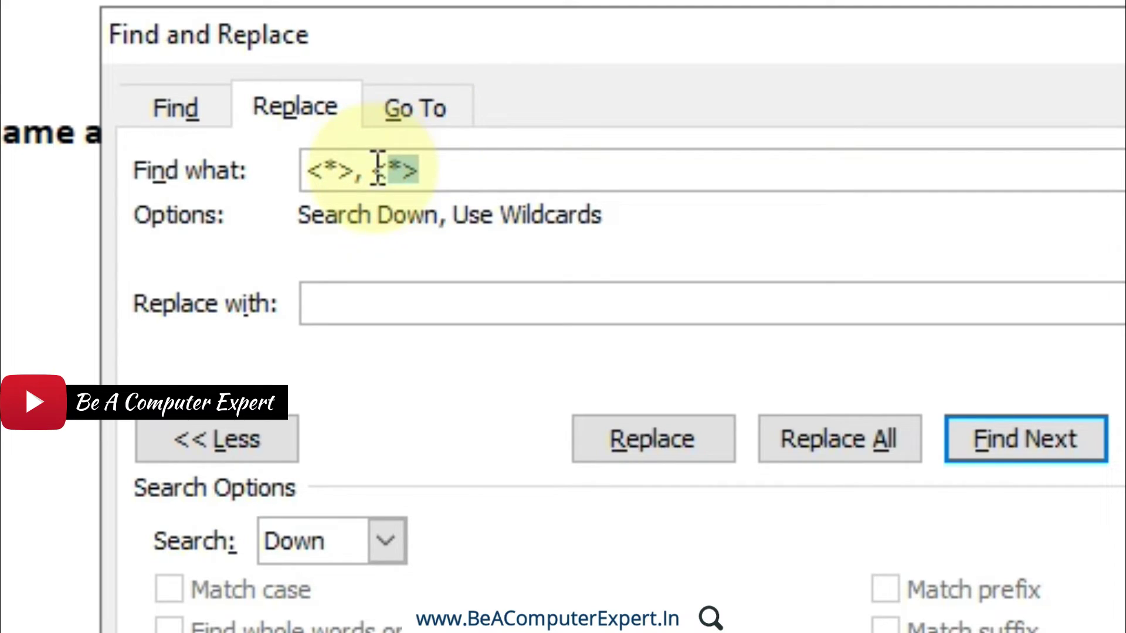
{"action": "left_click", "coordinate": [377, 170]}
{"action": "left_click_drag", "start_coordinate": [353, 171], "coordinate": [305, 169]}
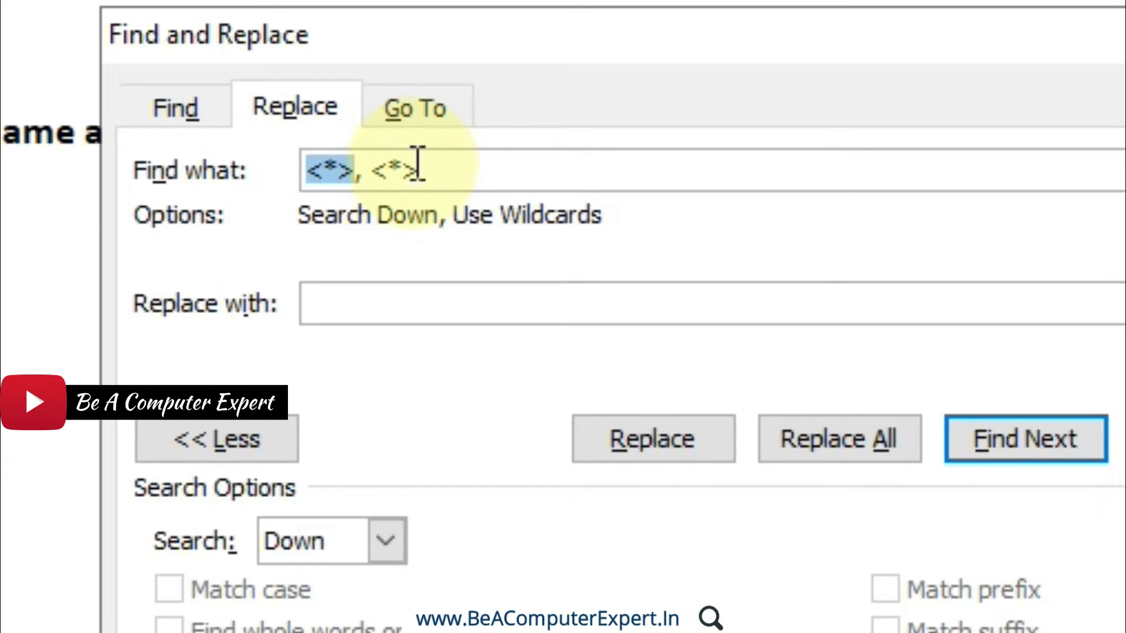
{"action": "left_click", "coordinate": [351, 170]}
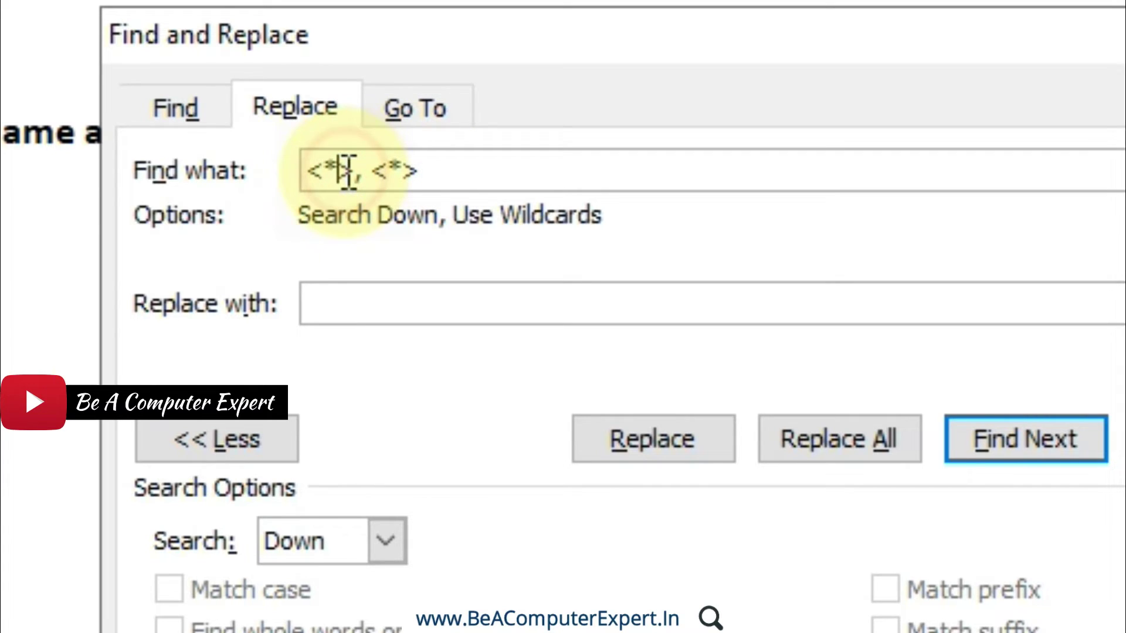
{"action": "left_click", "coordinate": [312, 172]}
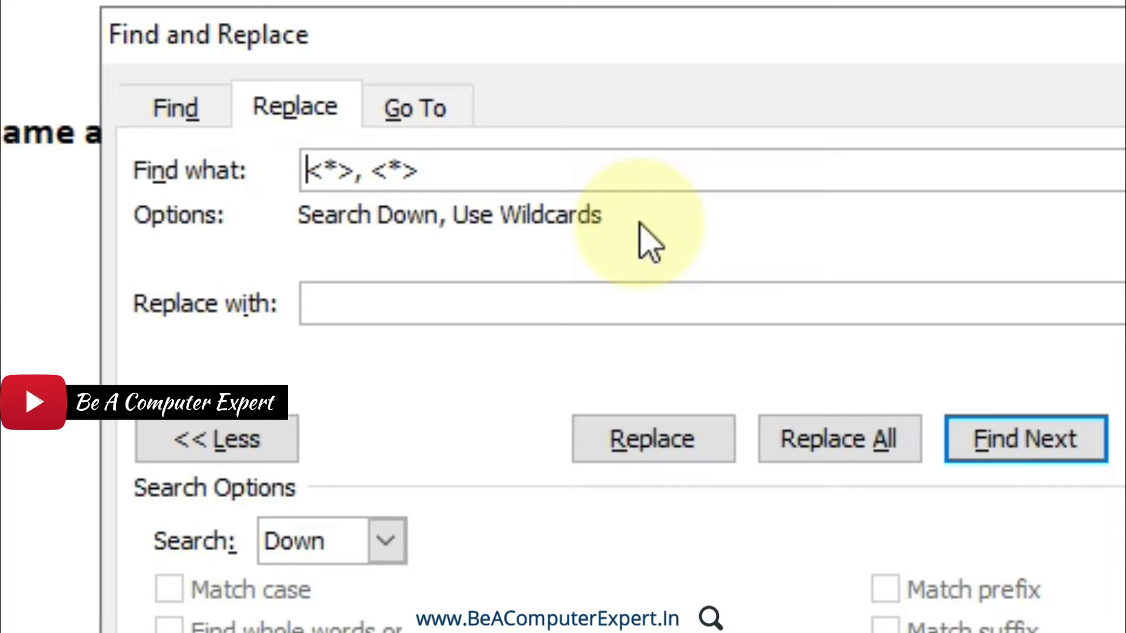
{"action": "type", "text": "("}
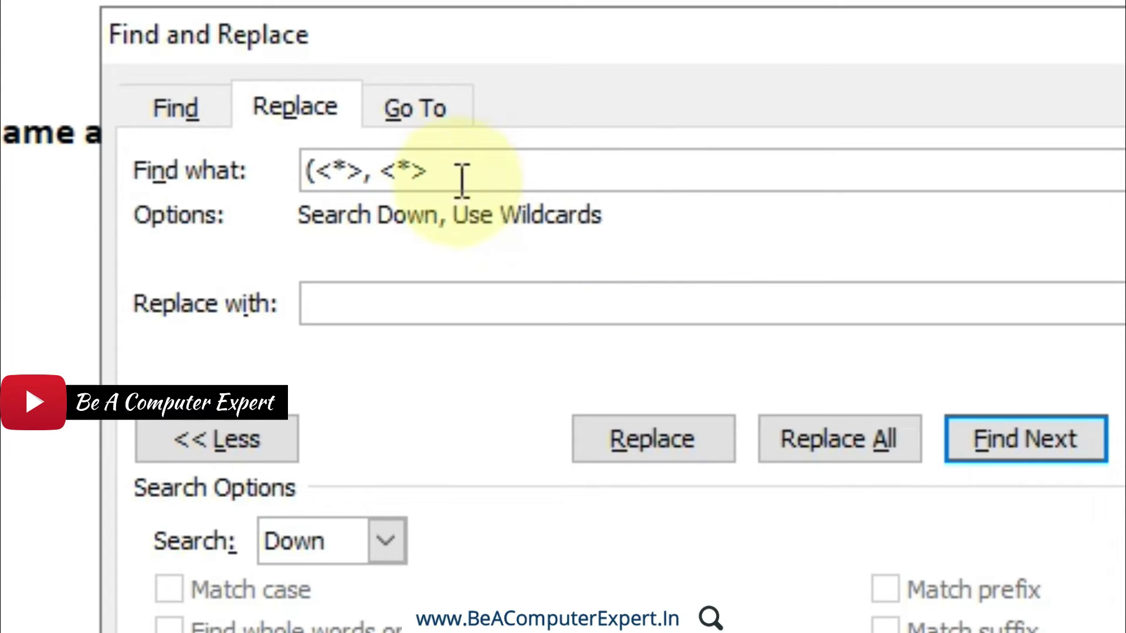
{"action": "left_click", "coordinate": [362, 170]}
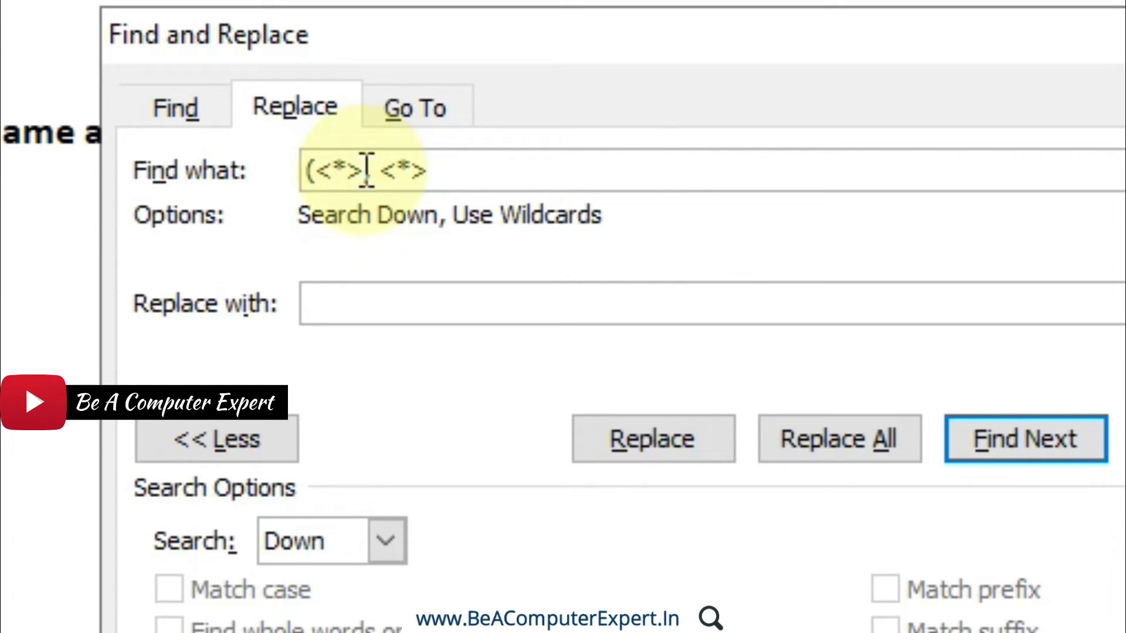
{"action": "type", "text": ")"}
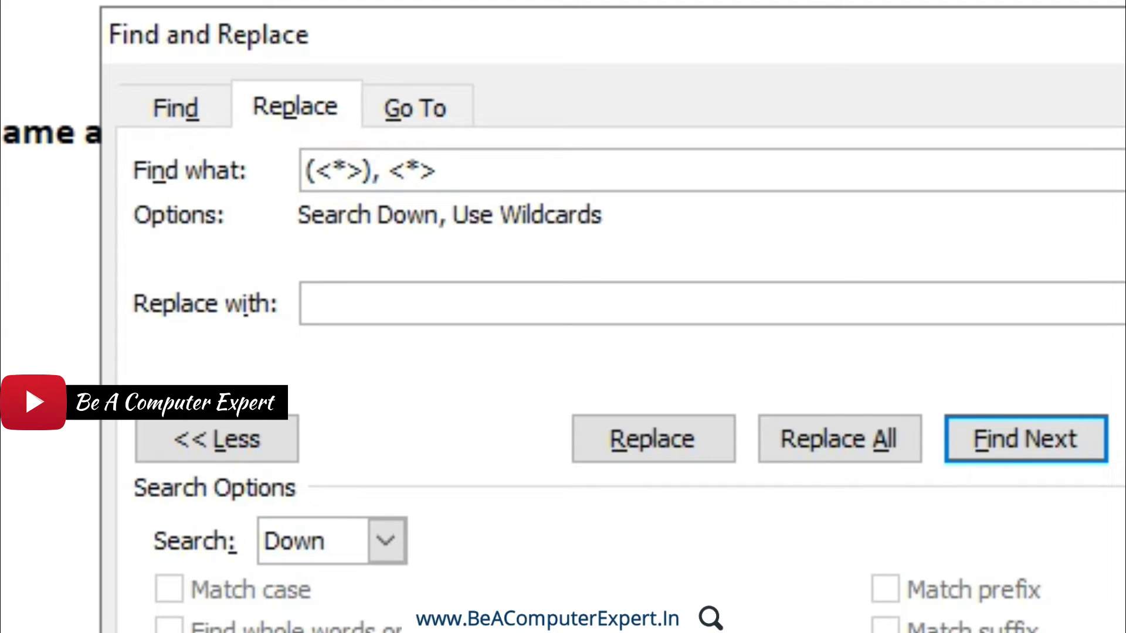
{"action": "left_click", "coordinate": [391, 170]}
{"action": "type", "text": "("}
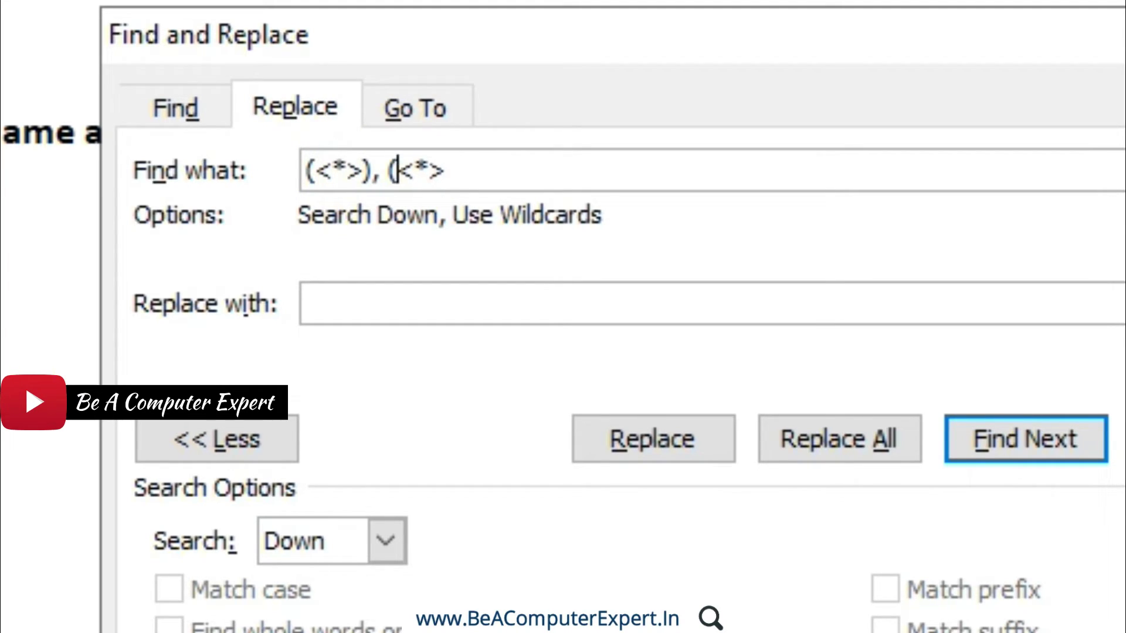
{"action": "left_click", "coordinate": [444, 170]}
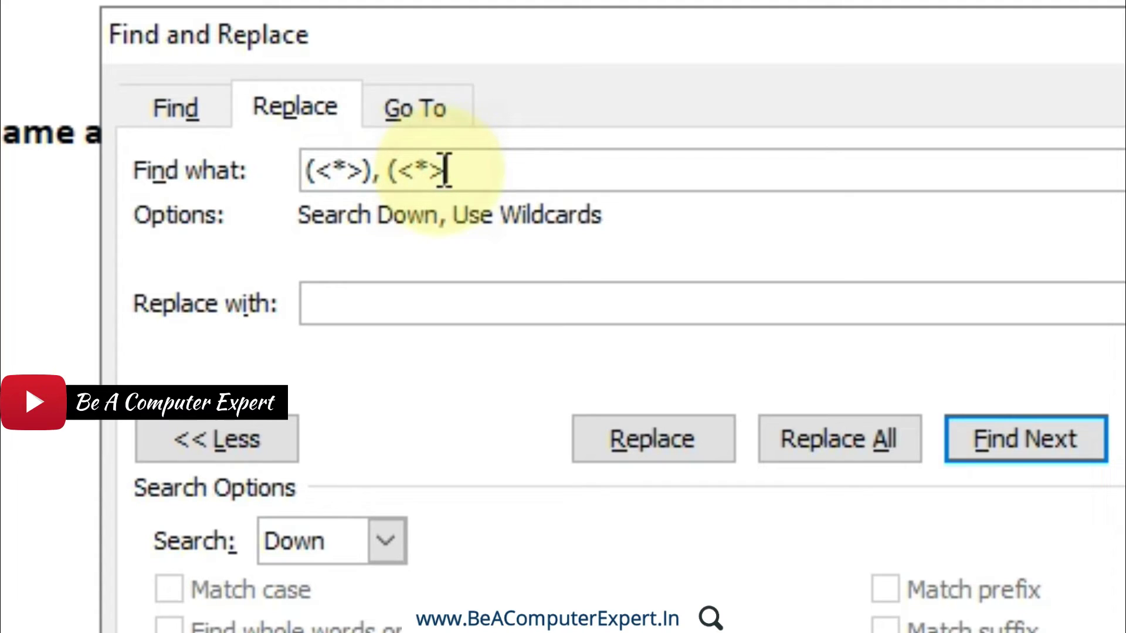
{"action": "type", "text": ")"}
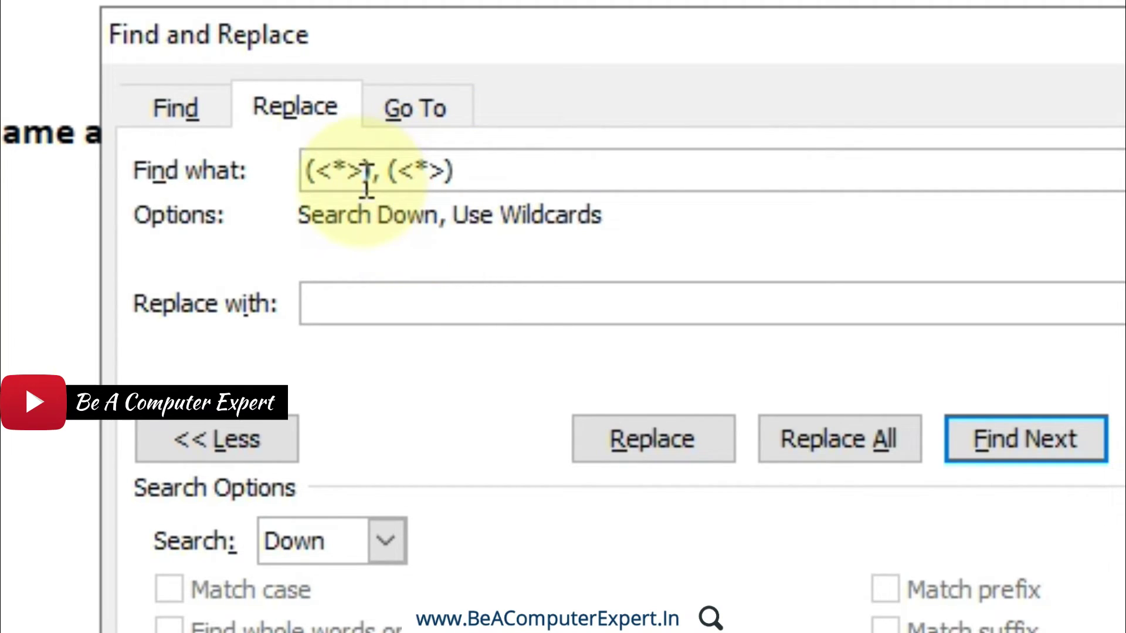
Start the replacement text with \2 to refer to the second group, (<*>), of the search text.
{"action": "left_click_drag", "start_coordinate": [310, 170], "coordinate": [375, 171]}
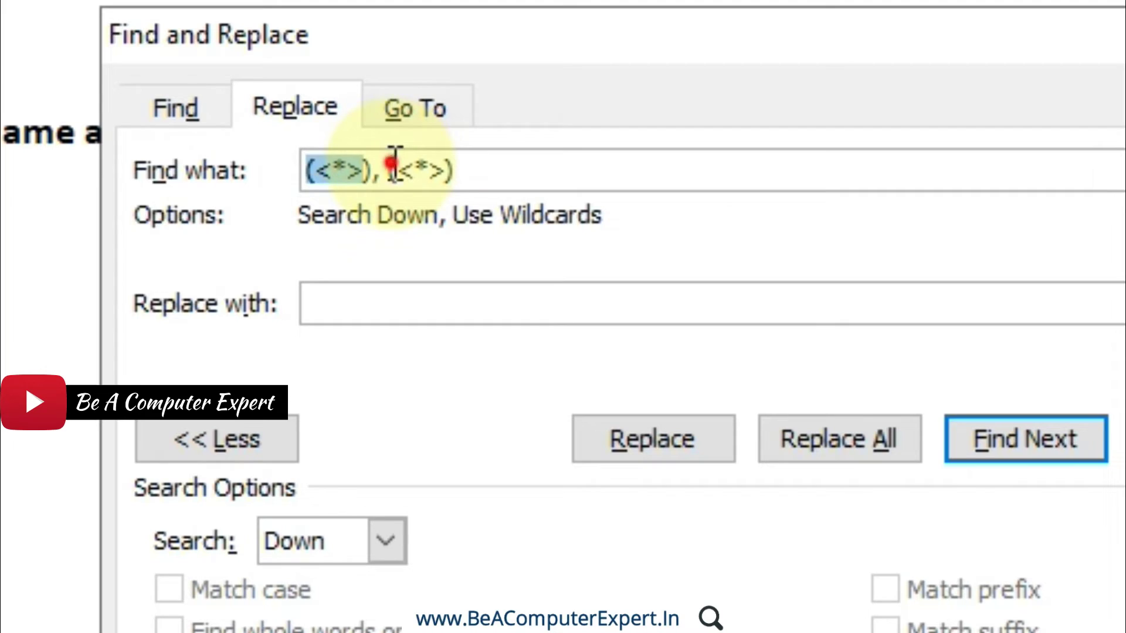
{"action": "left_click_drag", "start_coordinate": [387, 170], "coordinate": [461, 168]}
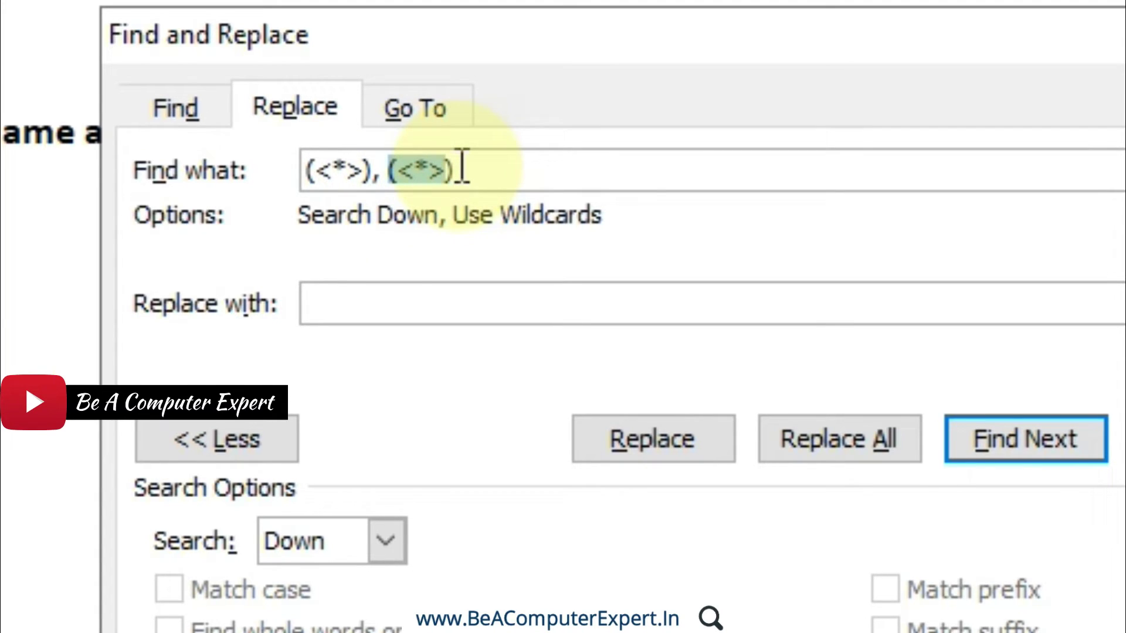
{"action": "left_click", "coordinate": [350, 311]}
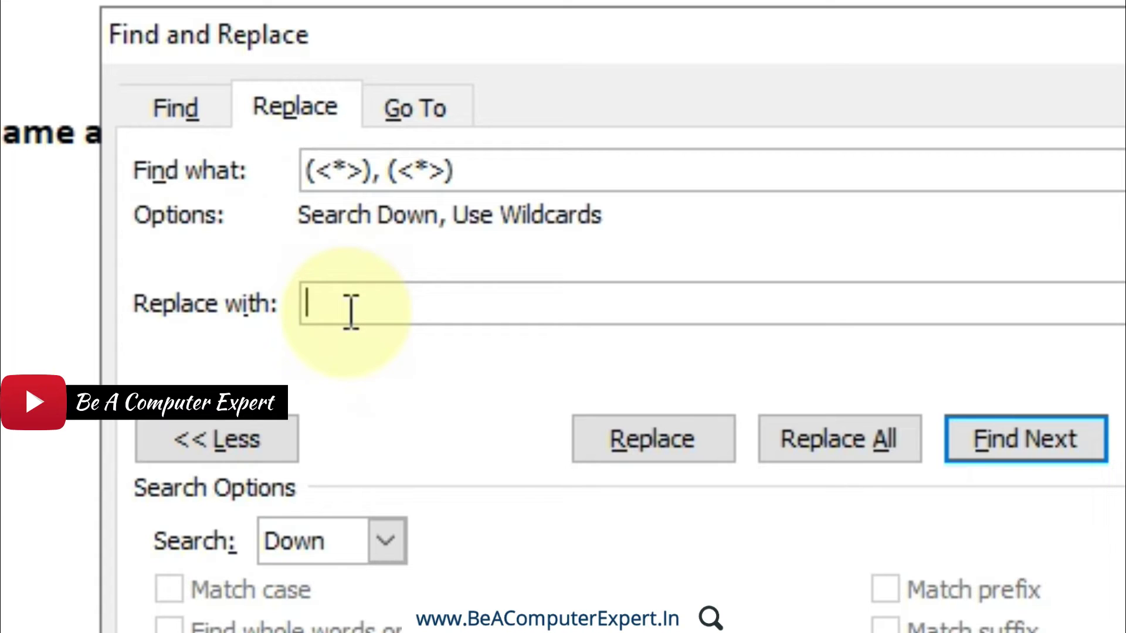
{"action": "type", "text": "\\2"}
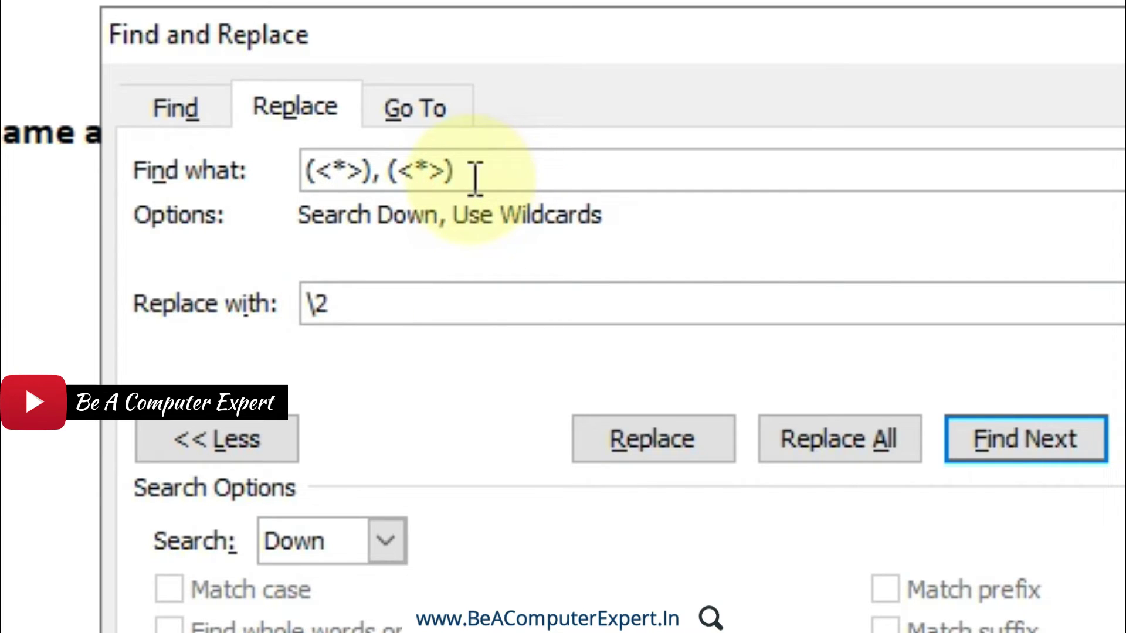
{"action": "left_click_drag", "start_coordinate": [475, 179], "coordinate": [390, 175]}
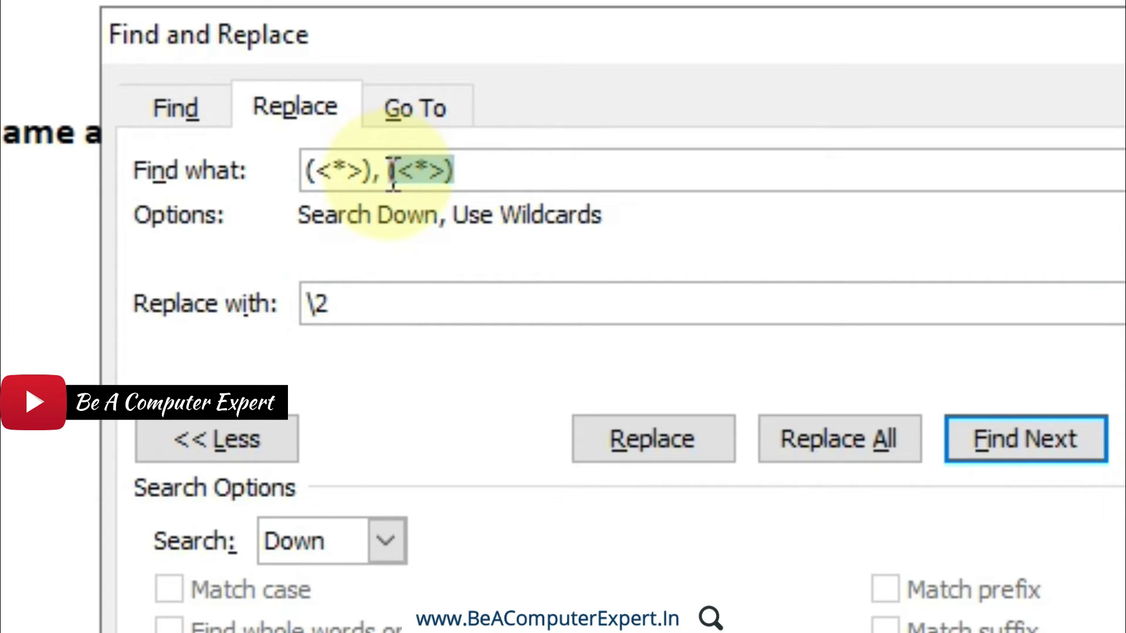
{"action": "left_click", "coordinate": [333, 306]}
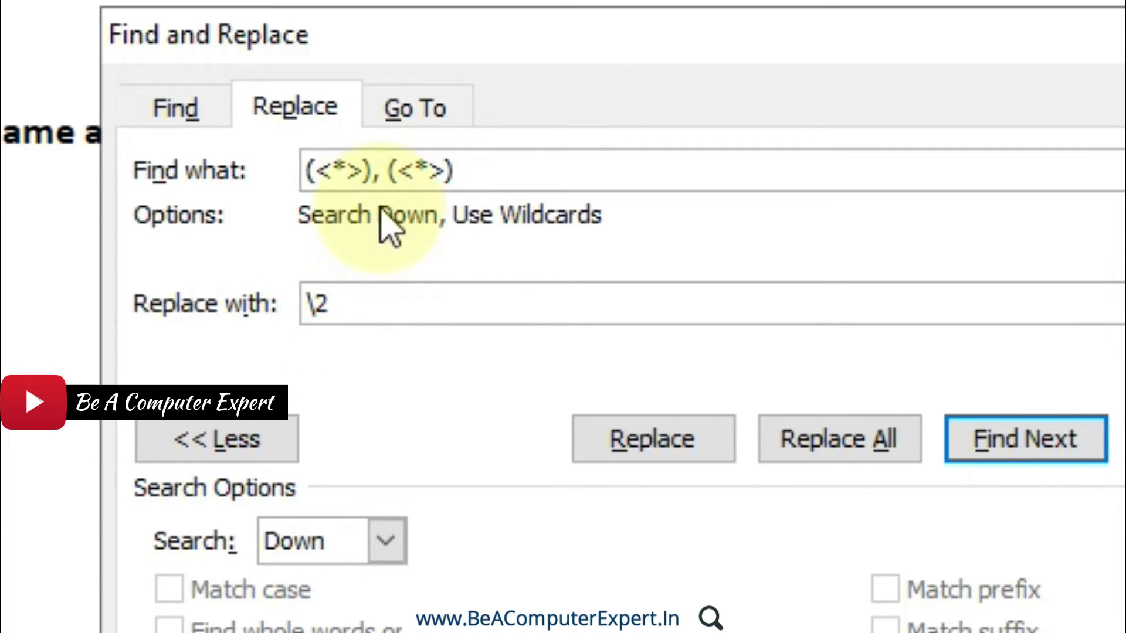
Add a space and \1 for the first group, making the replacement text \2 \1.
{"action": "left_click", "coordinate": [370, 166]}
{"action": "left_click_drag", "start_coordinate": [373, 165], "coordinate": [302, 164]}
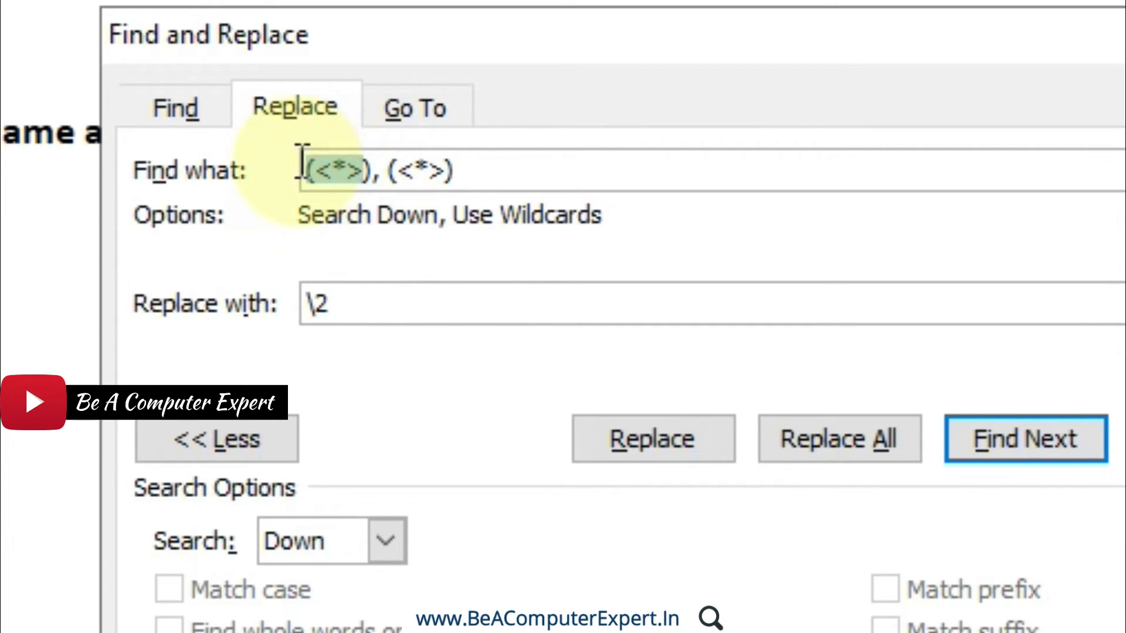
{"action": "left_click", "coordinate": [361, 311]}
{"action": "type", "text": "\\2 \\1"}
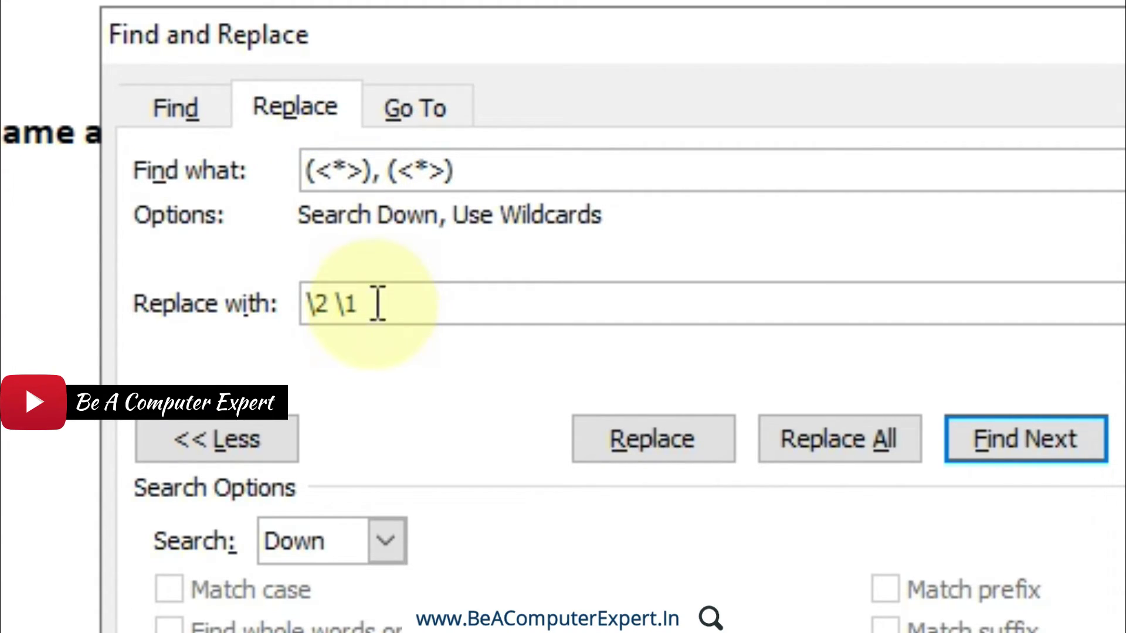
Replace all matches in the selected name list, without searching the remainder of the document.
{"action": "left_click_drag", "start_coordinate": [370, 302], "coordinate": [301, 302]}
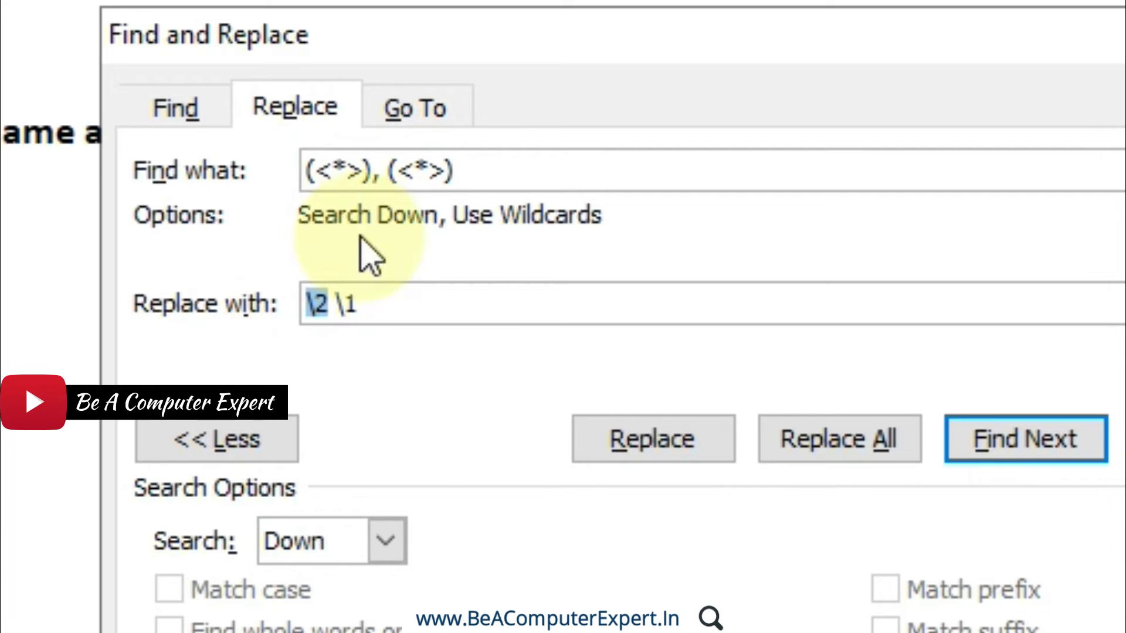
{"action": "left_click_drag", "start_coordinate": [390, 170], "coordinate": [456, 170]}
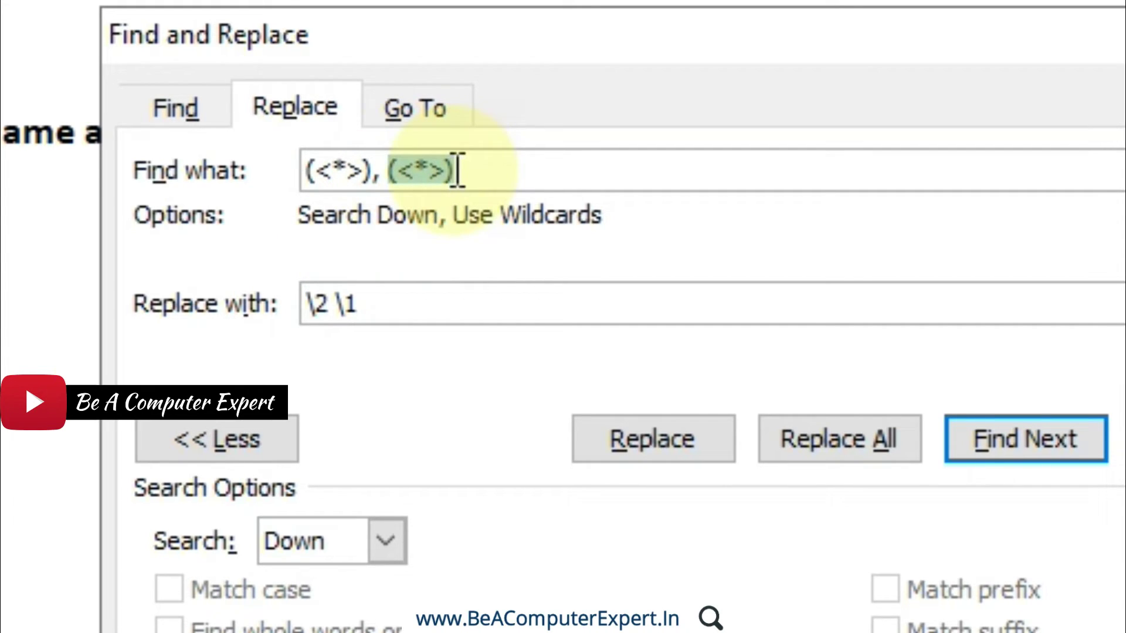
{"action": "left_click", "coordinate": [456, 170]}
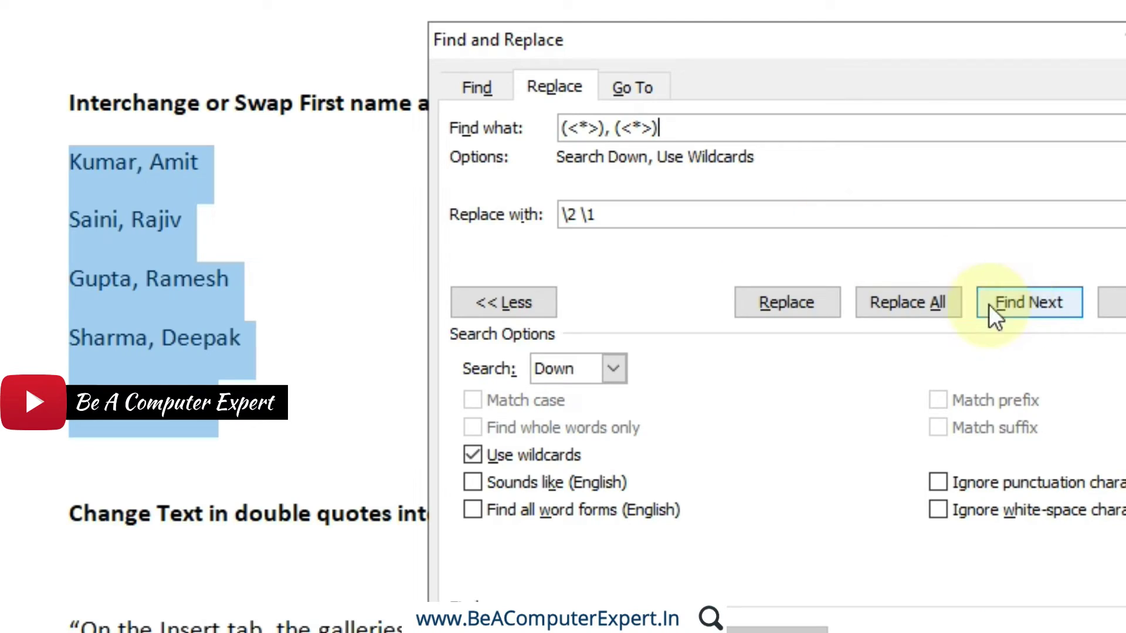
{"action": "left_click", "coordinate": [948, 301]}
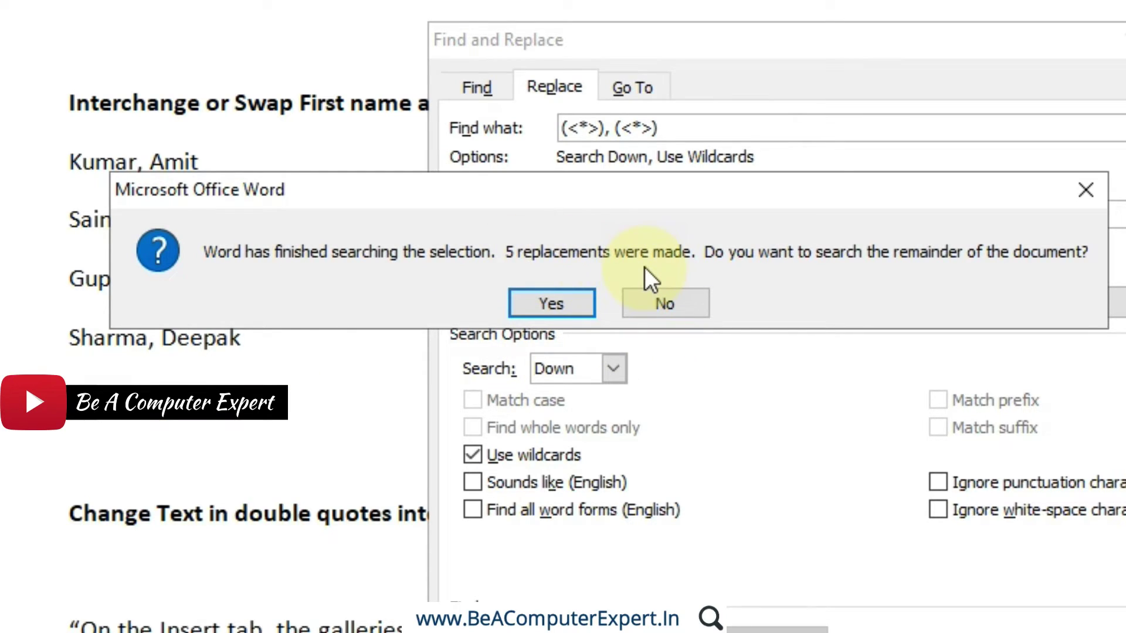
{"action": "left_click", "coordinate": [672, 308]}
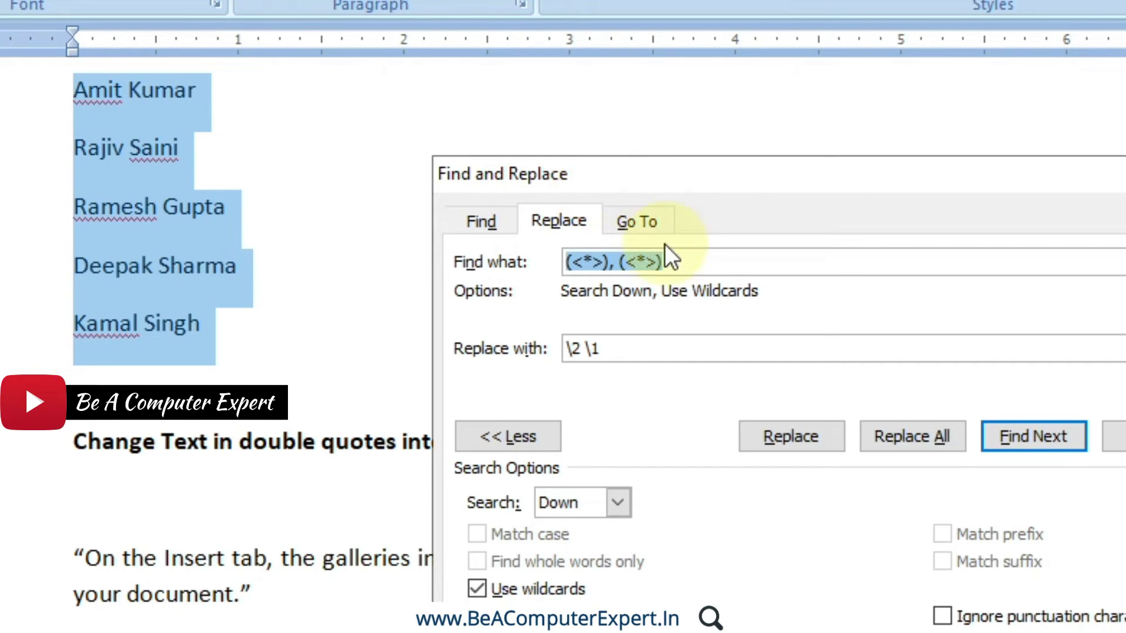
Clear both the replacement text and the search text, and move the dialog clear of the quoted paragraphs.
{"action": "left_click", "coordinate": [670, 261]}
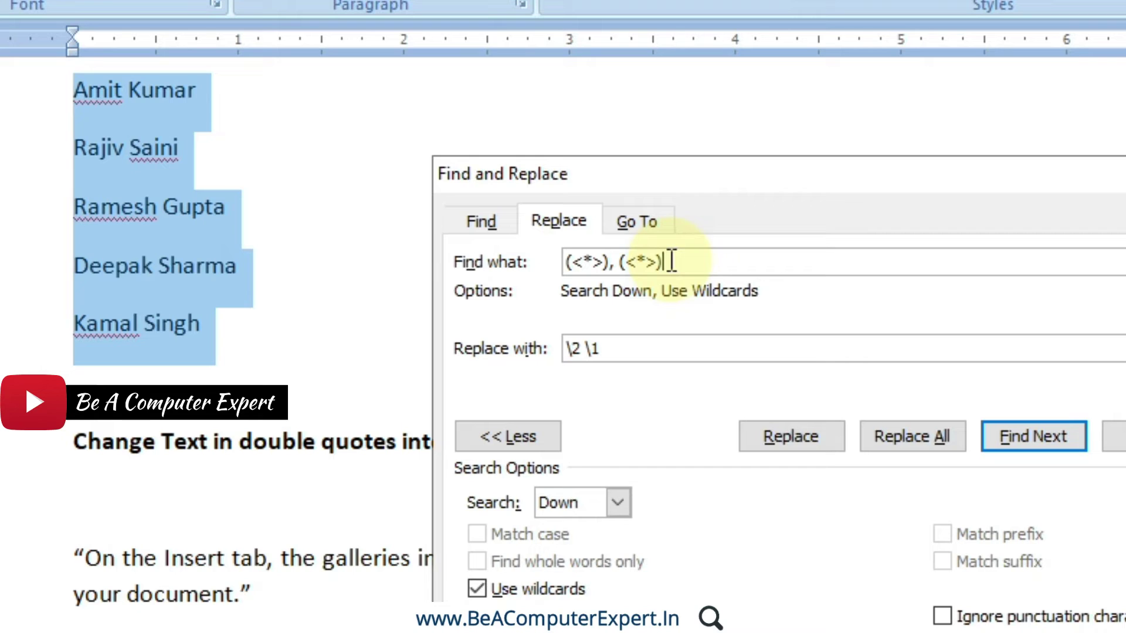
{"action": "left_click", "coordinate": [652, 347]}
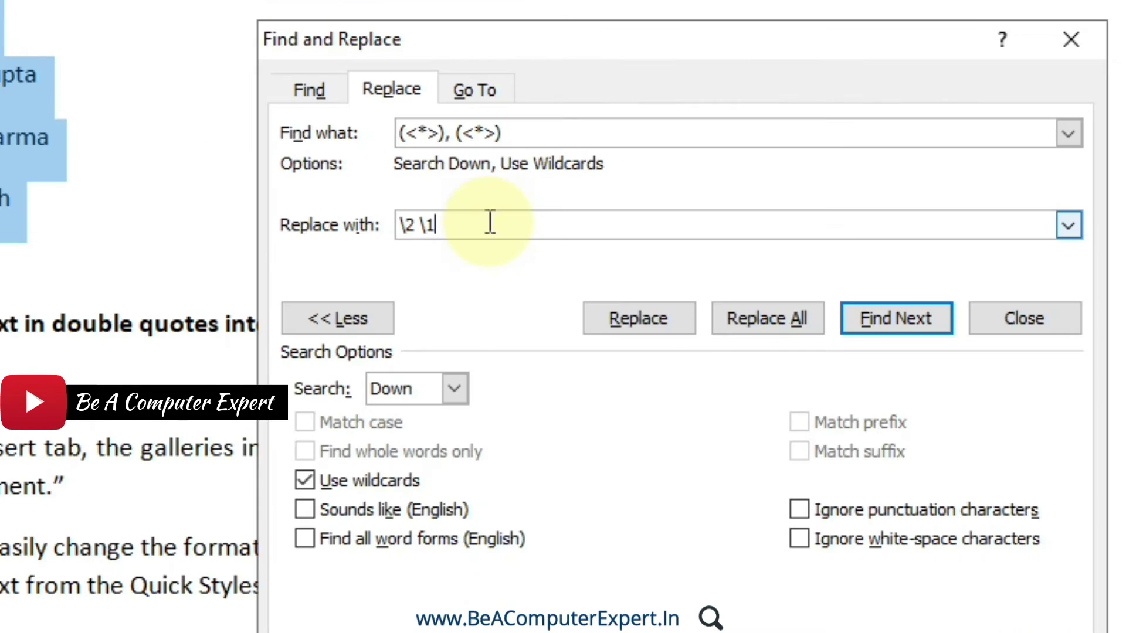
{"action": "left_click_drag", "start_coordinate": [488, 225], "coordinate": [389, 226]}
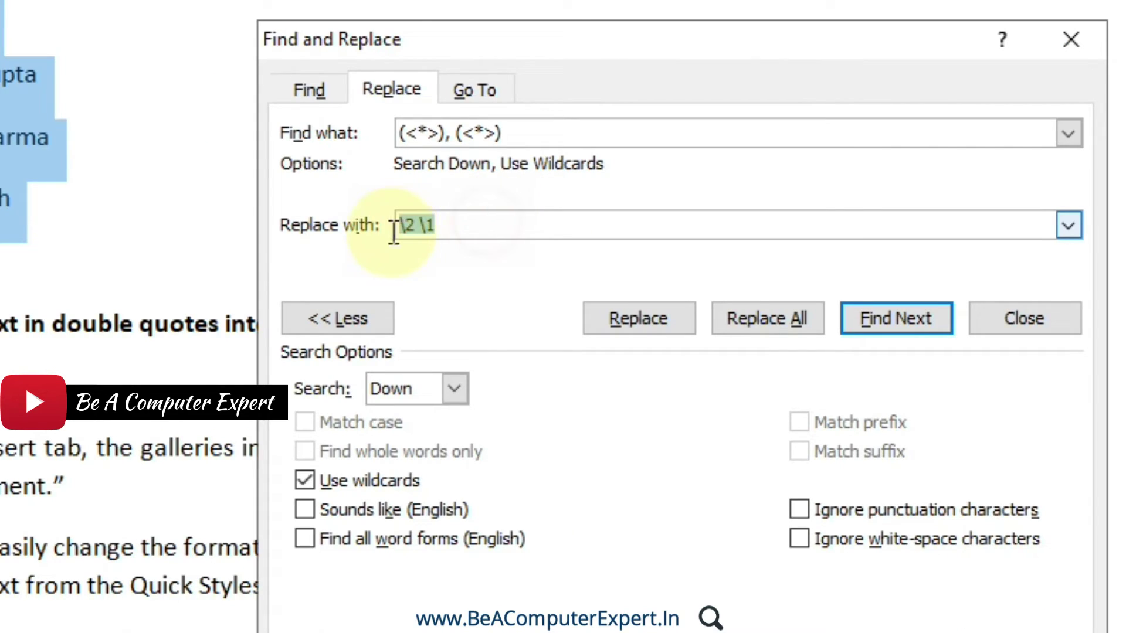
{"action": "key", "text": "BackSpace"}
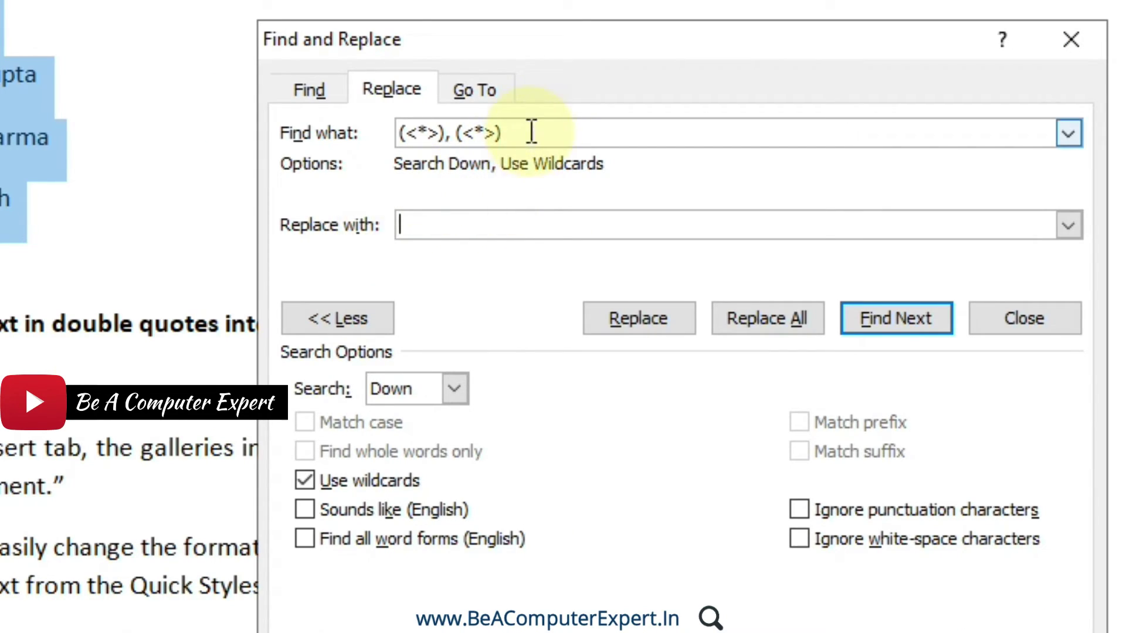
{"action": "left_click_drag", "start_coordinate": [529, 131], "coordinate": [375, 120]}
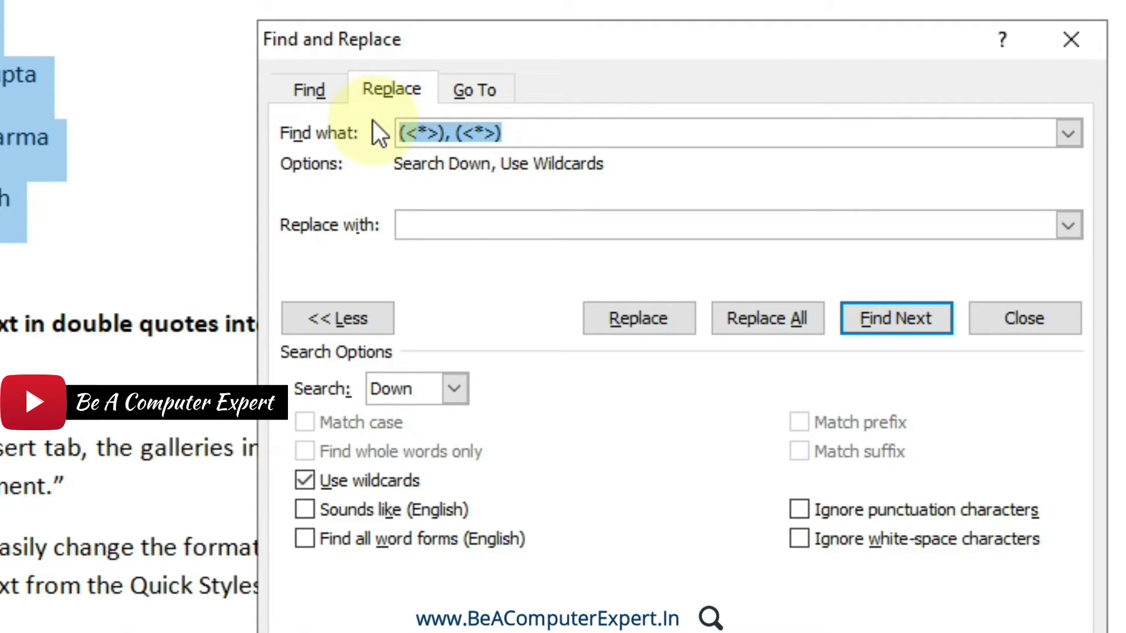
{"action": "key", "text": "BackSpace"}
{"action": "left_click_drag", "start_coordinate": [492, 44], "coordinate": [786, 0]}
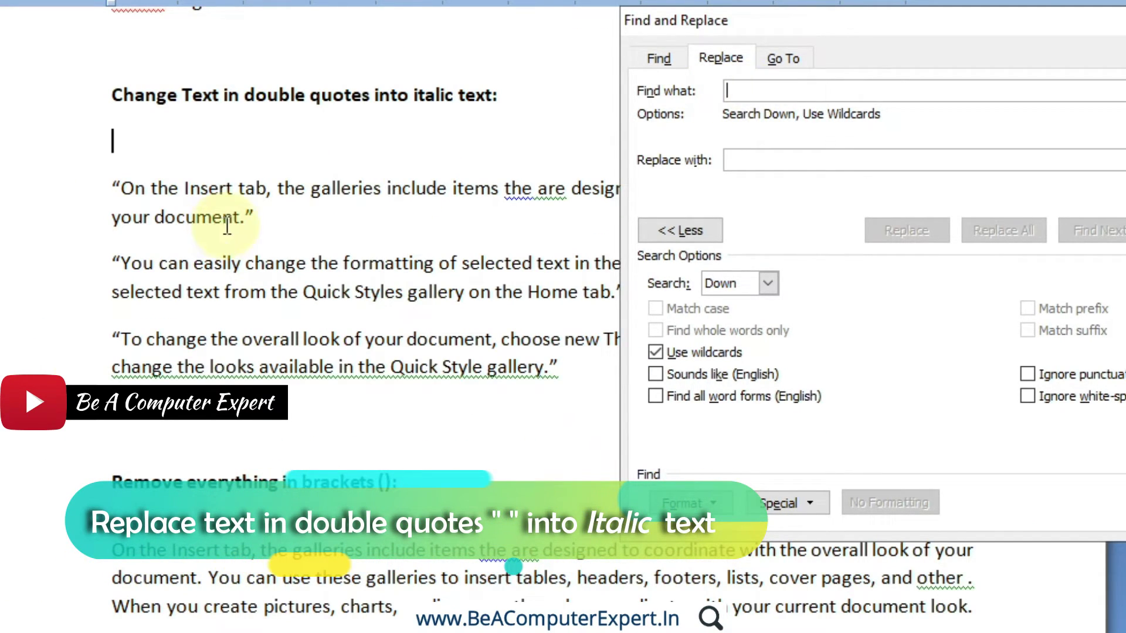
Examine the first quoted paragraph, including its opening and closing double quotation marks.
{"action": "left_click", "coordinate": [261, 218]}
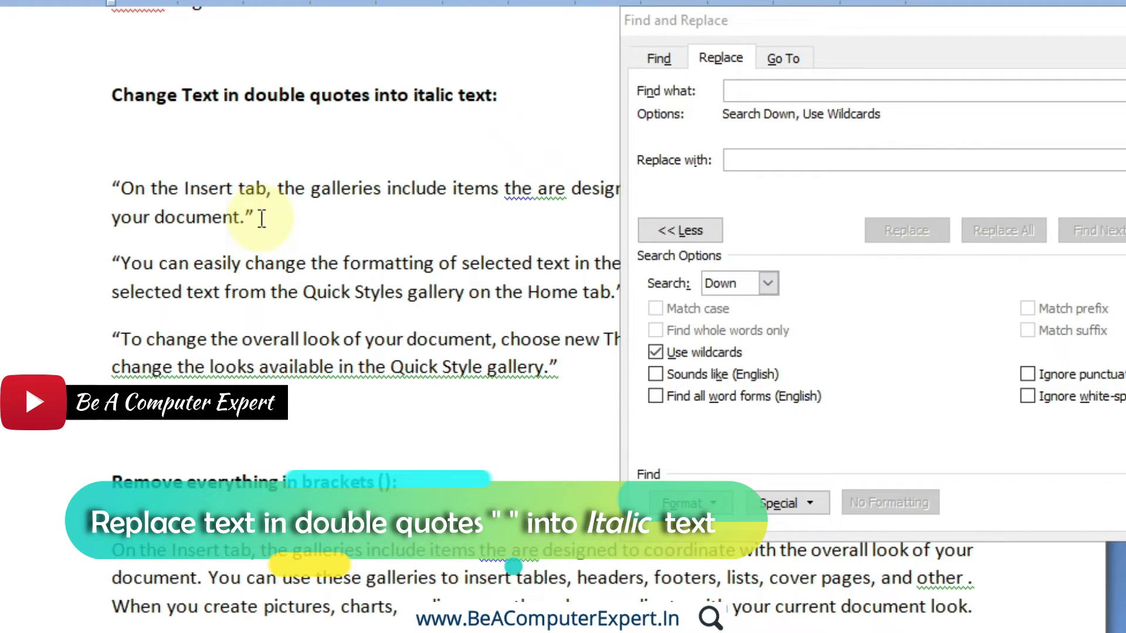
{"action": "left_click", "coordinate": [261, 218]}
{"action": "left_click_drag", "start_coordinate": [262, 218], "coordinate": [116, 187]}
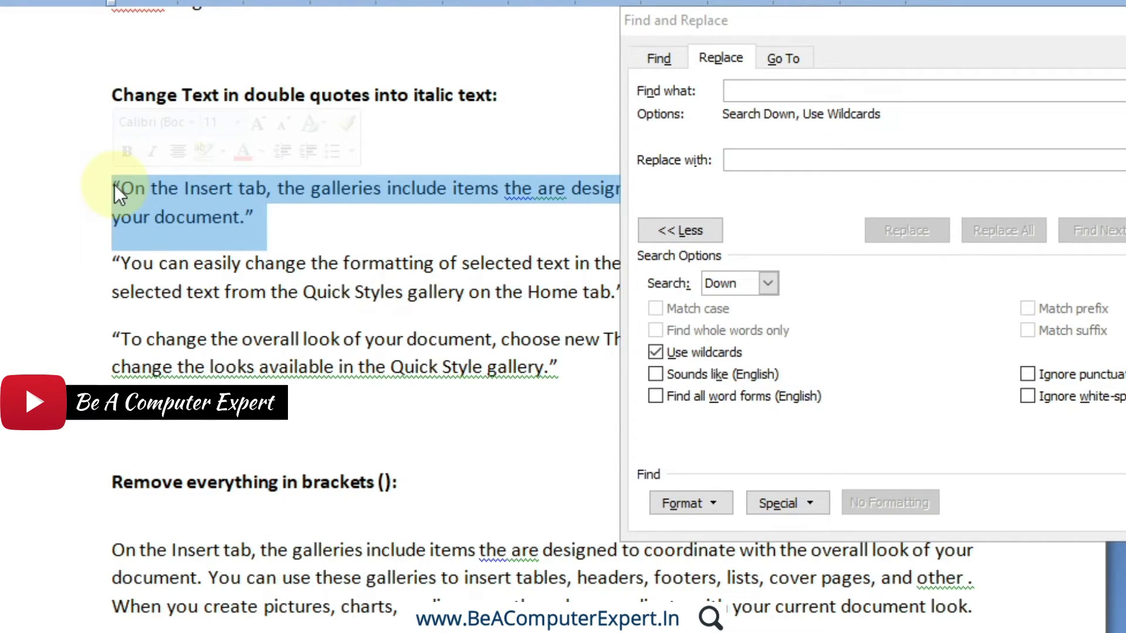
{"action": "left_click", "coordinate": [121, 186]}
{"action": "left_click_drag", "start_coordinate": [121, 186], "coordinate": [116, 188]}
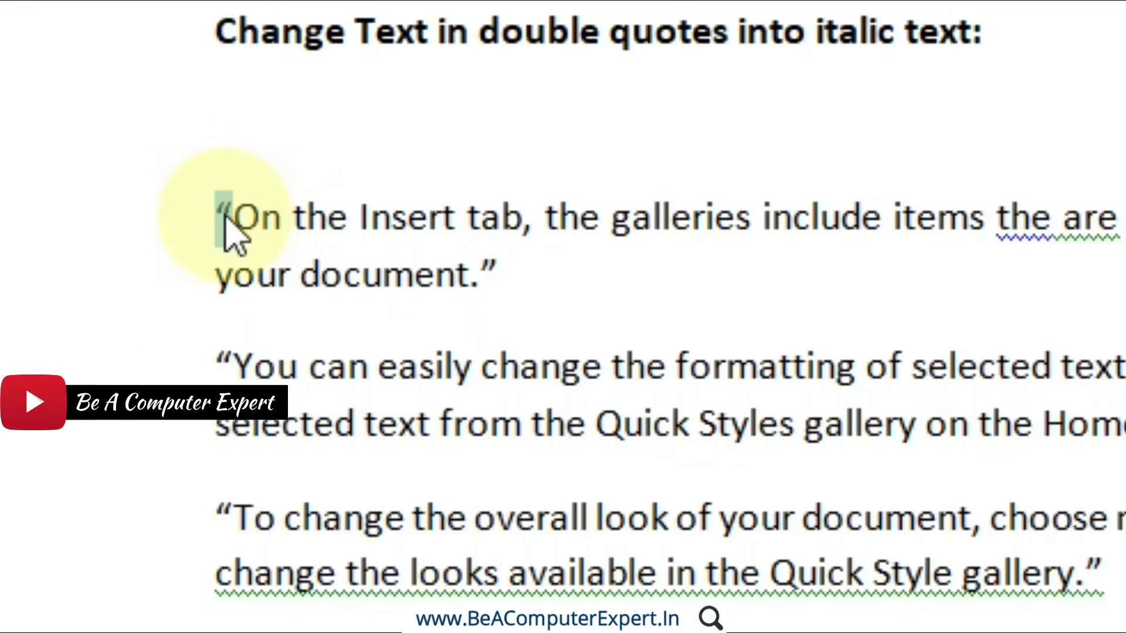
{"action": "left_click", "coordinate": [486, 274]}
{"action": "left_click_drag", "start_coordinate": [487, 274], "coordinate": [496, 271]}
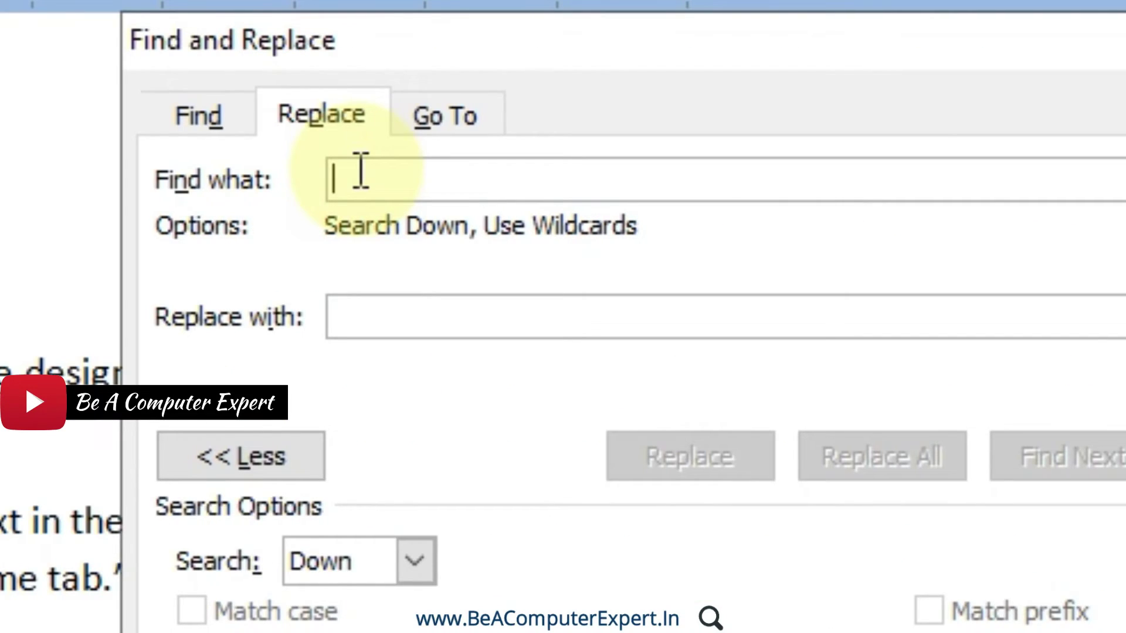
{"action": "type", "text": "\""}
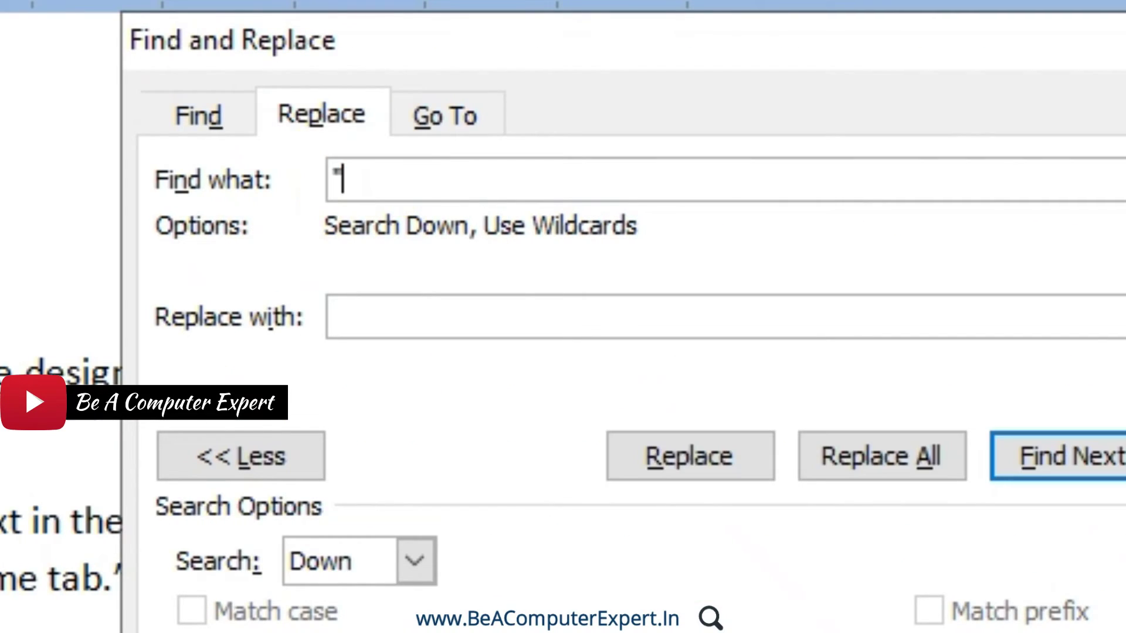
{"action": "type", "text": "\""}
{"action": "key", "text": "BackSpace"}
{"action": "key", "text": "BackSpace"}
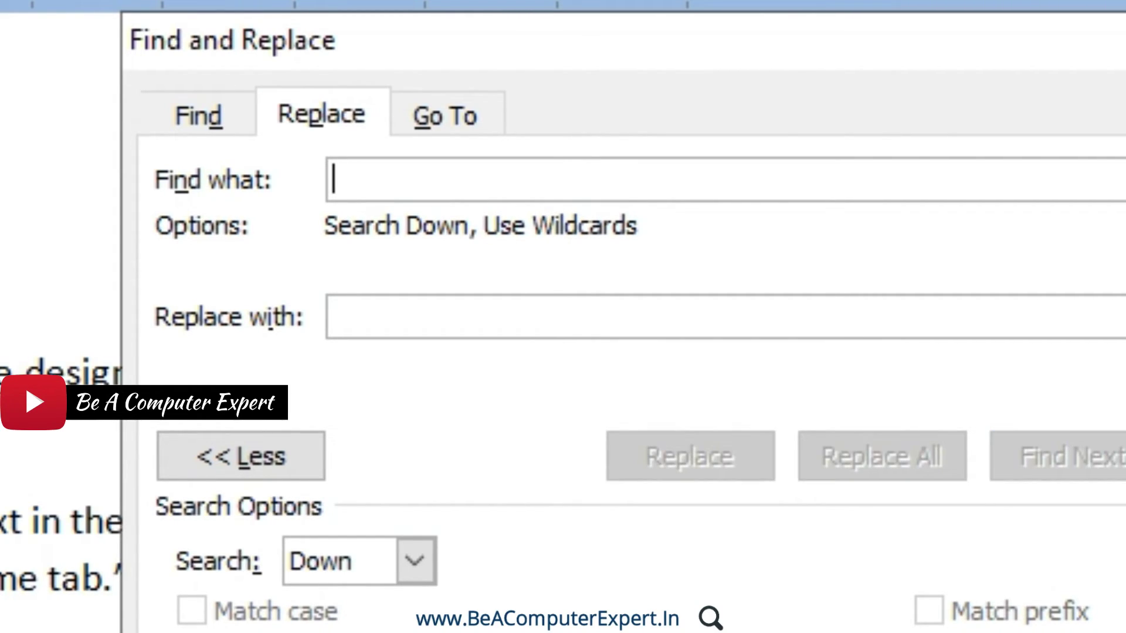
Enter a pair of curly double quotes “” on the blank line below the italic-text heading and cut them to the clipboard.
{"action": "left_click", "coordinate": [470, 152]}
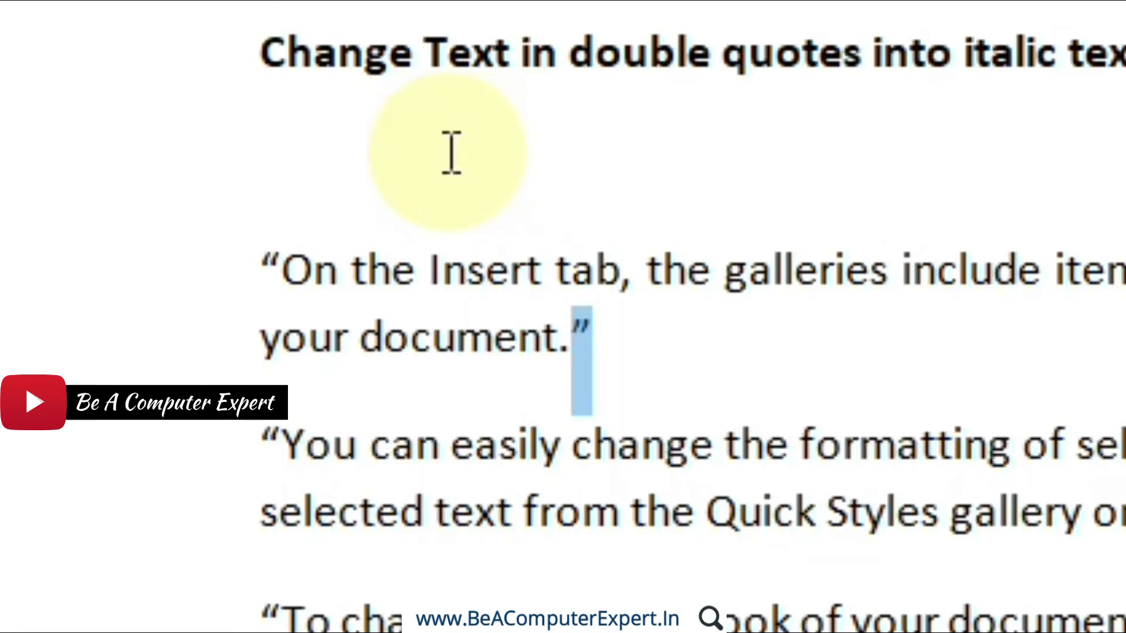
{"action": "left_click", "coordinate": [420, 153]}
{"action": "type", "text": "“"}
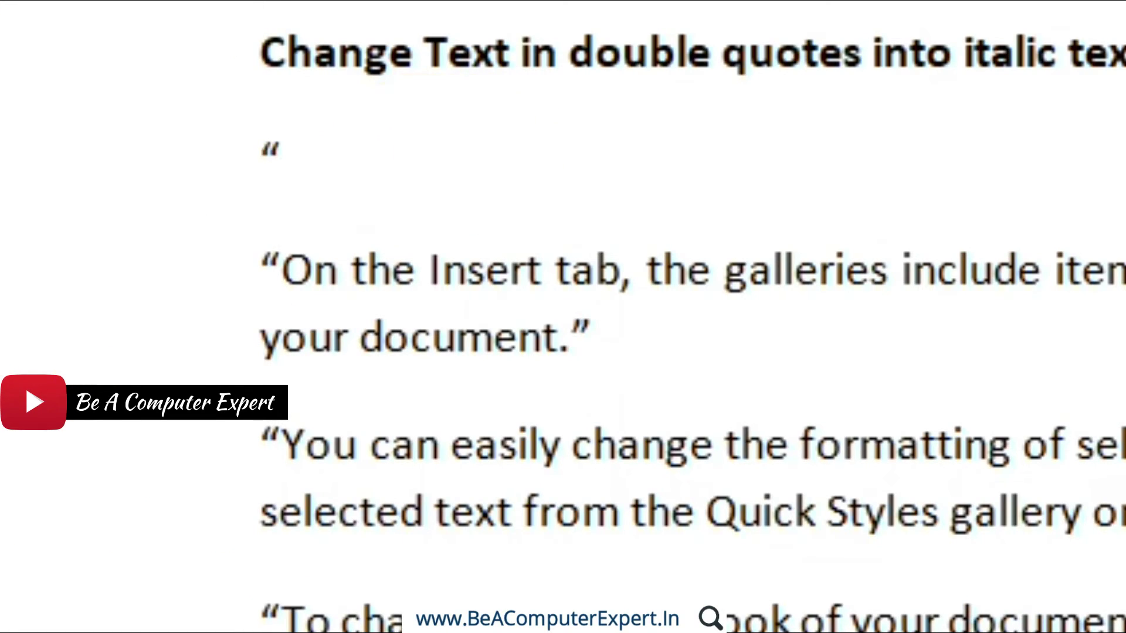
{"action": "type", "text": "”"}
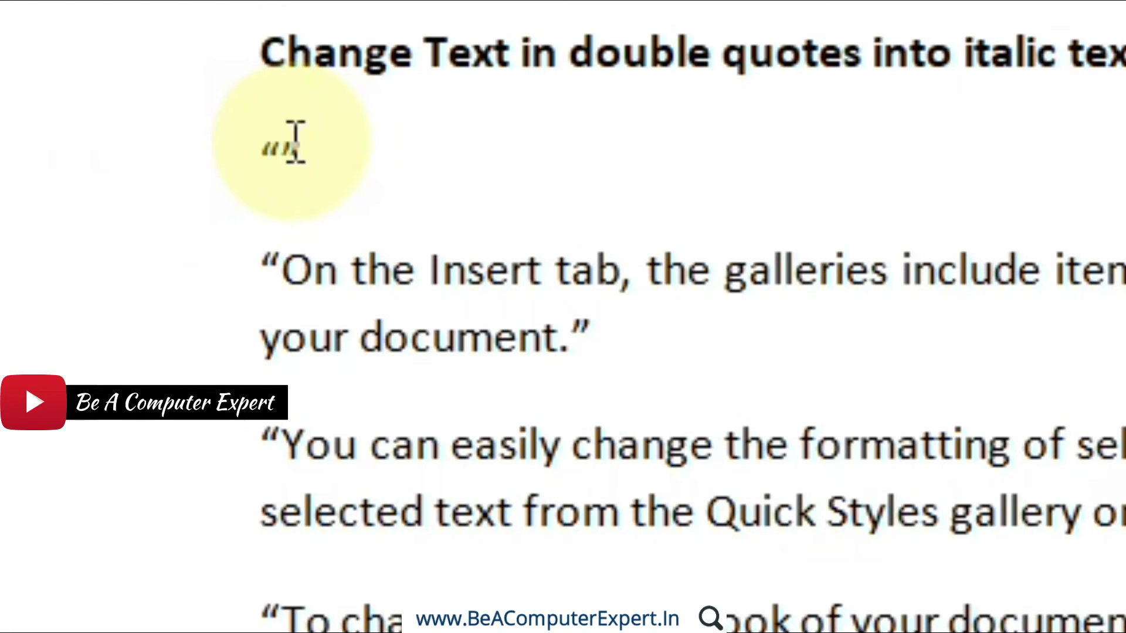
{"action": "triple_click", "coordinate": [265, 147]}
{"action": "key", "text": "ctrl+c"}
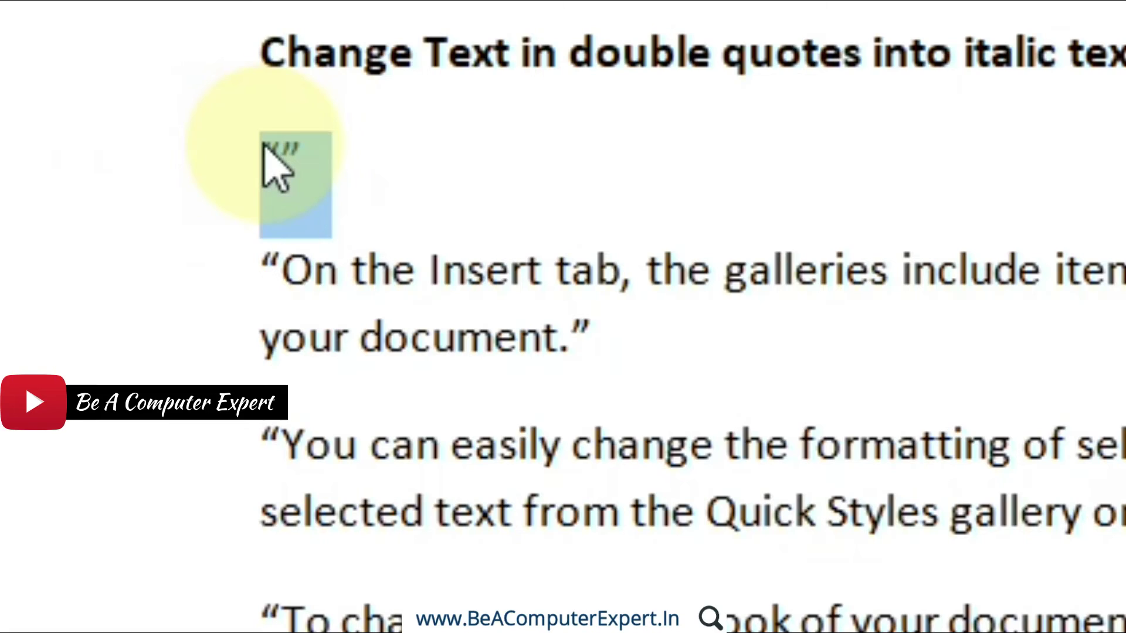
{"action": "key", "text": "ctrl+i"}
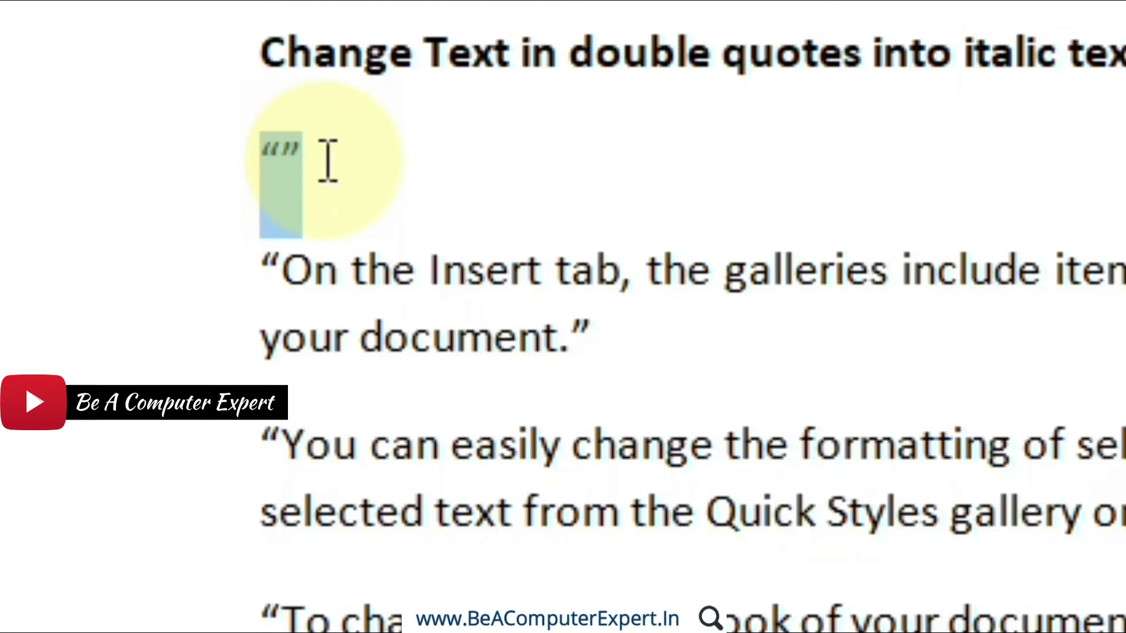
{"action": "key", "text": "Delete"}
Paste the curly quotes as the search text and insert the * wildcard between them, making it “*”.
{"action": "key", "text": "ctrl+h"}
{"action": "left_click", "coordinate": [381, 174]}
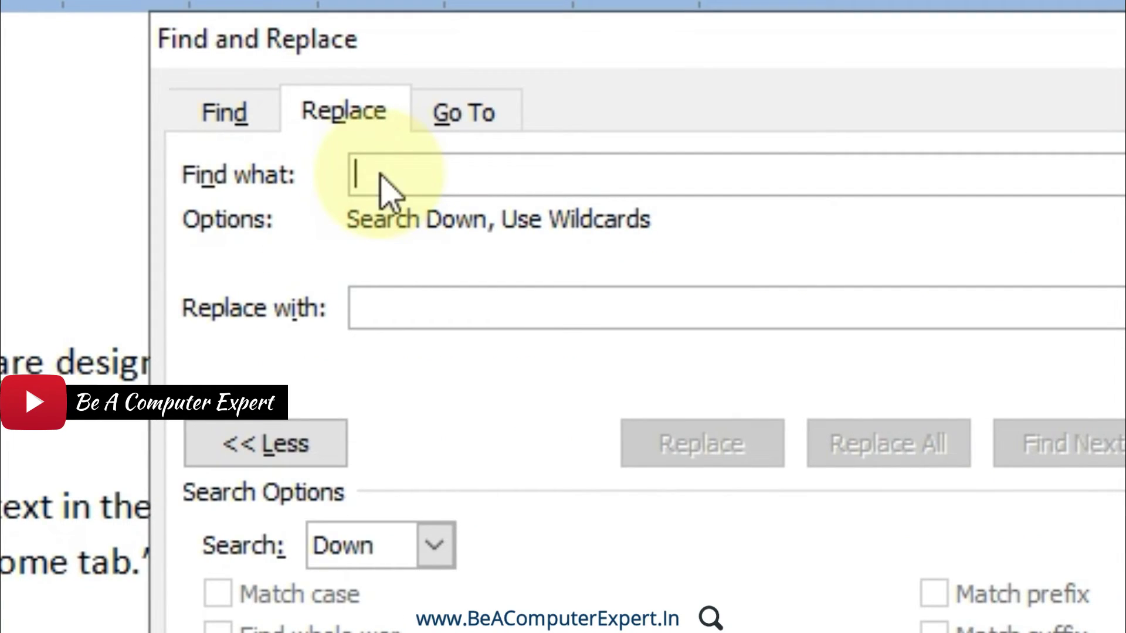
{"action": "key", "text": "ctrl+v"}
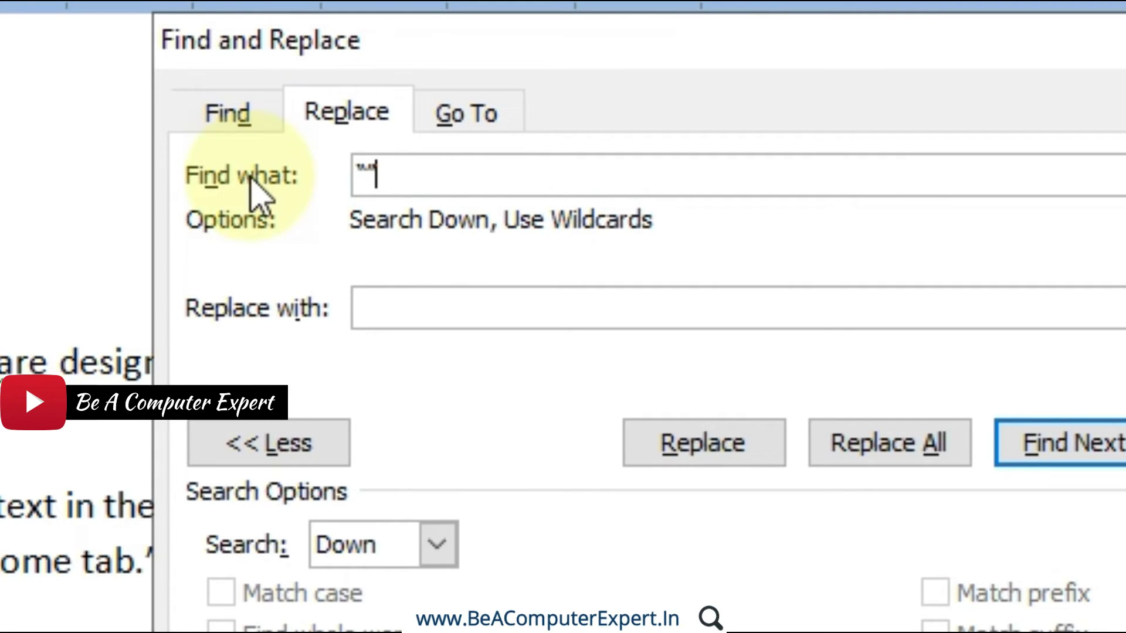
{"action": "left_click", "coordinate": [369, 170]}
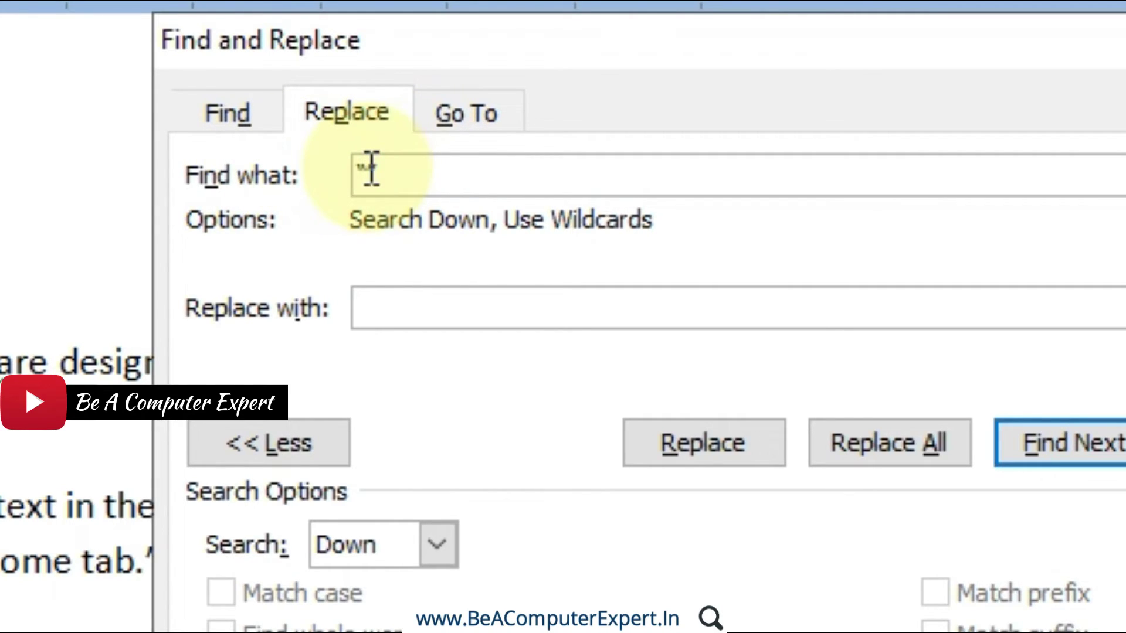
{"action": "type", "text": "*"}
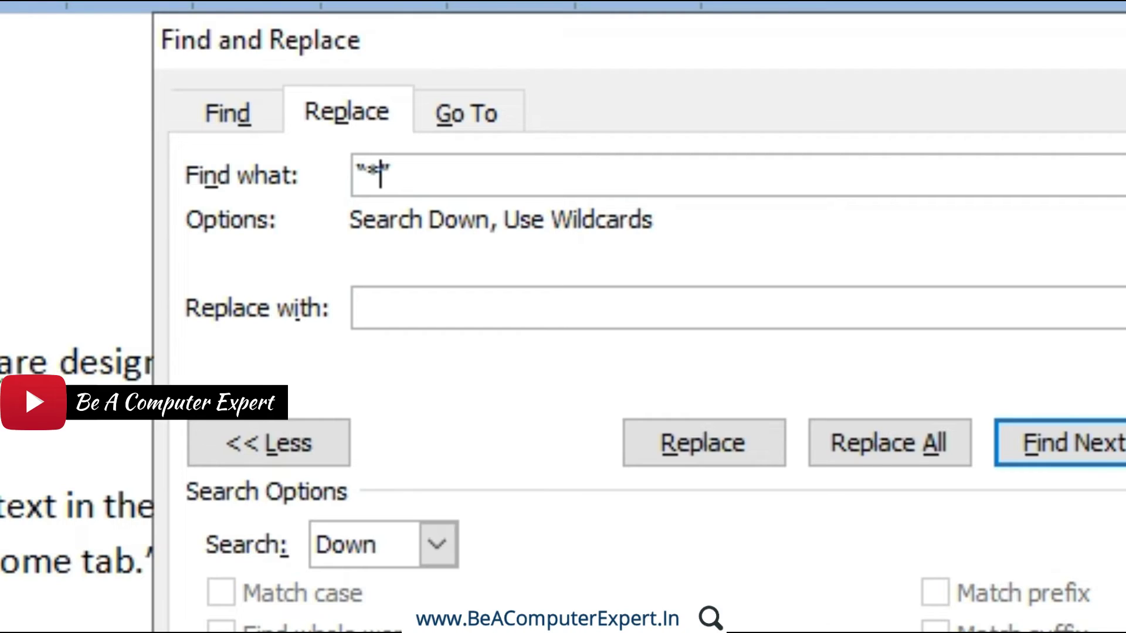
Enclose the asterisk between the quotes in parentheses to form a group, making the search text “(*)”.
{"action": "left_click", "coordinate": [366, 174]}
{"action": "type", "text": "("}
{"action": "left_click", "coordinate": [389, 174]}
{"action": "type", "text": ")"}
{"action": "left_click", "coordinate": [390, 307]}
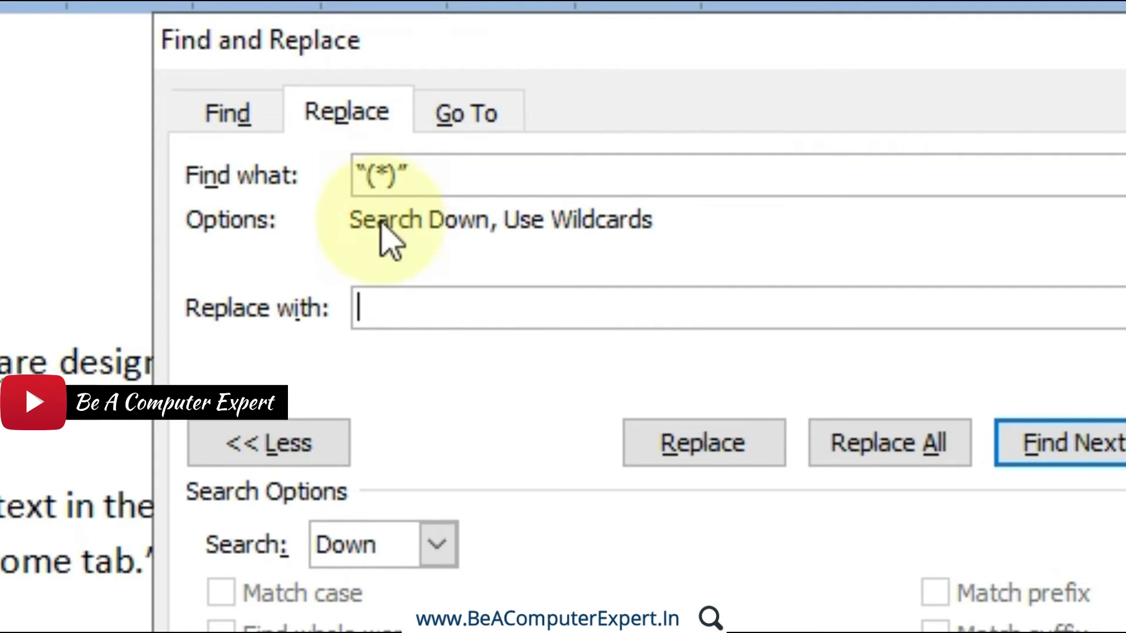
Set the replacement text to \1 and its font style to Italic.
{"action": "left_click", "coordinate": [366, 306]}
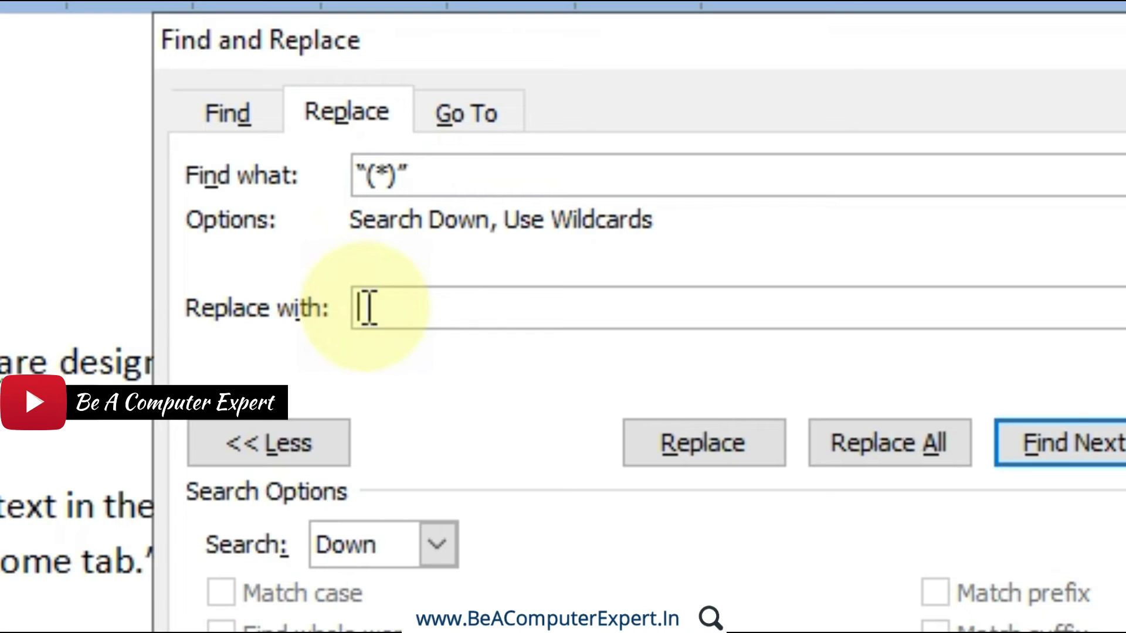
{"action": "type", "text": "\\"}
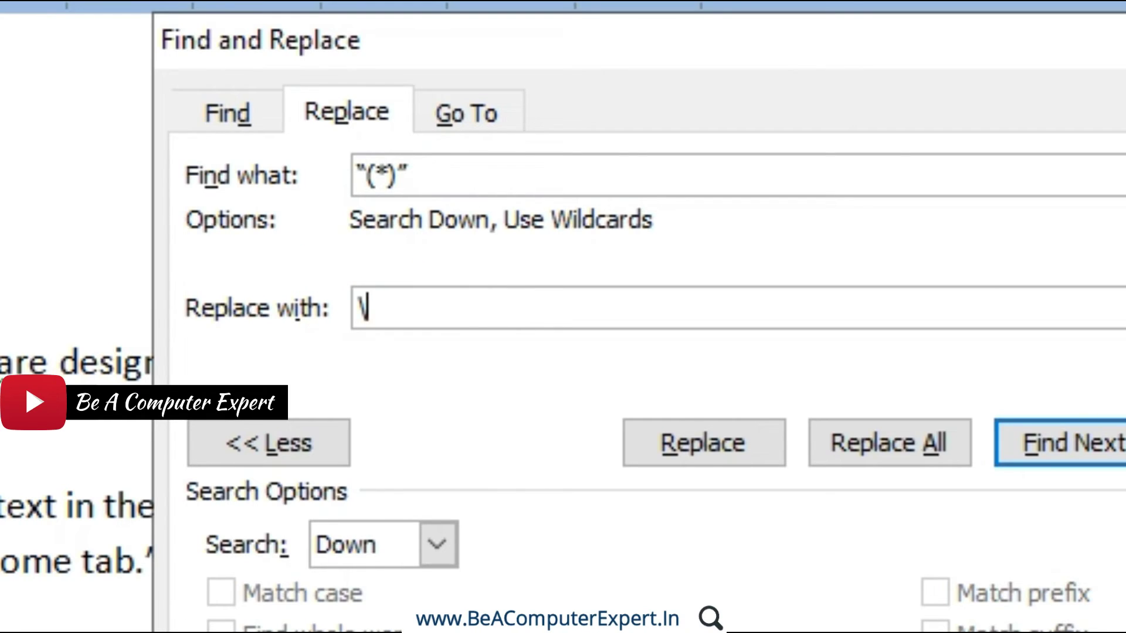
{"action": "type", "text": "1"}
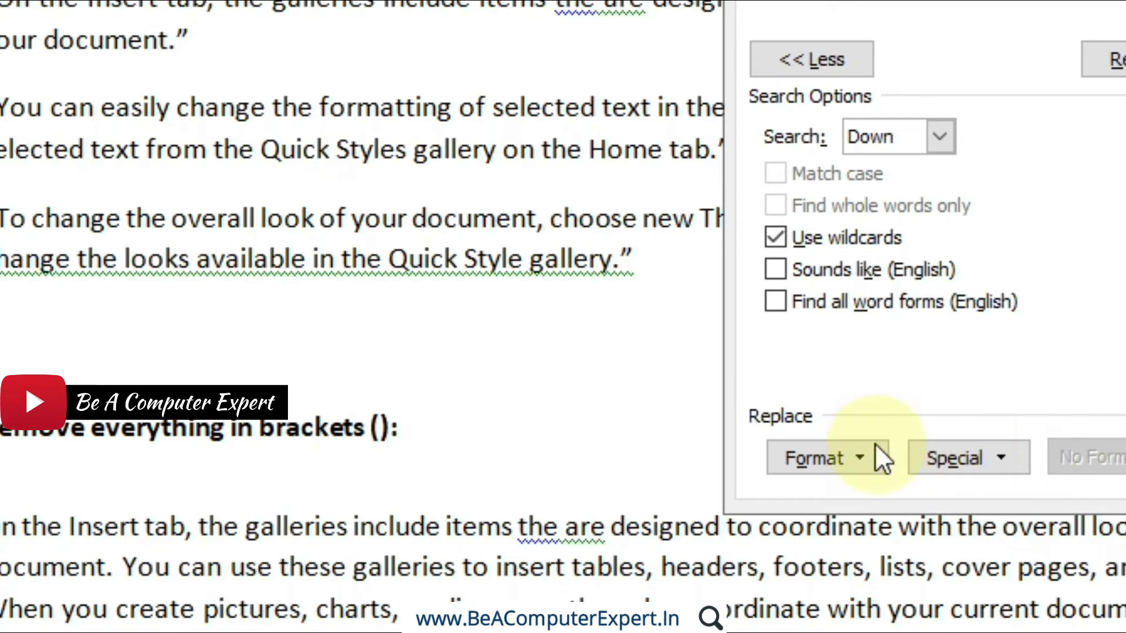
{"action": "left_click", "coordinate": [865, 446]}
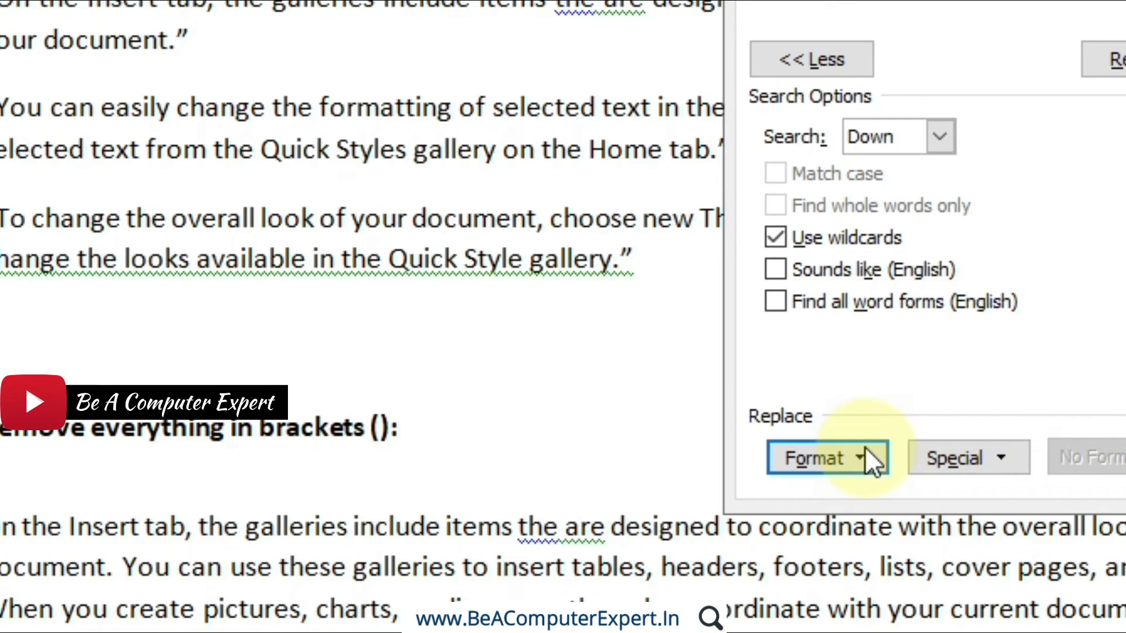
{"action": "left_click", "coordinate": [759, 185]}
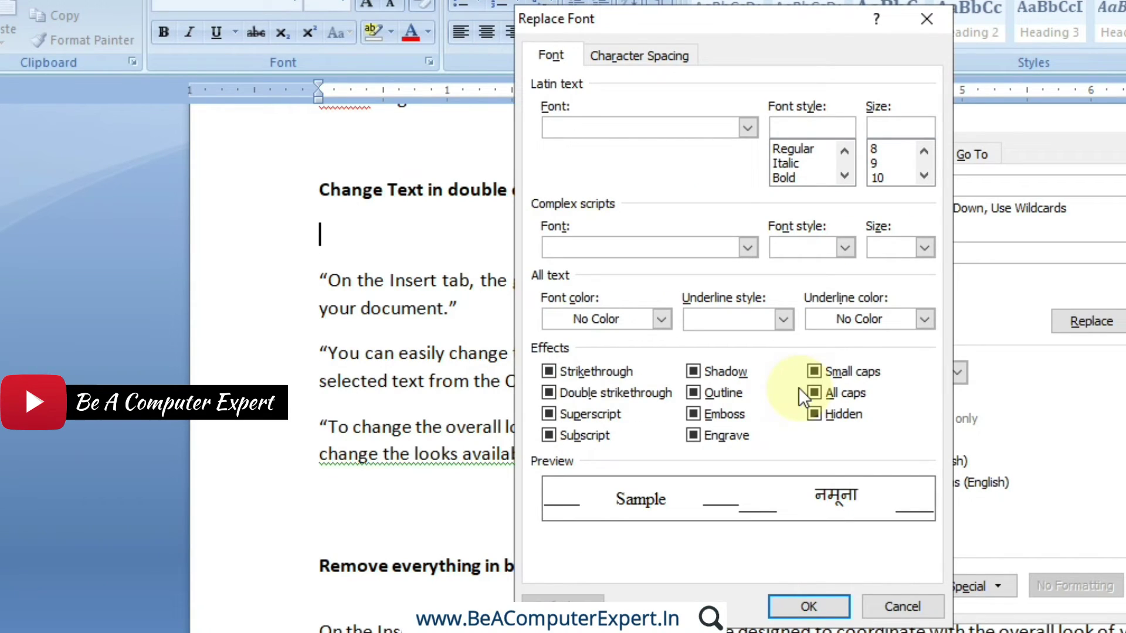
{"action": "left_click", "coordinate": [783, 165]}
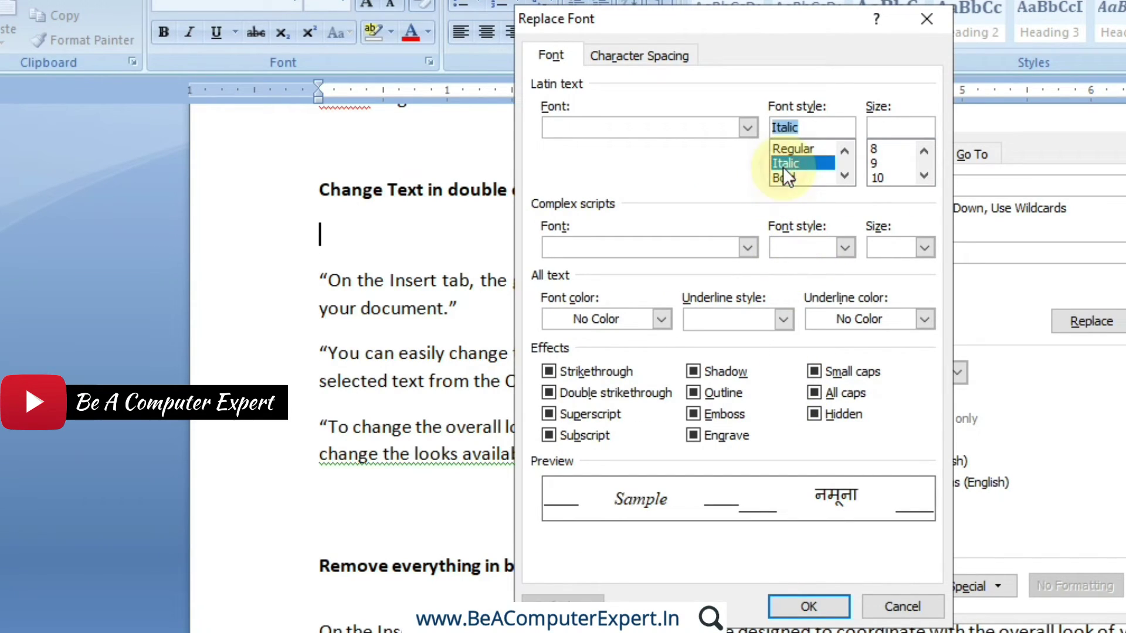
{"action": "left_click", "coordinate": [821, 607]}
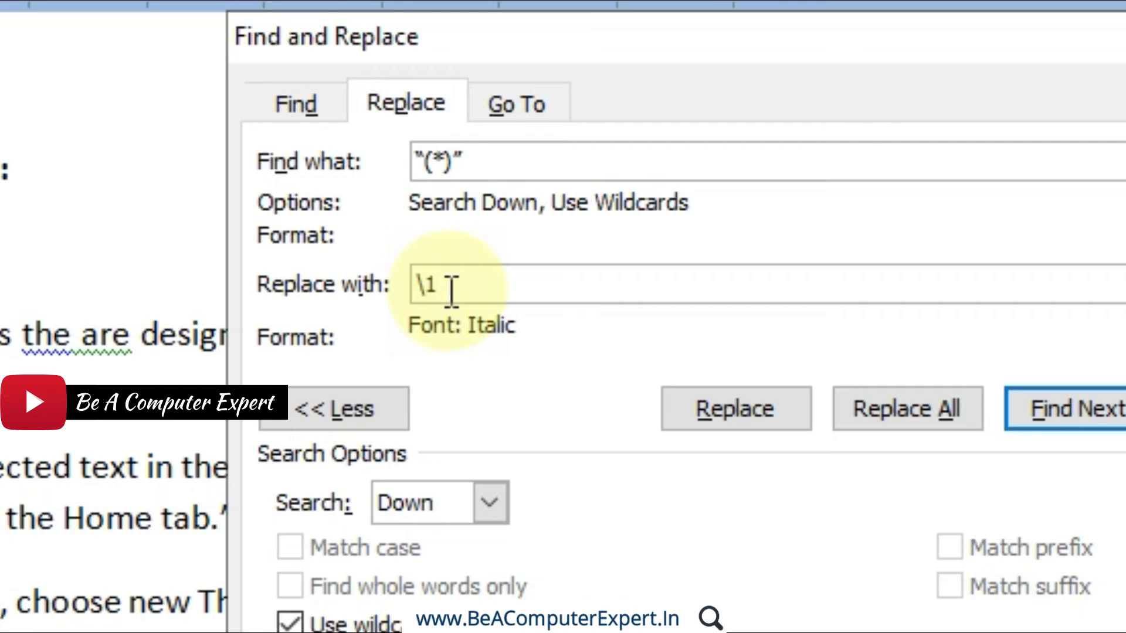
{"action": "left_click", "coordinate": [416, 284]}
{"action": "type", "text": "\""}
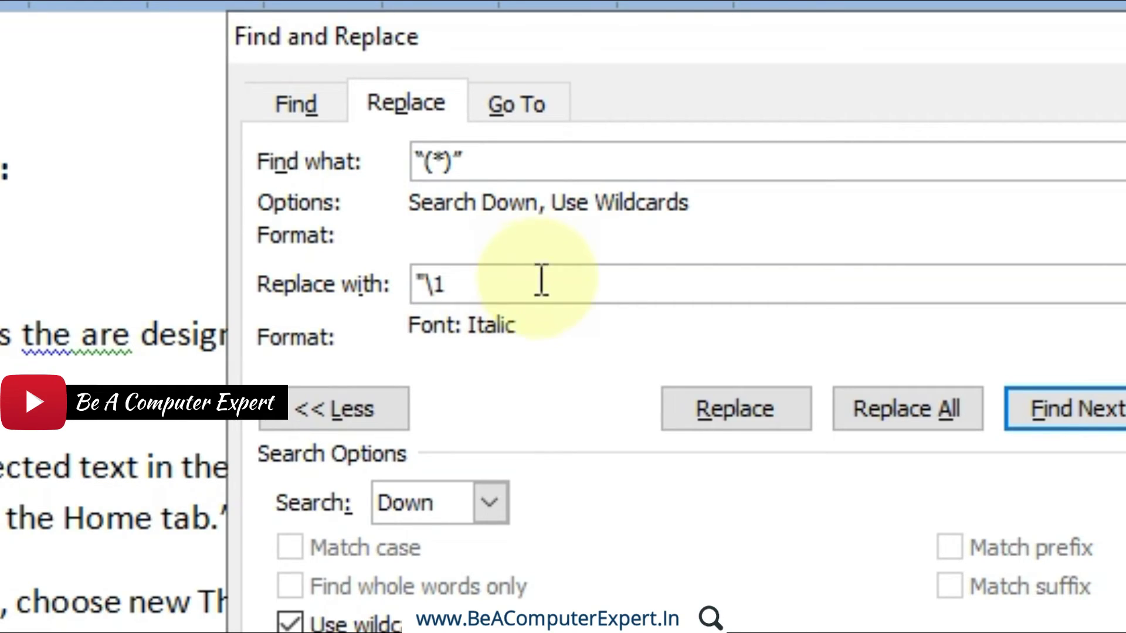
{"action": "left_click", "coordinate": [494, 285]}
{"action": "type", "text": "\""}
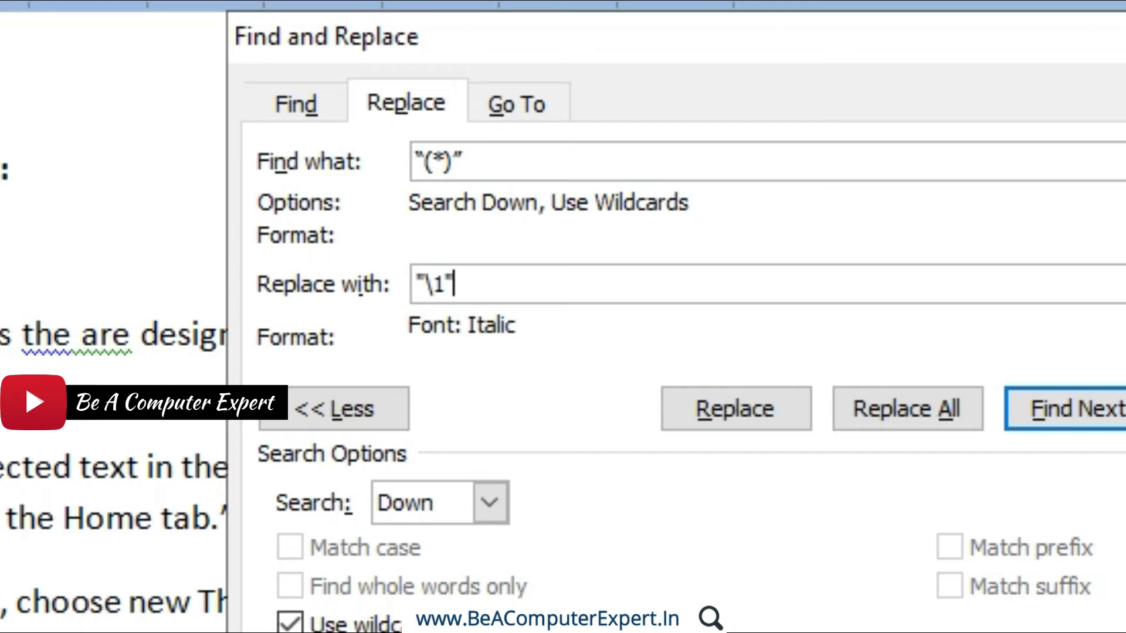
{"action": "key", "text": "BackSpace"}
{"action": "key", "text": "Left"}
{"action": "key", "text": "Left"}
{"action": "key", "text": "BackSpace"}
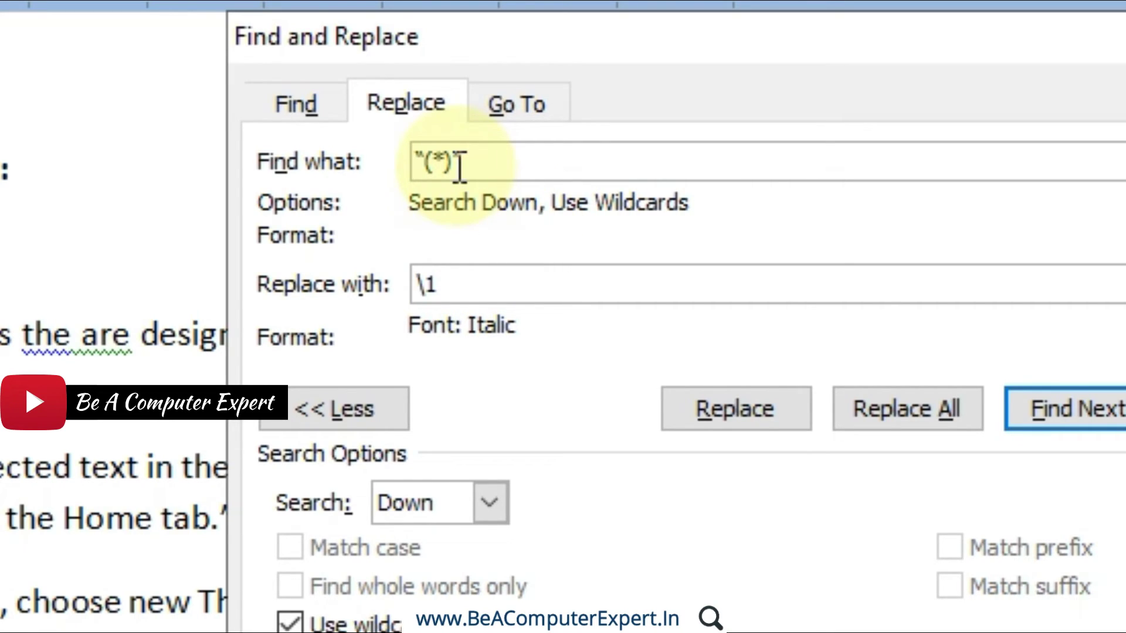
{"action": "left_click", "coordinate": [444, 291]}
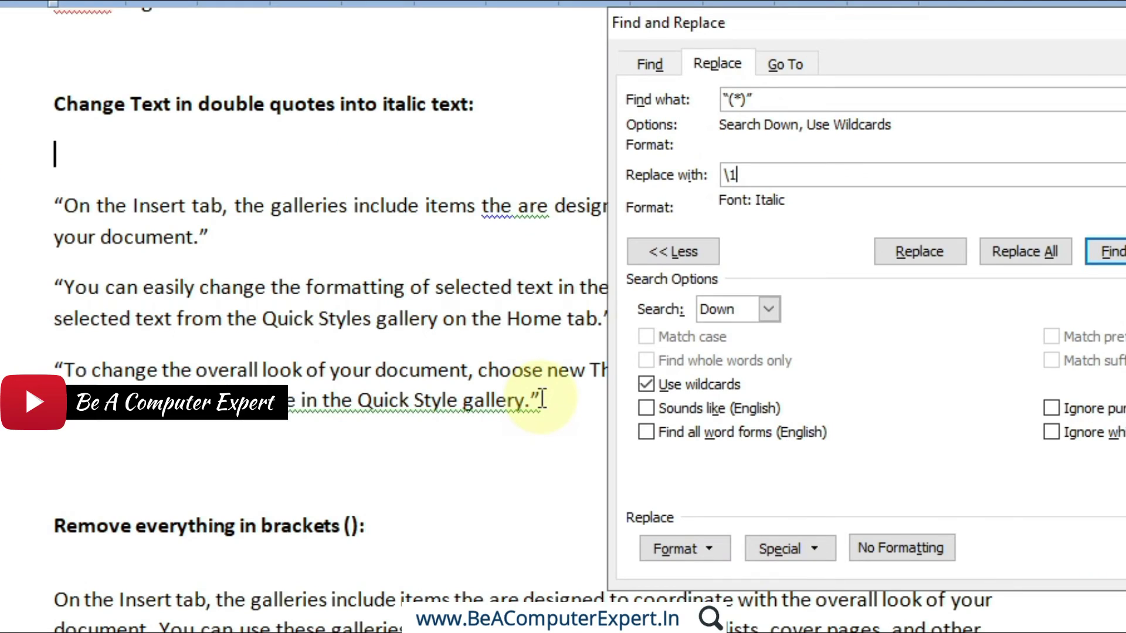
Select the three quoted paragraphs and replace all matches in that selection only, leaving the remainder of the document unsearched.
{"action": "left_click", "coordinate": [543, 399]}
{"action": "left_click_drag", "start_coordinate": [540, 396], "coordinate": [57, 198]}
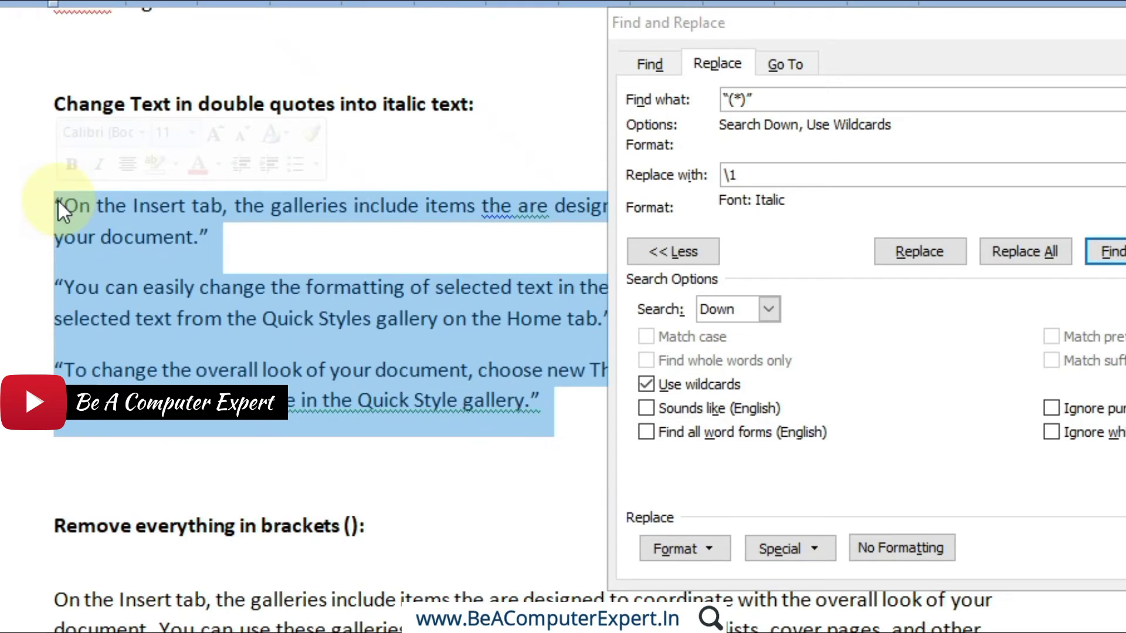
{"action": "left_click", "coordinate": [1029, 250]}
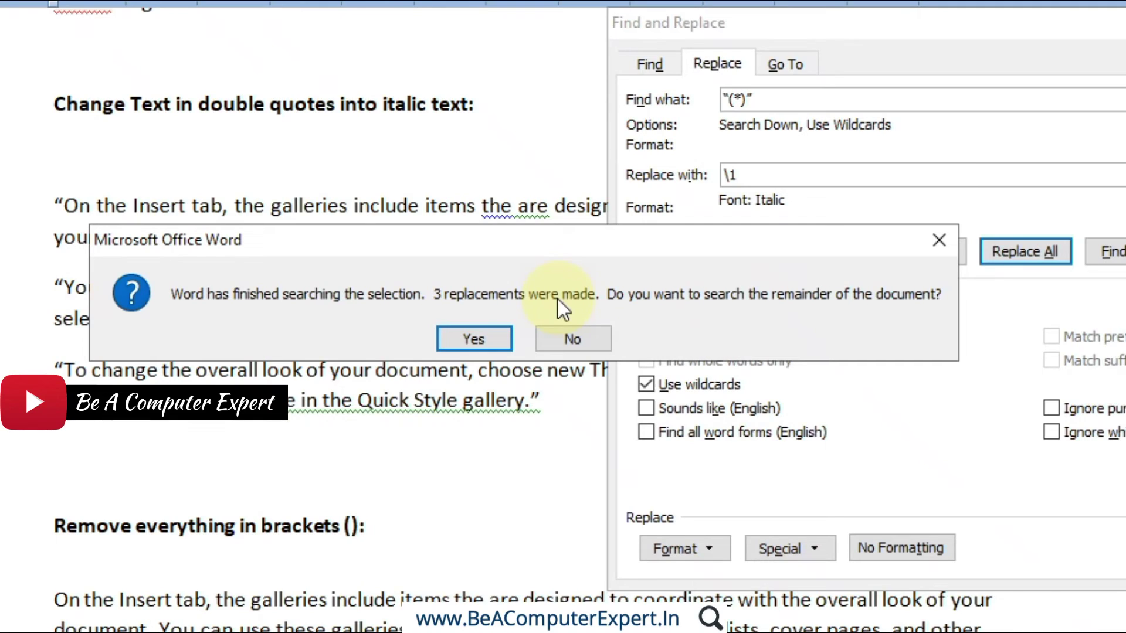
{"action": "left_click", "coordinate": [571, 334]}
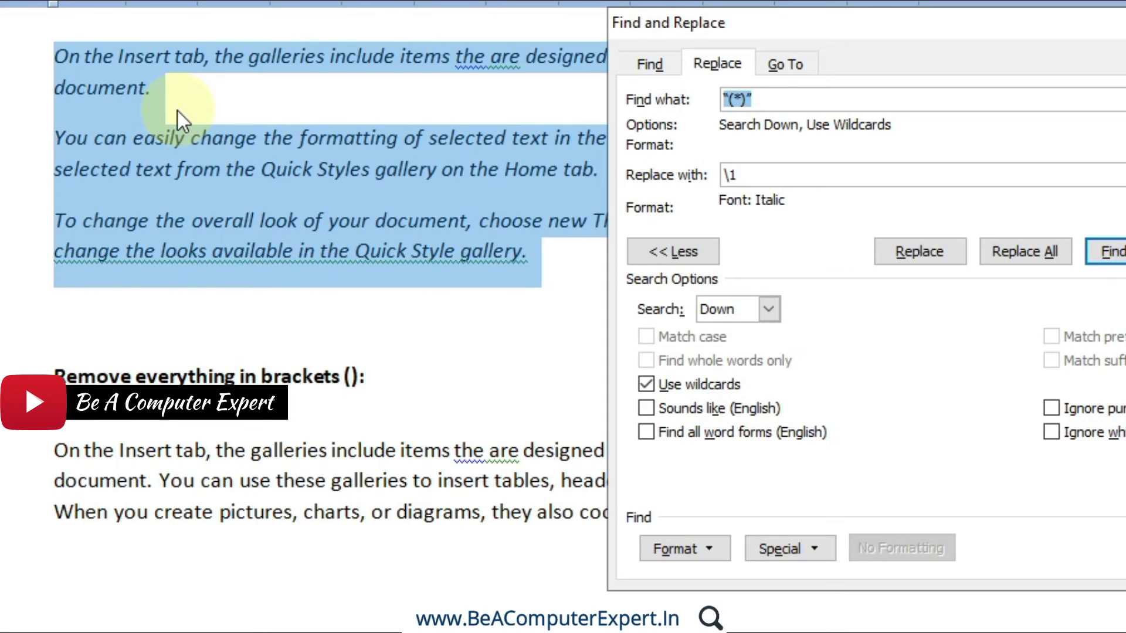
Clear both the search text and the replacement text.
{"action": "left_click", "coordinate": [760, 99]}
{"action": "left_click_drag", "start_coordinate": [761, 98], "coordinate": [724, 95]}
{"action": "key", "text": "BackSpace"}
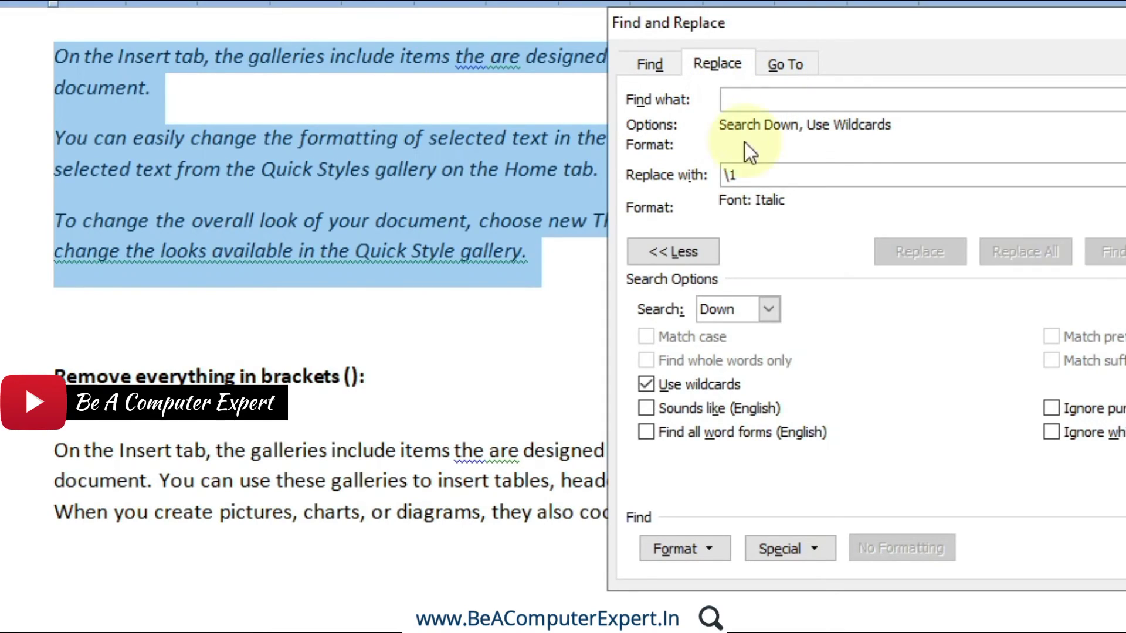
{"action": "left_click", "coordinate": [749, 174]}
{"action": "key", "text": "BackSpace"}
{"action": "key", "text": "BackSpace"}
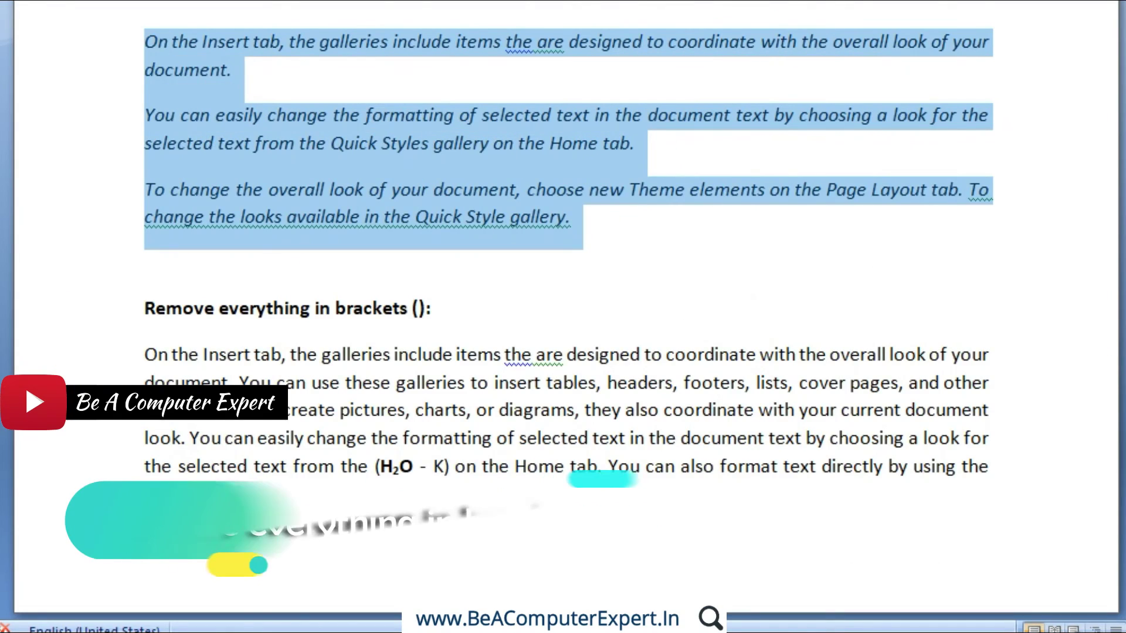
Examine the bracketed items (1,2) and (H₂O - K) in the paragraph under "Remove everything in brackets ():".
{"action": "scroll", "coordinate": [566, 234], "scroll_direction": "down", "scroll_amount": 2}
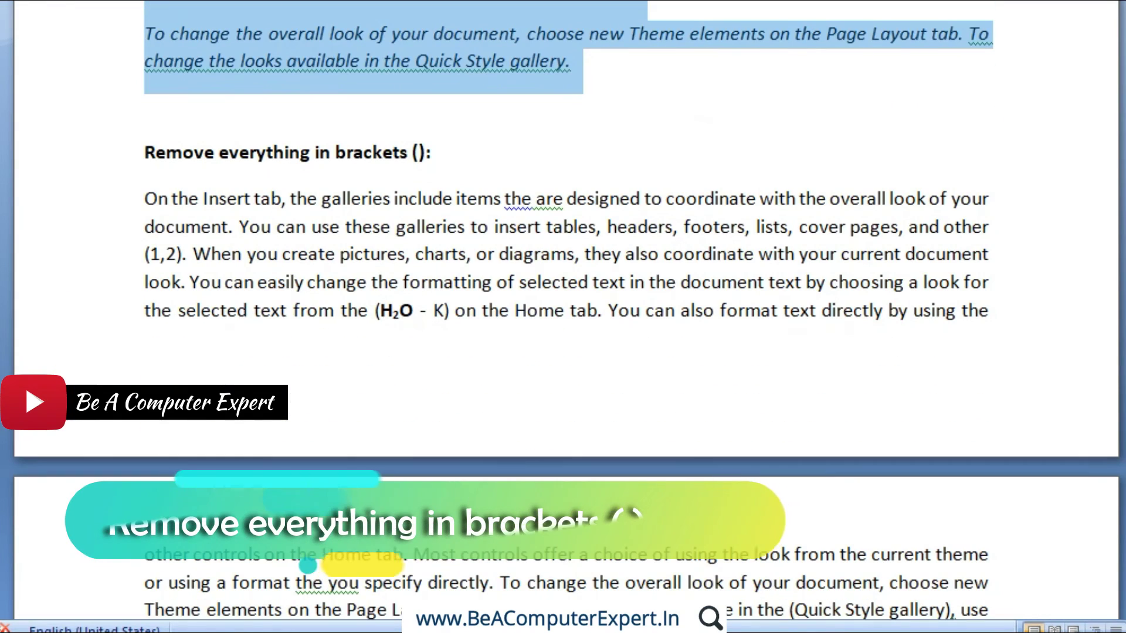
{"action": "scroll", "coordinate": [566, 311], "scroll_direction": "down", "scroll_amount": 2}
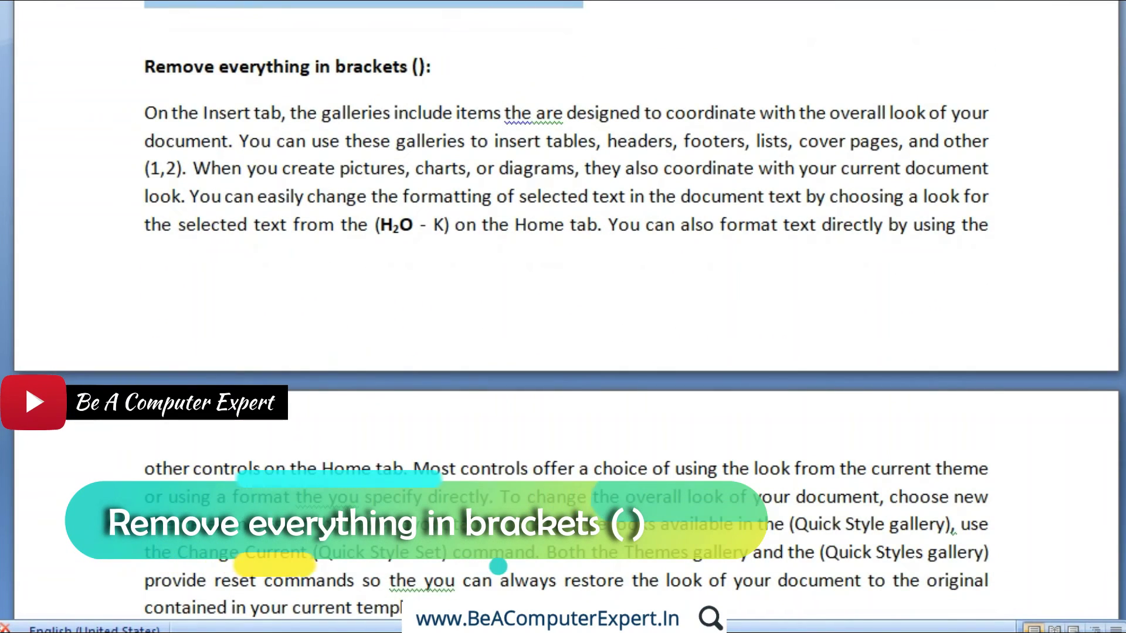
{"action": "scroll", "coordinate": [566, 311], "scroll_direction": "up", "scroll_amount": 1}
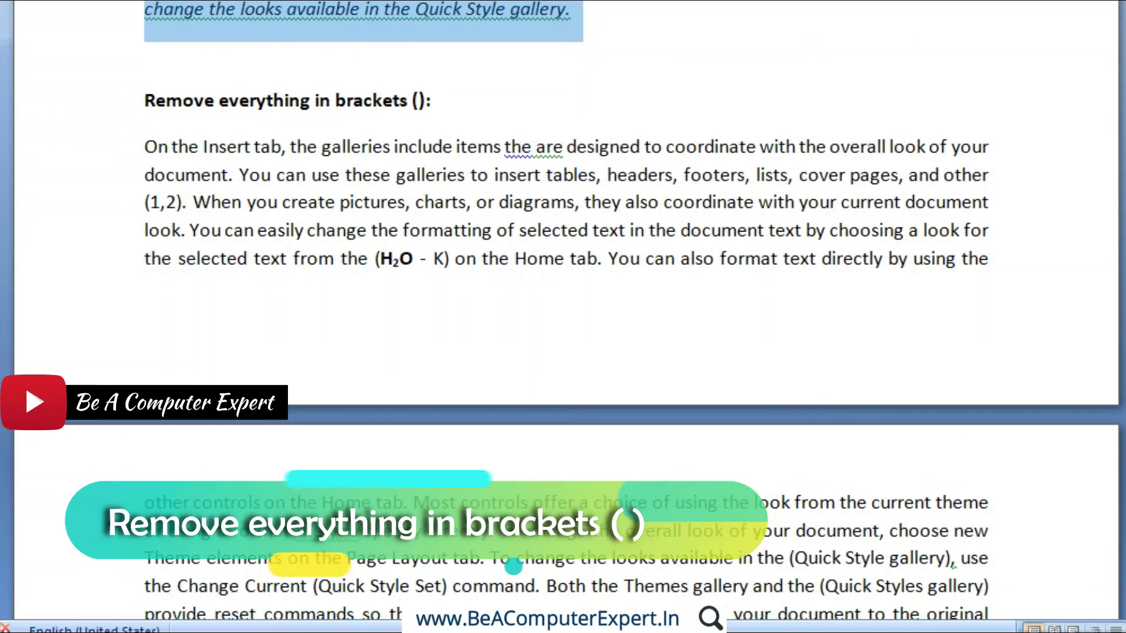
{"action": "scroll", "coordinate": [566, 311], "scroll_direction": "up", "scroll_amount": 2}
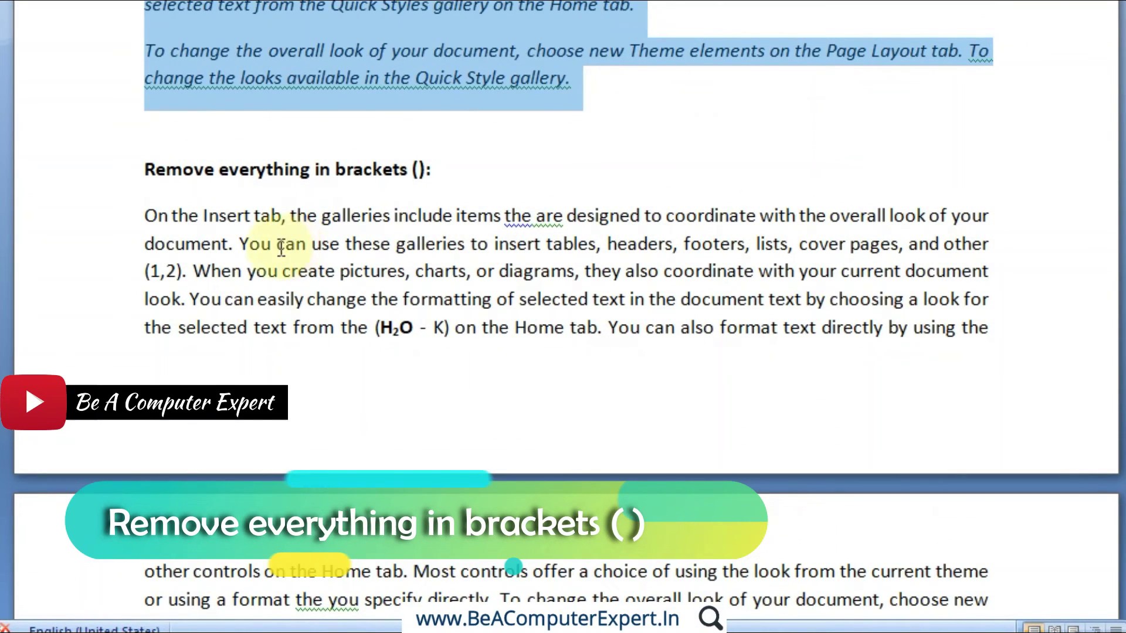
{"action": "left_click_drag", "start_coordinate": [179, 269], "coordinate": [145, 270]}
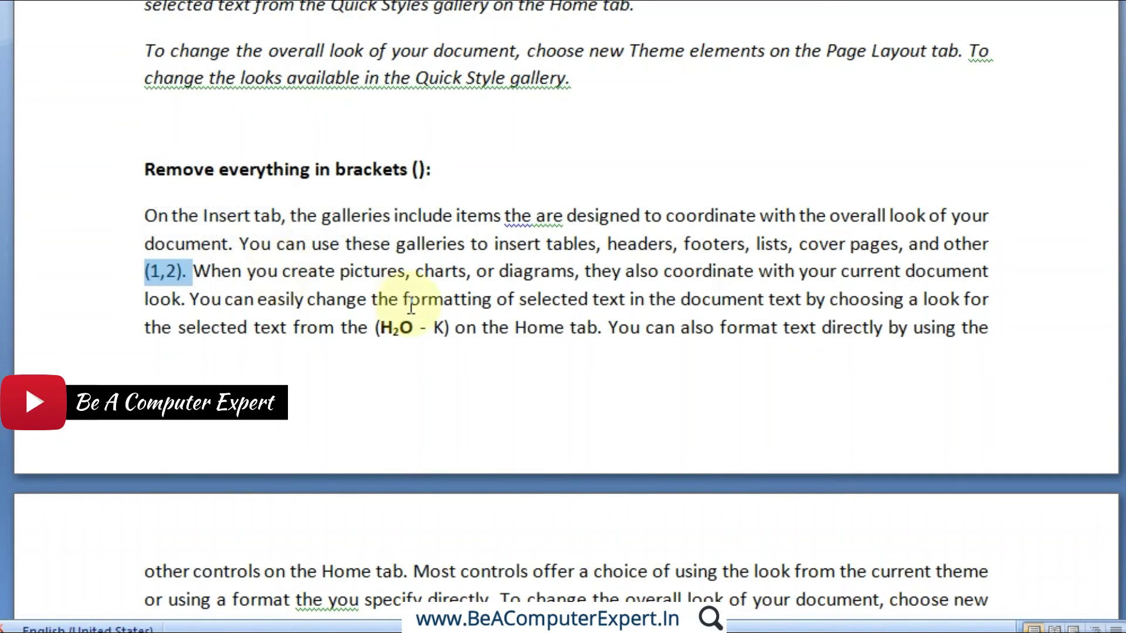
{"action": "left_click_drag", "start_coordinate": [453, 328], "coordinate": [379, 326]}
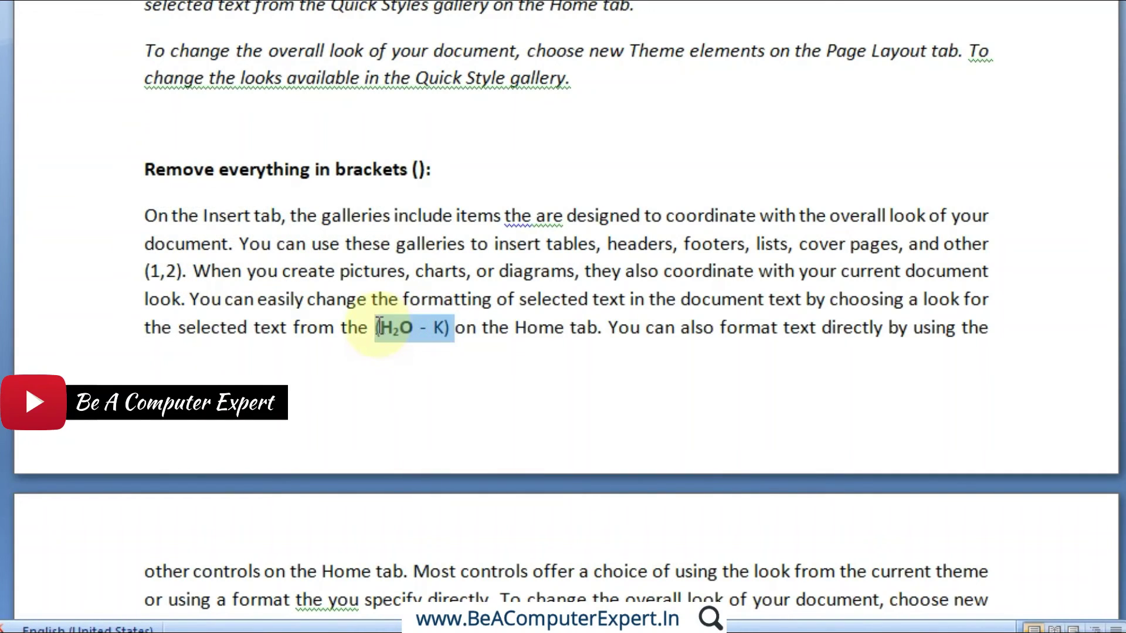
Insert a page break before the heading "Remove everything in brackets ():" so the section starts on a new page.
{"action": "left_click", "coordinate": [213, 146]}
{"action": "key", "text": "ctrl+Return"}
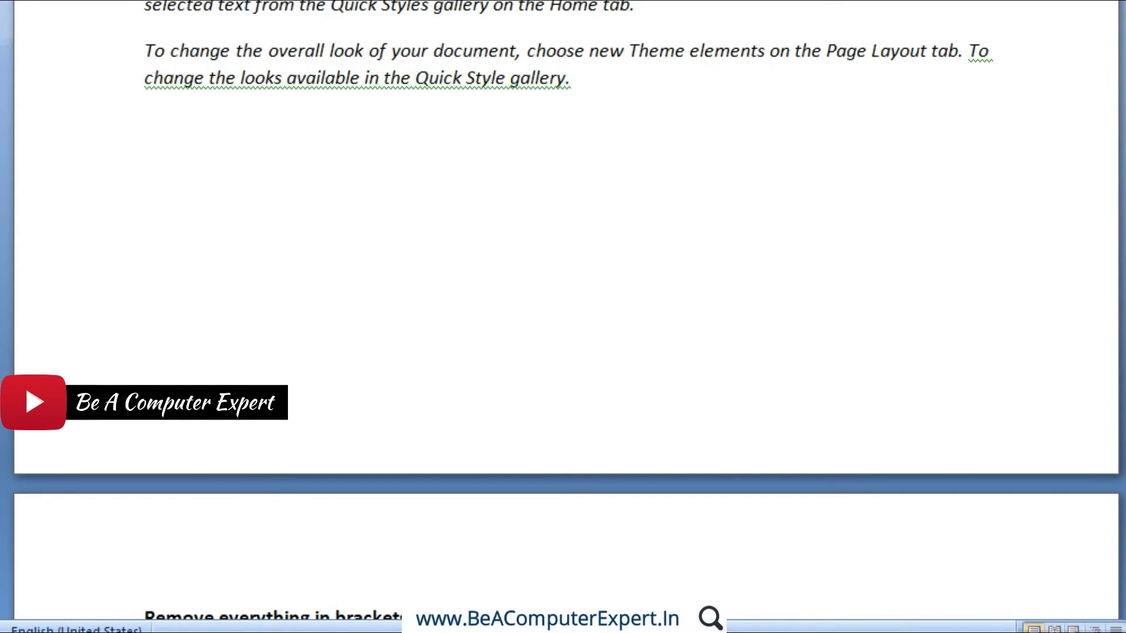
{"action": "scroll", "coordinate": [563, 317], "scroll_direction": "down", "scroll_amount": 1}
{"action": "scroll", "coordinate": [563, 415], "scroll_direction": "up", "scroll_amount": 1}
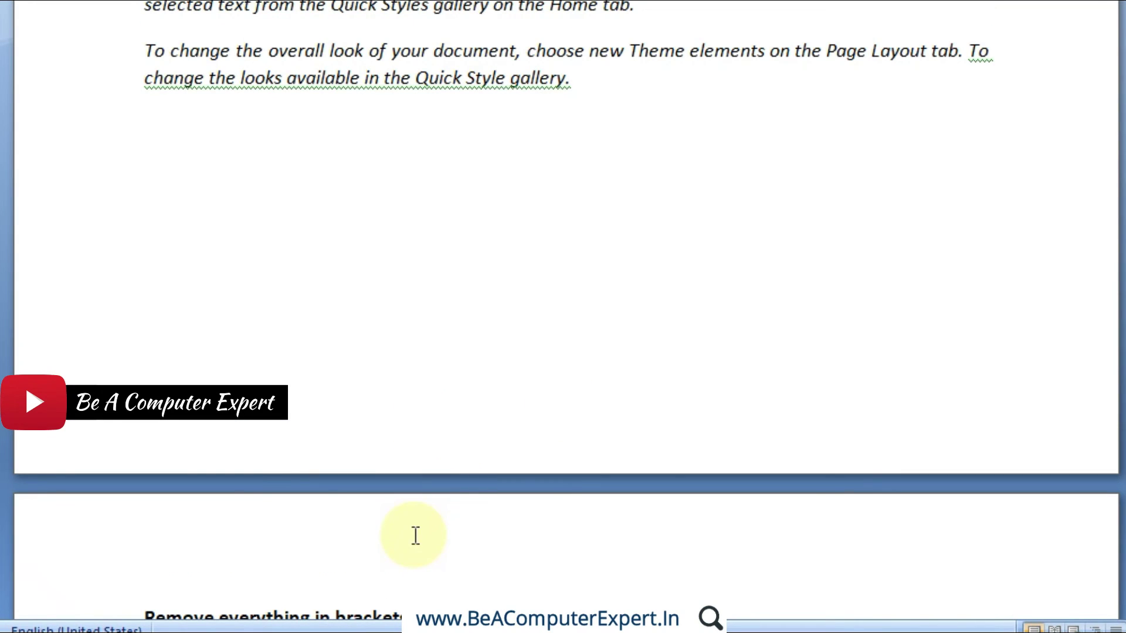
{"action": "scroll", "coordinate": [563, 317], "scroll_direction": "down", "scroll_amount": 10}
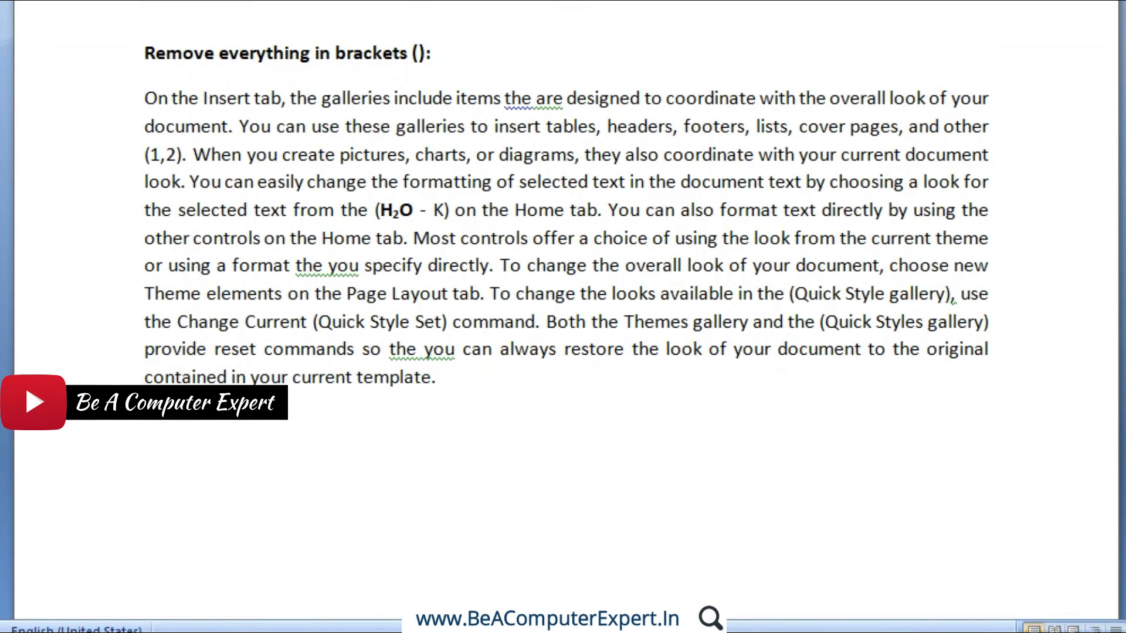
Select the whole paragraph below the heading "Remove everything in brackets ():" as the replacement range.
{"action": "left_click", "coordinate": [616, 330]}
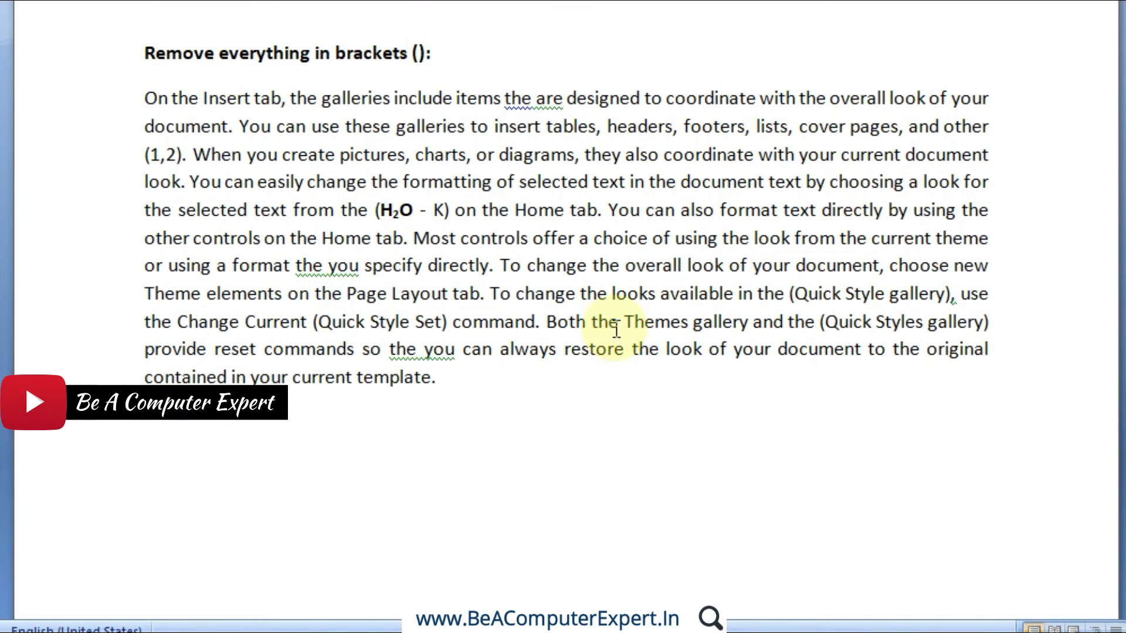
{"action": "left_click_drag", "start_coordinate": [448, 210], "coordinate": [378, 209]}
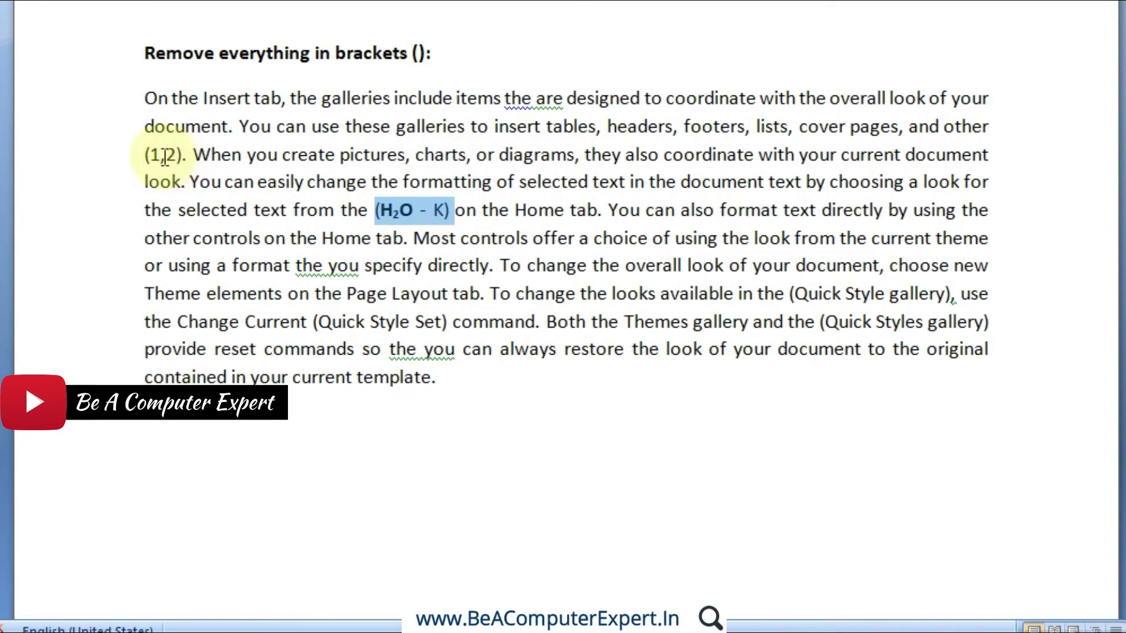
{"action": "left_click", "coordinate": [182, 153]}
{"action": "left_click_drag", "start_coordinate": [182, 154], "coordinate": [146, 153]}
{"action": "left_click", "coordinate": [516, 125]}
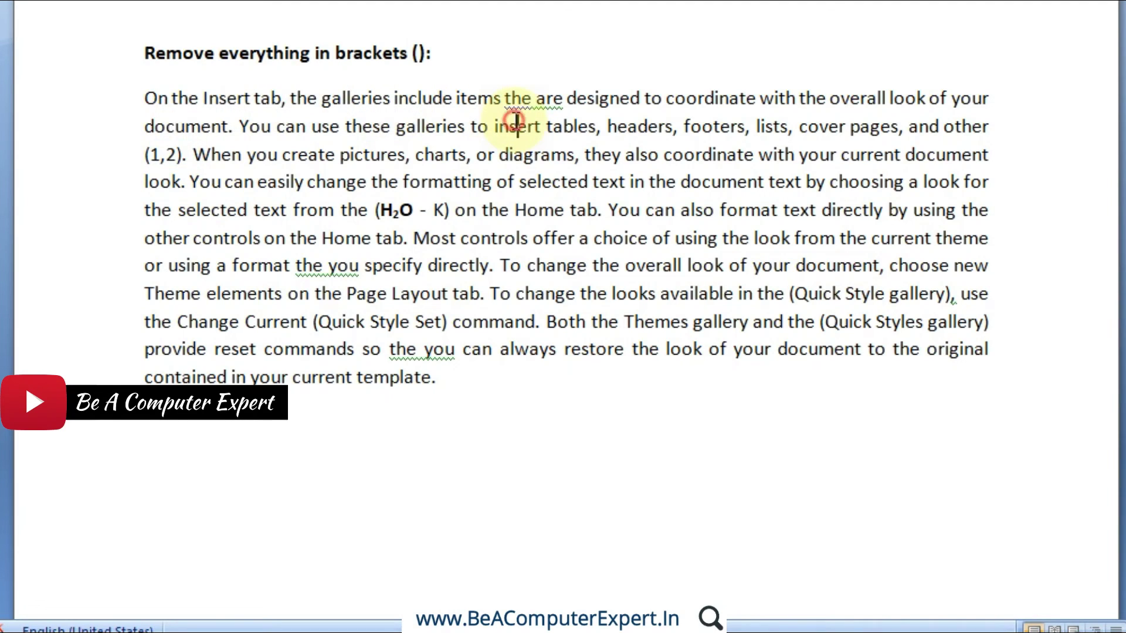
{"action": "left_click_drag", "start_coordinate": [441, 378], "coordinate": [165, 107]}
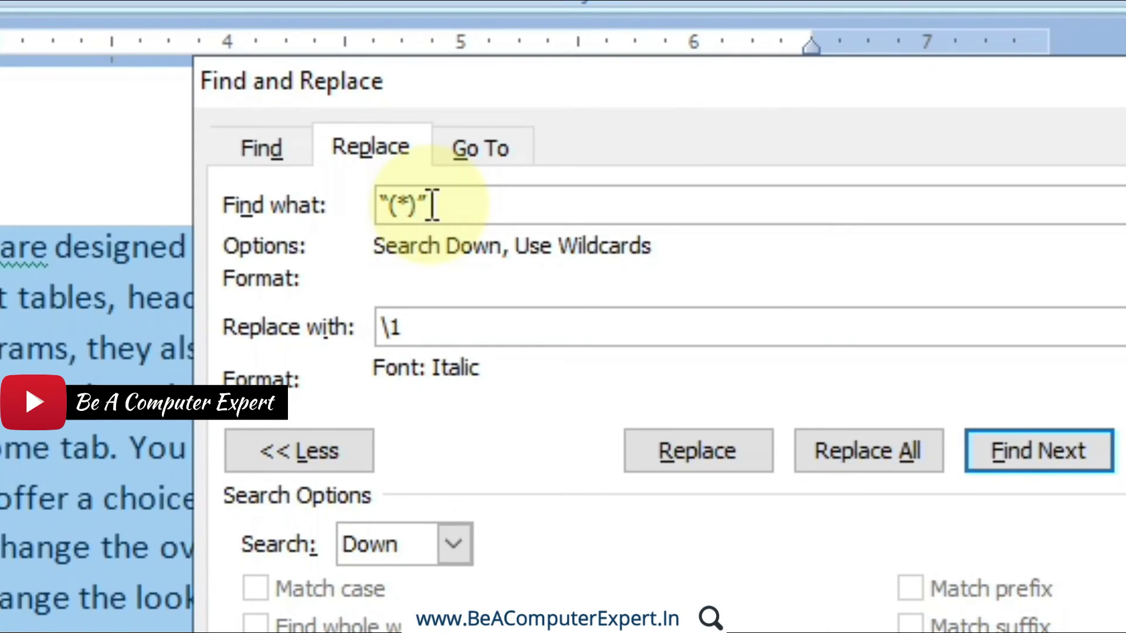
Change the search text to (*), with the asterisk wildcard enclosed in parentheses.
{"action": "key", "text": "BackSpace"}
{"action": "key", "text": "BackSpace"}
{"action": "key", "text": "BackSpace"}
{"action": "key", "text": "BackSpace"}
{"action": "key", "text": "BackSpace"}
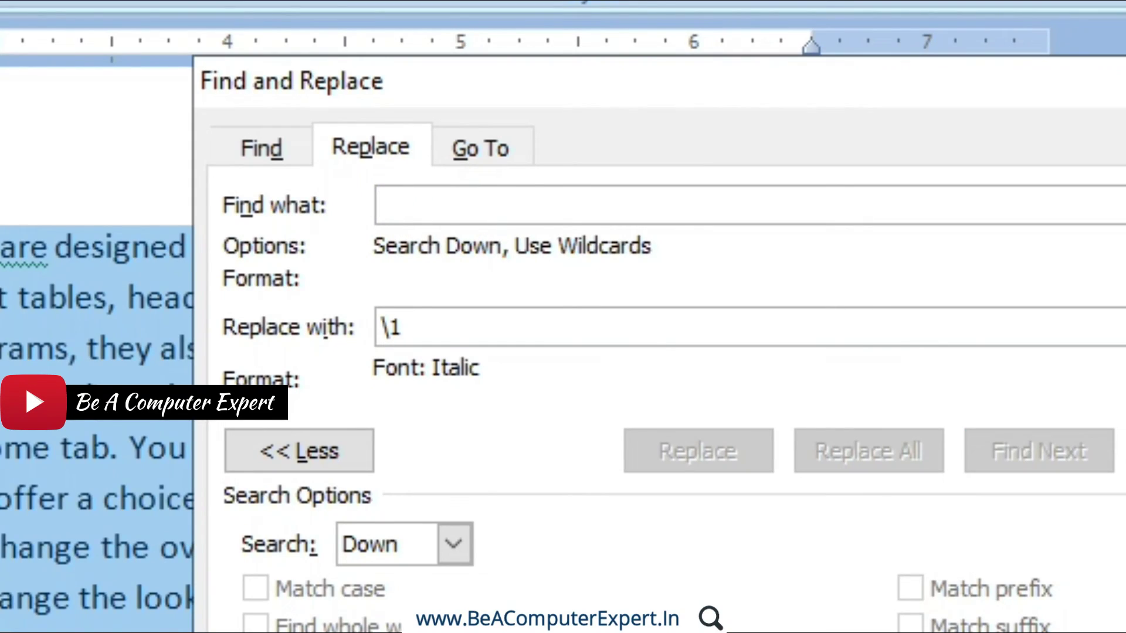
{"action": "type", "text": "*"}
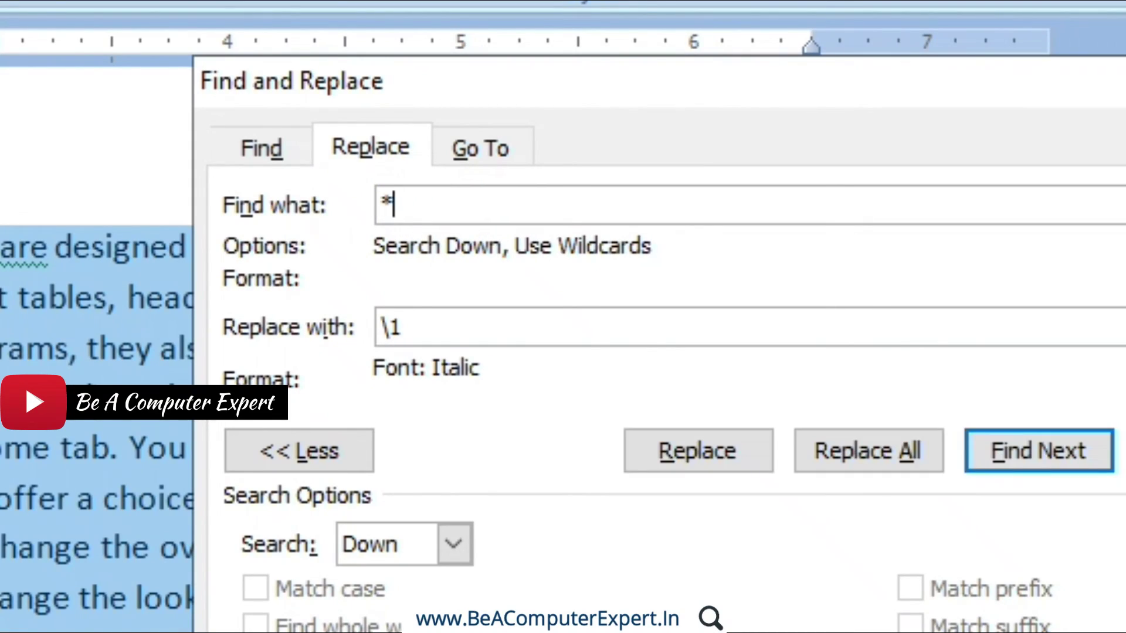
{"action": "type", "text": ")"}
{"action": "key", "text": "Home"}
{"action": "type", "text": "("}
Clear the replacement text and remove the italic formatting from it.
{"action": "left_click", "coordinate": [443, 319]}
{"action": "key", "text": "BackSpace"}
{"action": "key", "text": "BackSpace"}
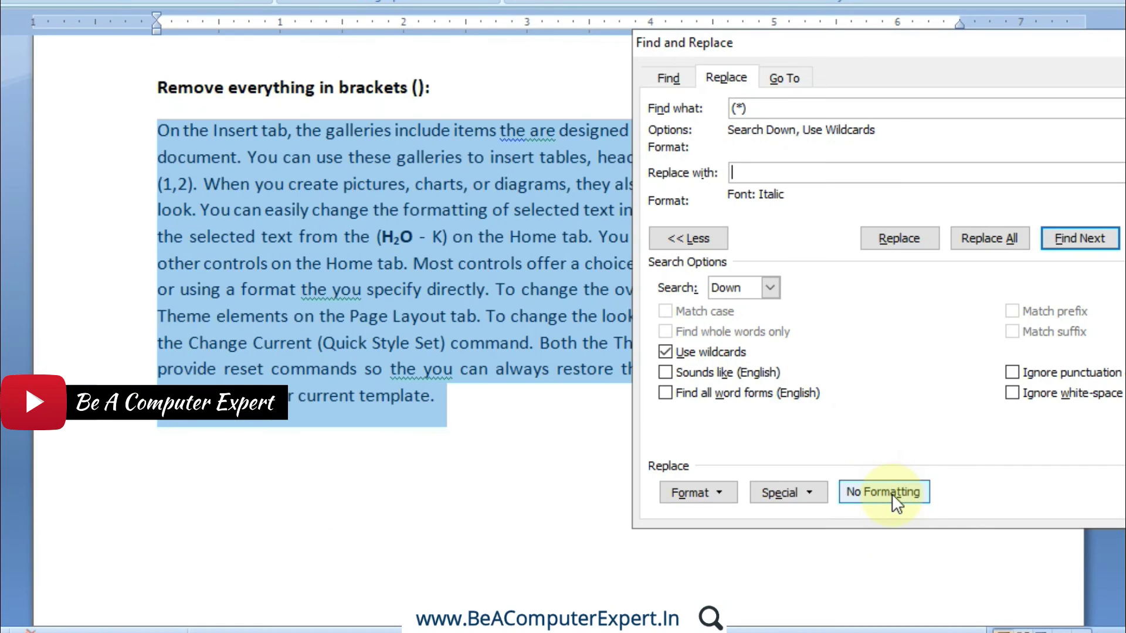
{"action": "left_click", "coordinate": [892, 494]}
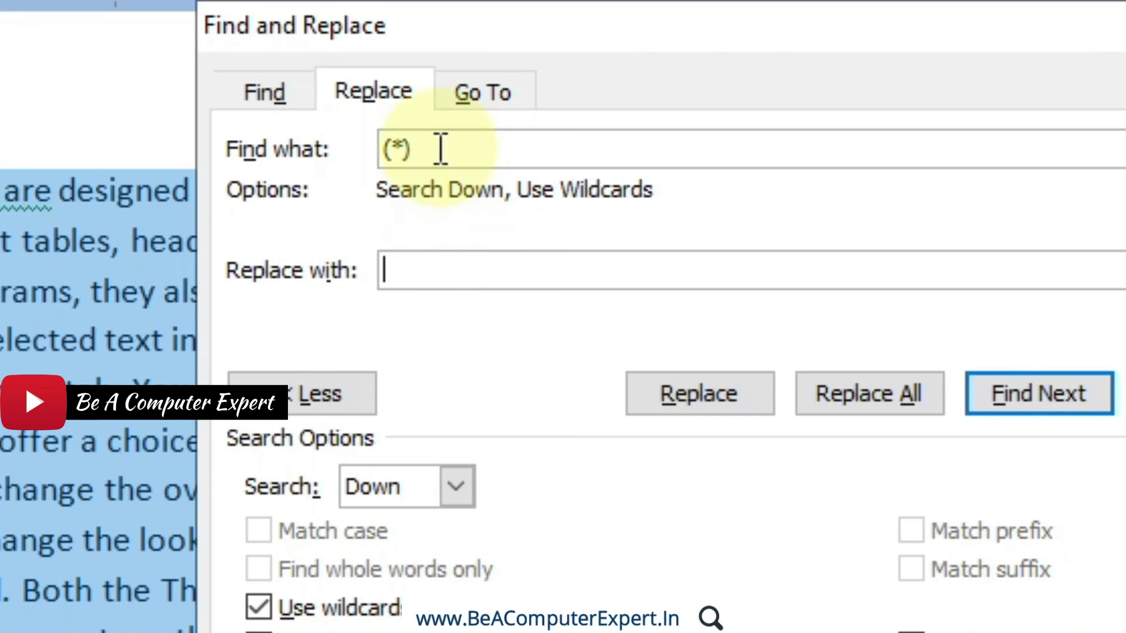
Escape both parentheses in the search text with backslashes so that it reads \(*\).
{"action": "left_click", "coordinate": [761, 108]}
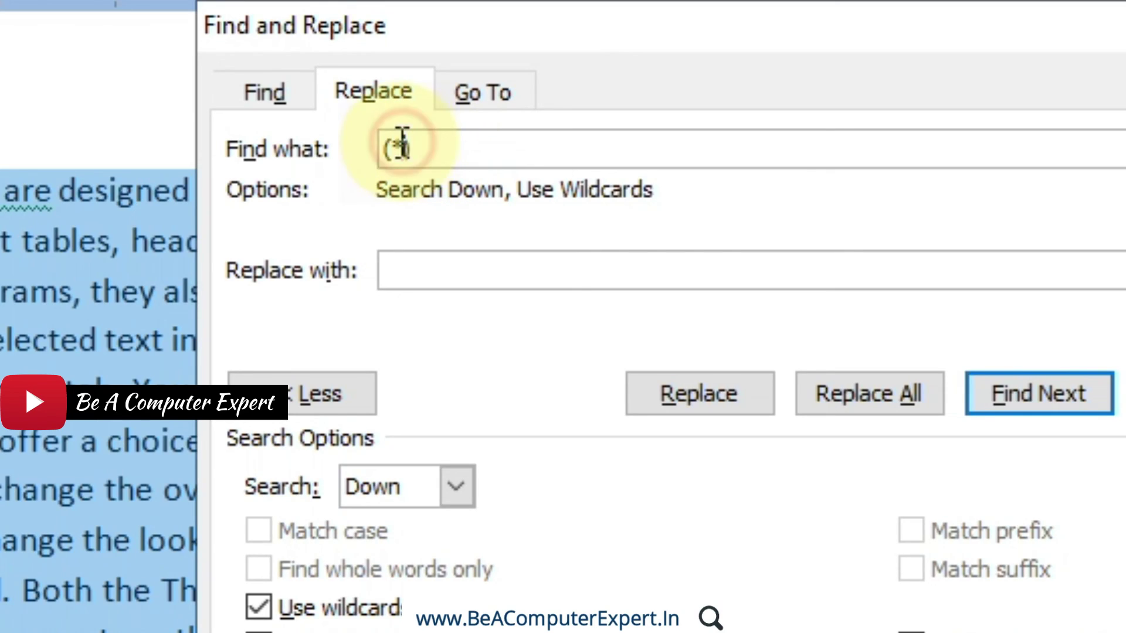
{"action": "left_click", "coordinate": [434, 146]}
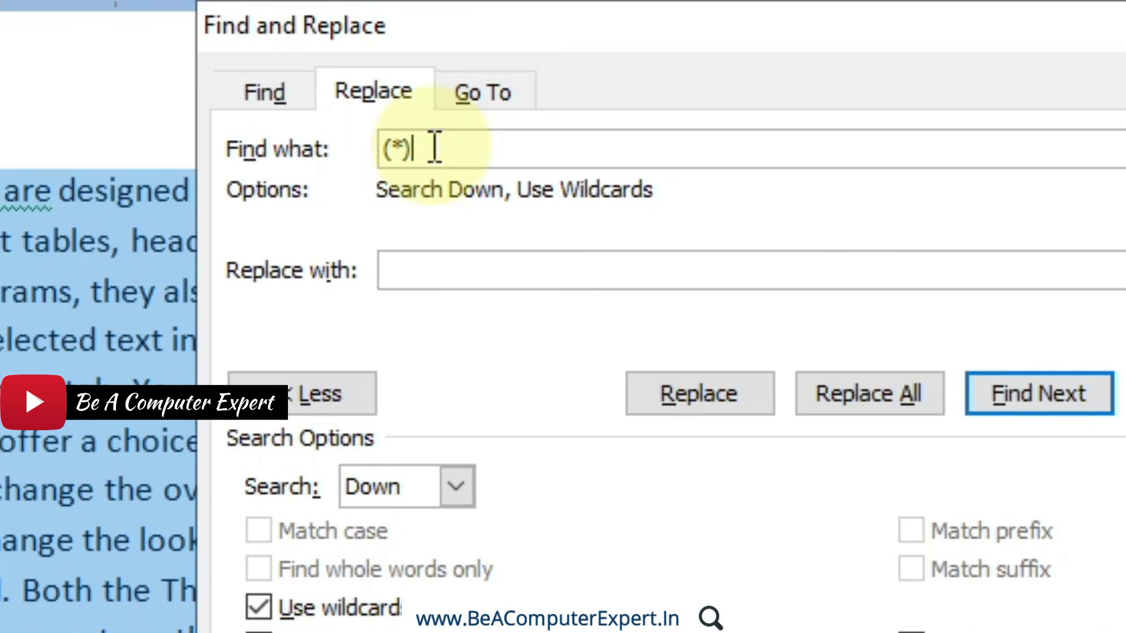
{"action": "key", "text": "Left"}
{"action": "key", "text": "Left"}
{"action": "key", "text": "Left"}
{"action": "type", "text": "\\"}
{"action": "key", "text": "Right"}
{"action": "key", "text": "Right"}
{"action": "type", "text": "\\"}
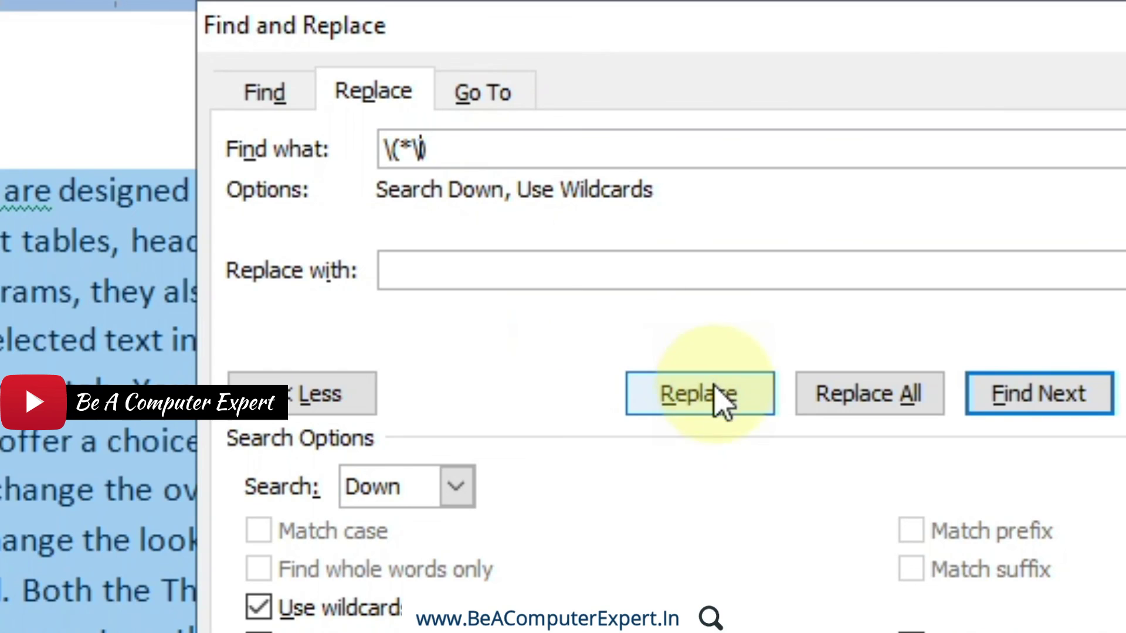
Replace each bracketed text in the selected paragraph with nothing, one match at a time, and decline searching the rest of the document.
{"action": "left_click", "coordinate": [1013, 402]}
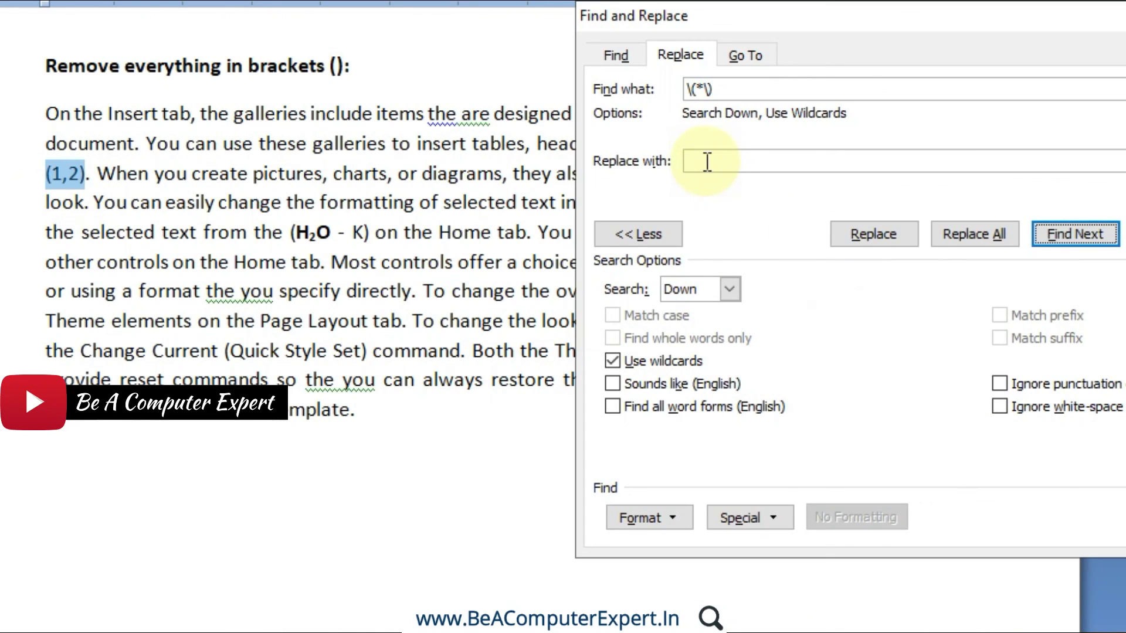
{"action": "left_click", "coordinate": [707, 162]}
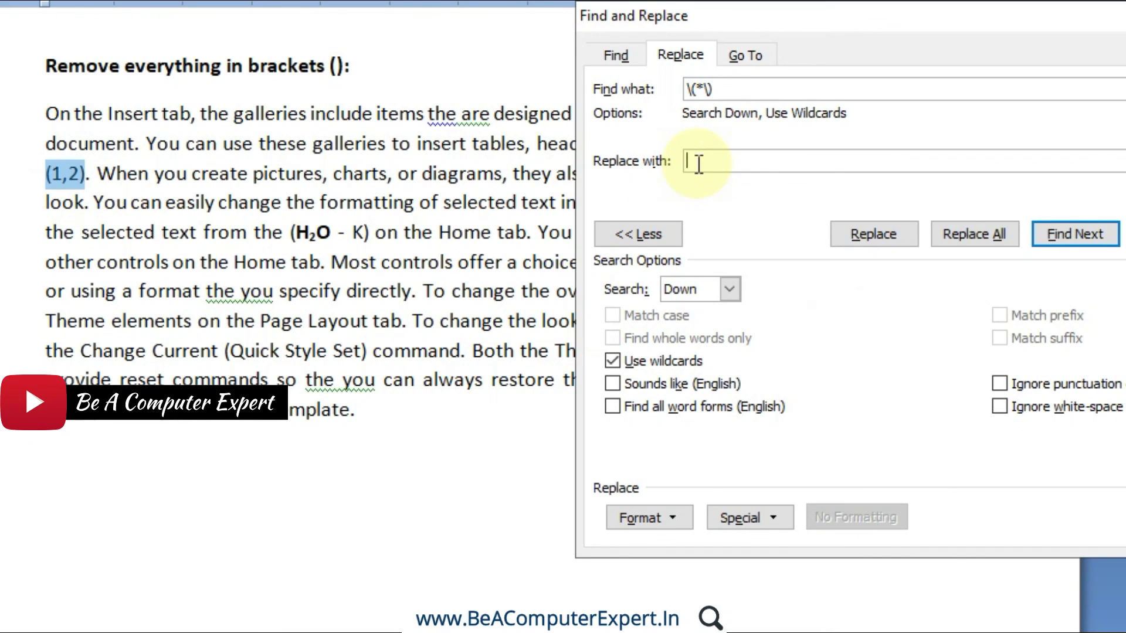
{"action": "left_click", "coordinate": [903, 242]}
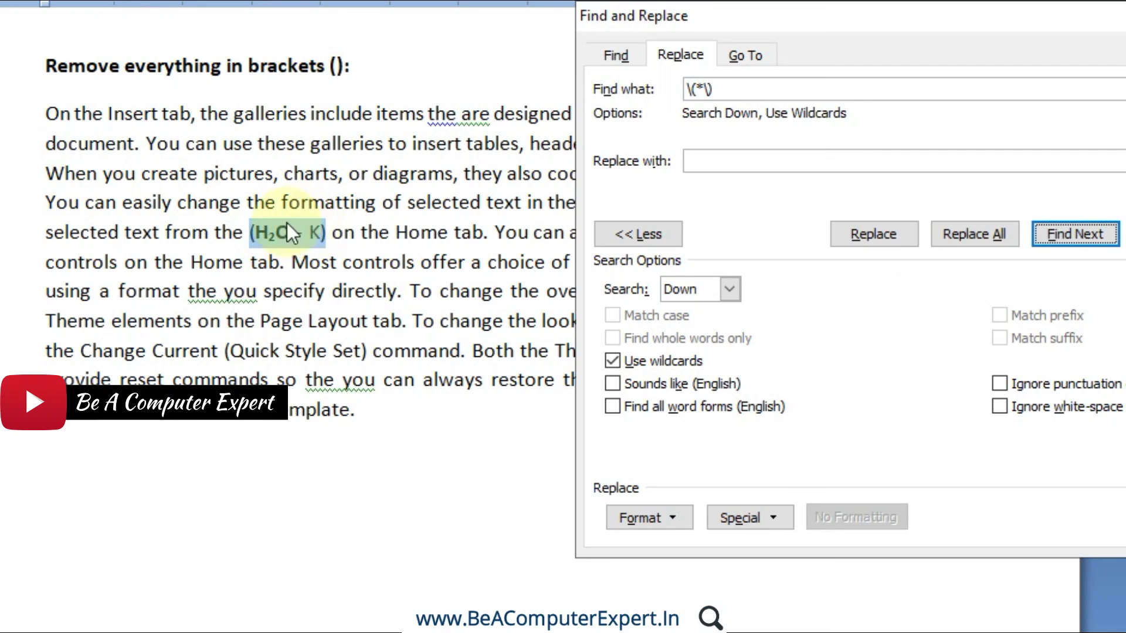
{"action": "left_click", "coordinate": [844, 234]}
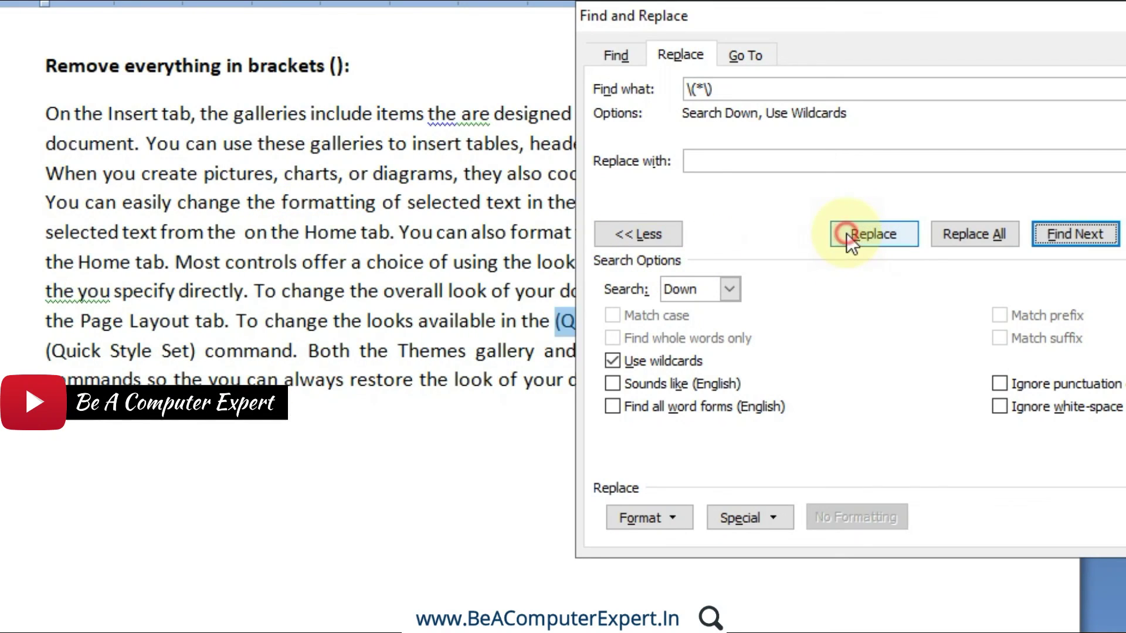
{"action": "left_click", "coordinate": [846, 233]}
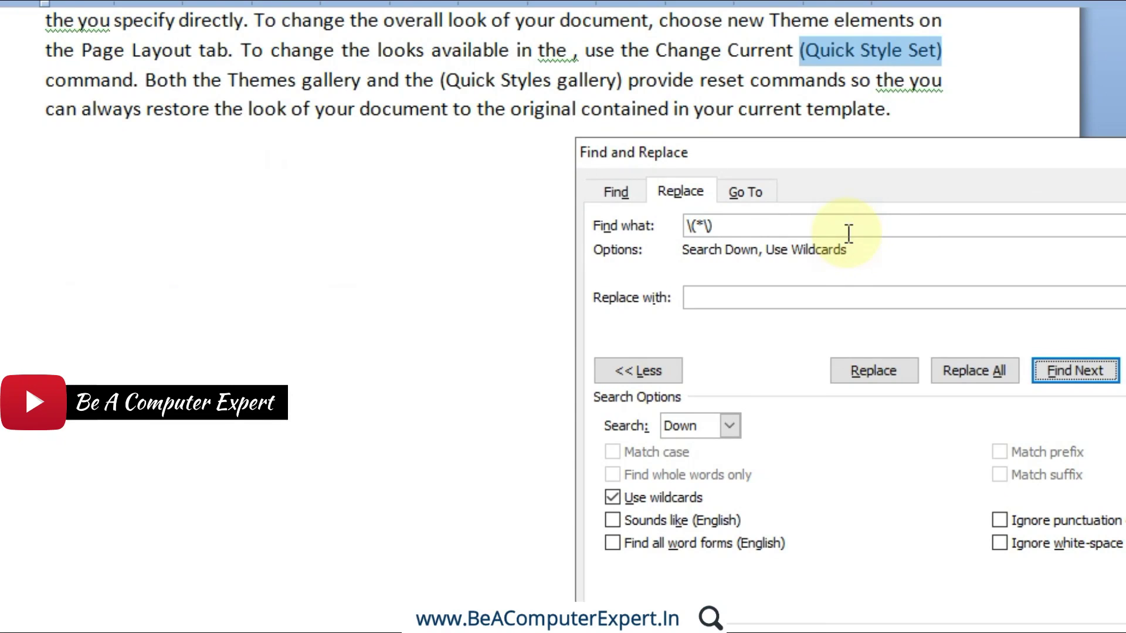
{"action": "left_click", "coordinate": [874, 374]}
{"action": "left_click", "coordinate": [875, 374]}
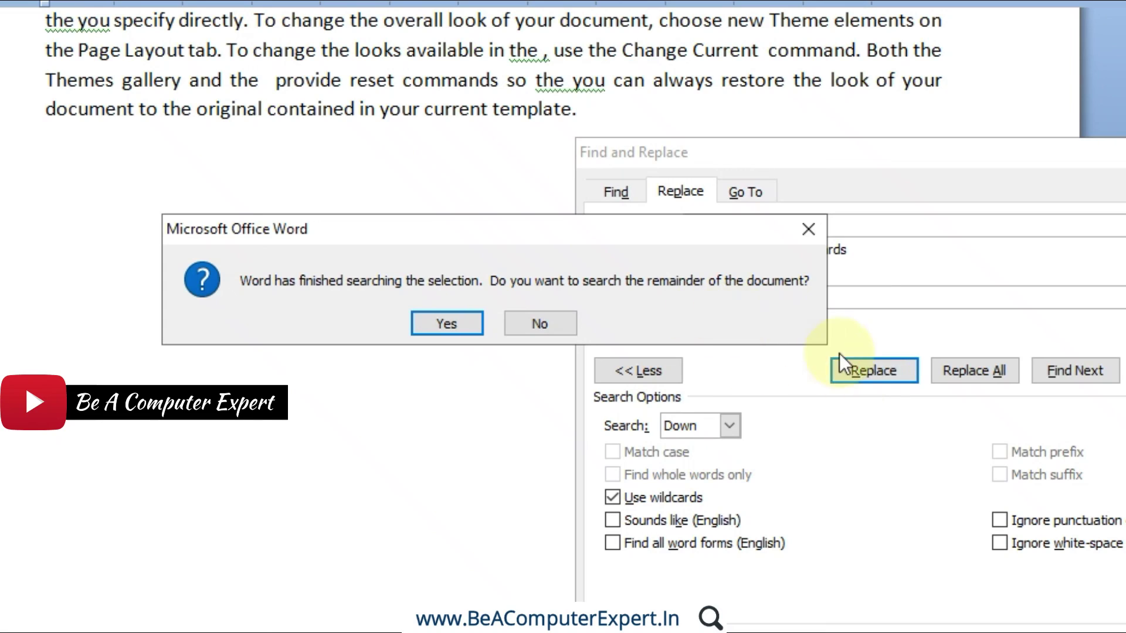
{"action": "left_click", "coordinate": [566, 323]}
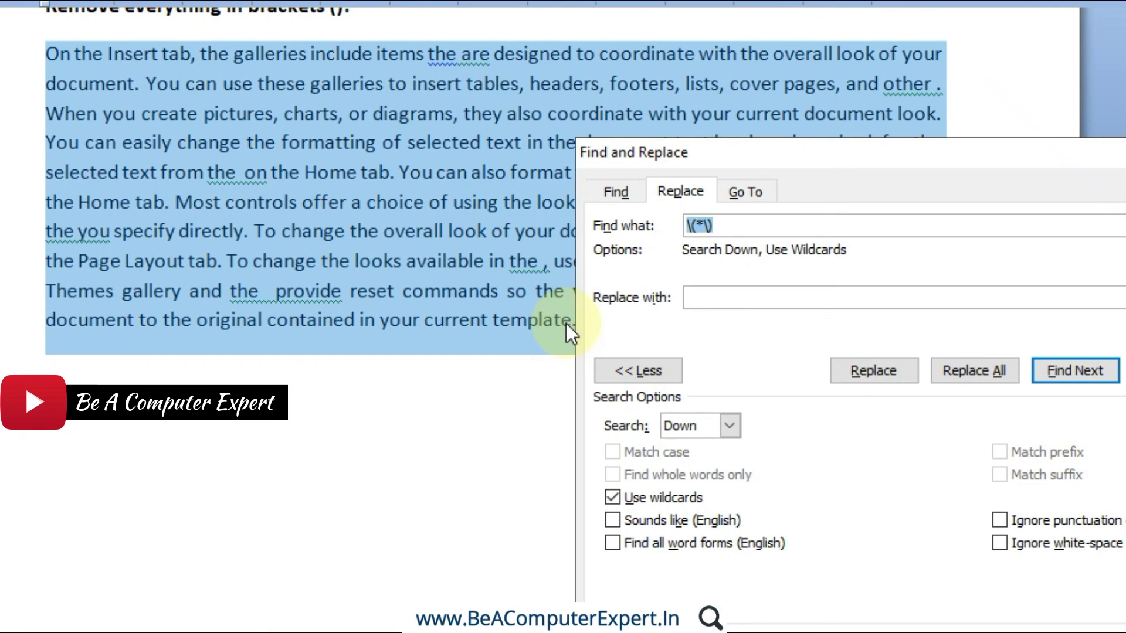
{"action": "left_click", "coordinate": [727, 225]}
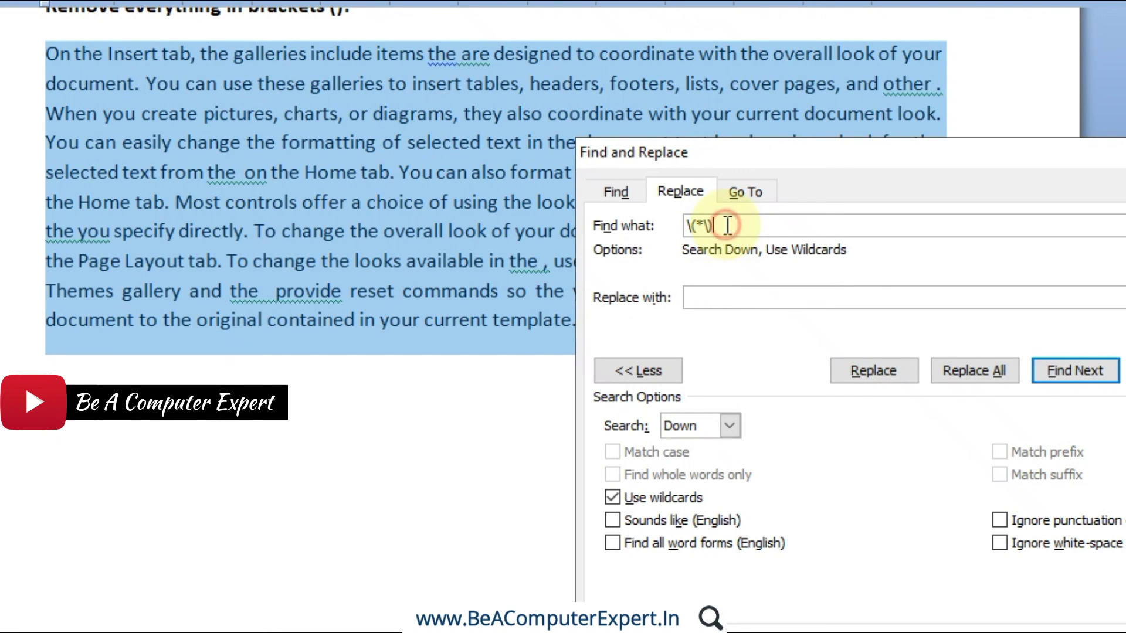